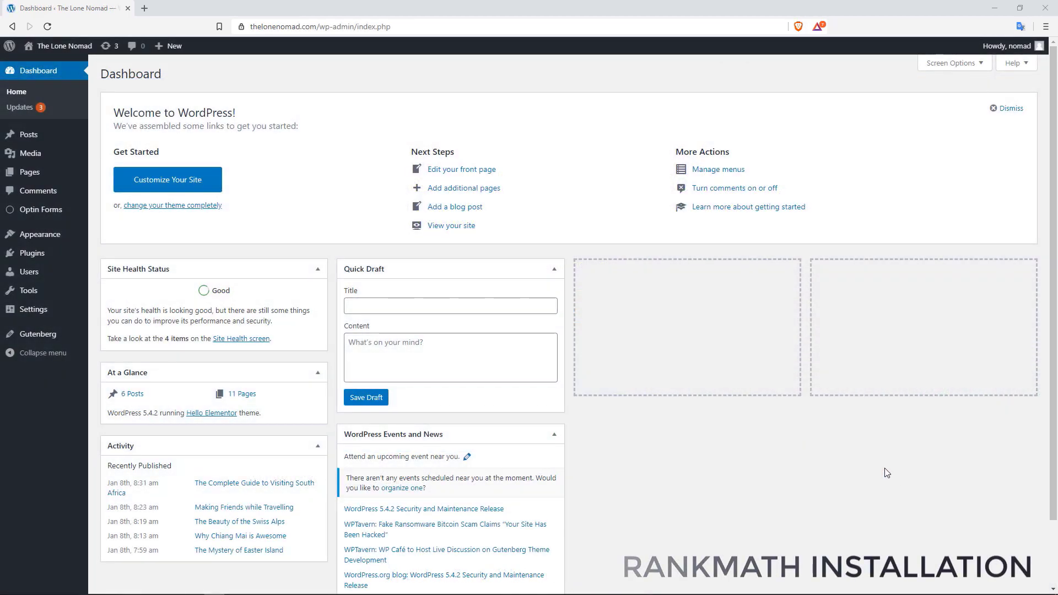
Install and activate the Rank Math SEO plugin found by searching 'rankmath'
mouse_move(52, 253)
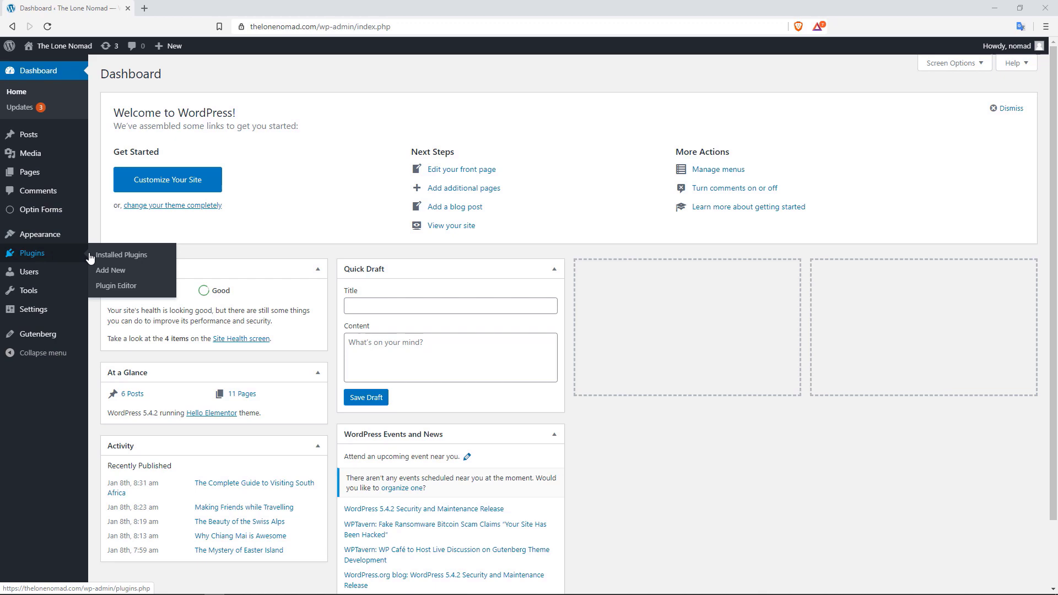
left_click(116, 271)
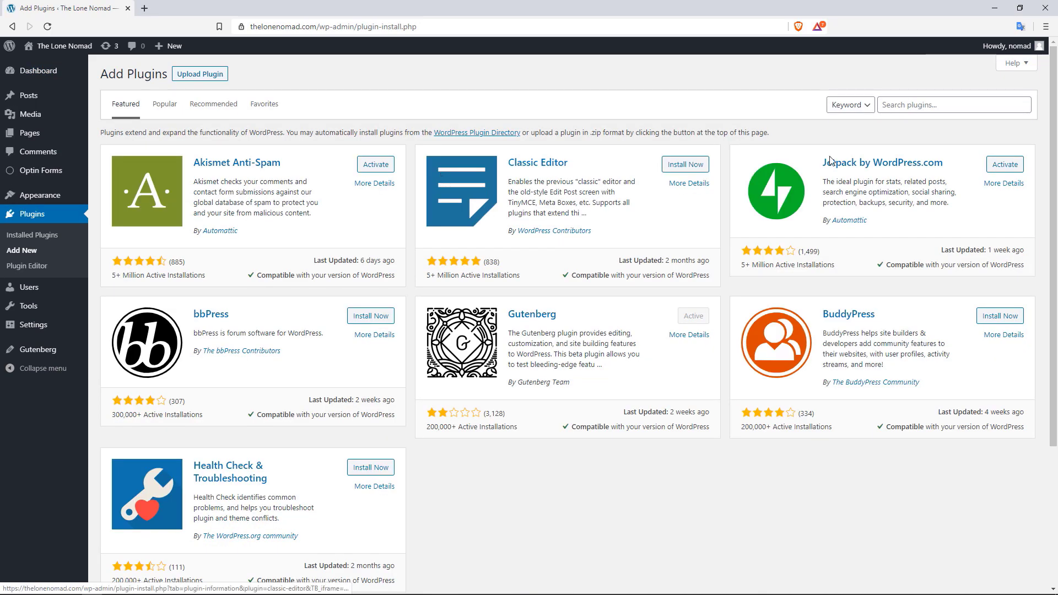
left_click(902, 106)
type("rank")
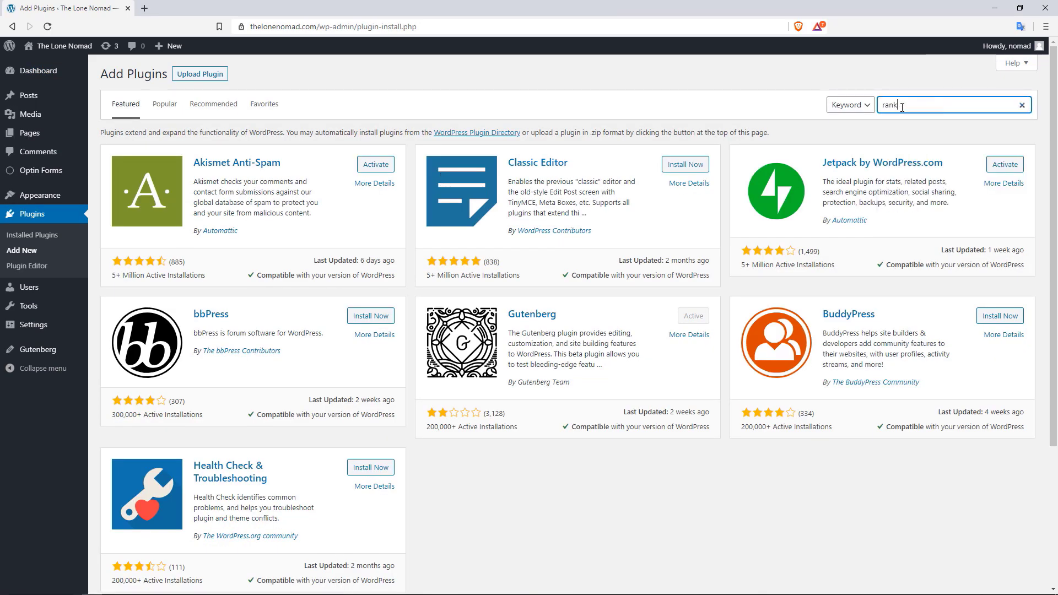
type("math")
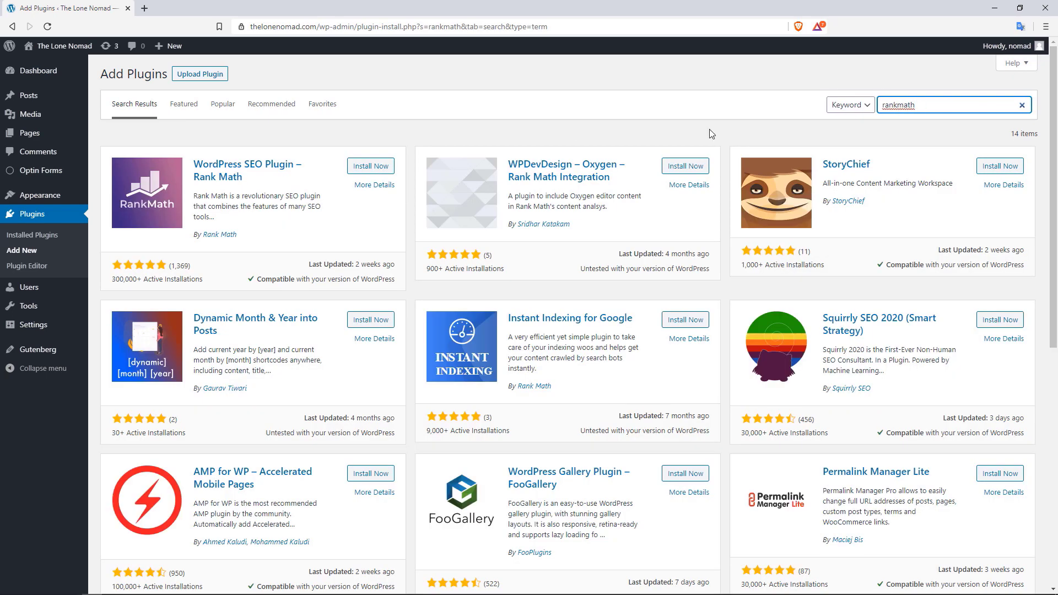
left_click(372, 171)
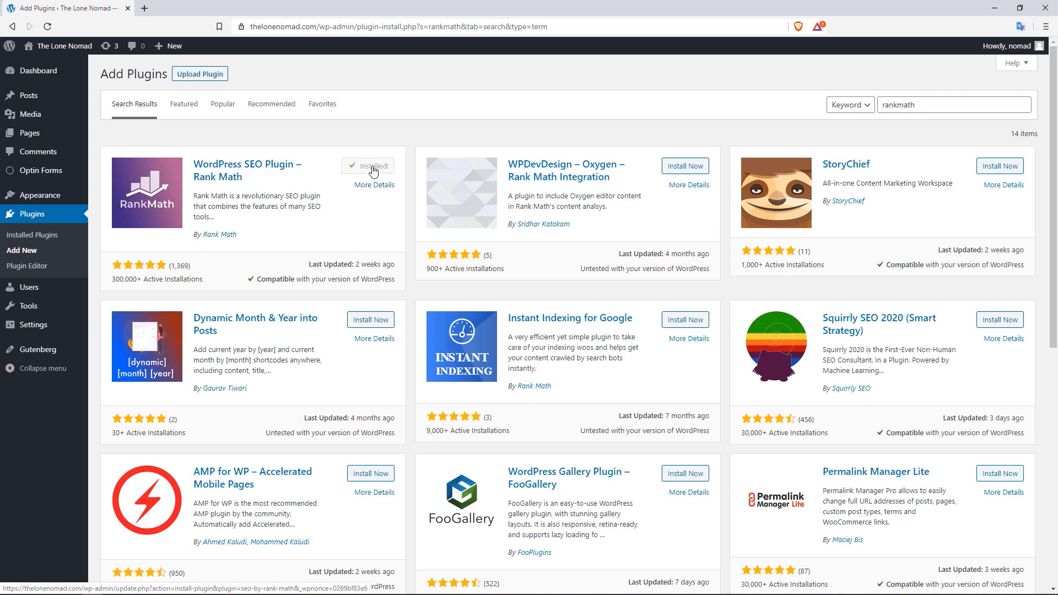
left_click(373, 169)
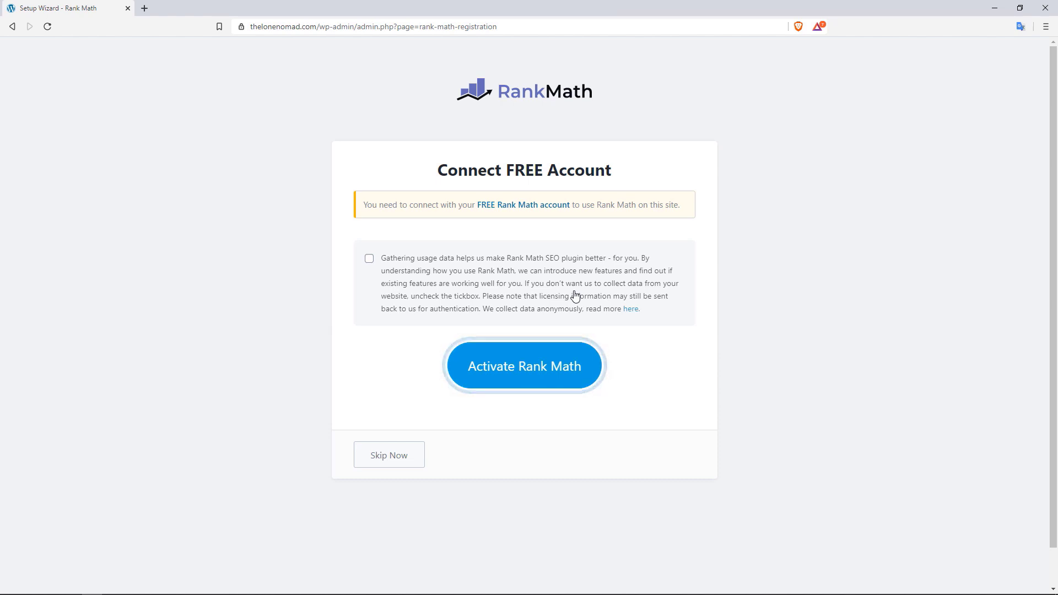
Allow usage-data sharing and activate Rank Math to reach the account login page
left_click(369, 259)
left_click(515, 377)
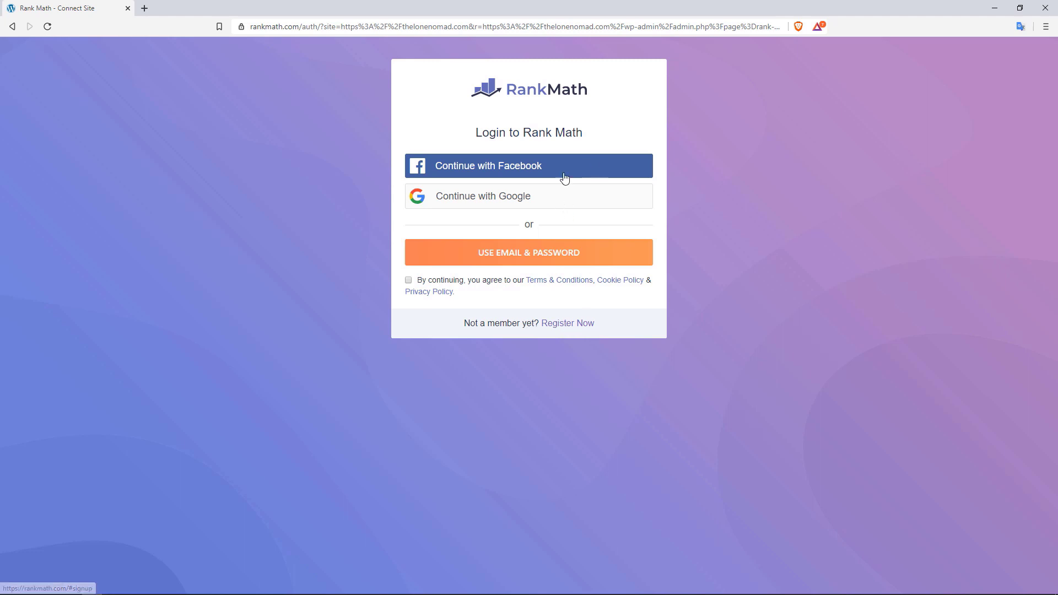
Accept the Terms of Service and choose e-mail and password login
left_click(519, 256)
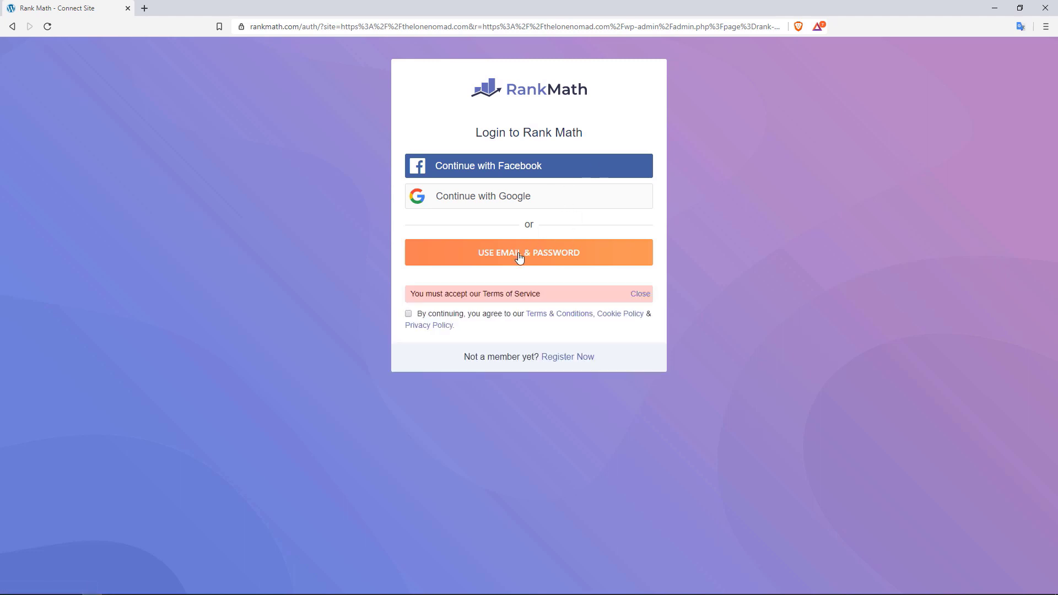
left_click(408, 314)
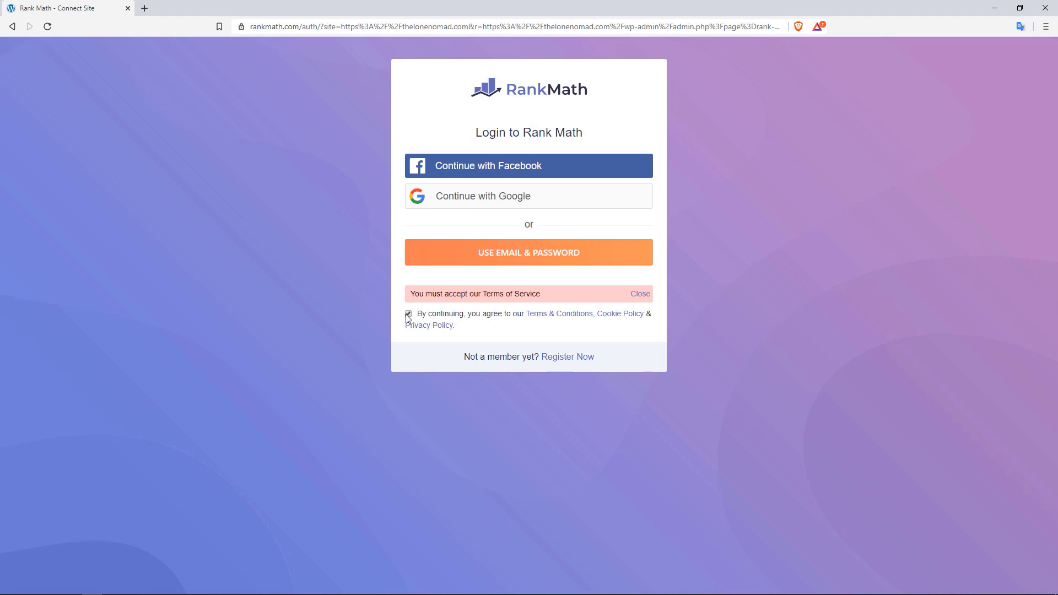
left_click(533, 256)
Log in with the account e-mail and password, decline saving it, and confirm activation
left_click(491, 254)
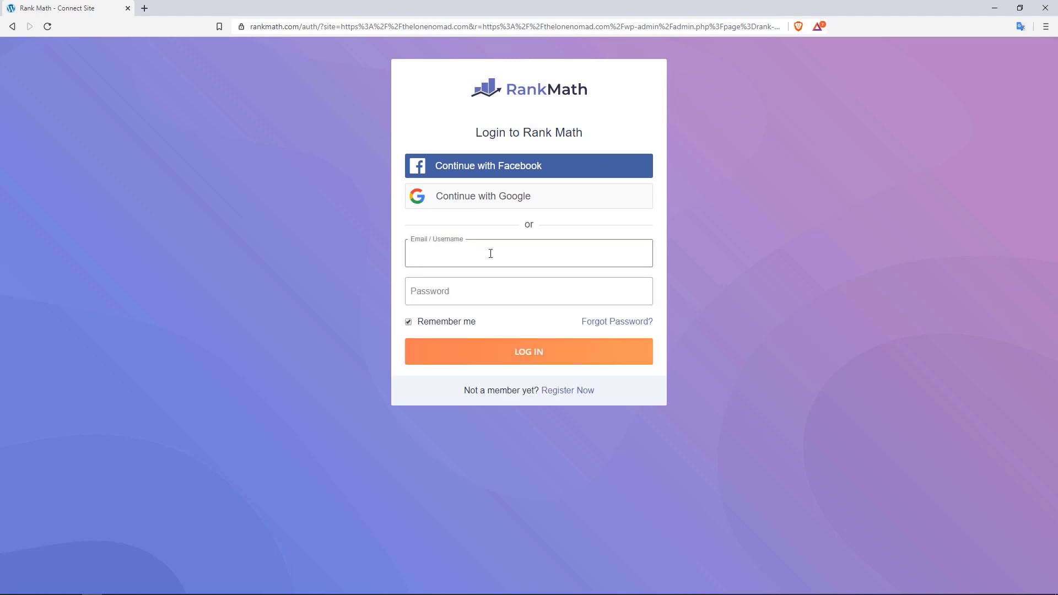
key("Tab")
type("•")
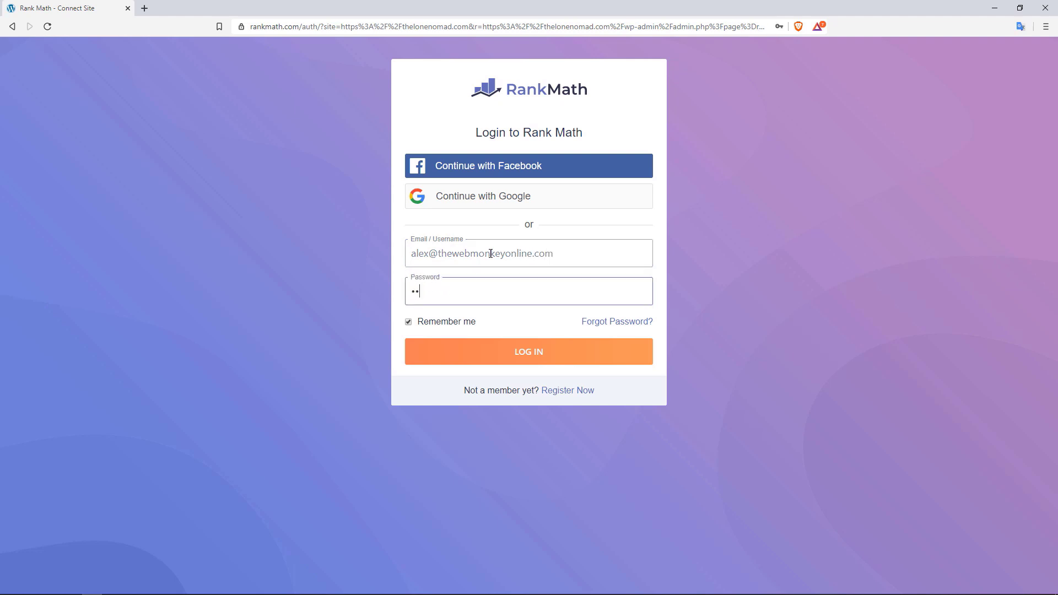
type("••••••••••")
left_click(535, 350)
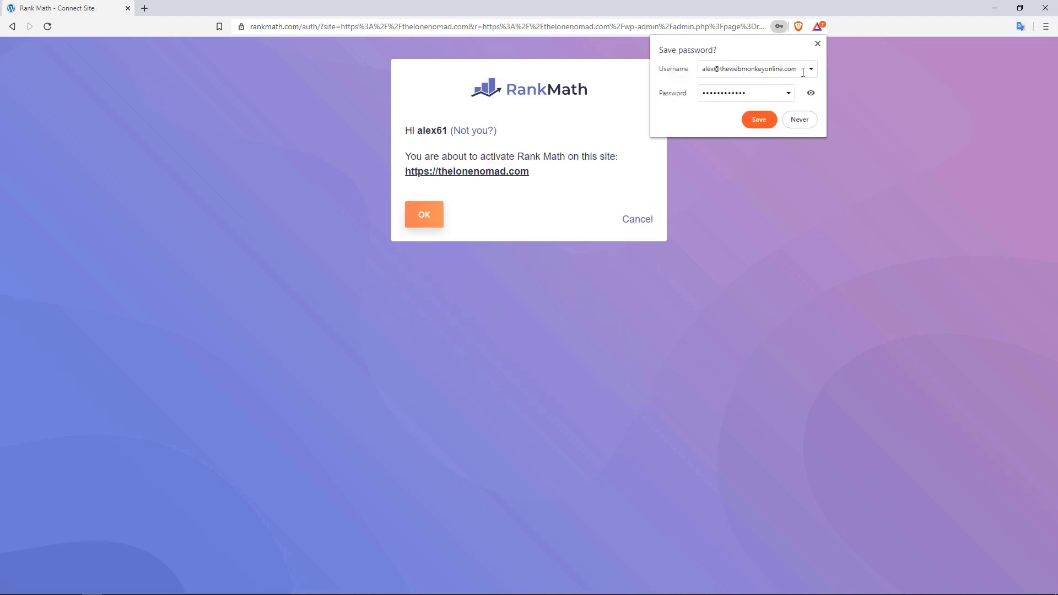
left_click(800, 118)
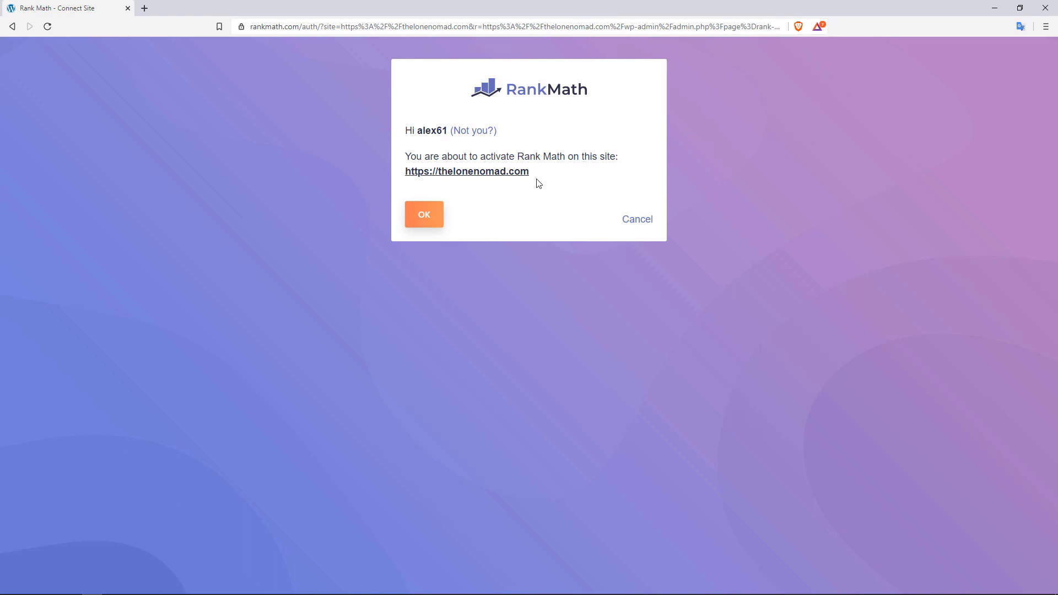
left_click(418, 216)
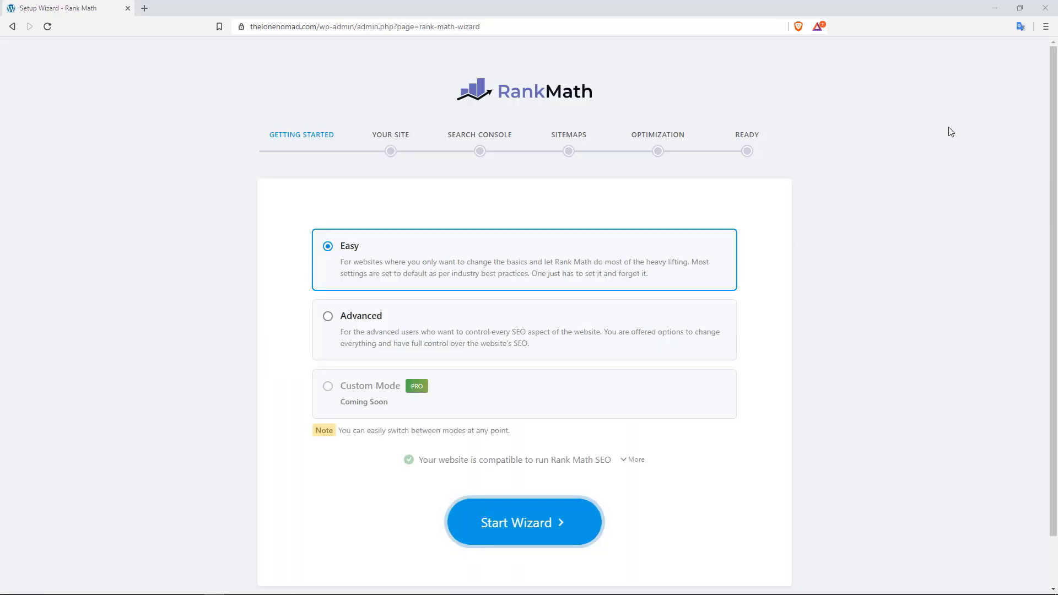
Review the full server compatibility checklist, noting no conflicting plugins
left_click_drag(1052, 91, 1053, 115)
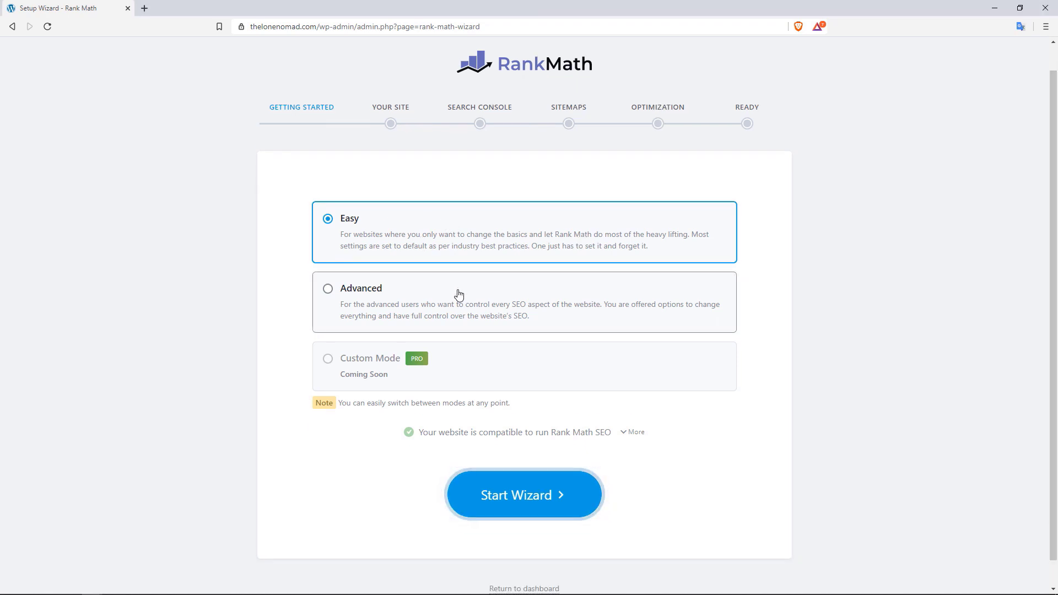
left_click(626, 437)
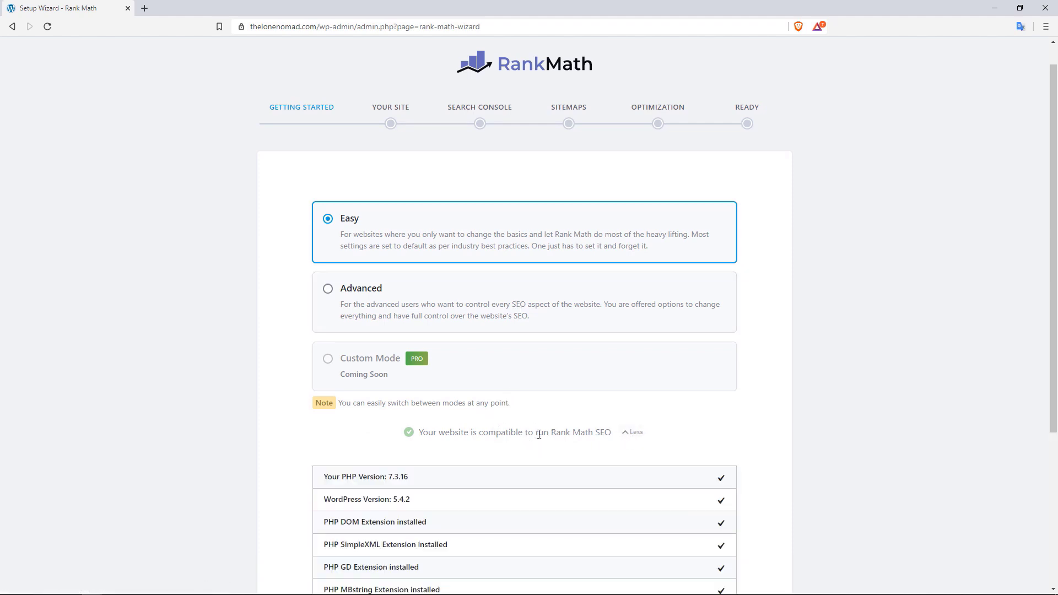
scroll(1055, 238, "down", 2)
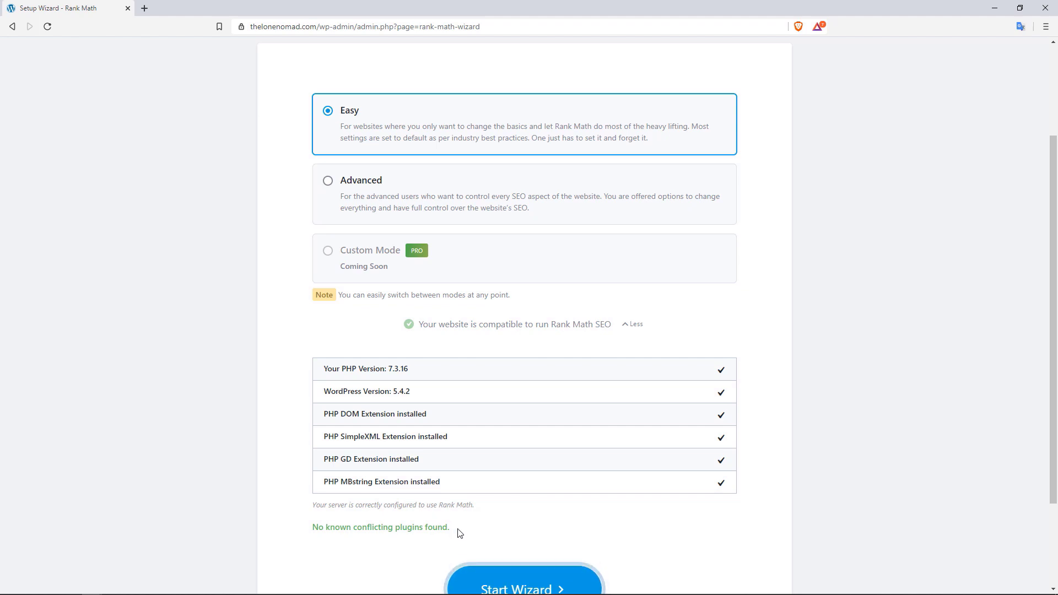
left_click_drag(458, 530, 394, 527)
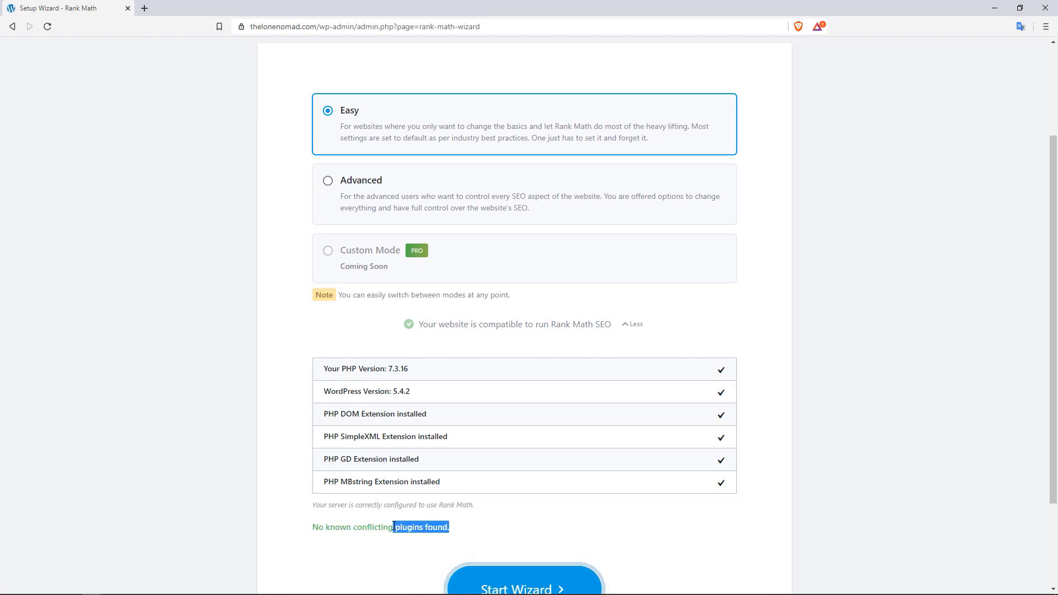
left_click(473, 541)
left_click_drag(457, 536, 363, 528)
left_click(475, 536)
left_click_drag(1054, 364, 1055, 279)
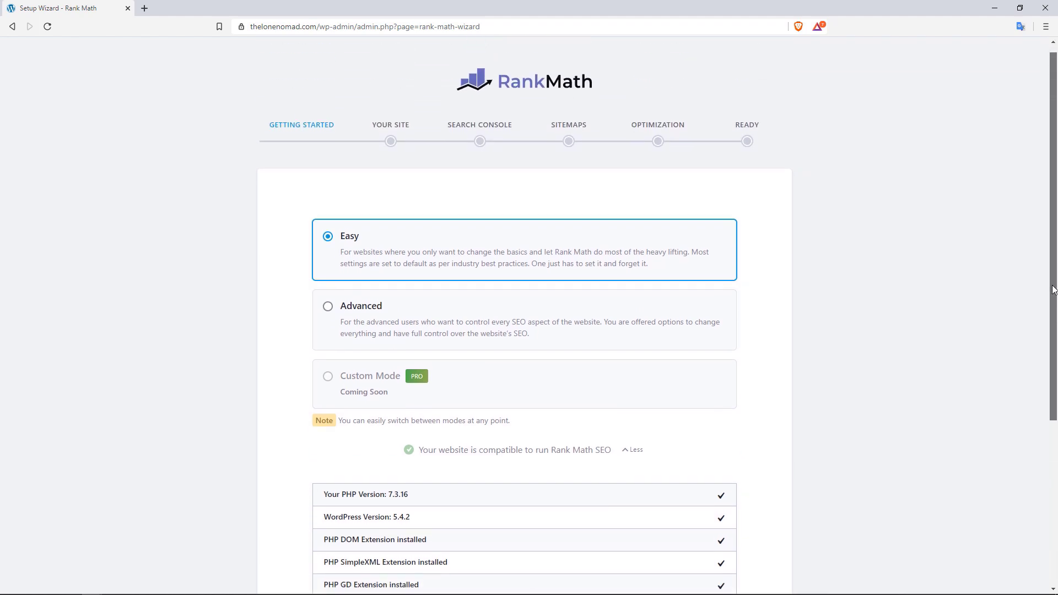
Choose Advanced setup mode and start the setup wizard
left_click(406, 321)
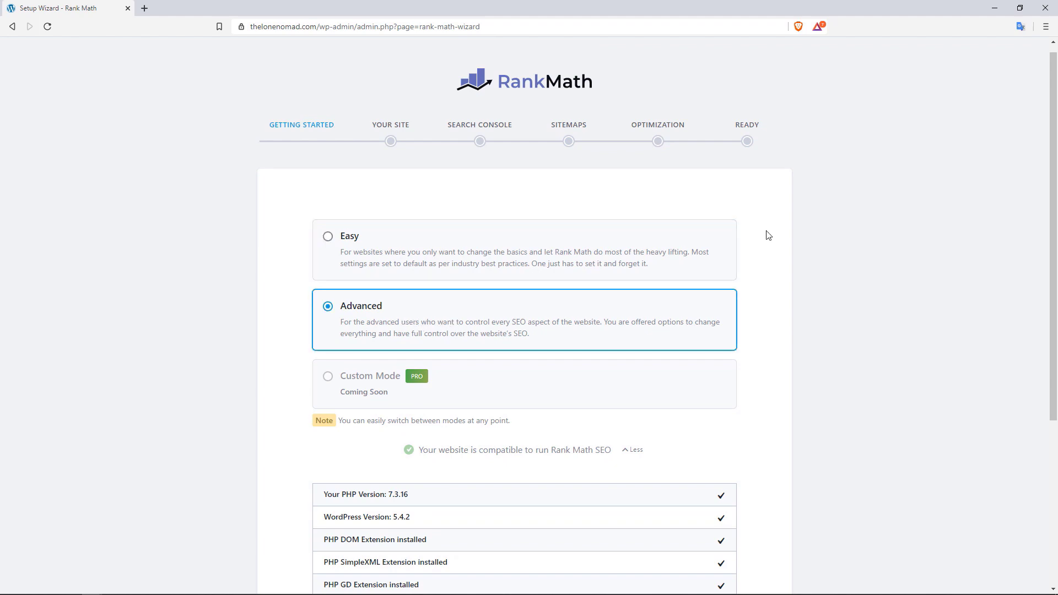
left_click_drag(1053, 175, 1054, 186)
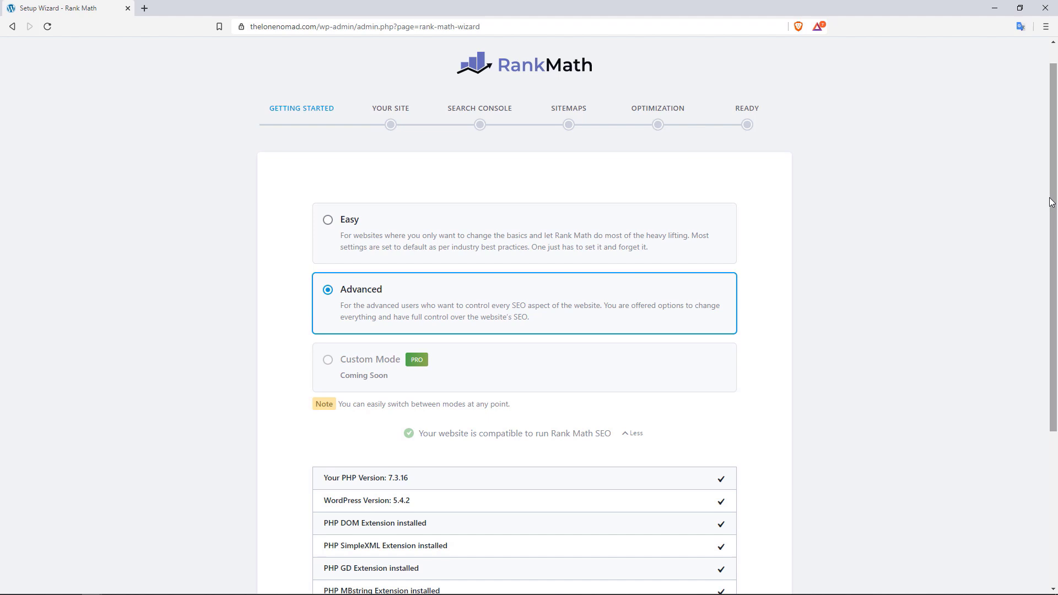
left_click_drag(1052, 202, 1045, 299)
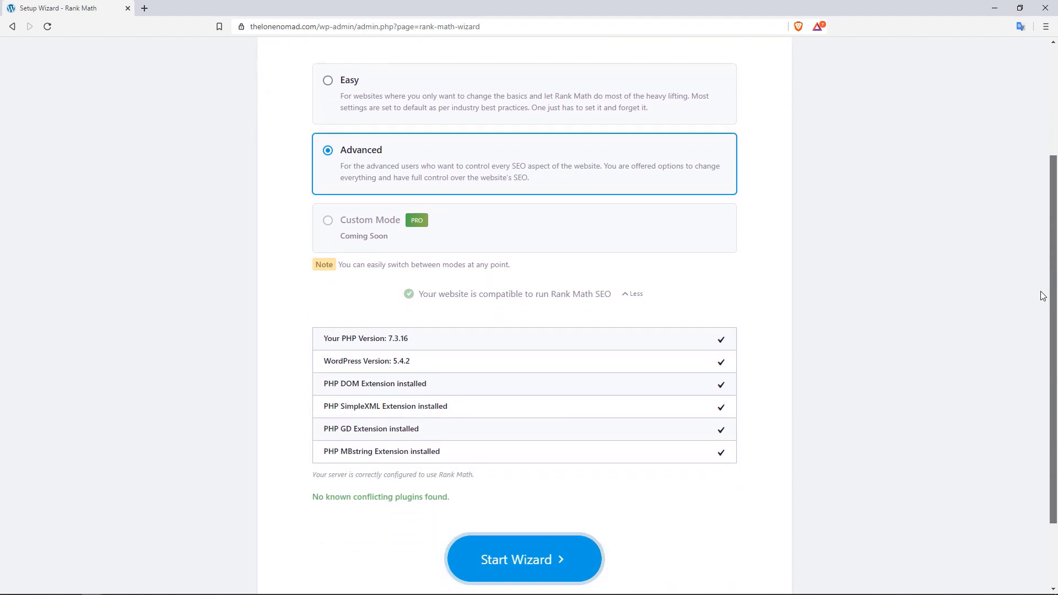
left_click(508, 560)
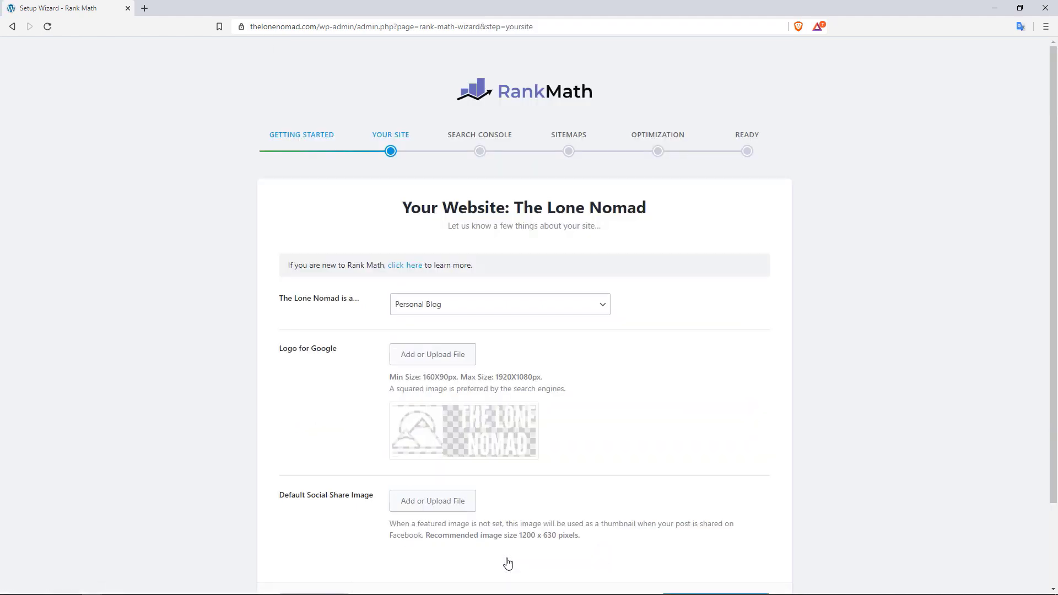
left_click_drag(1051, 154, 1047, 202)
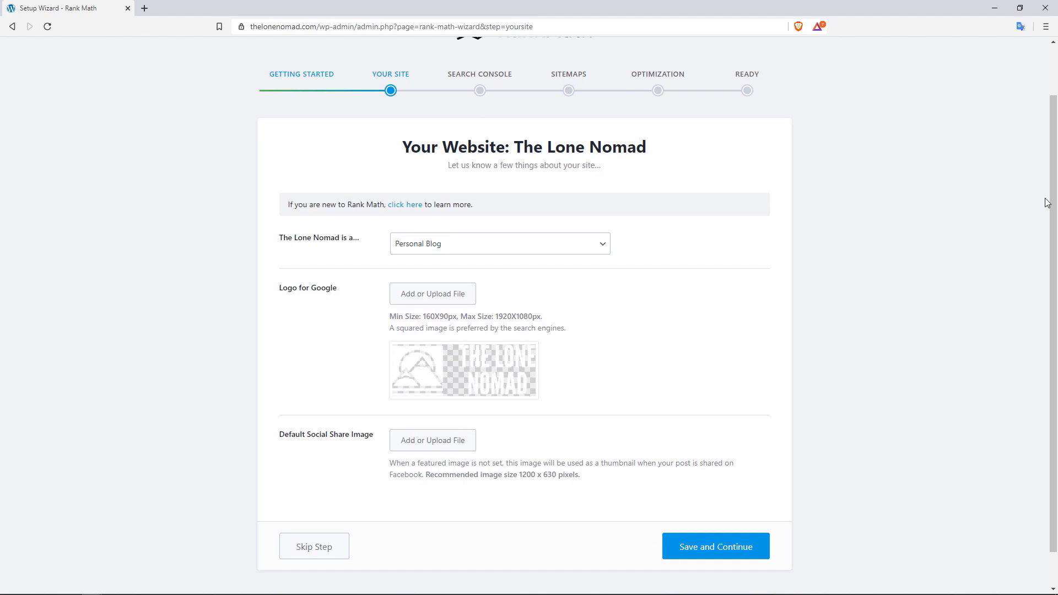
left_click(596, 246)
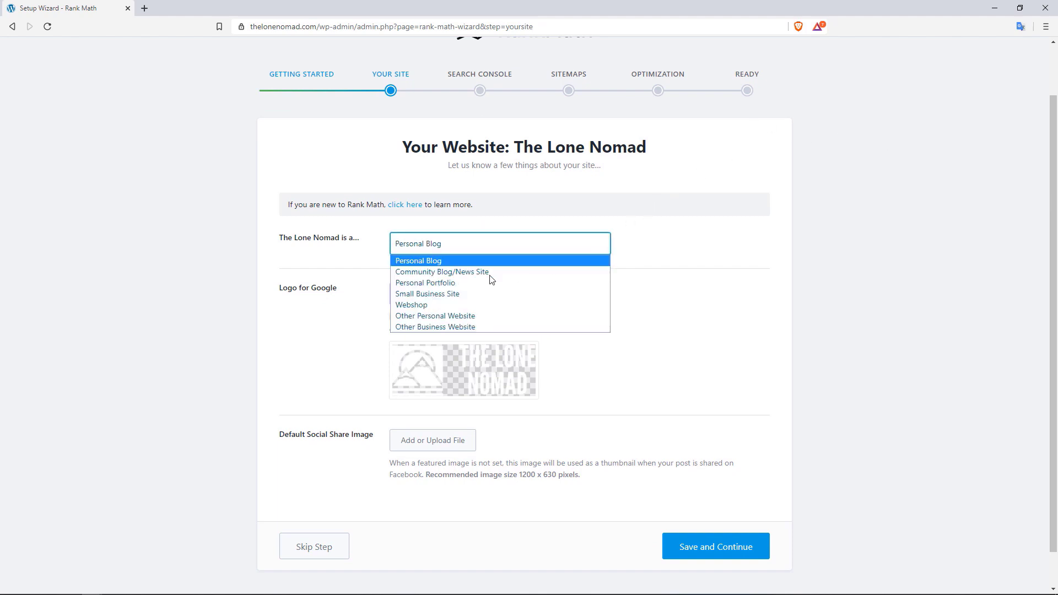
left_click(436, 265)
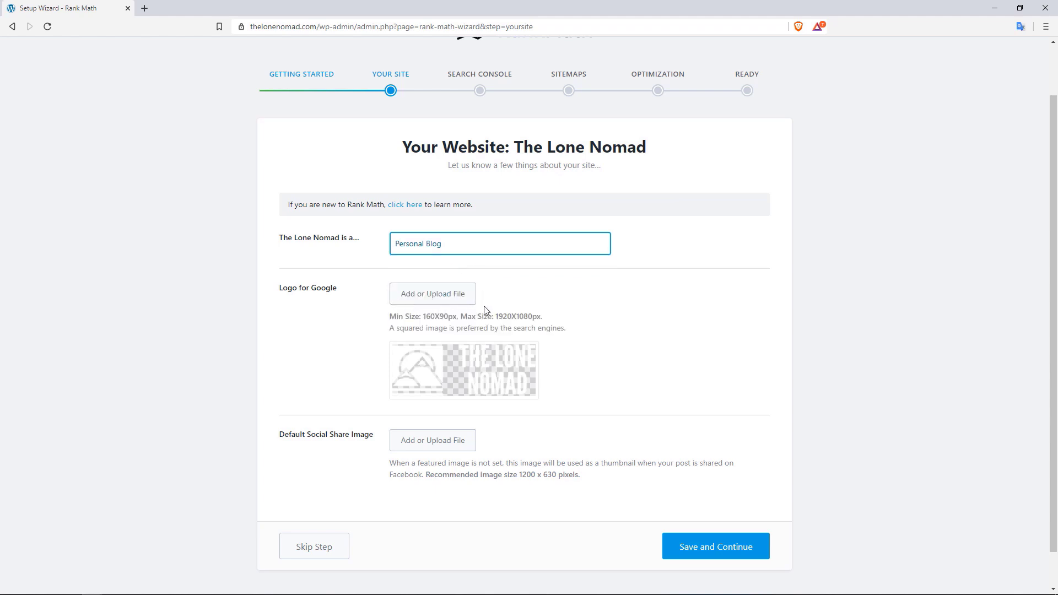
mouse_move(496, 371)
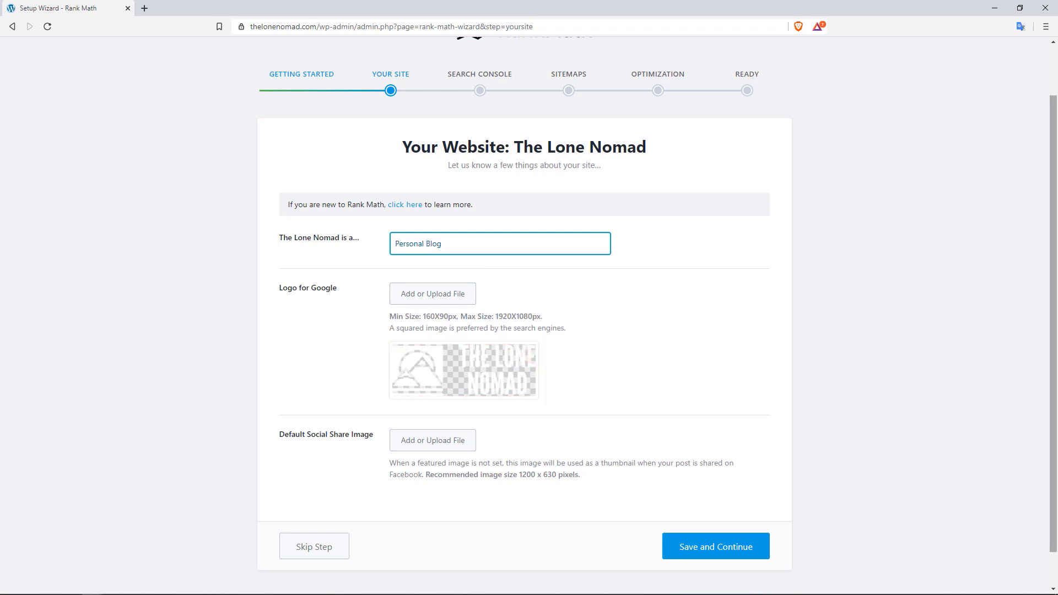
scroll(1055, 226, "down", 2)
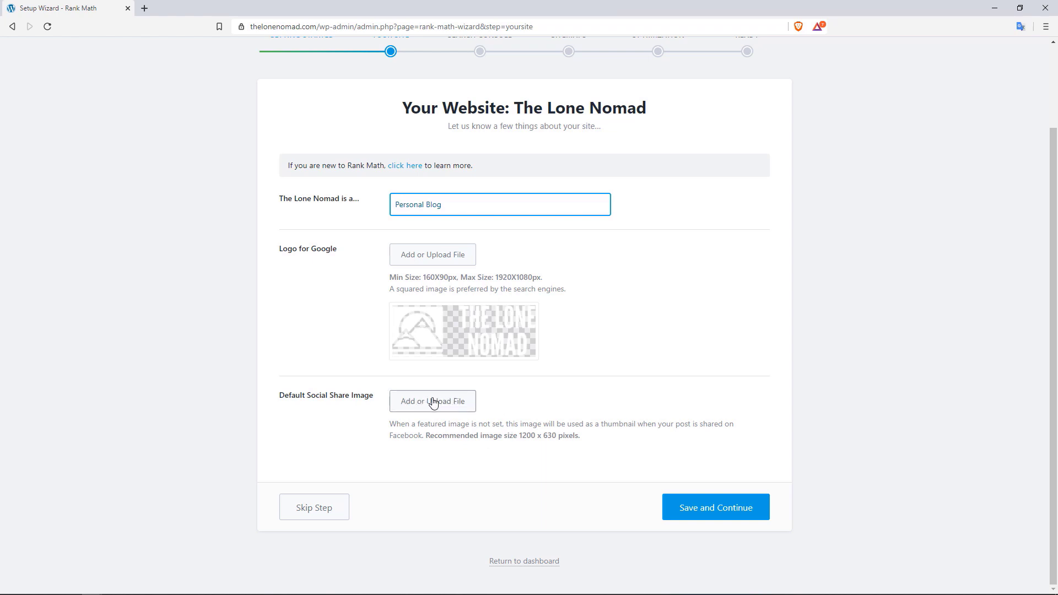
Set the dark portrait from the Media Library as default share image and save
left_click(450, 406)
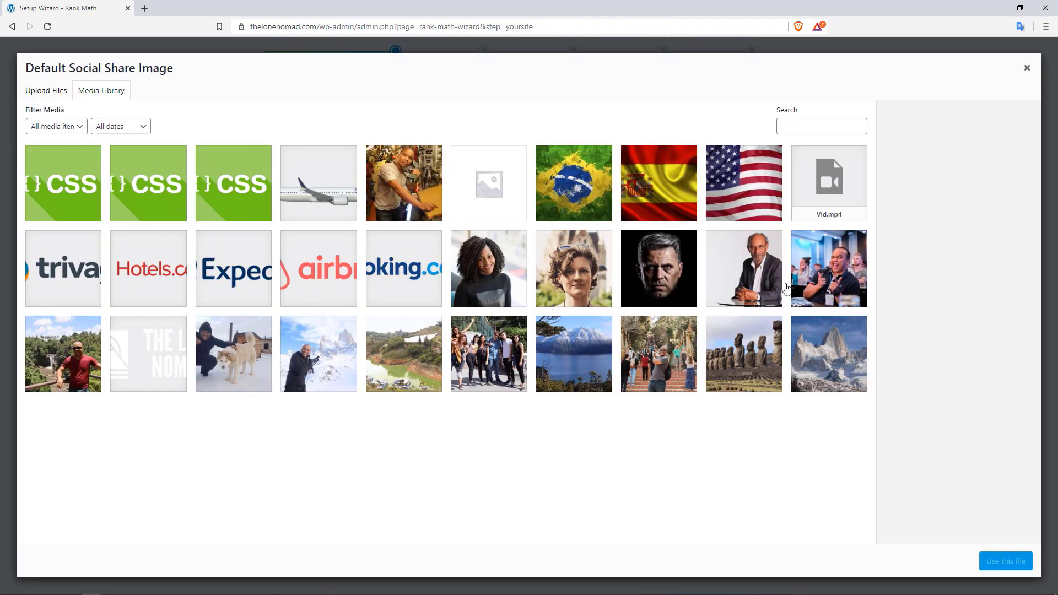
left_click(644, 283)
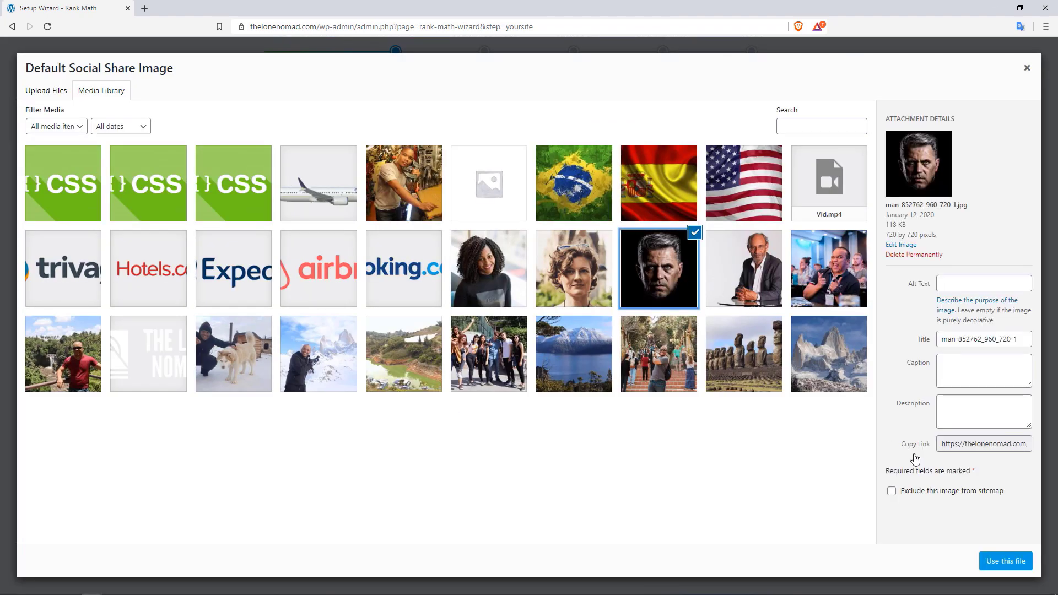
left_click(1000, 562)
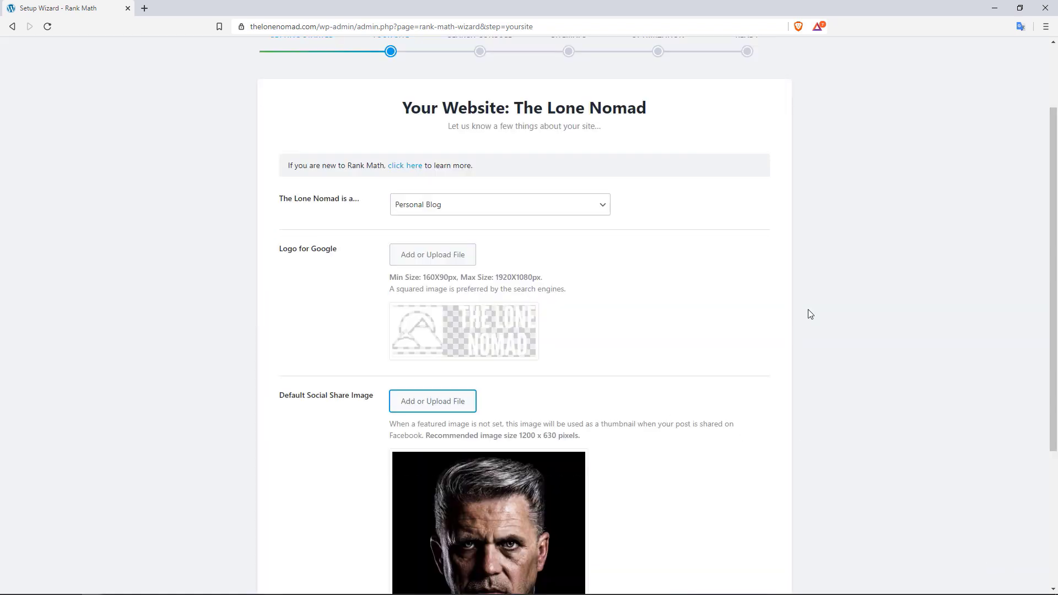
left_click_drag(1050, 208, 1047, 248)
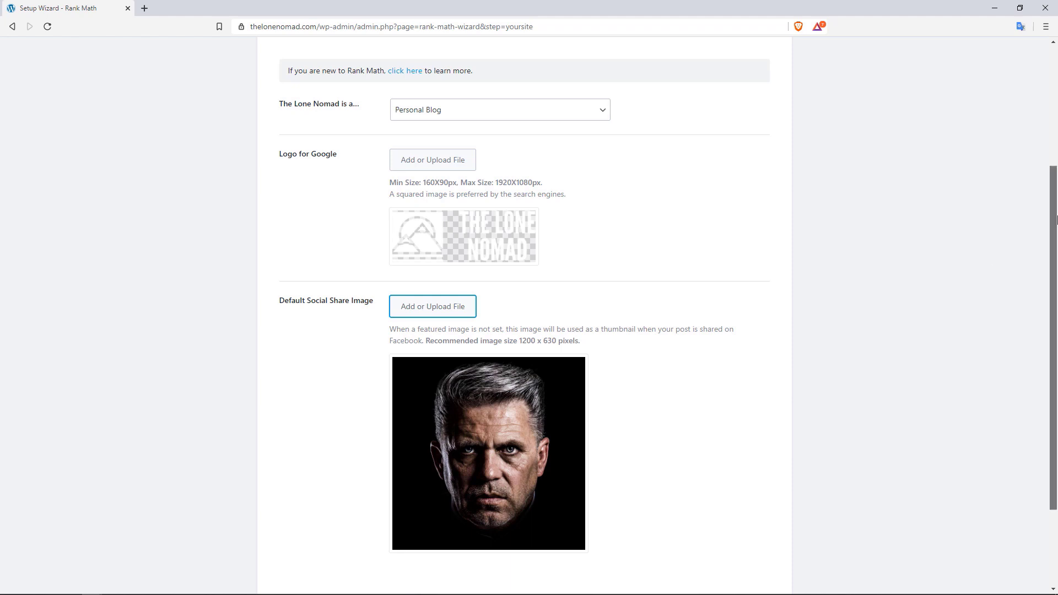
left_click_drag(1051, 224, 1050, 283)
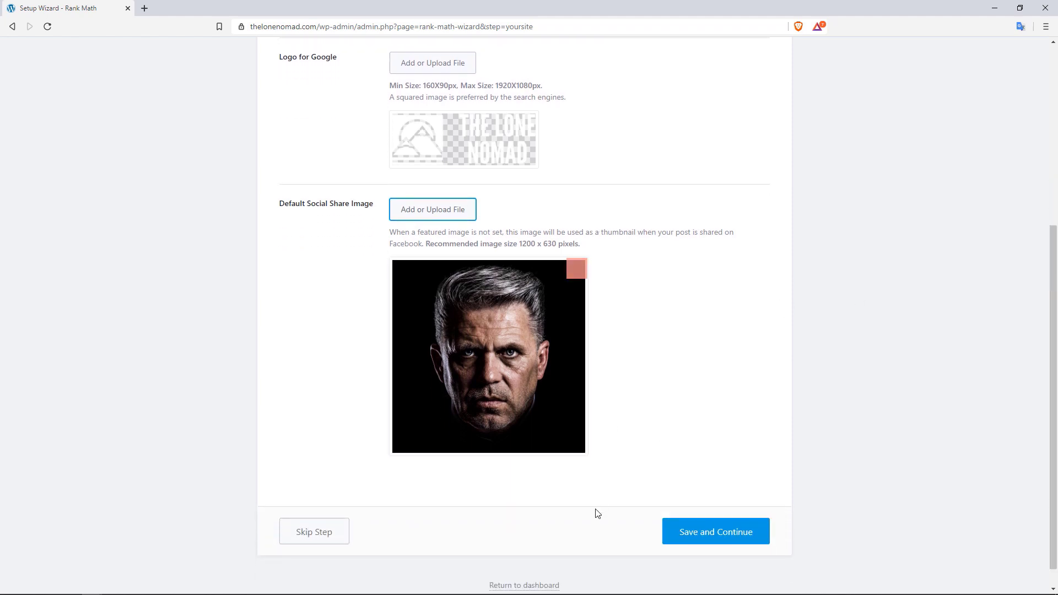
left_click(705, 533)
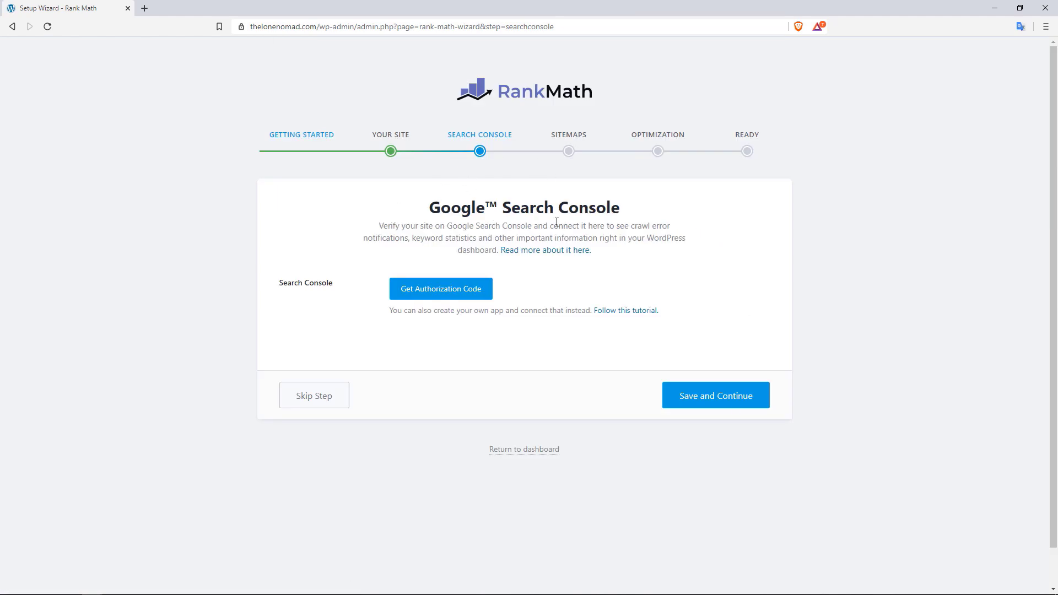
Skip the Google Search Console connection step
left_click(311, 397)
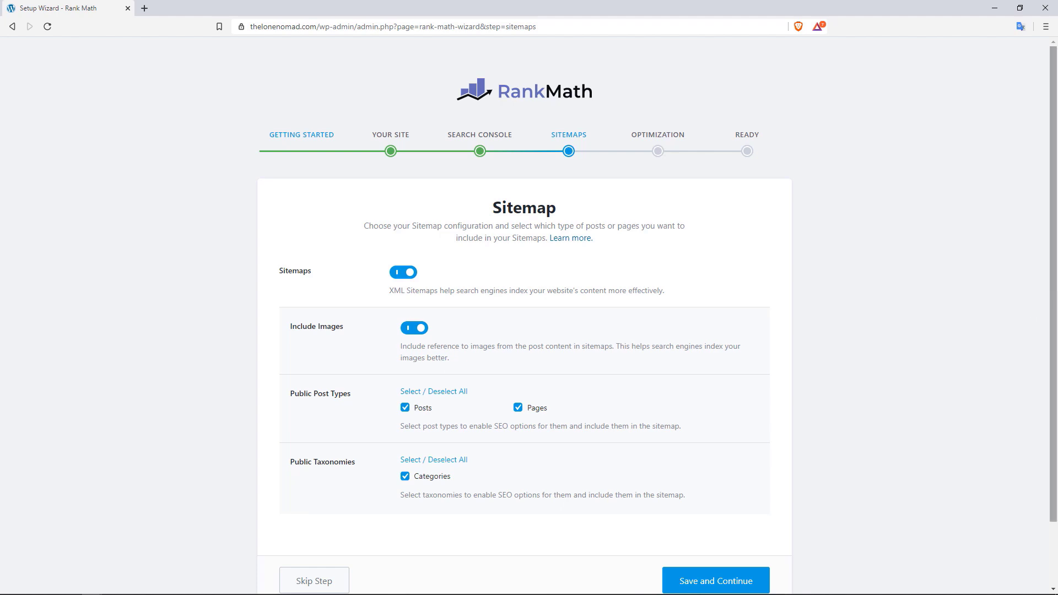
Save the sitemap settings with images, posts, pages and categories included
scroll(1053, 312, "down", 1)
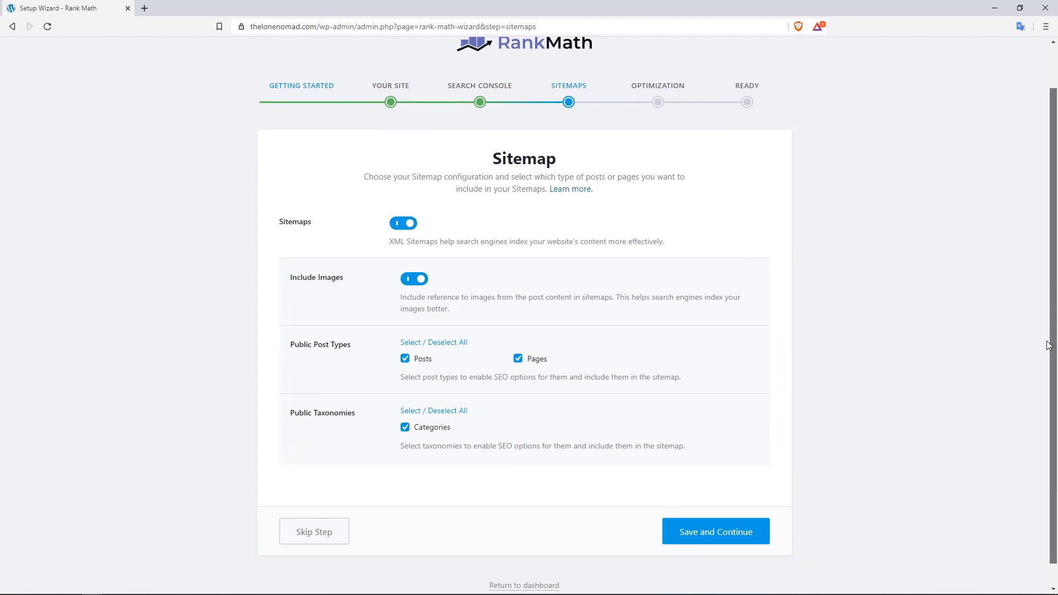
left_click(694, 533)
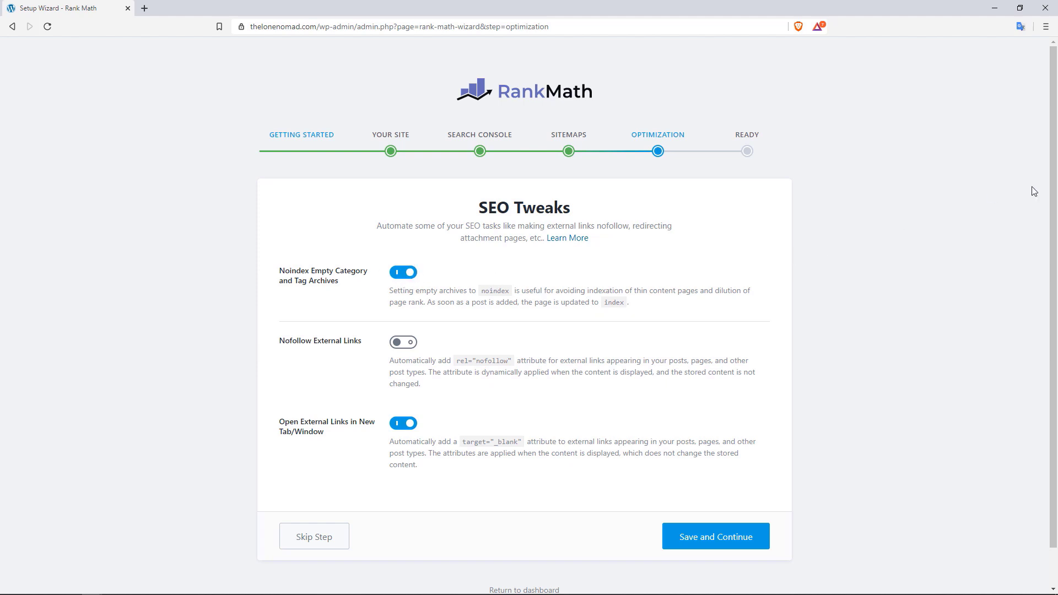
Leave Nofollow External Links off and save the SEO Tweaks
left_click_drag(1054, 177, 1053, 215)
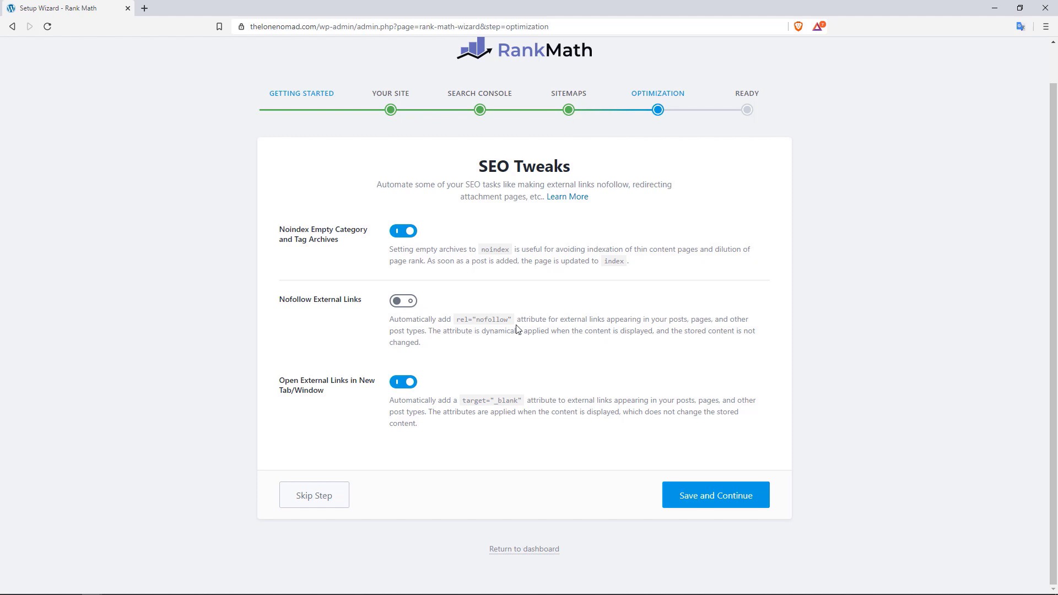
left_click_drag(457, 323, 505, 322)
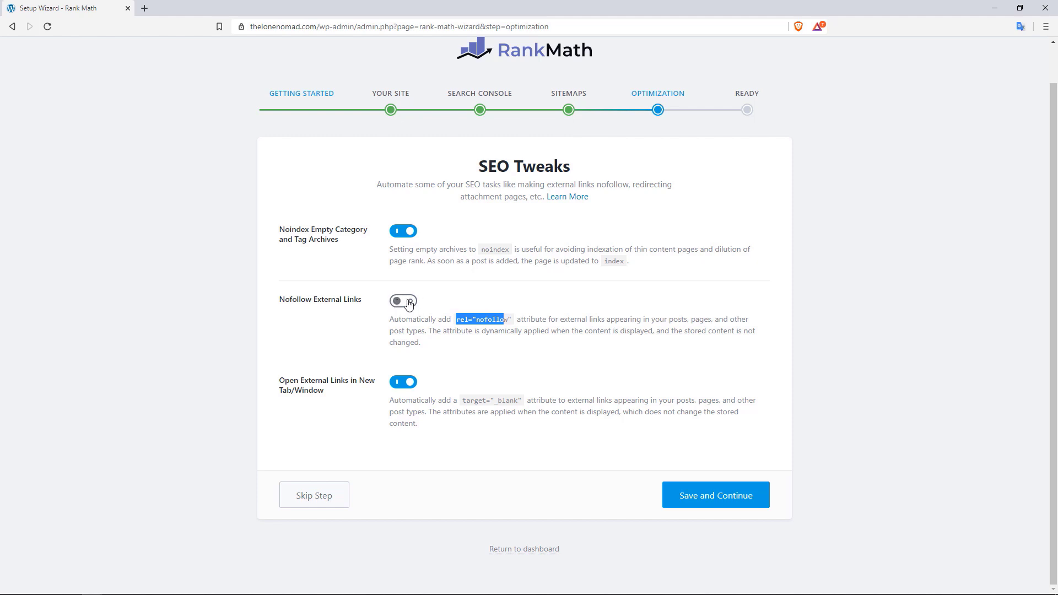
left_click(468, 365)
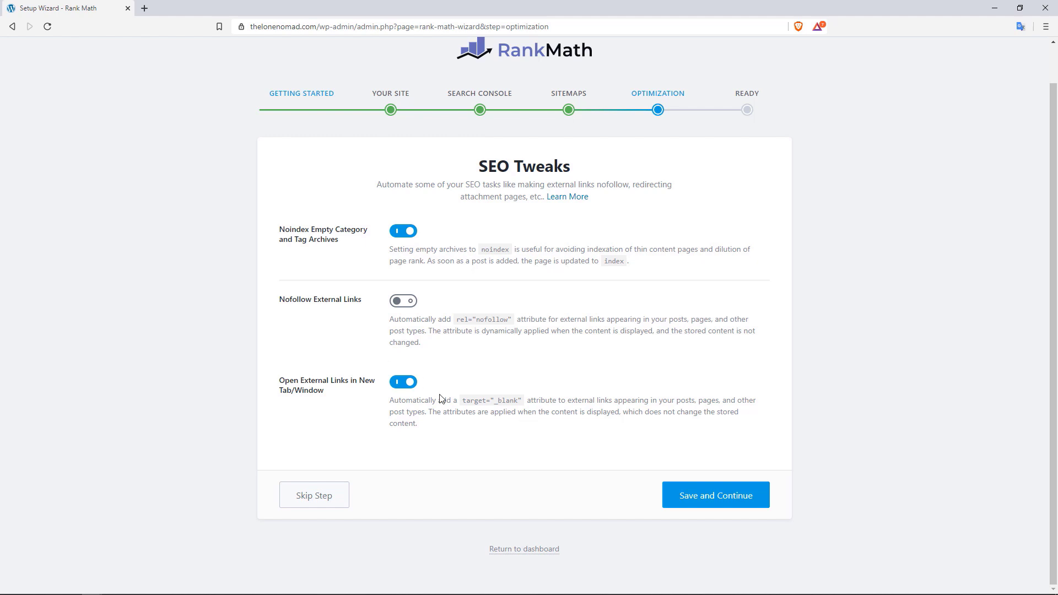
left_click(718, 495)
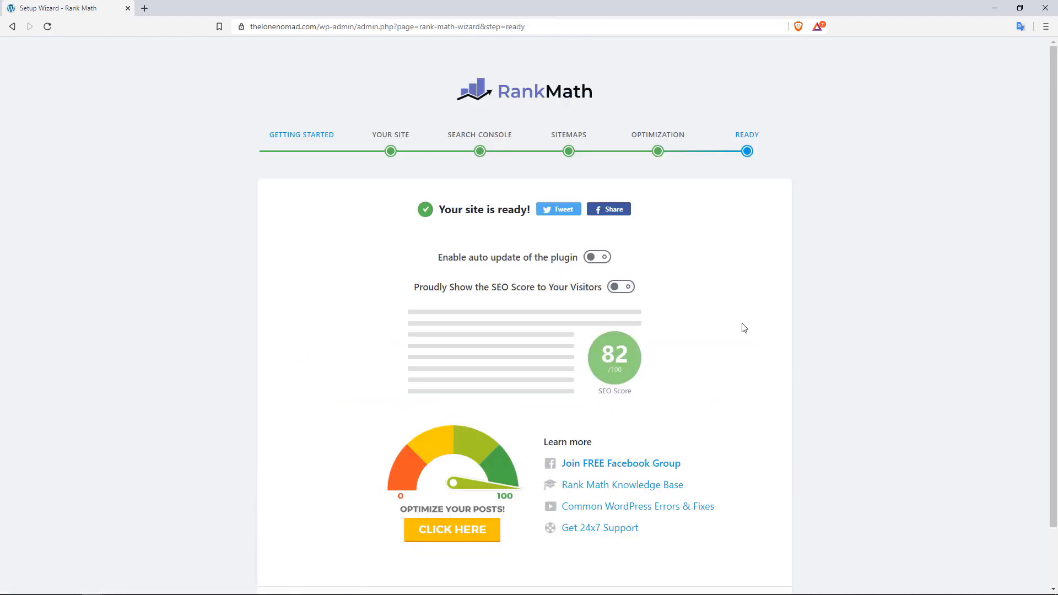
Enable automatic Rank Math plugin updates and begin the advanced options setup
left_click_drag(1054, 103, 1054, 139)
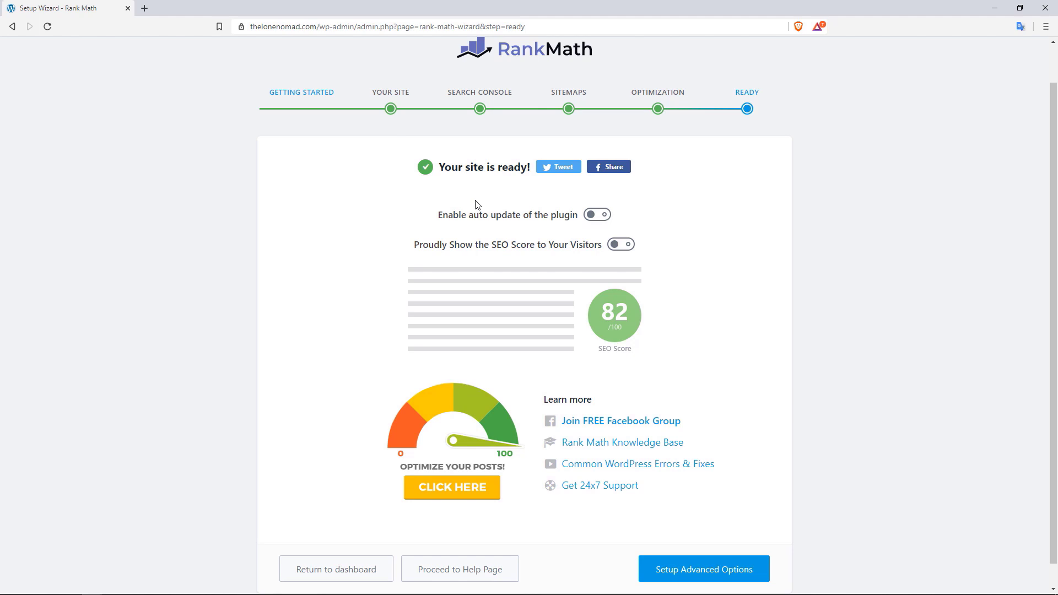
left_click(604, 219)
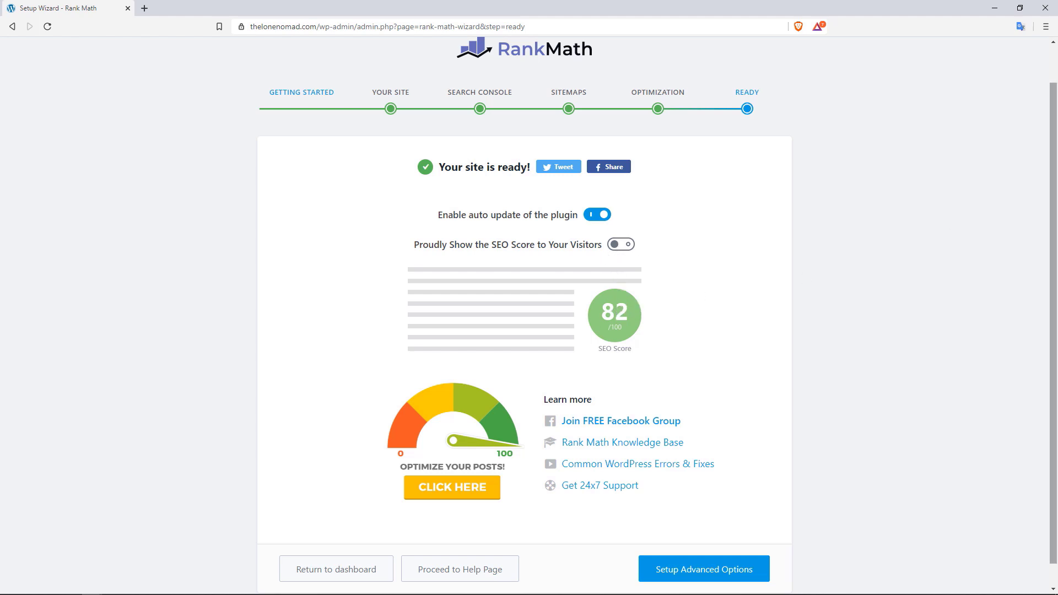
scroll(1054, 263, "down", 1)
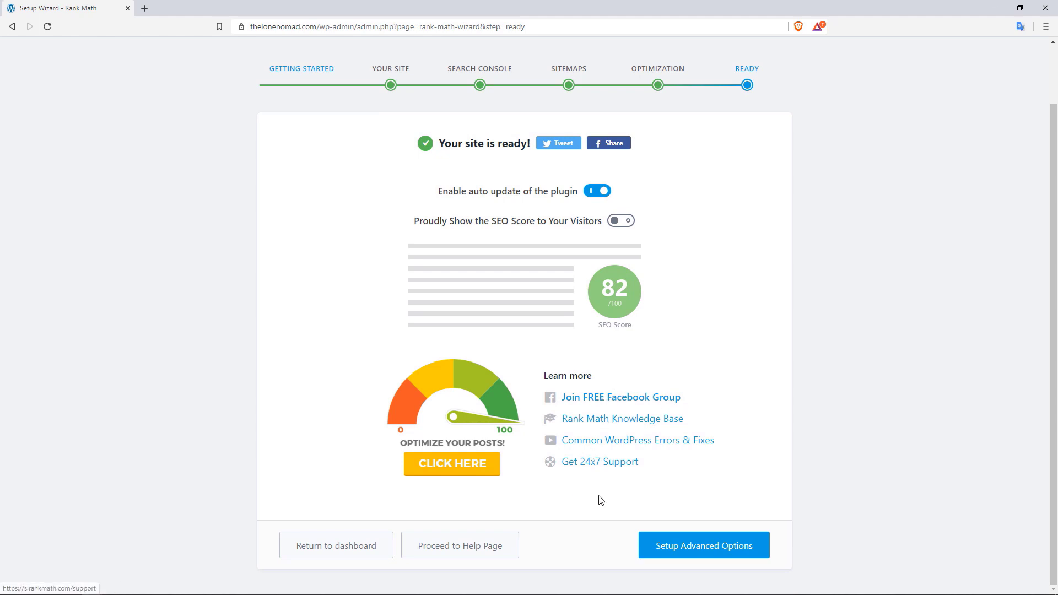
left_click(722, 547)
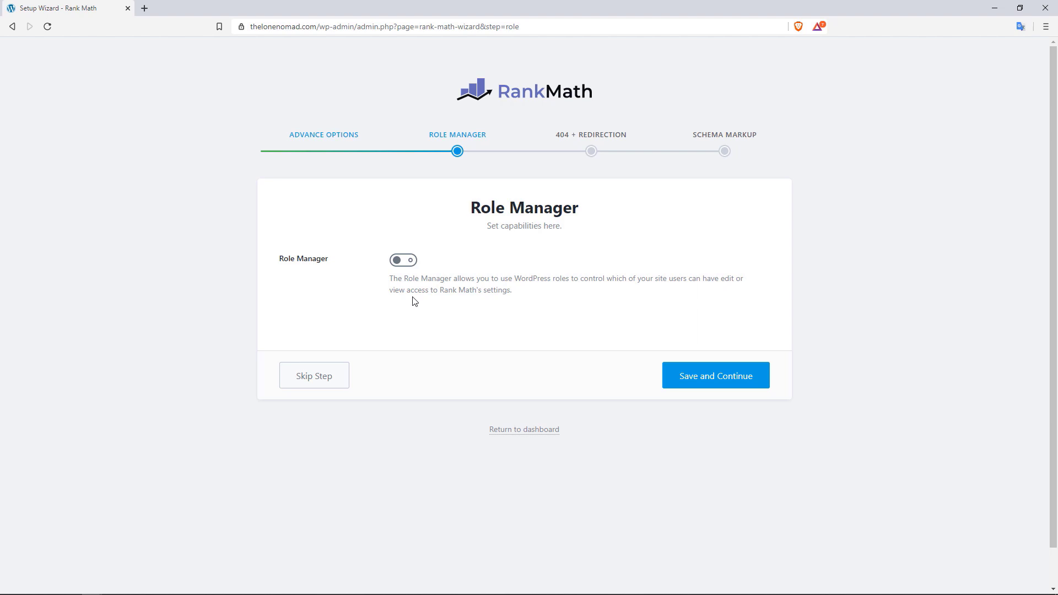
Preview the Role Manager capabilities, switch it back off, and save the step
left_click(415, 263)
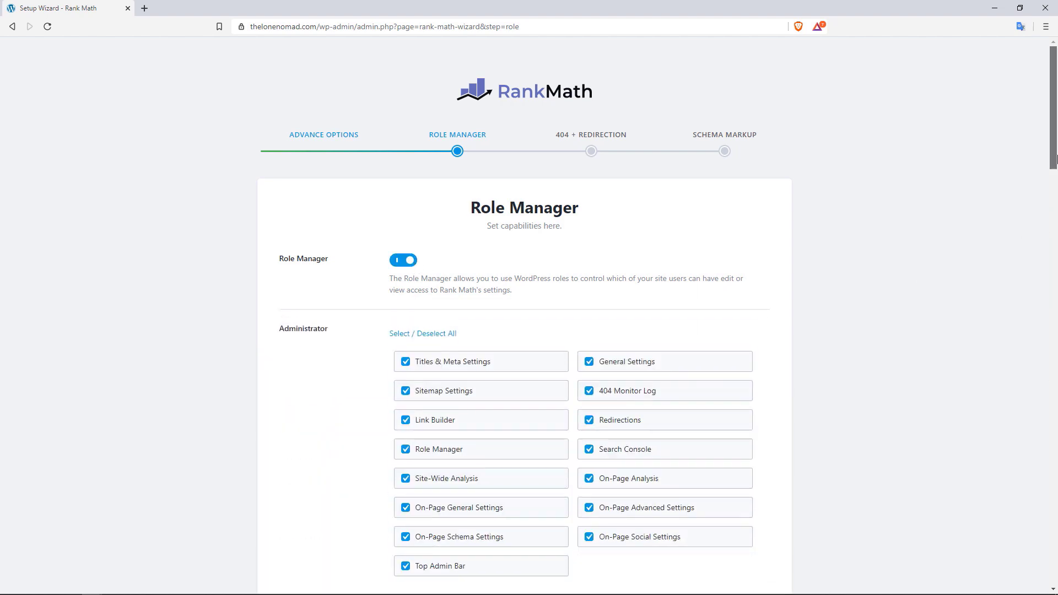
scroll(1046, 233, "down", 6)
scroll(463, 278, "up", 4)
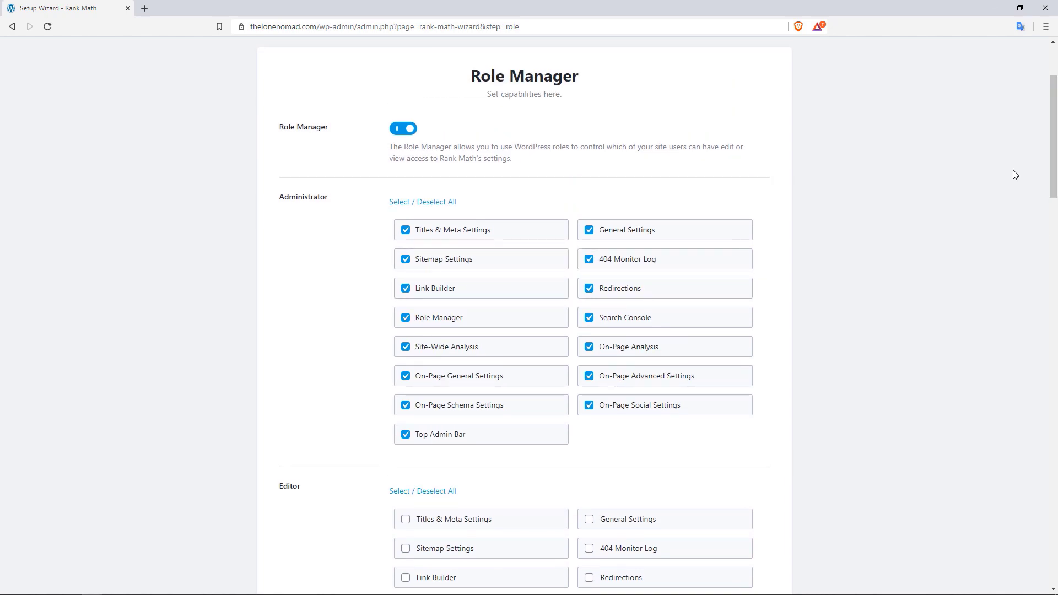
scroll(1046, 221, "down", 7)
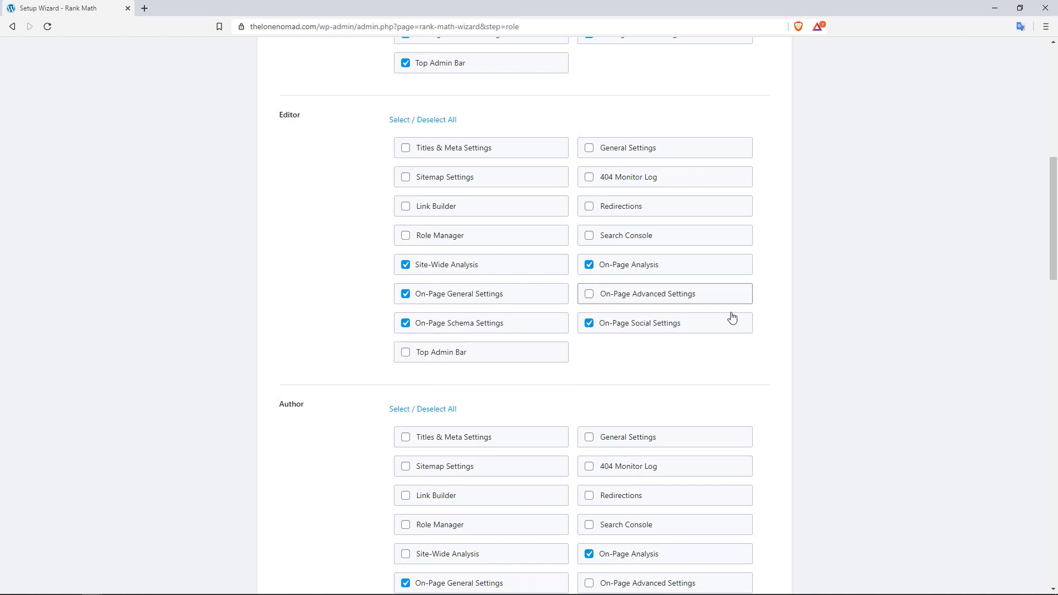
left_click_drag(1056, 240, 1054, 103)
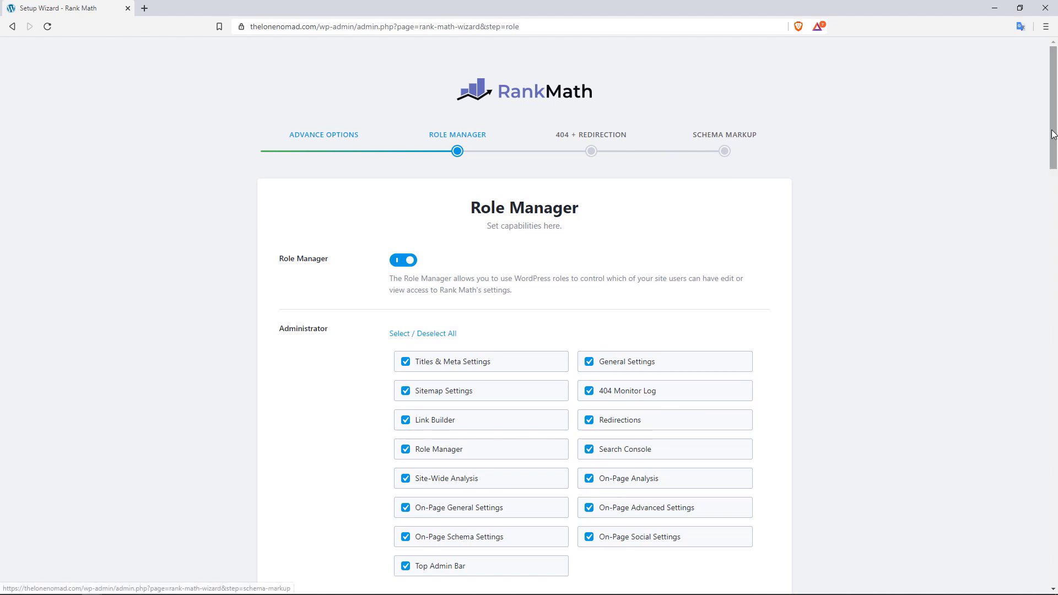
left_click(402, 264)
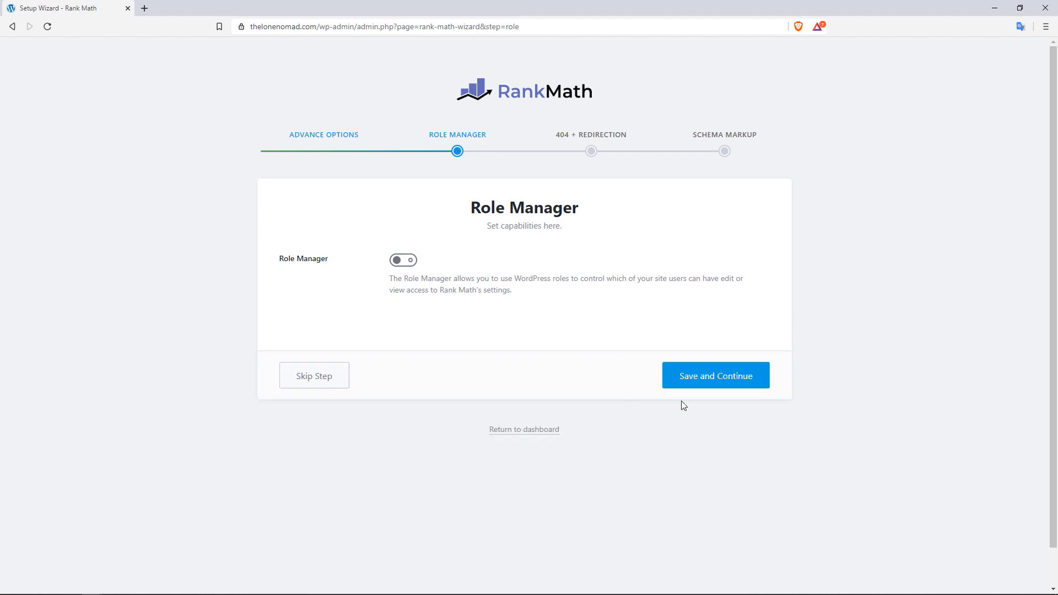
left_click(714, 381)
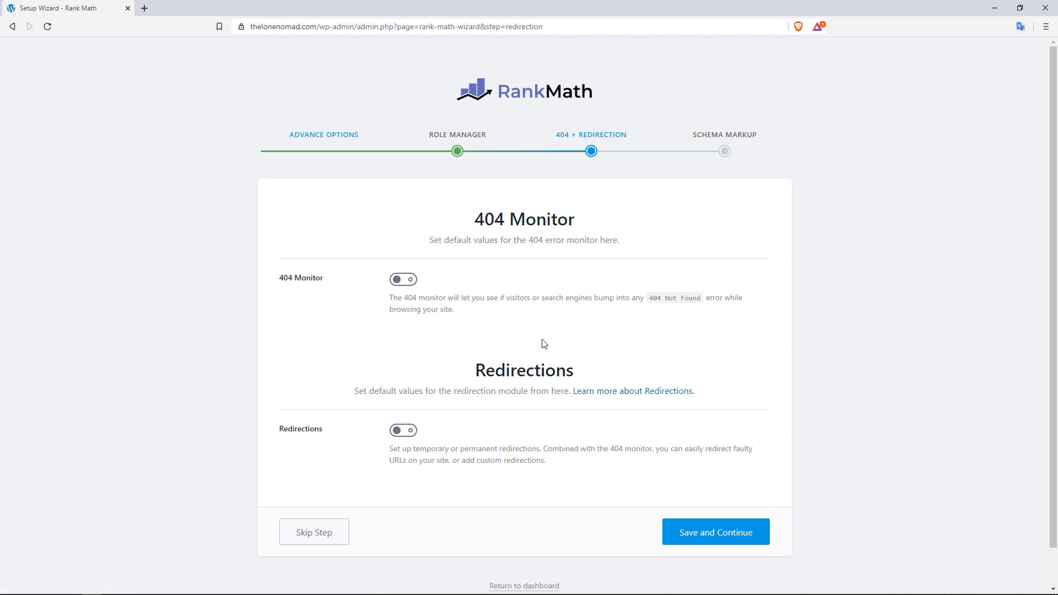
Switch on the 404 Monitor and Redirections modules and save the wizard step
left_click(415, 284)
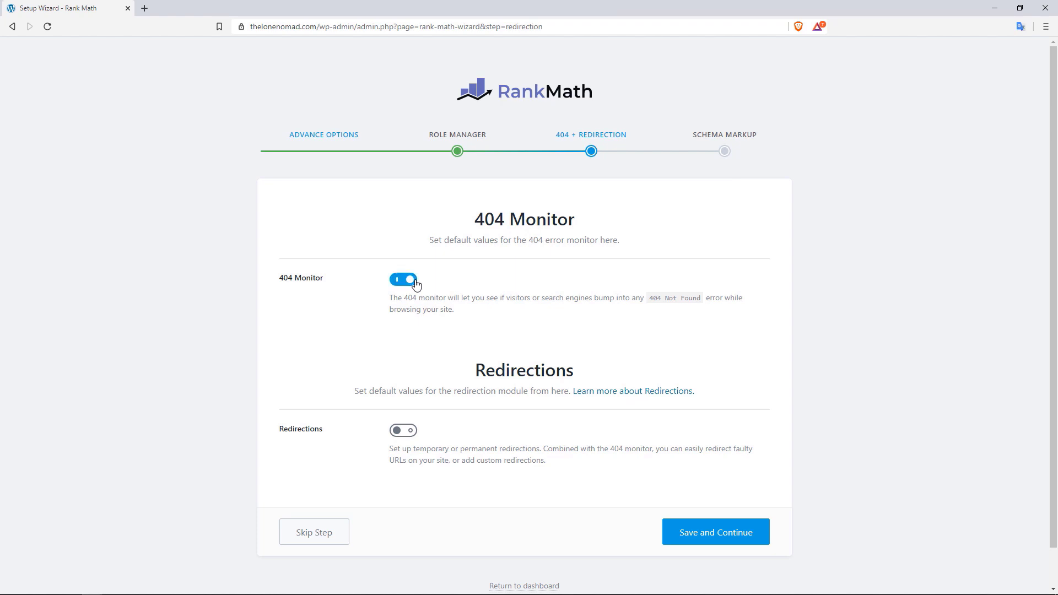
left_click(409, 433)
left_click(703, 535)
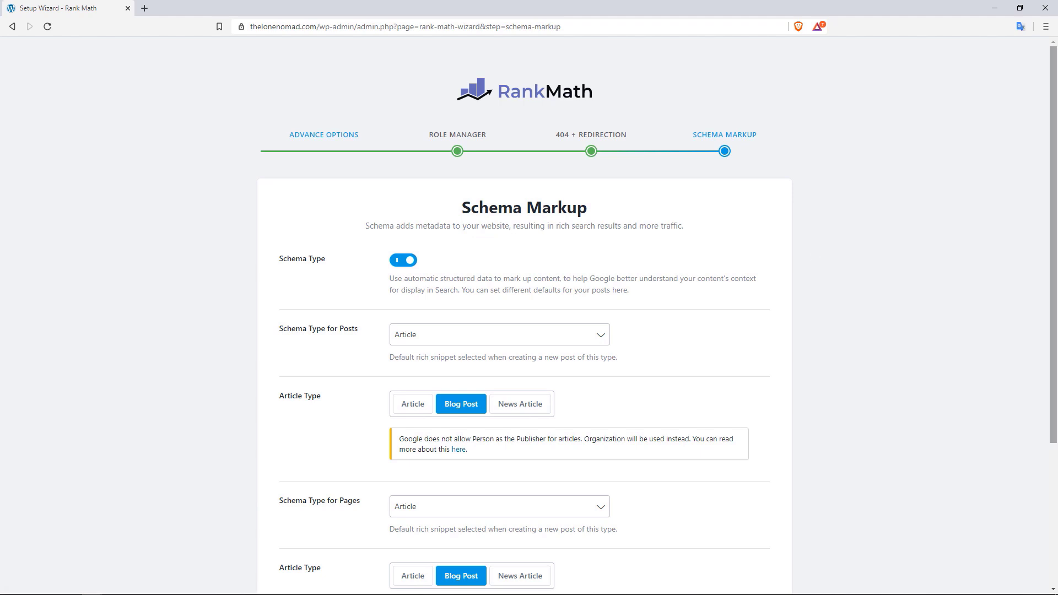
Keep Article schema with the Blog Post type for posts and pages, and finish the wizard
left_click_drag(1055, 124, 1055, 158)
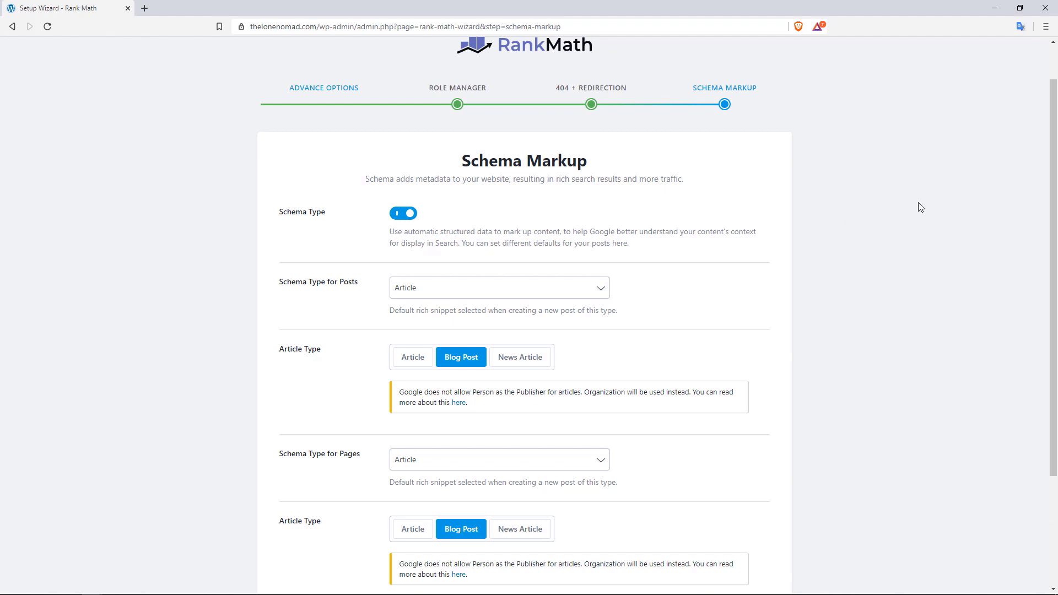
left_click_drag(1054, 177, 1054, 221)
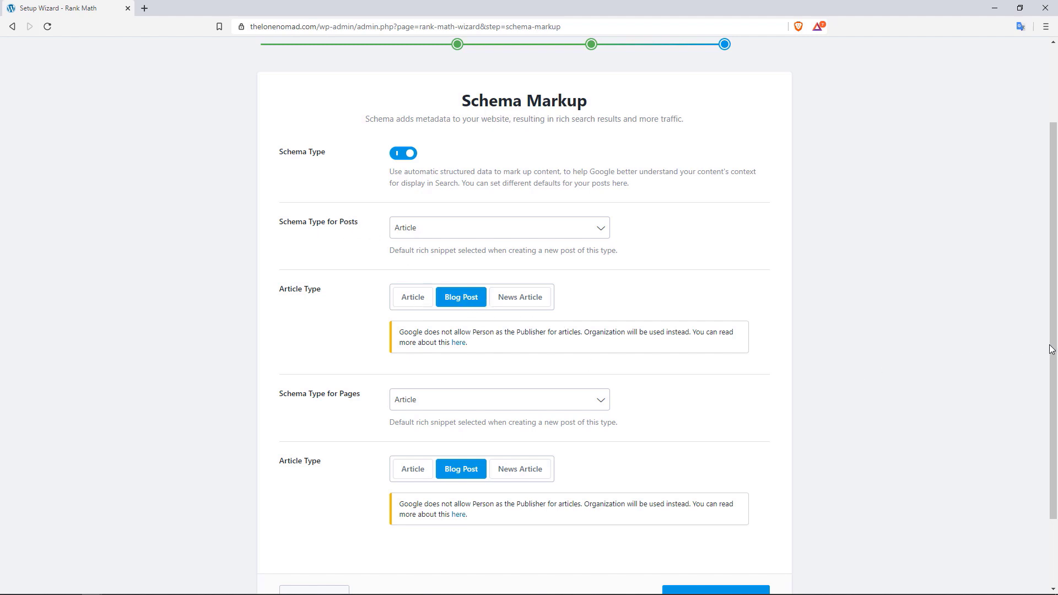
scroll(1051, 349, "down", 1)
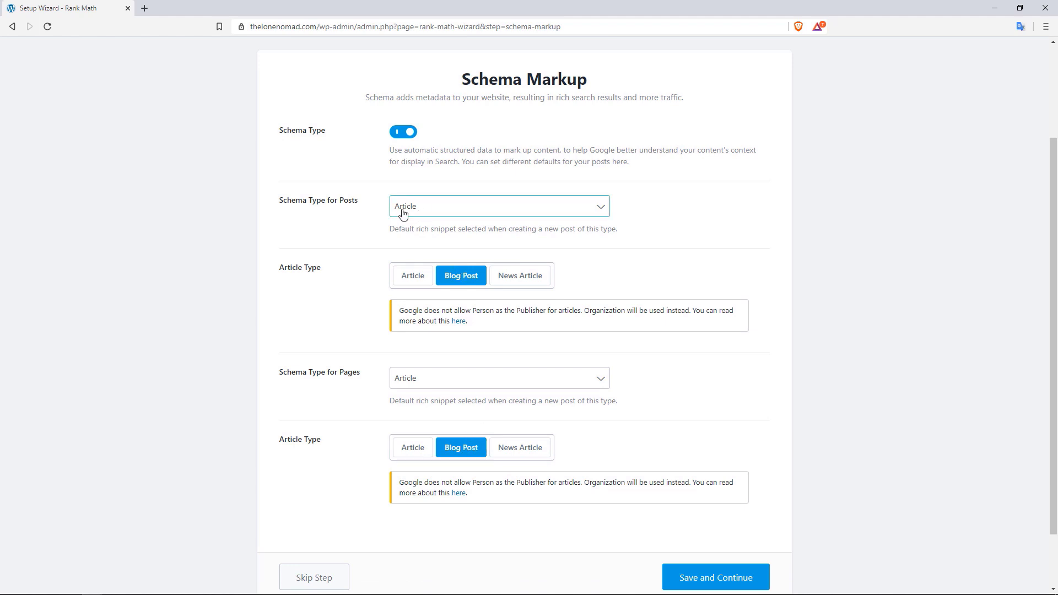
left_click(497, 206)
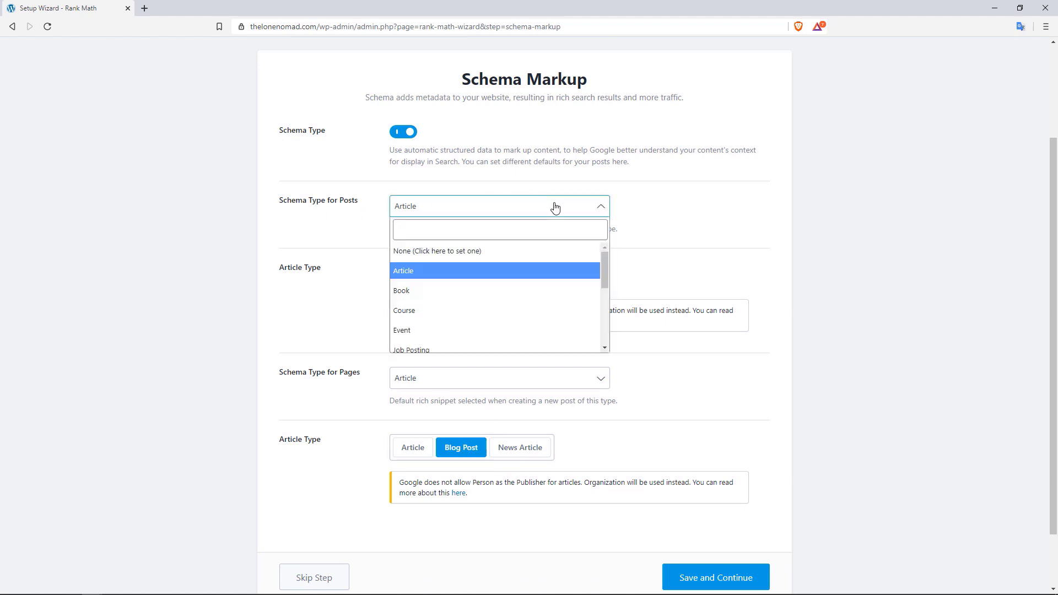
left_click_drag(605, 266, 604, 274)
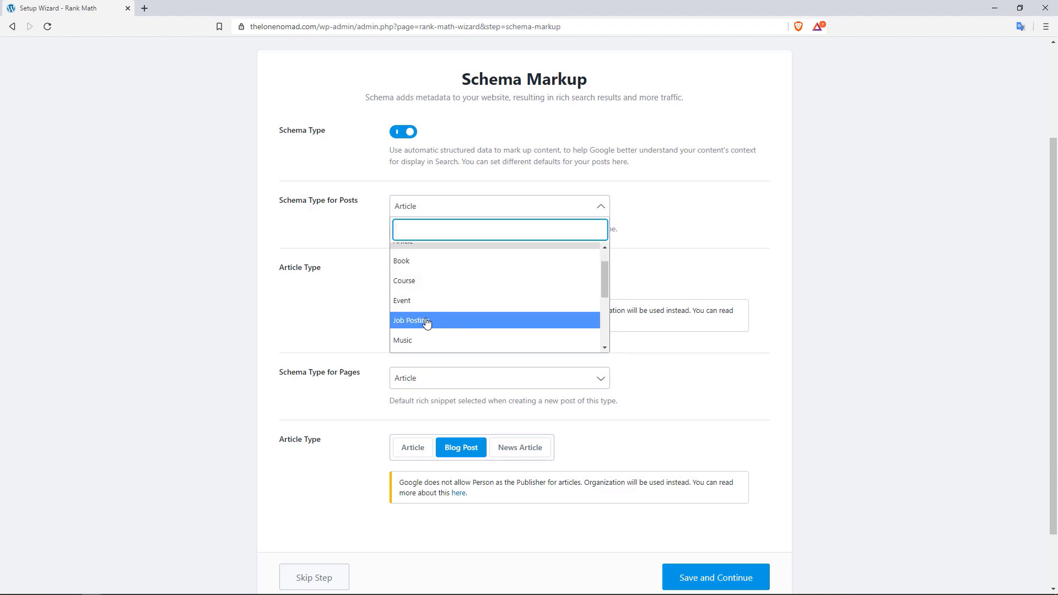
left_click_drag(606, 276, 607, 285)
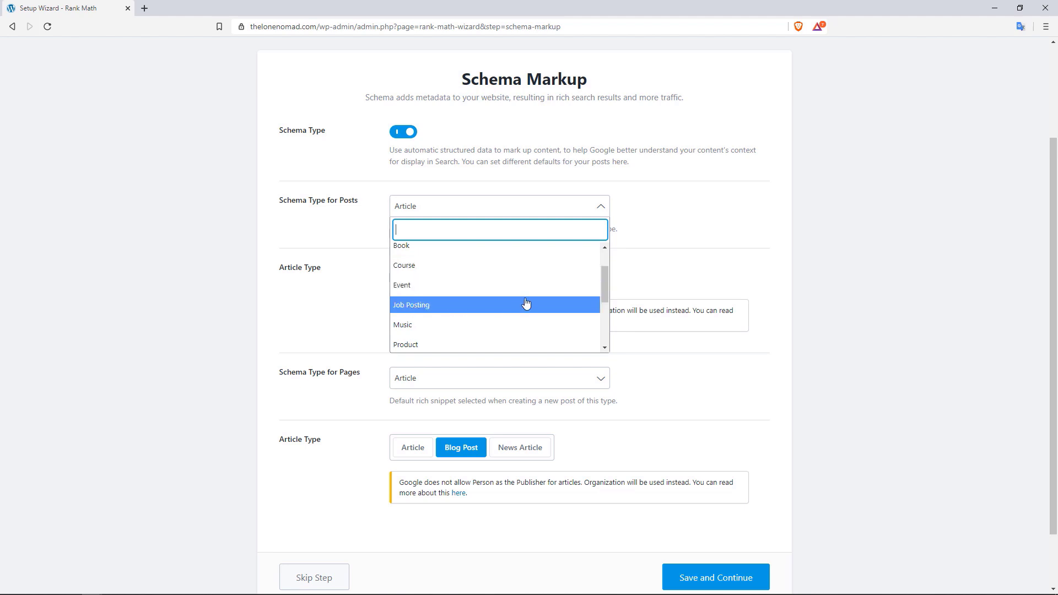
left_click_drag(603, 286, 603, 310)
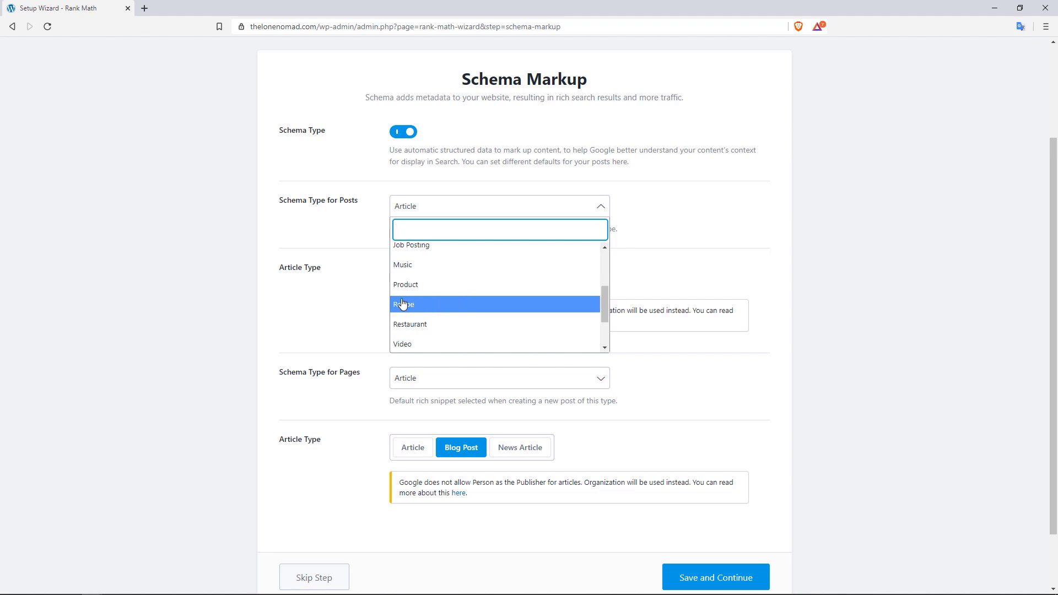
left_click(695, 276)
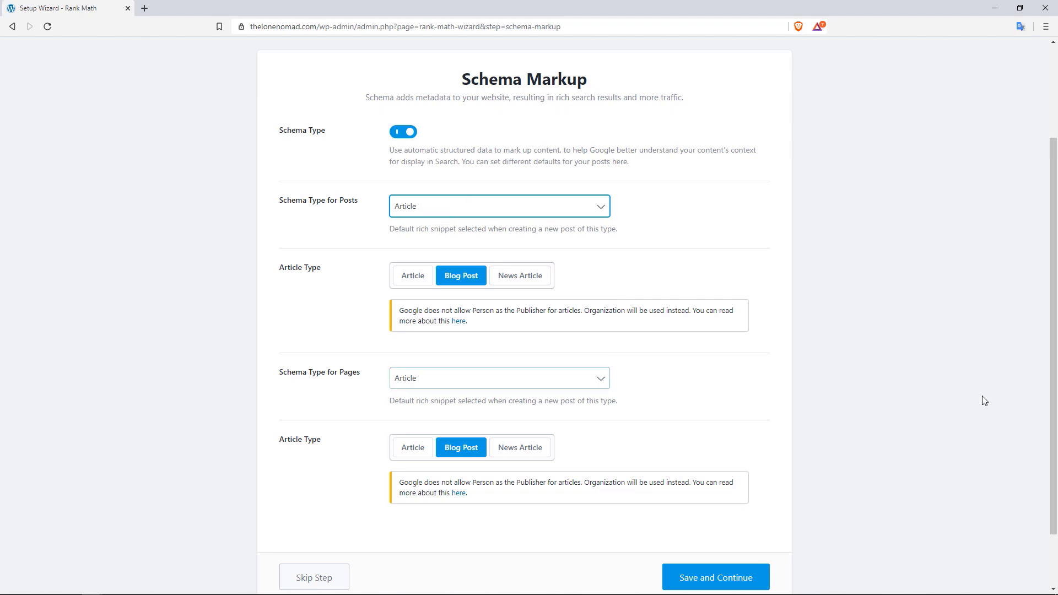
scroll(981, 397, "down", 1)
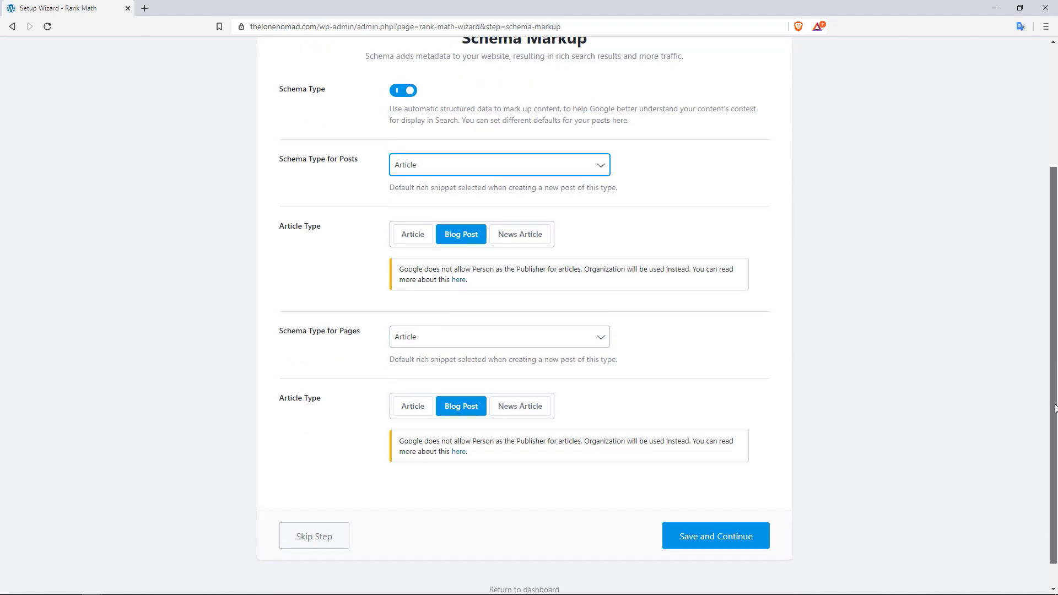
left_click(732, 530)
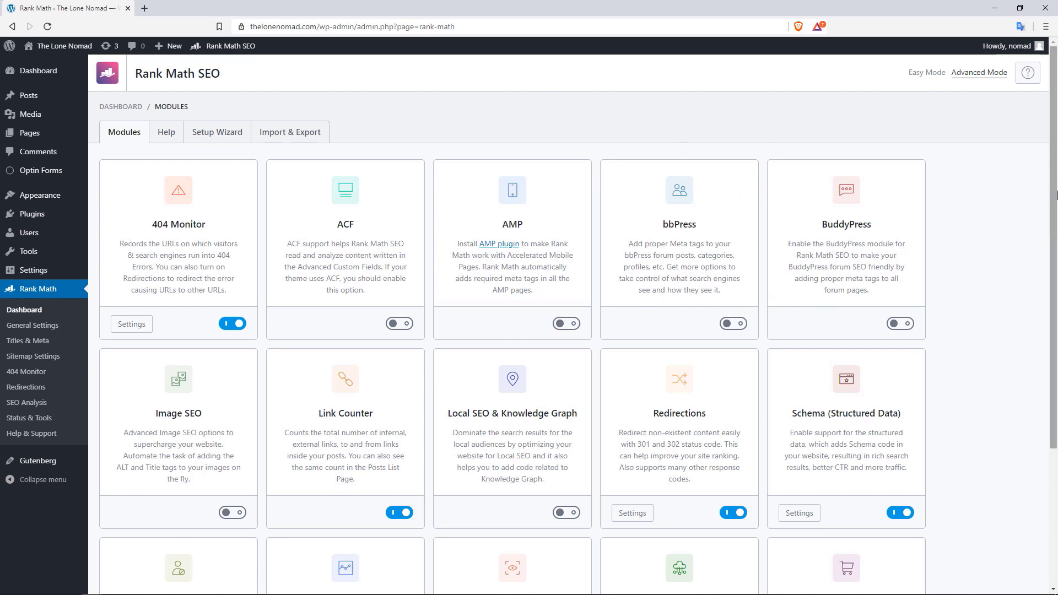
Enable the Image SEO module on the Rank Math dashboard and go to General Settings
left_click_drag(1047, 199, 1052, 272)
left_click(1049, 206)
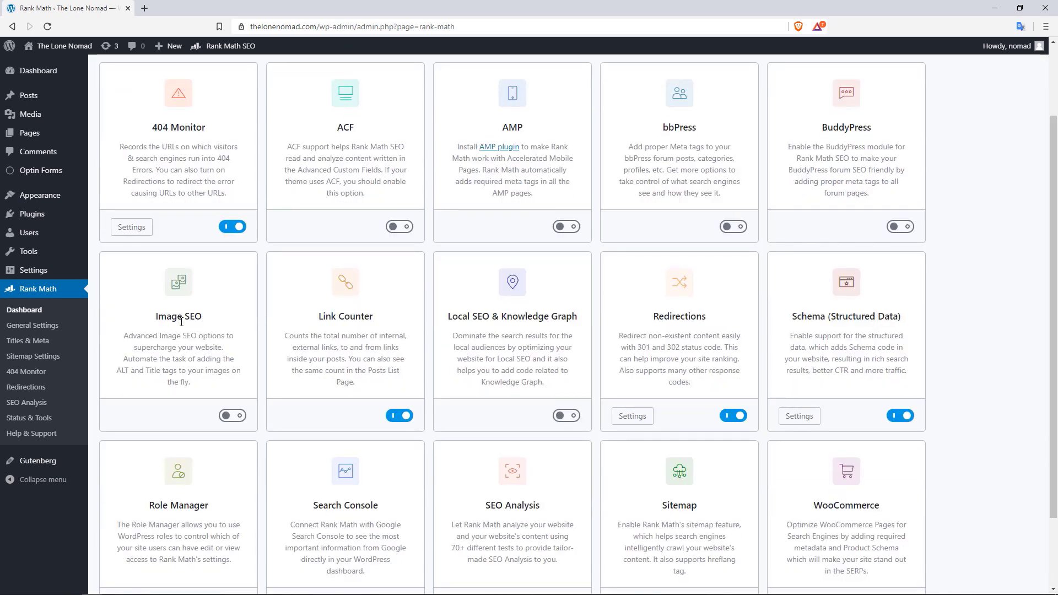
left_click(230, 416)
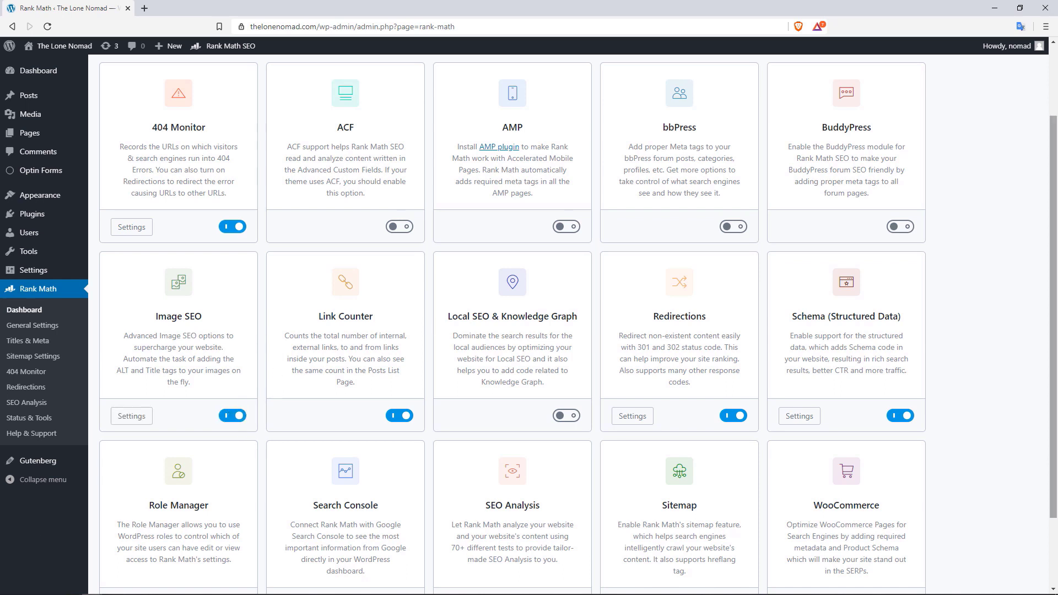
left_click_drag(1056, 270, 1055, 189)
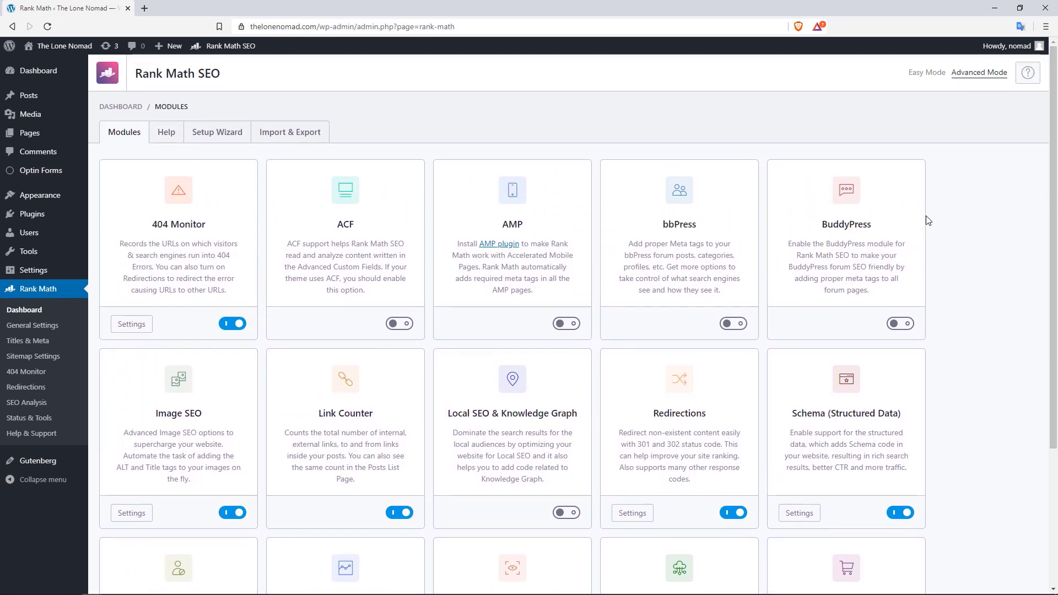
left_click(47, 326)
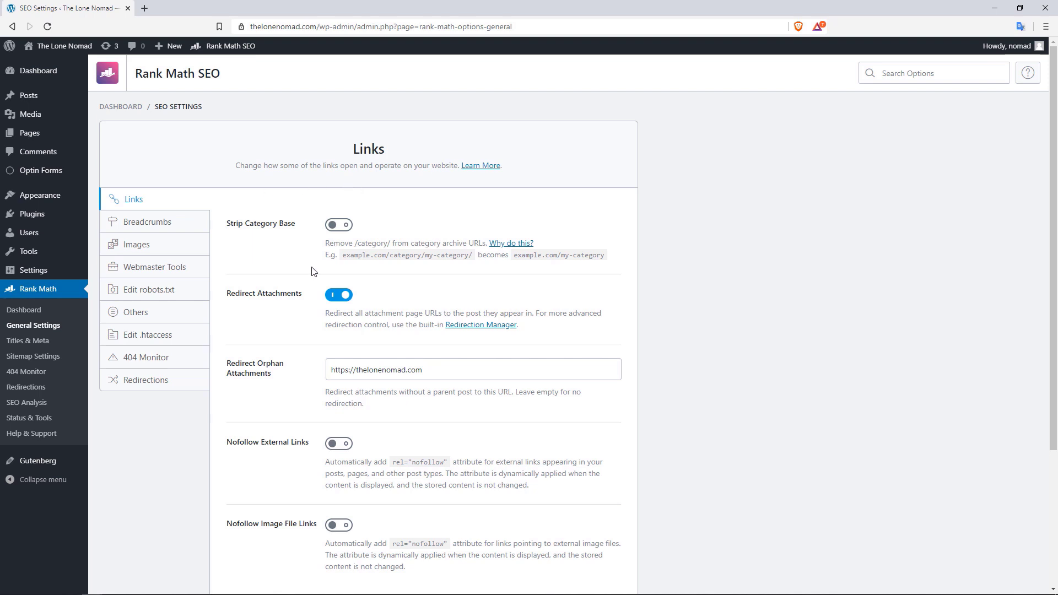
Turn on Strip Category Base and Nofollow Image File Links in the Links settings
left_click(342, 230)
left_click_drag(425, 256, 403, 258)
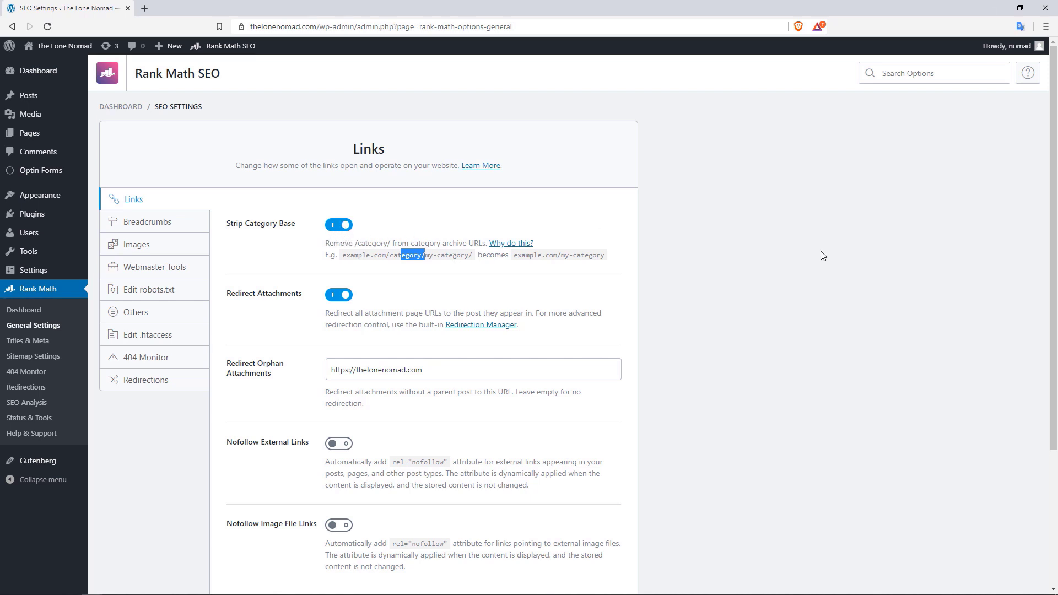
left_click(1047, 223)
scroll(1046, 260, "down", 1)
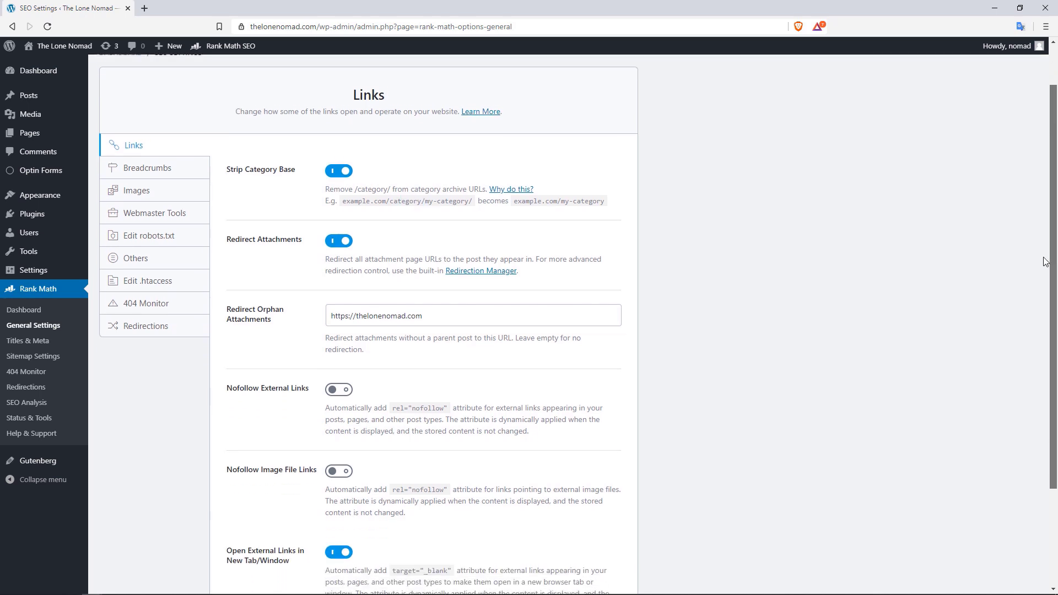
scroll(1046, 261, "down", 2)
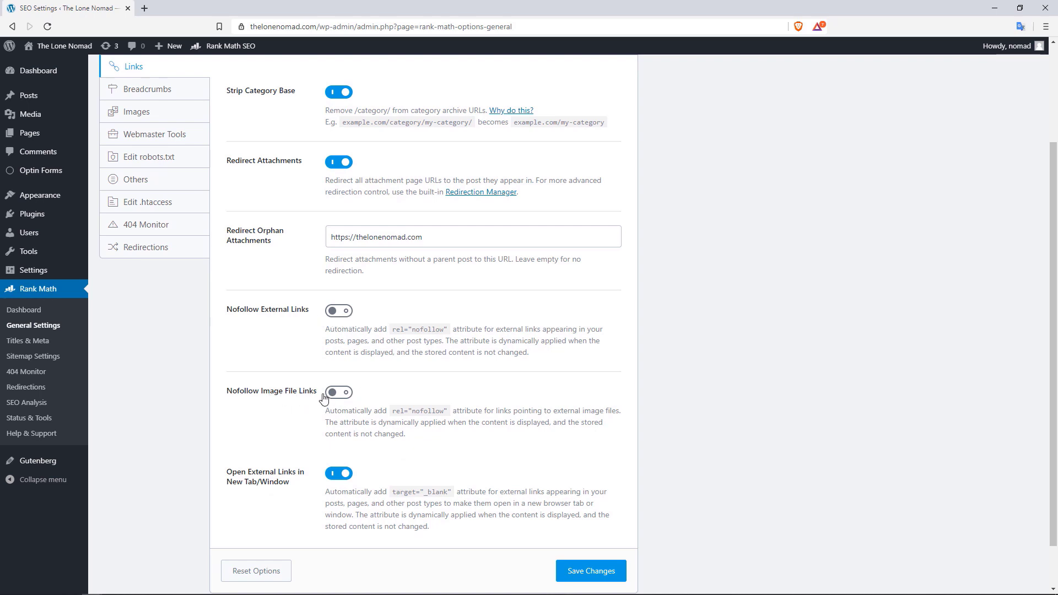
left_click(342, 398)
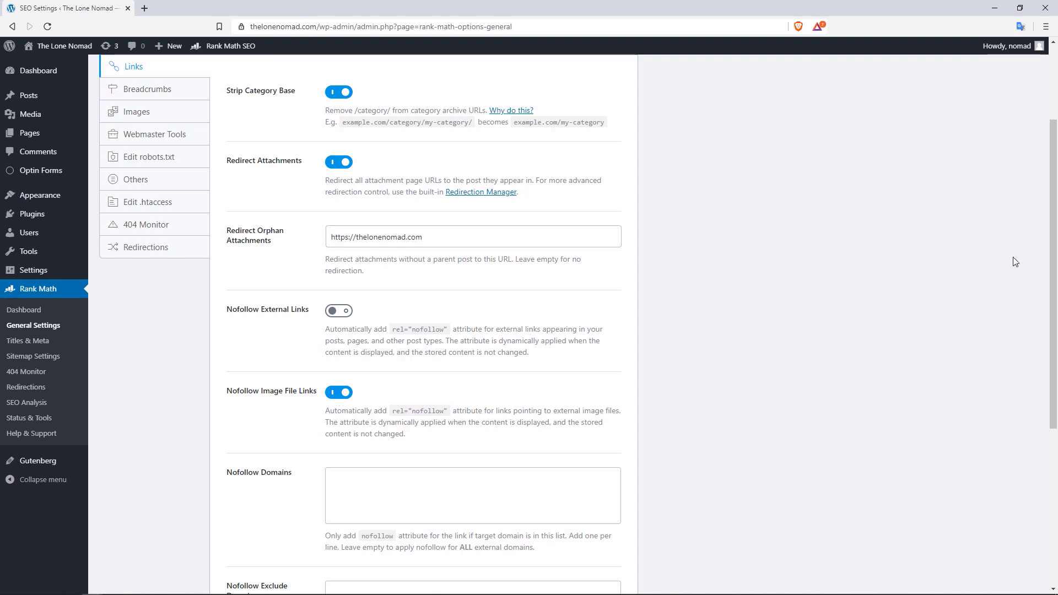
Switch Nofollow Image File Links back off and save the Links settings
left_click_drag(1049, 253, 1054, 329)
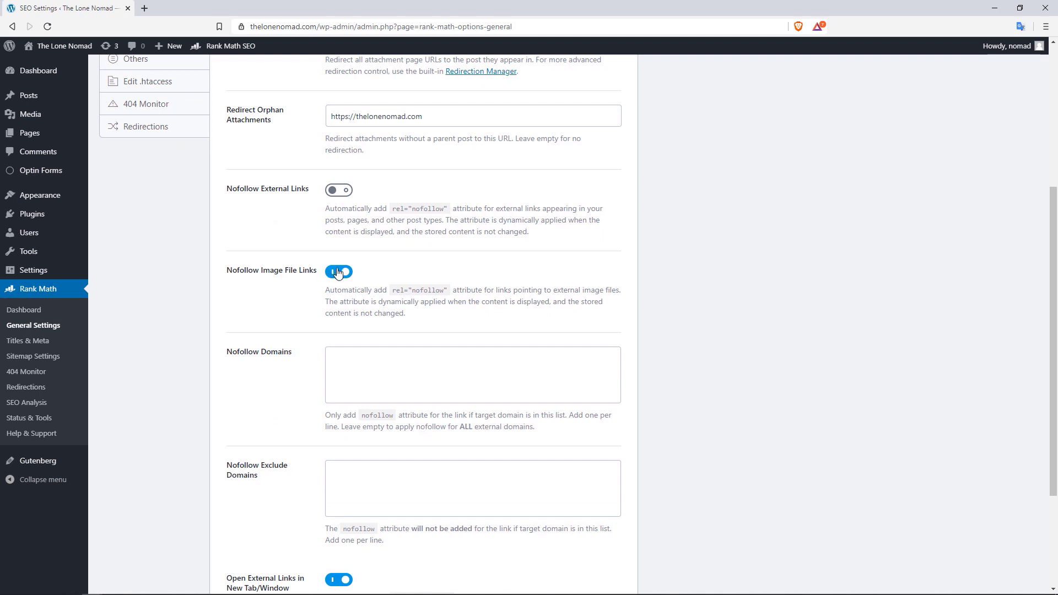
left_click(350, 382)
left_click(337, 276)
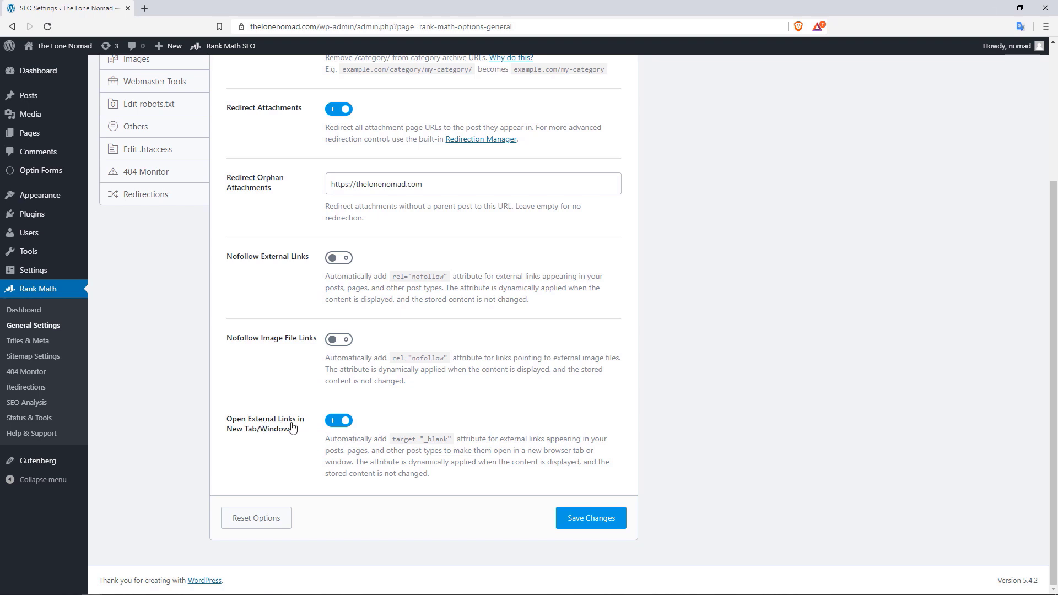
left_click(594, 522)
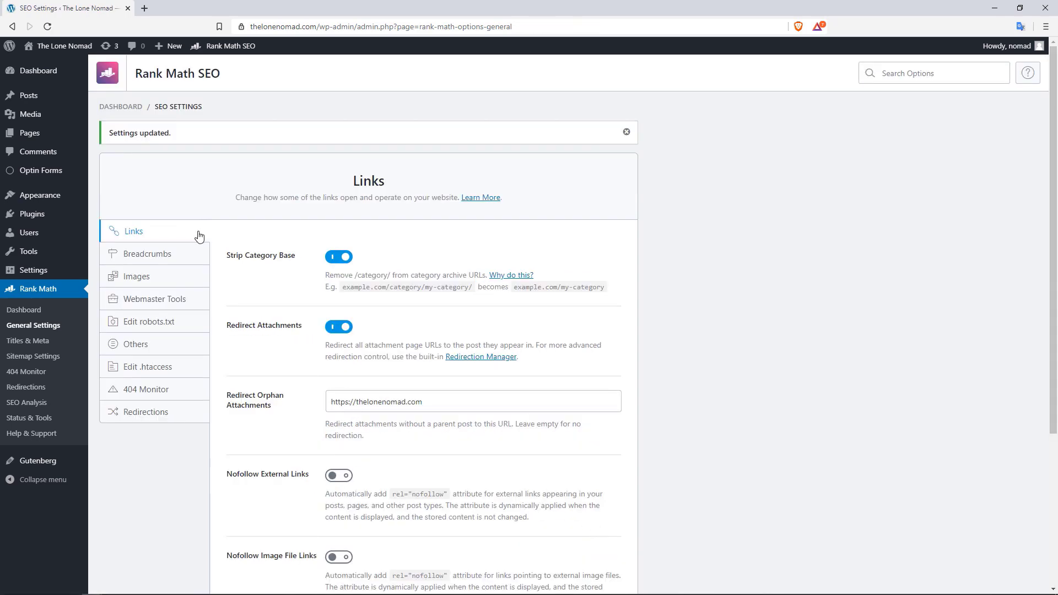
Enable the breadcrumbs function with Show Category(s) and Show Blog Page switched on
left_click(156, 256)
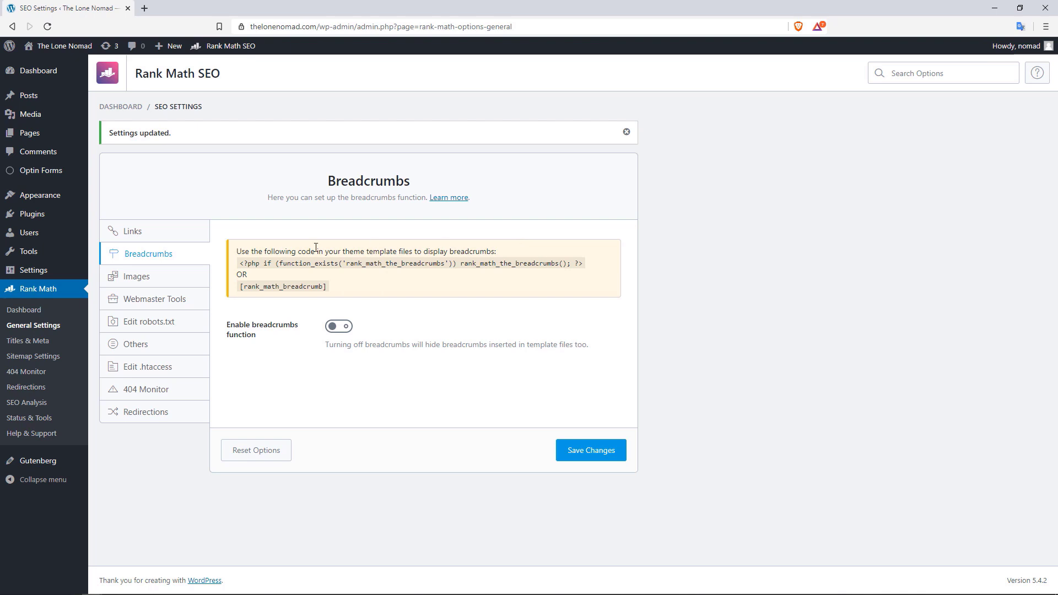
left_click(347, 329)
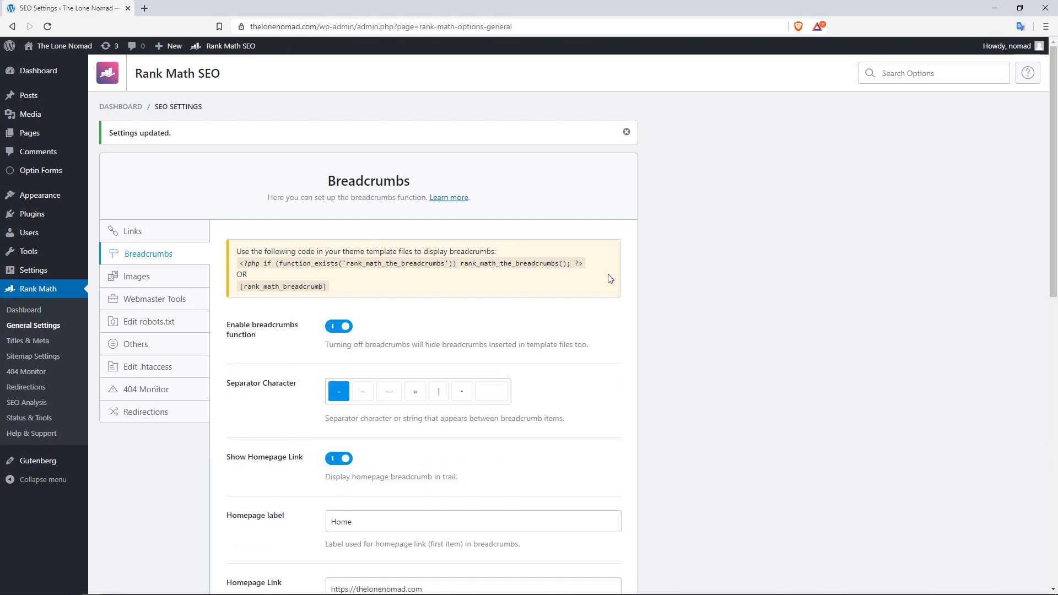
left_click_drag(1056, 175, 1048, 283)
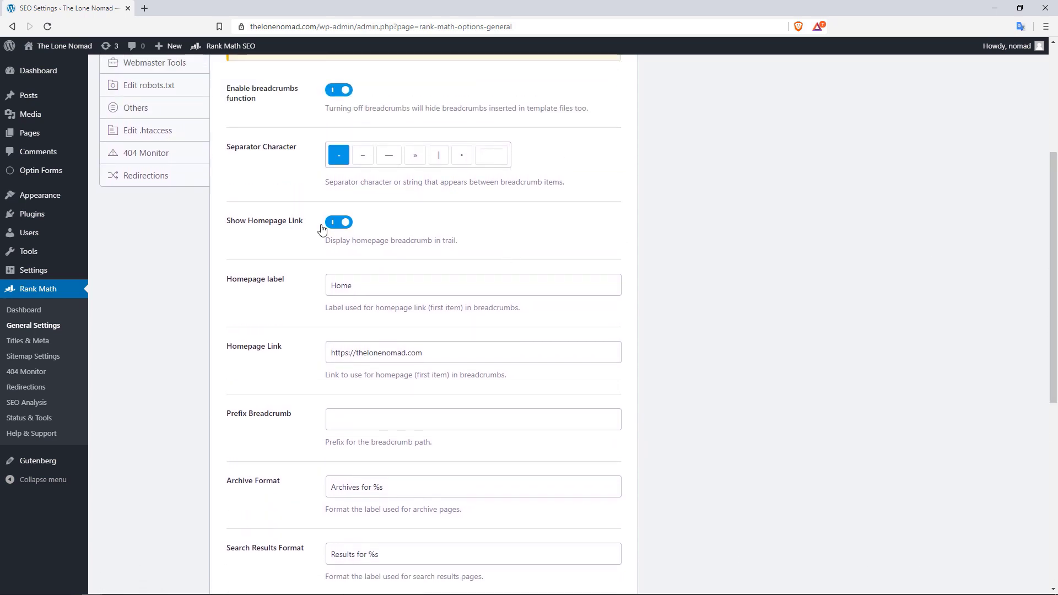
left_click_drag(1054, 243, 1047, 364)
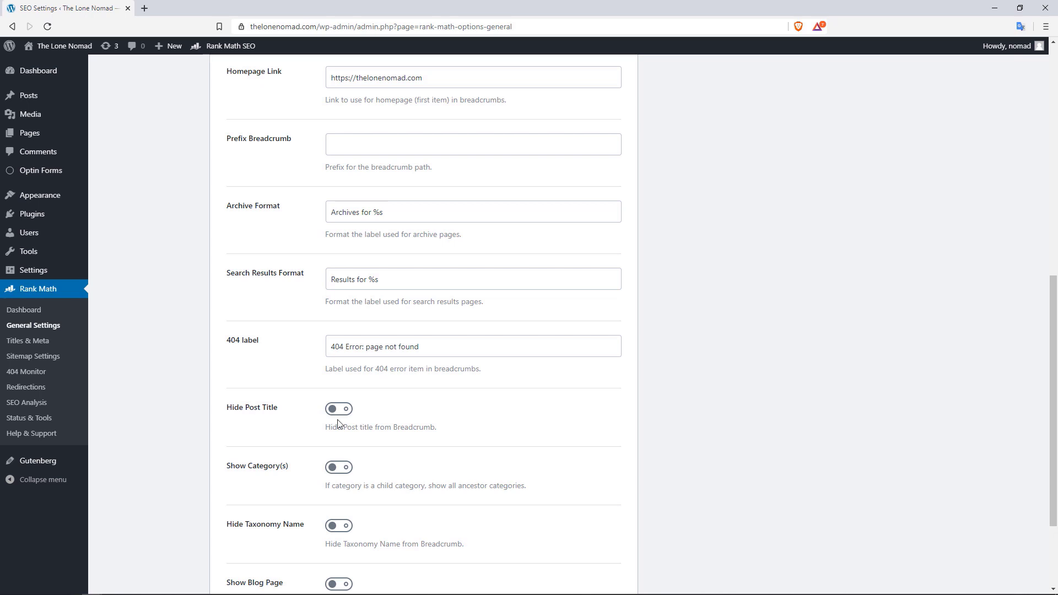
left_click(339, 473)
left_click_drag(1050, 331, 1053, 371)
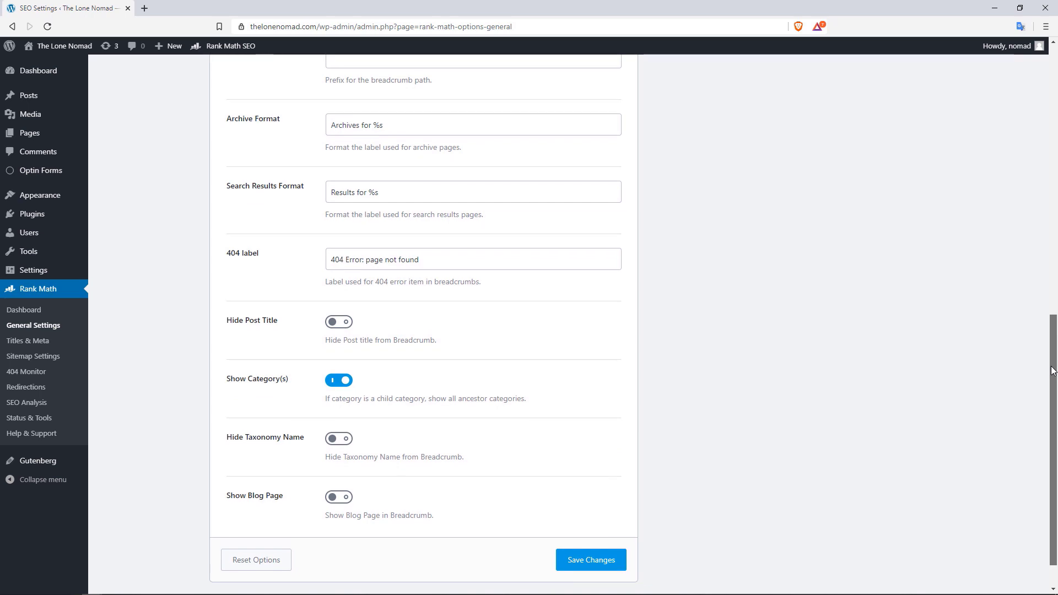
left_click(340, 499)
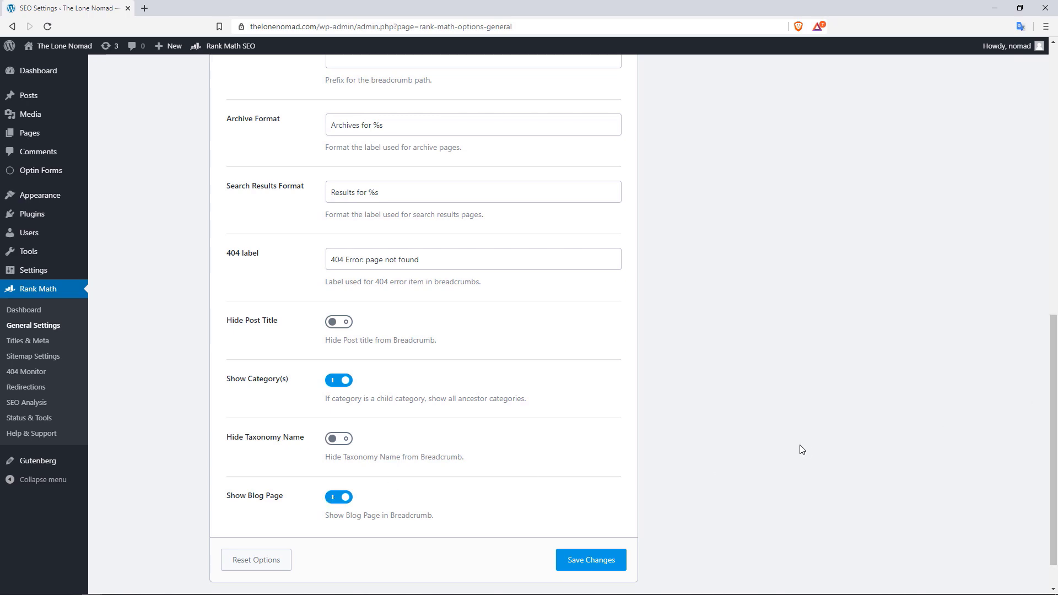
left_click_drag(1057, 379, 1057, 127)
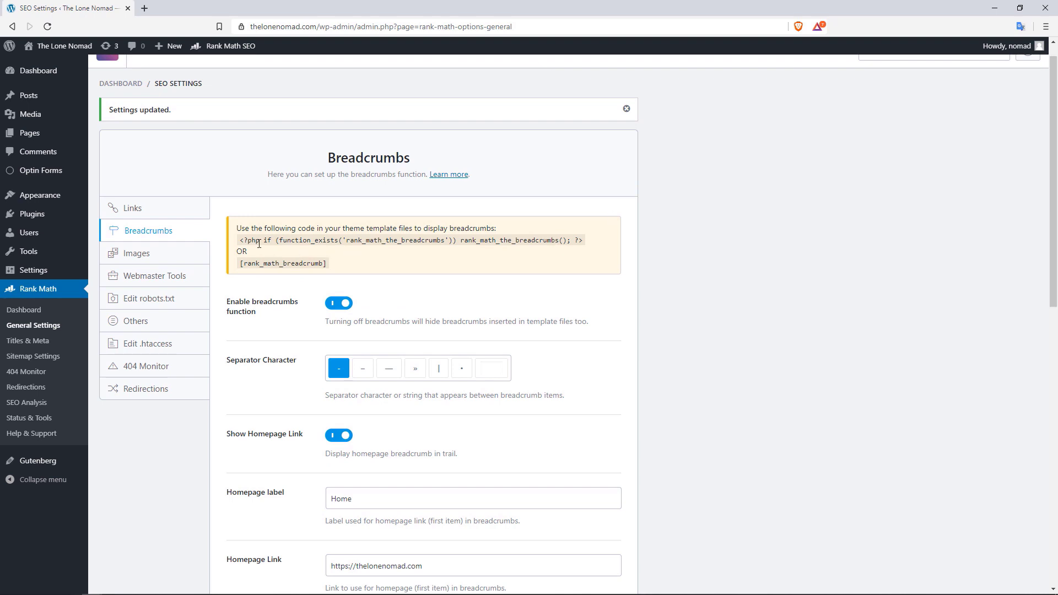
Highlight part of the breadcrumbs PHP snippet, then disable breadcrumbs and move to Images settings
left_click_drag(243, 239, 403, 239)
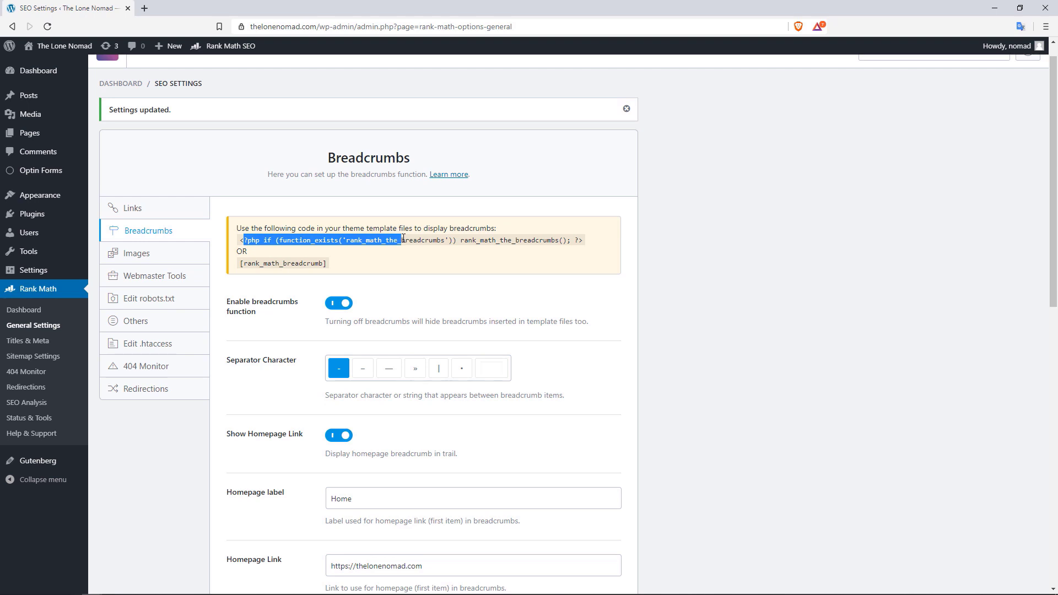
left_click(269, 250)
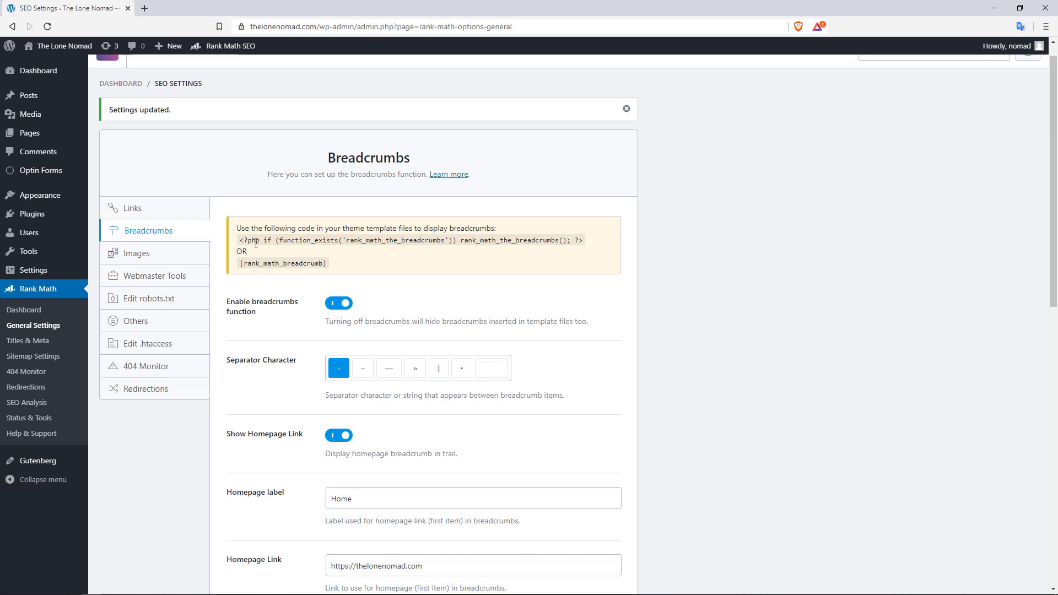
left_click_drag(244, 241, 341, 243)
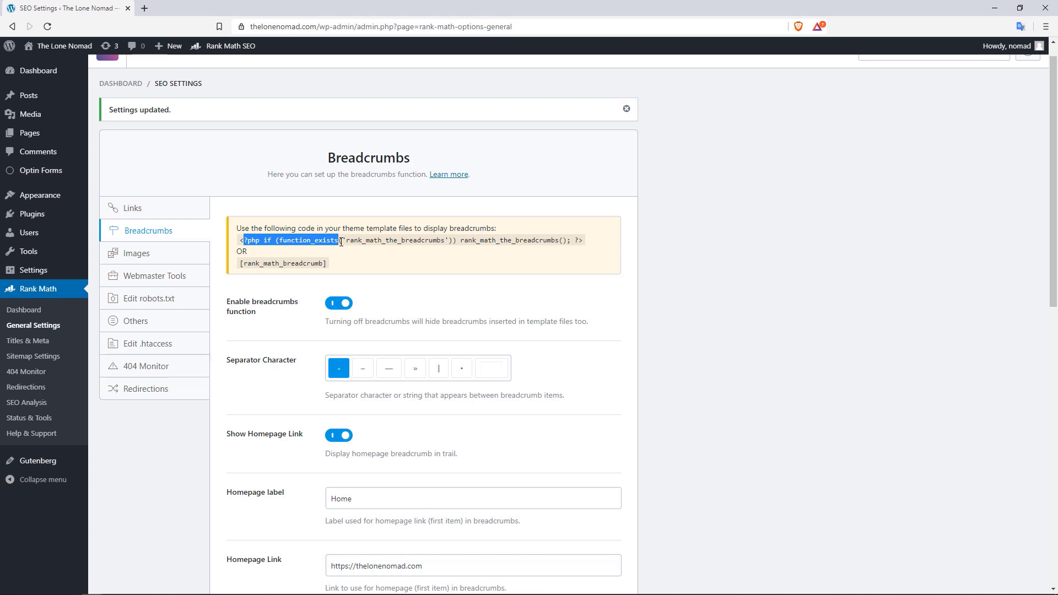
left_click(342, 306)
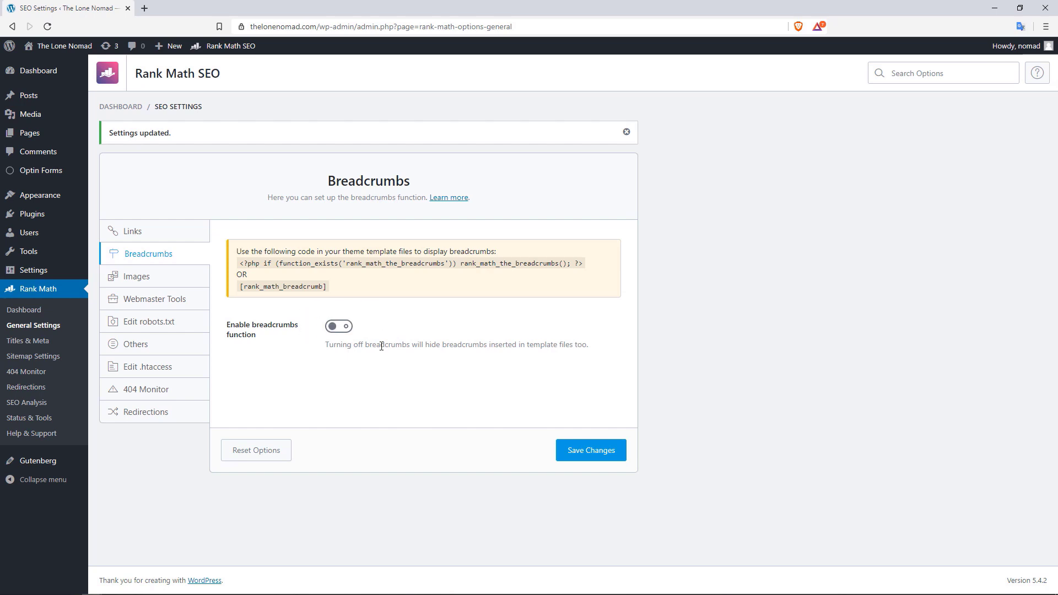
left_click(144, 276)
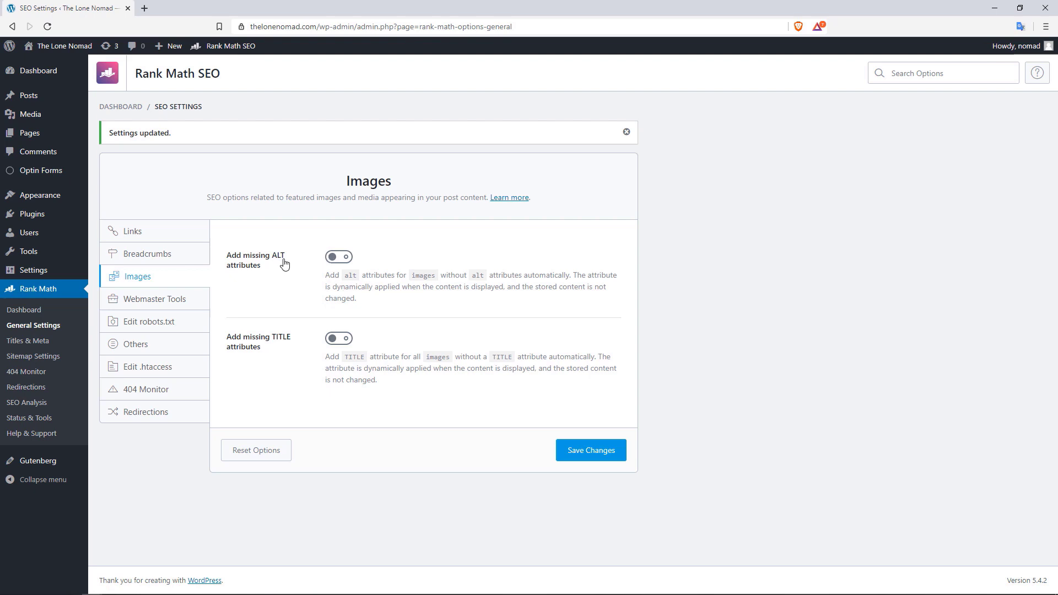
Turn on Add missing ALT attributes, inserting Post Title and removing %filename% so the format is %title%
left_click(339, 226)
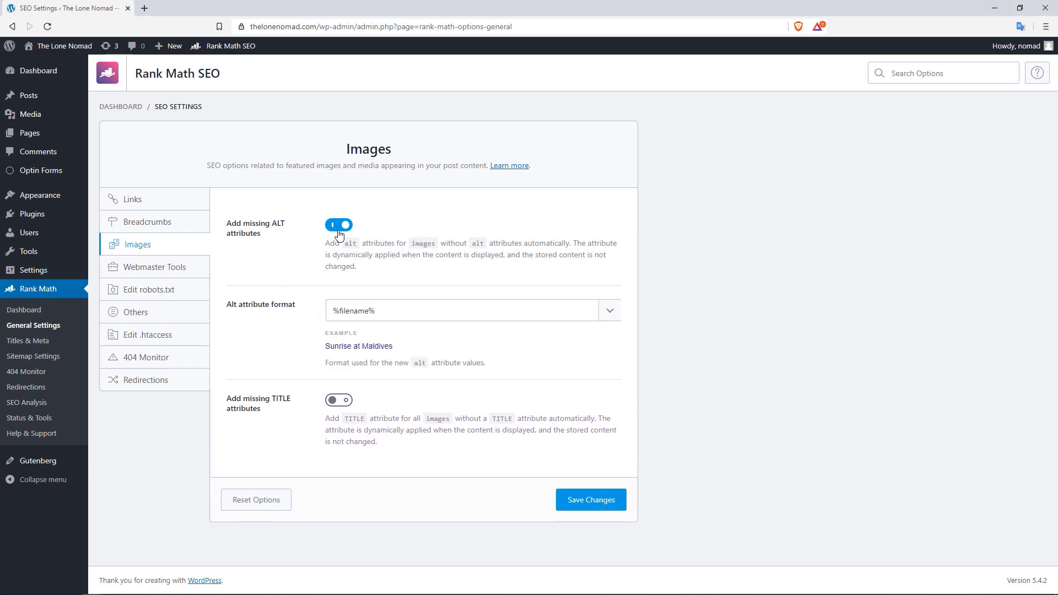
left_click(425, 313)
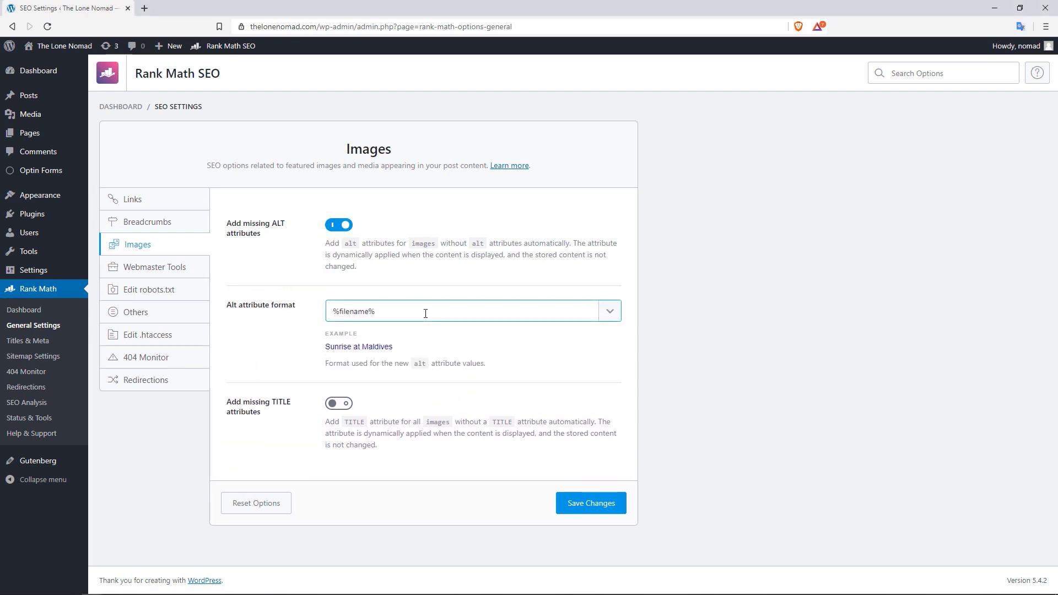
left_click(604, 318)
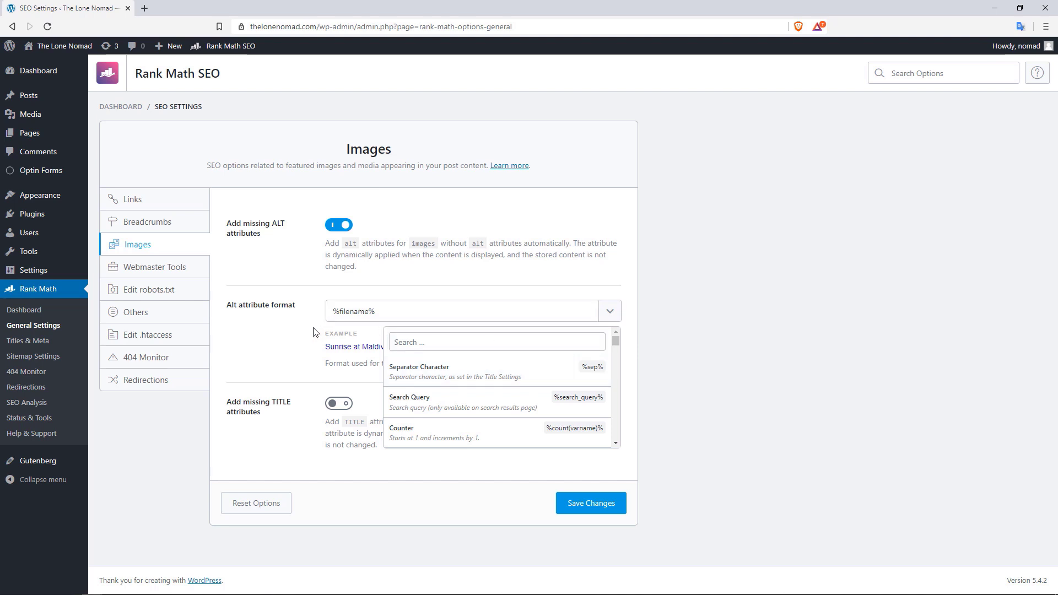
left_click(348, 328)
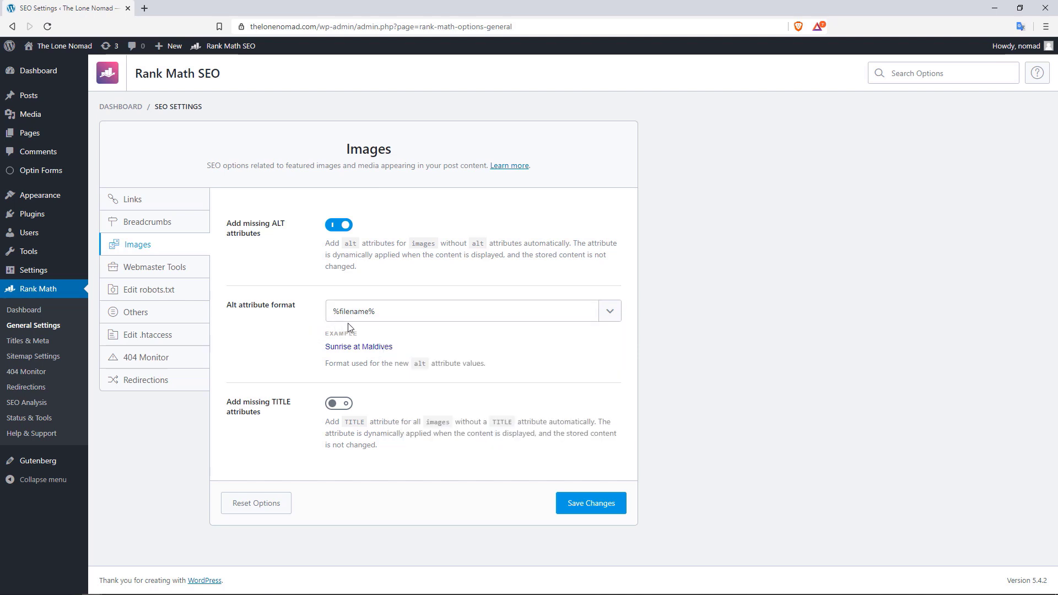
left_click(388, 313)
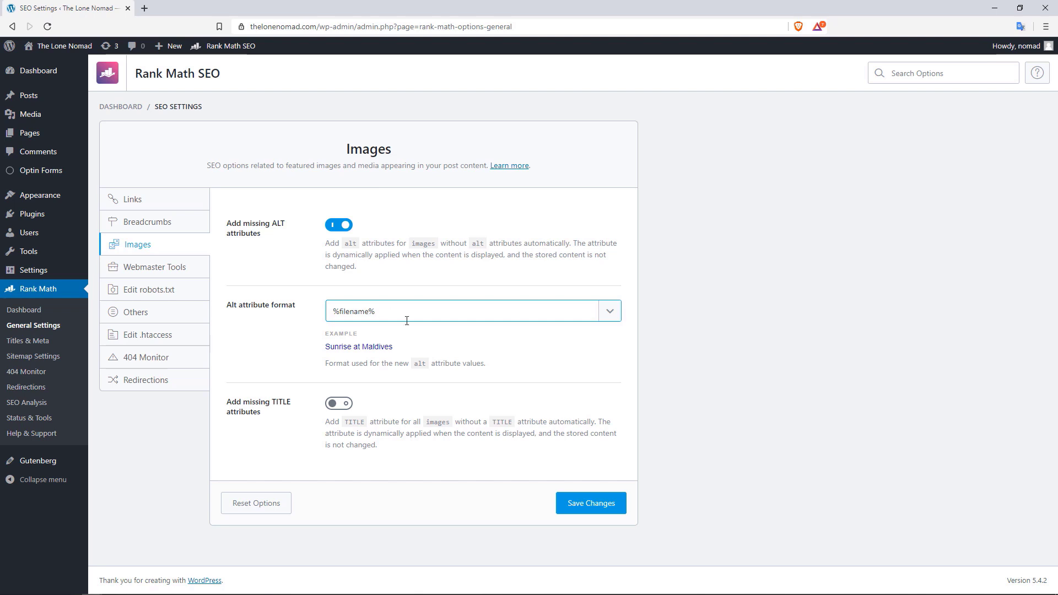
left_click(610, 311)
left_click_drag(619, 344, 613, 370)
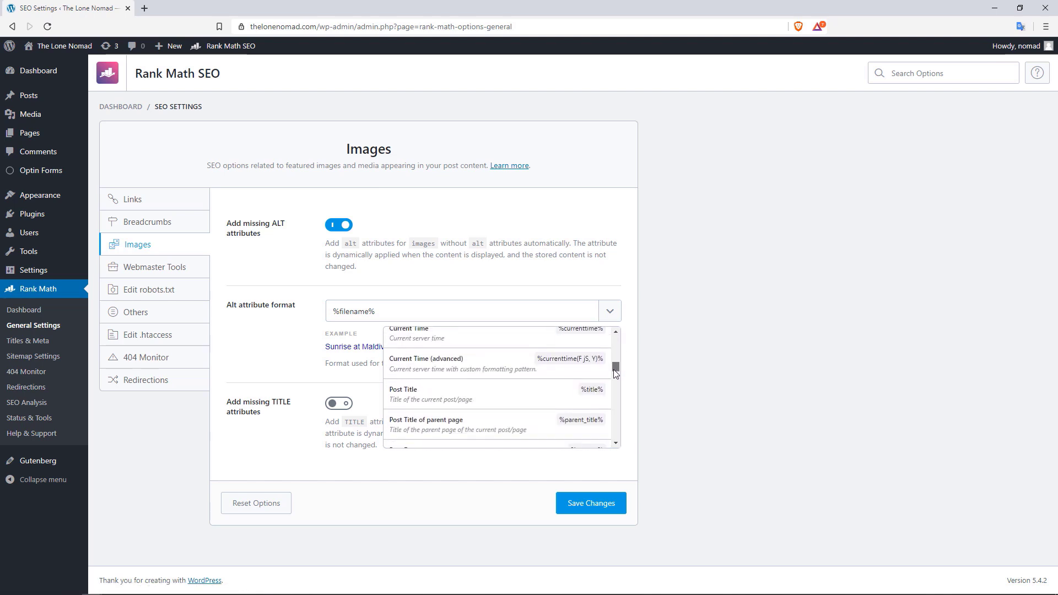
left_click(410, 392)
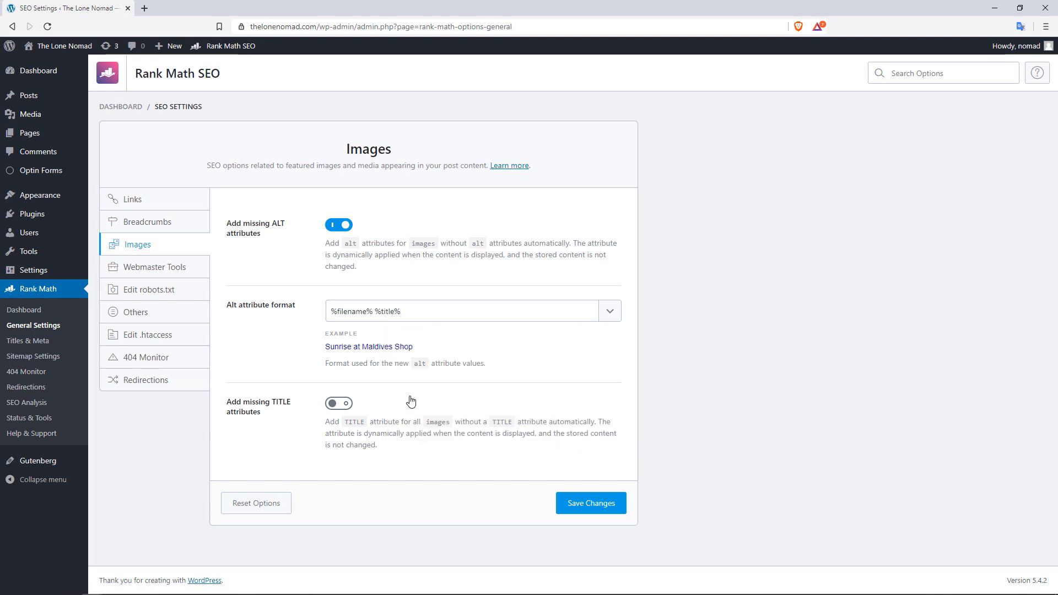
left_click_drag(376, 312, 298, 316)
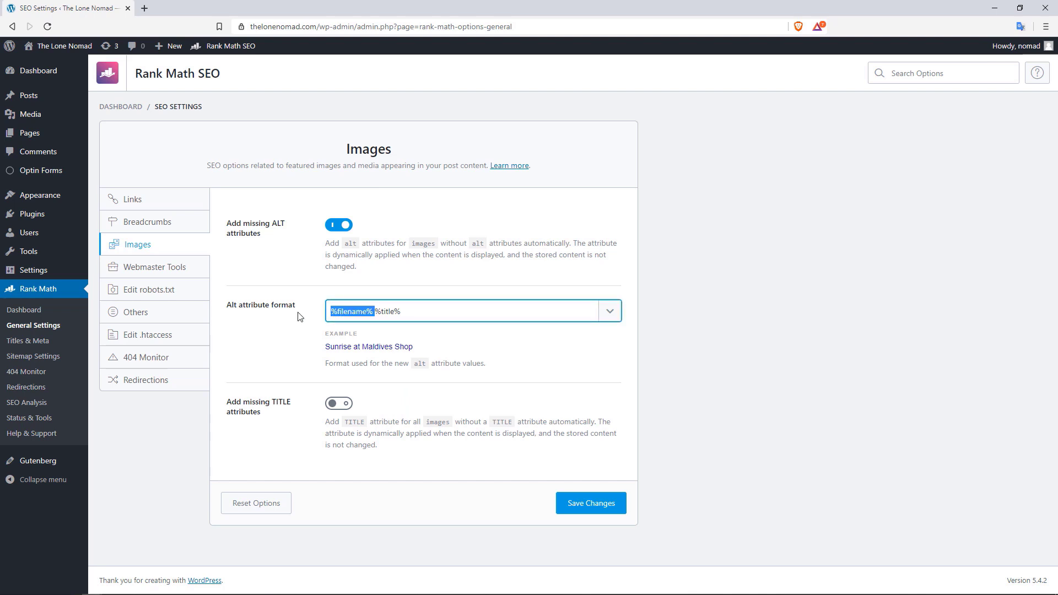
key("BackSpace")
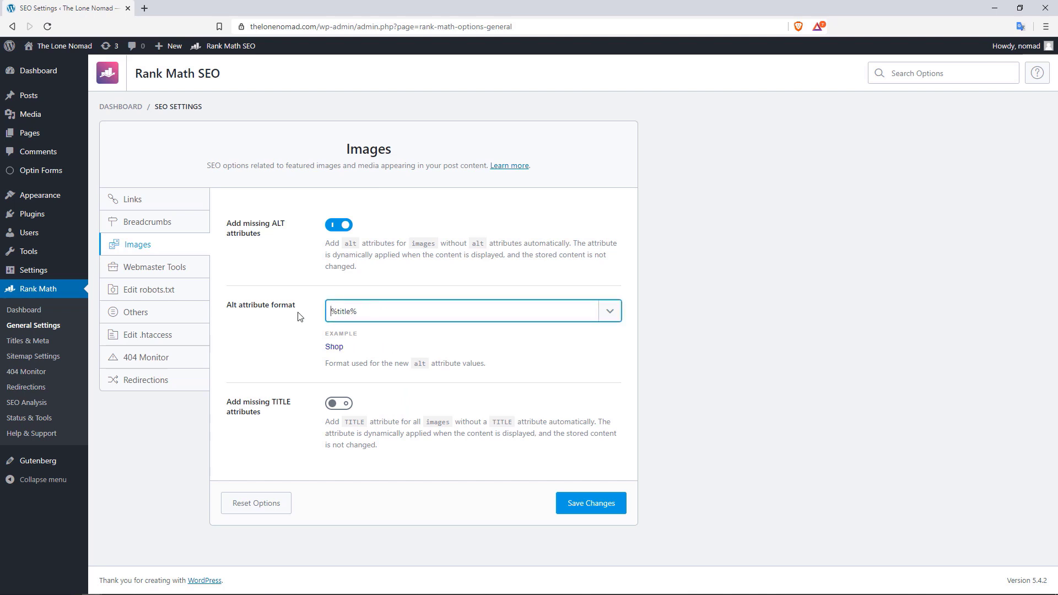
Turn on Add missing TITLE attributes, delete %count(title)% leaving %title%, and save
left_click(336, 407)
left_click(357, 490)
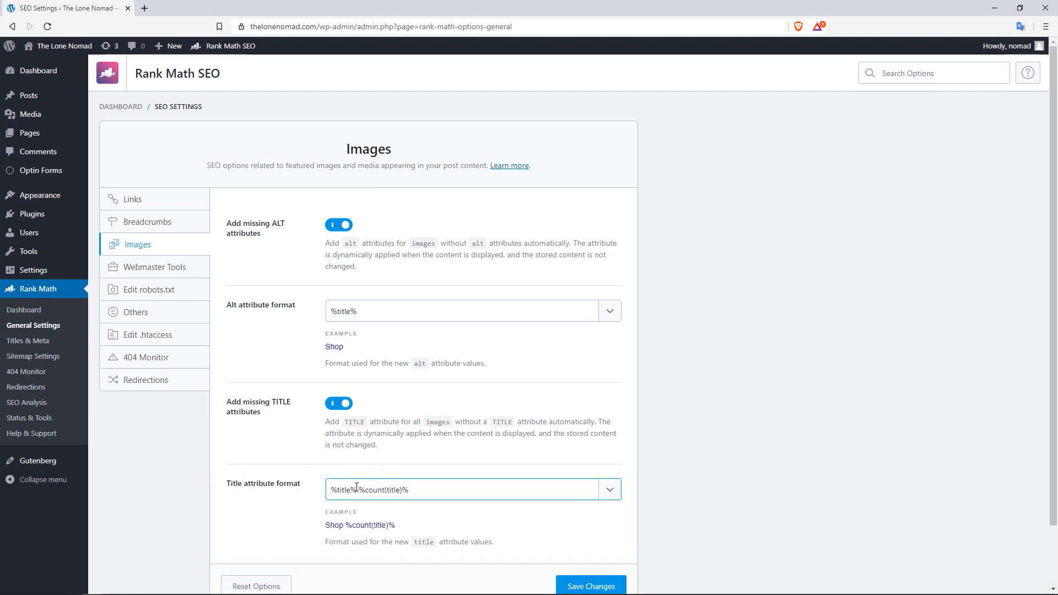
left_click_drag(357, 491, 334, 492)
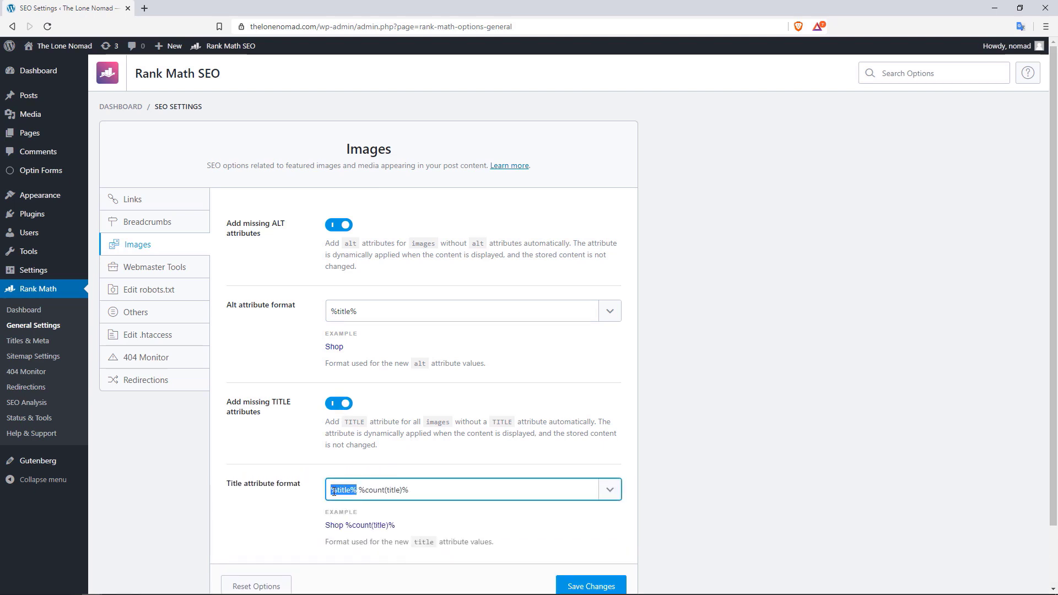
left_click(401, 491)
left_click_drag(401, 491, 360, 488)
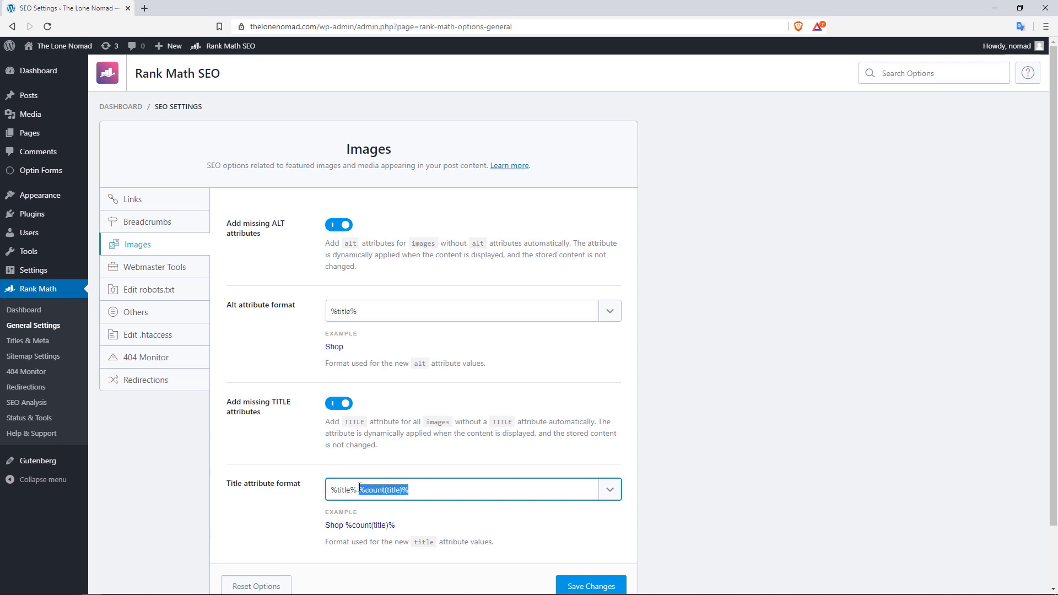
key("BackSpace")
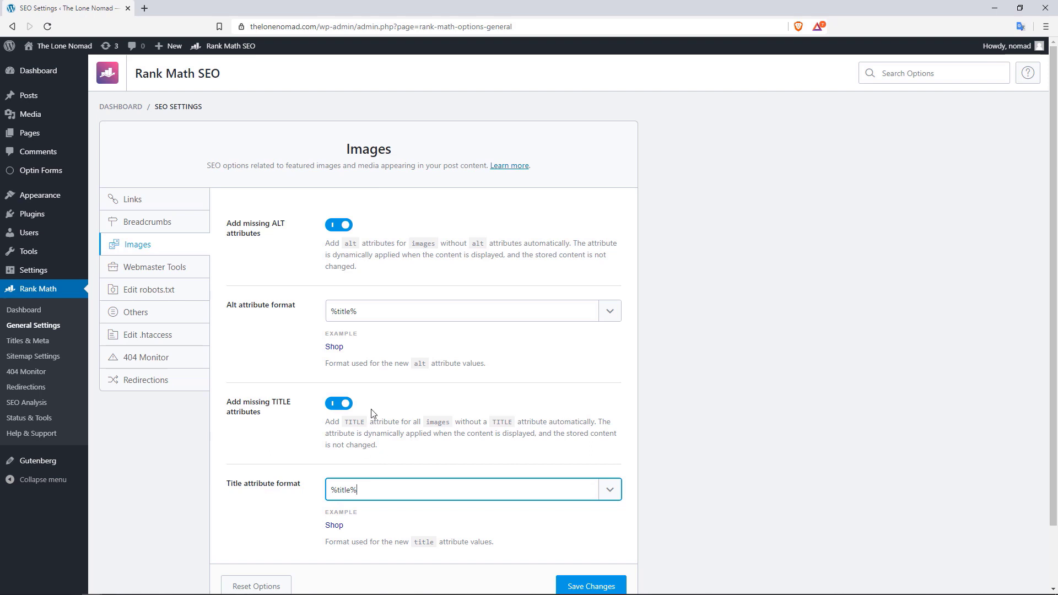
scroll(937, 305, "down", 1)
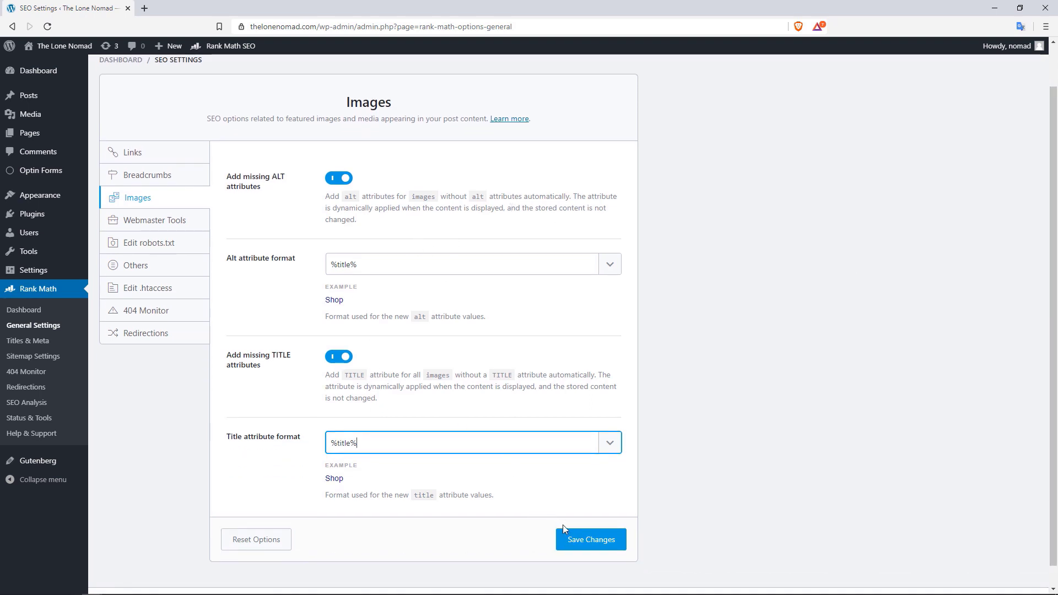
left_click(573, 538)
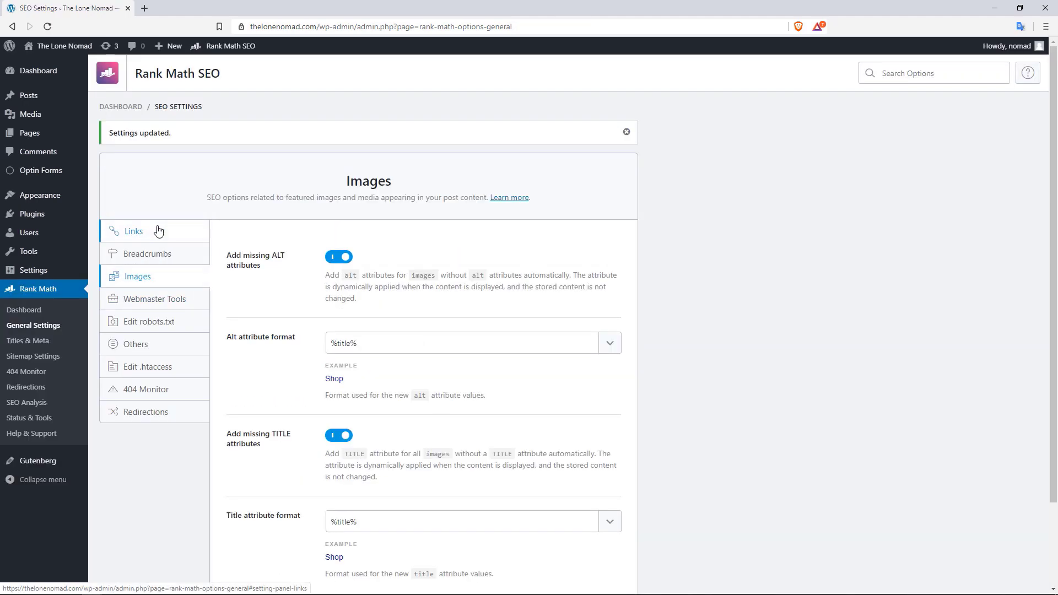
Look through the Links, Webmaster Tools, robots.txt and Others sections, ending on Edit .htaccess
left_click(158, 230)
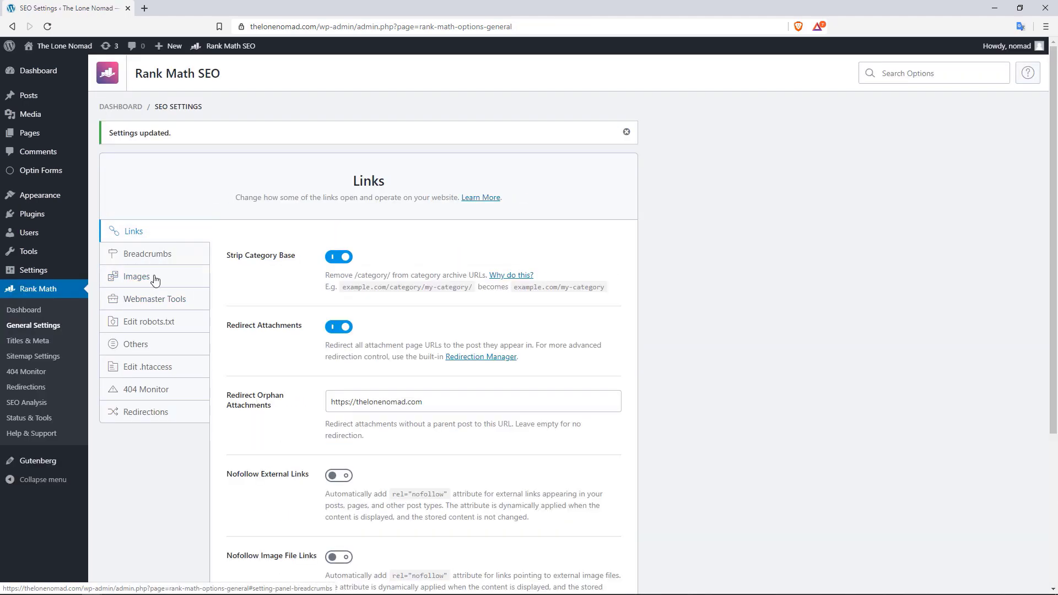
left_click(154, 299)
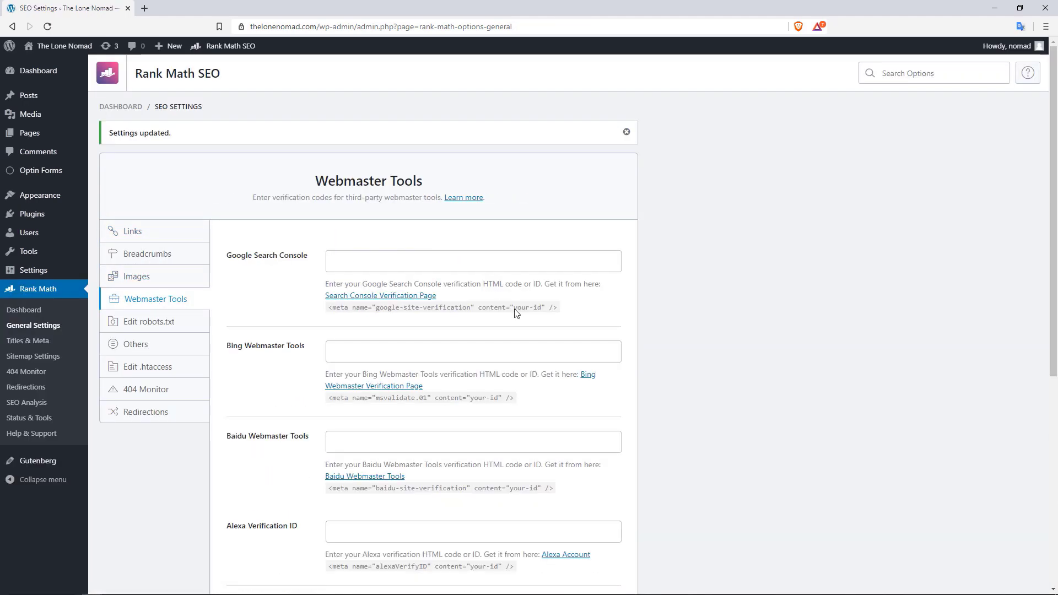
left_click(173, 324)
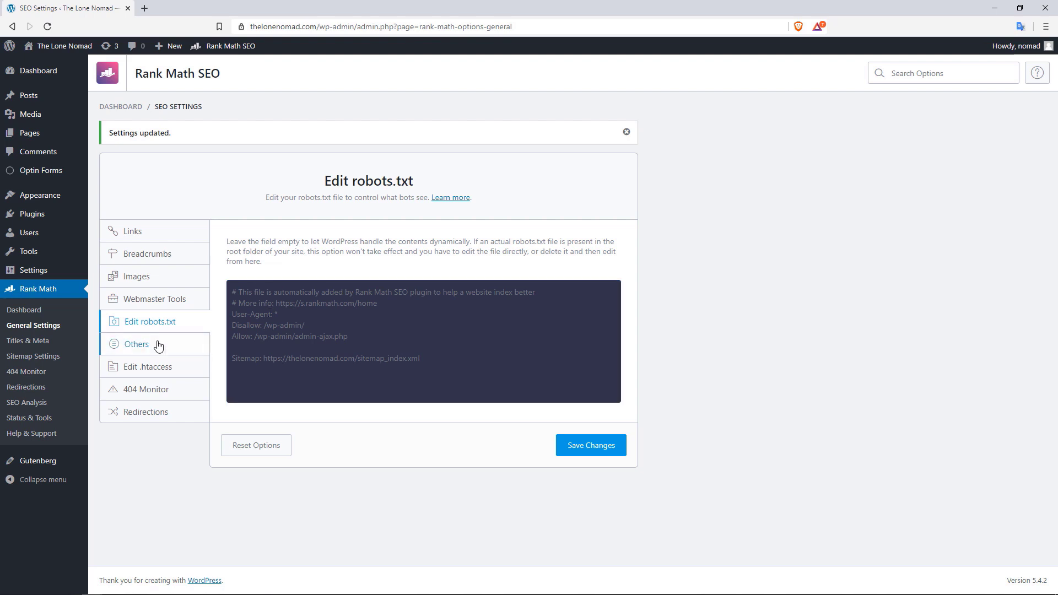
left_click(141, 350)
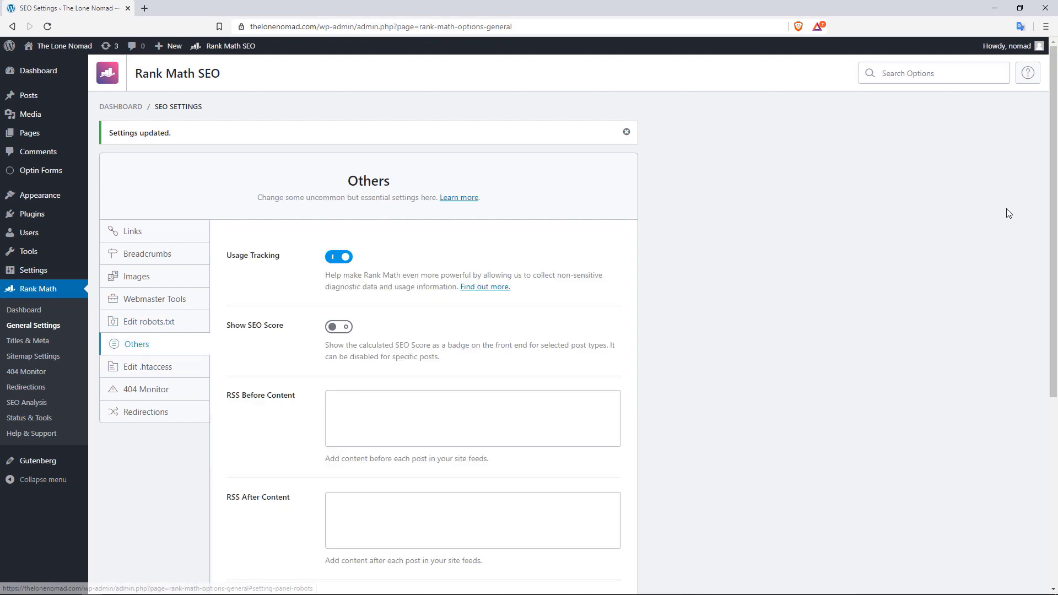
left_click_drag(1057, 186, 1057, 243)
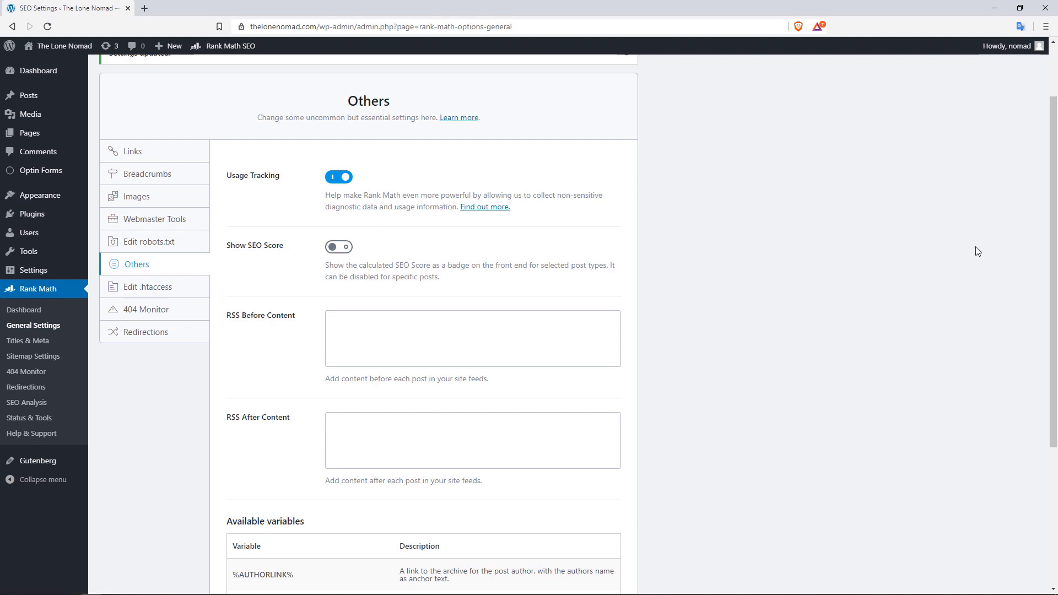
left_click_drag(1055, 245, 1054, 312)
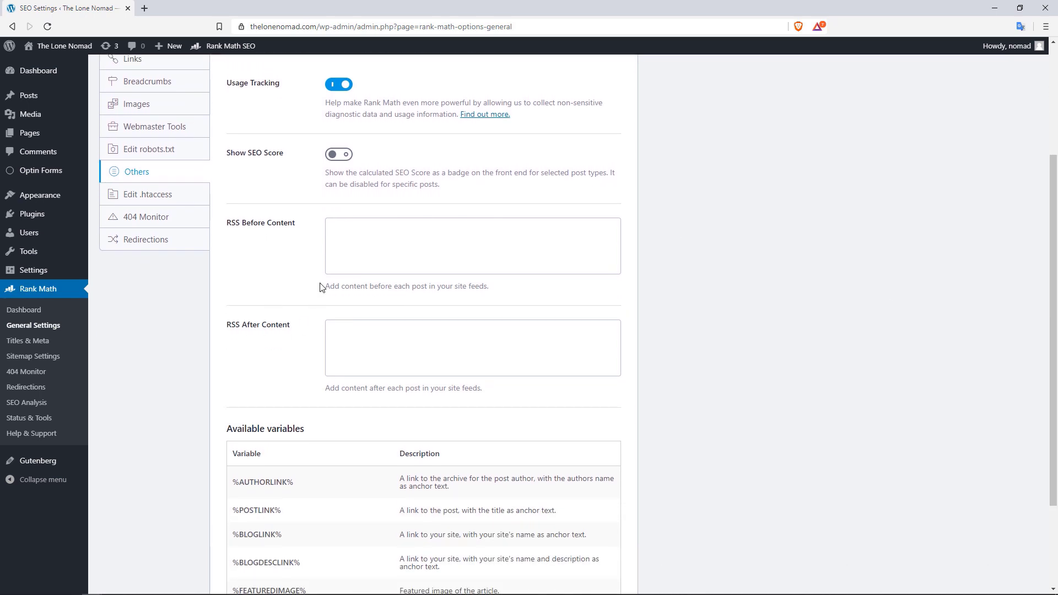
left_click_drag(1055, 275, 1055, 186)
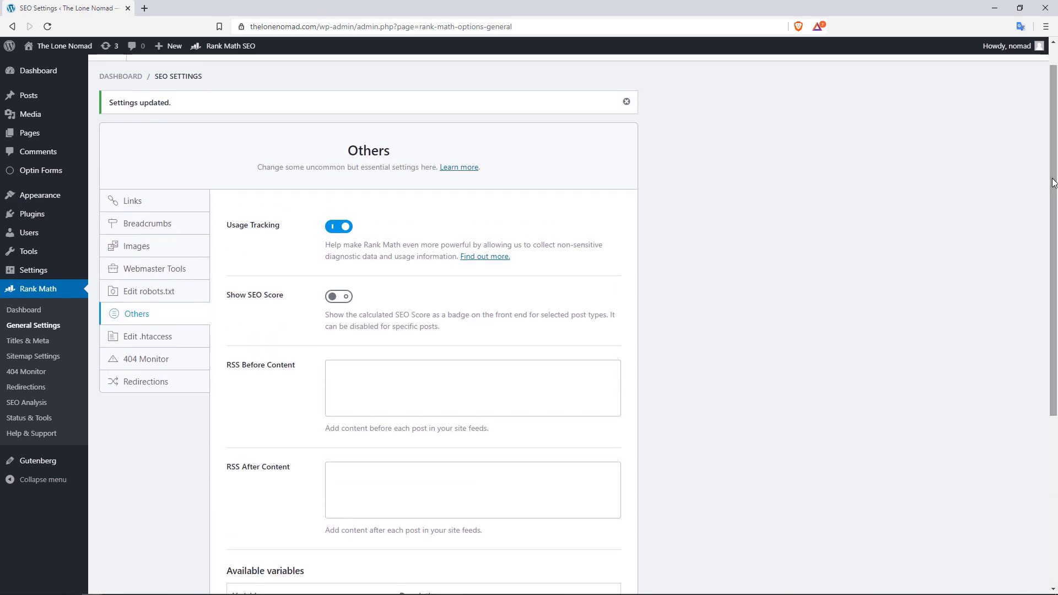
left_click(165, 337)
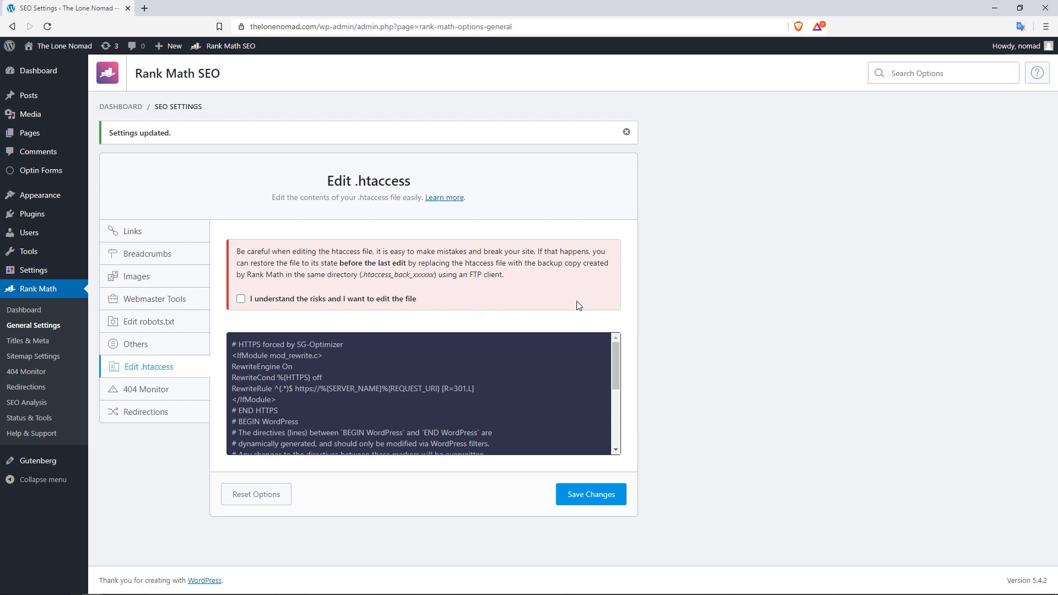
Keep the 404 Monitor in Simple mode, change Log Limit from 100 to 0, and save
left_click(328, 376)
left_click(153, 391)
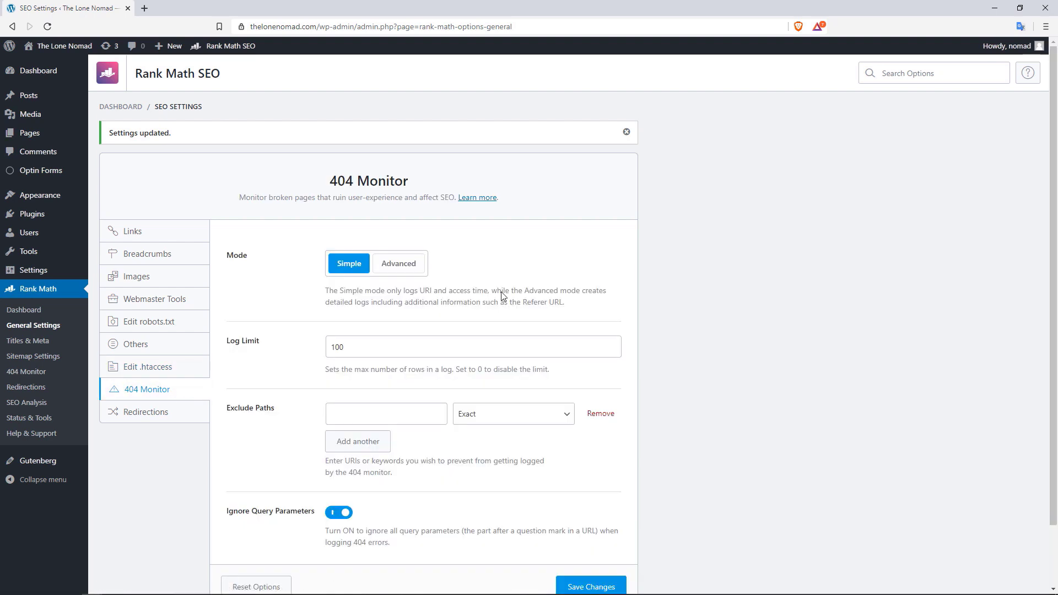
scroll(1056, 171, "down", 1)
scroll(1056, 171, "down", 1)
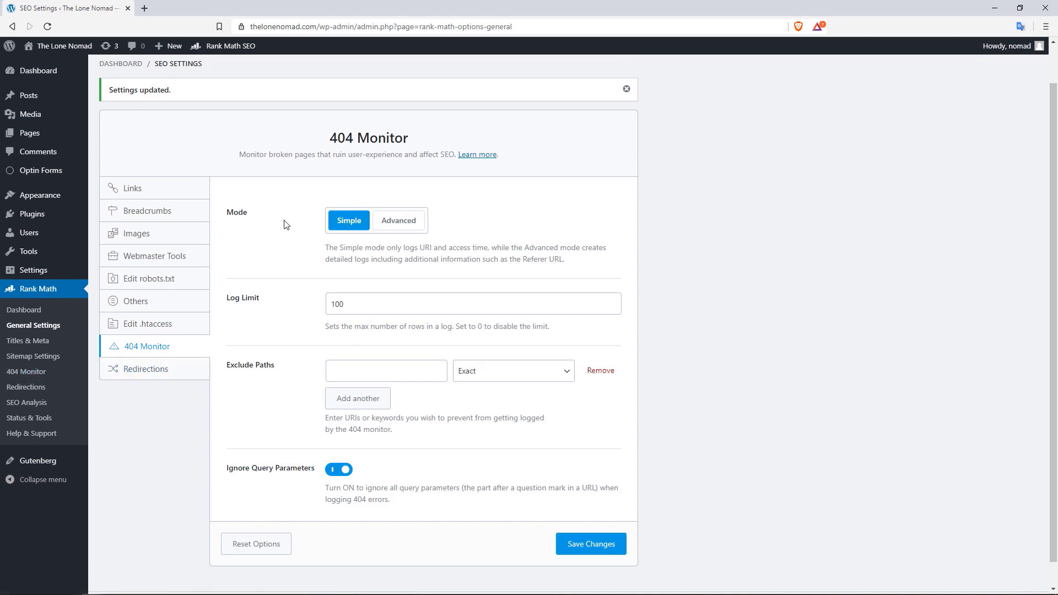
left_click(411, 224)
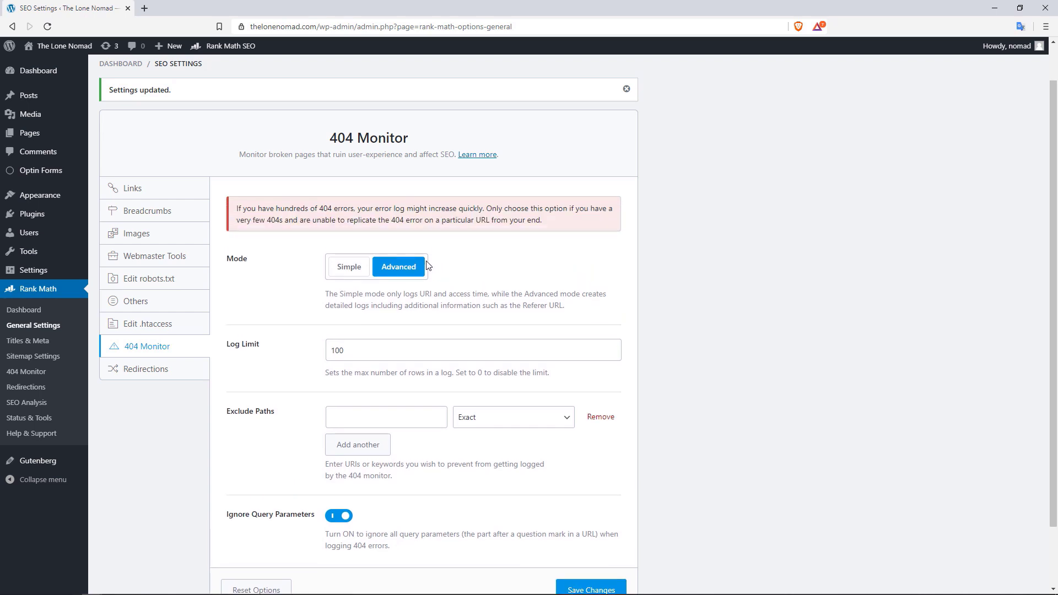
left_click(342, 268)
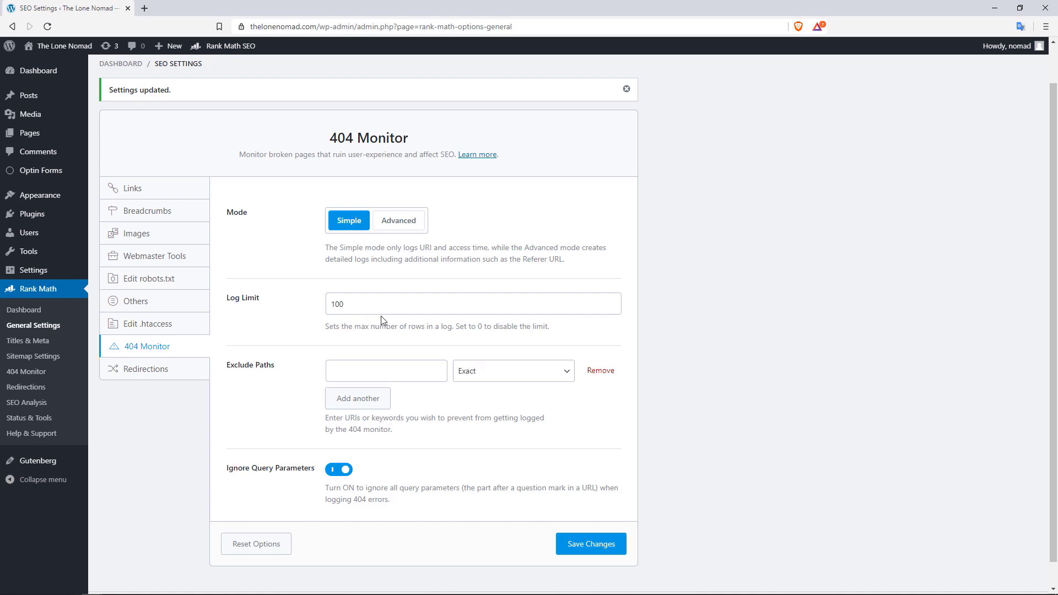
left_click(352, 304)
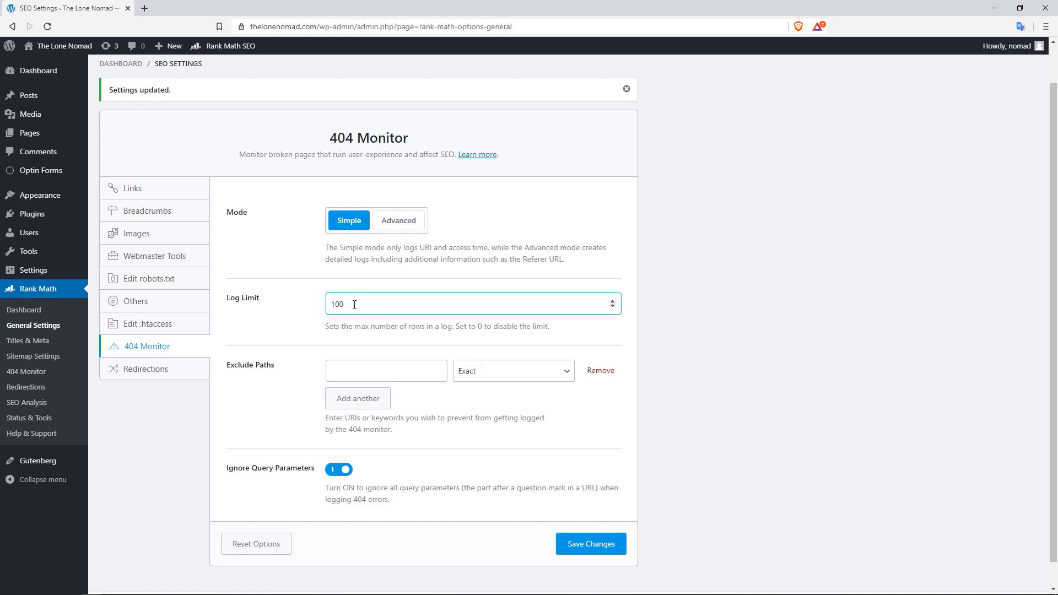
double_click(344, 308)
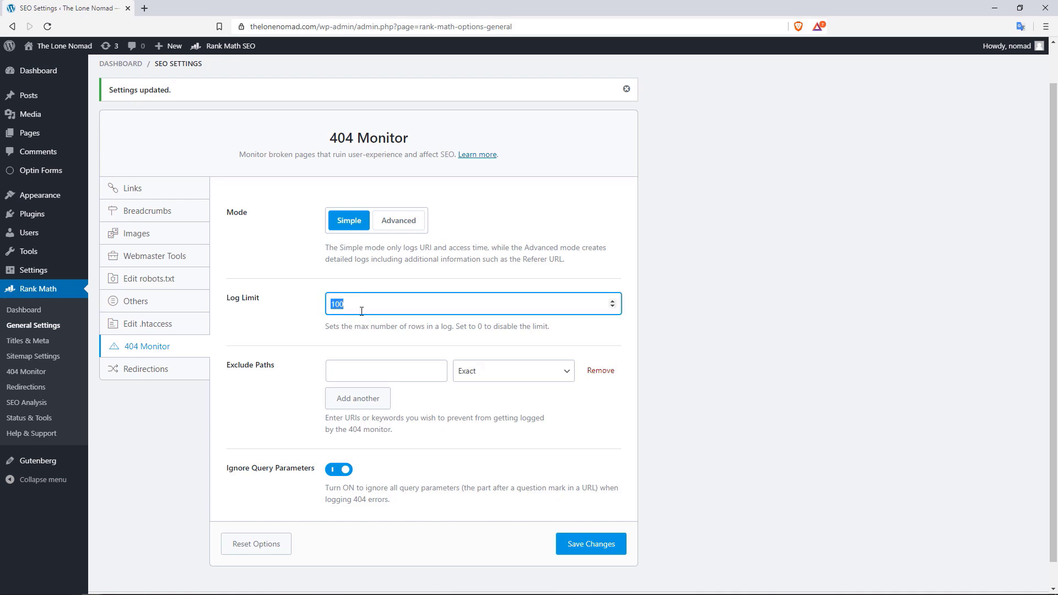
type("0")
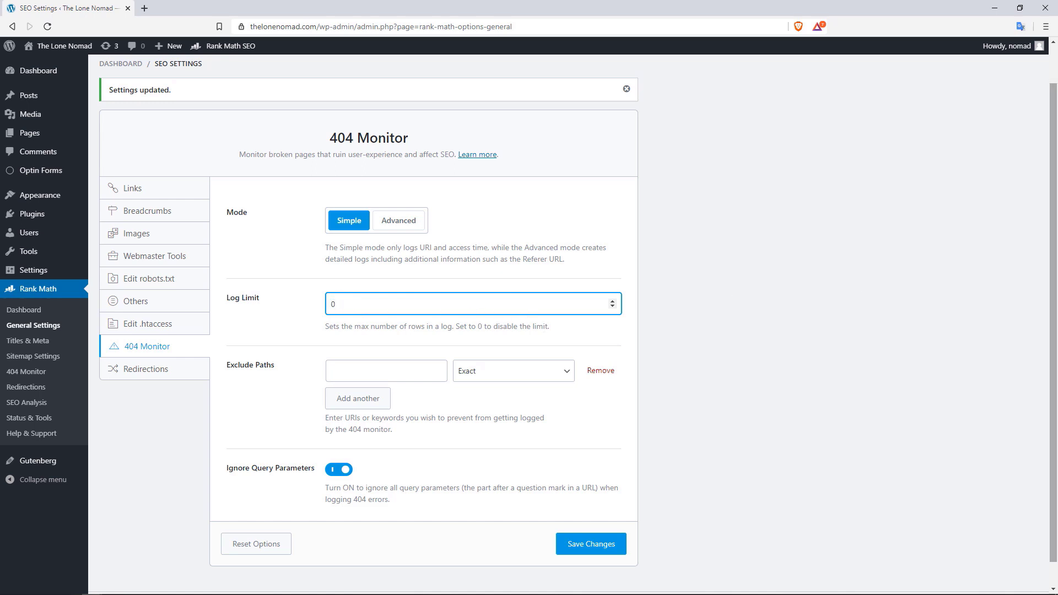
scroll(1054, 246, "down", 1)
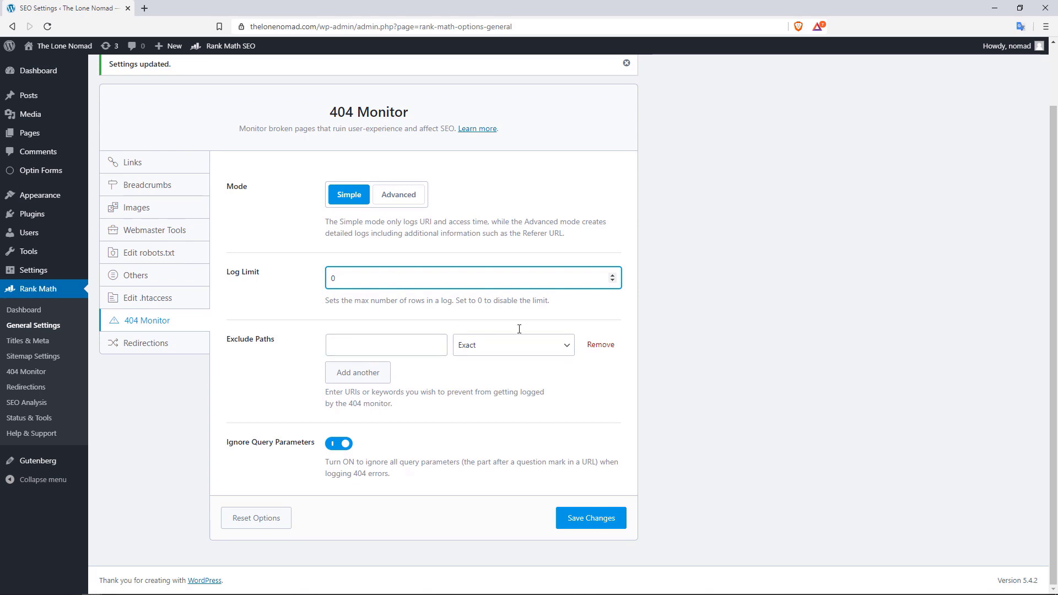
left_click(579, 523)
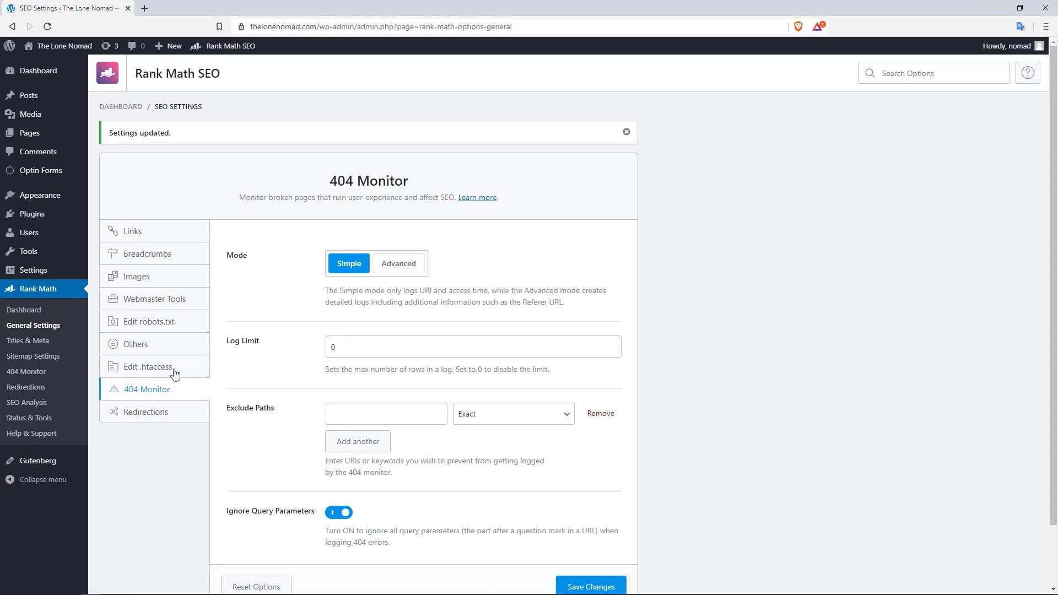
In the Redirections settings, set the fallback behavior to Custom Redirection
left_click(155, 416)
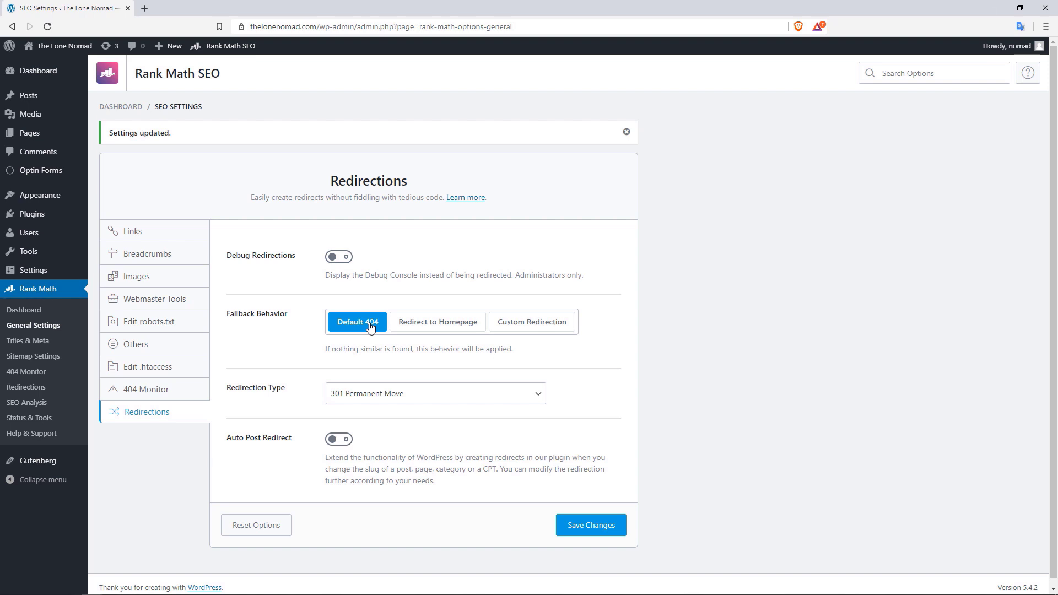
left_click(425, 328)
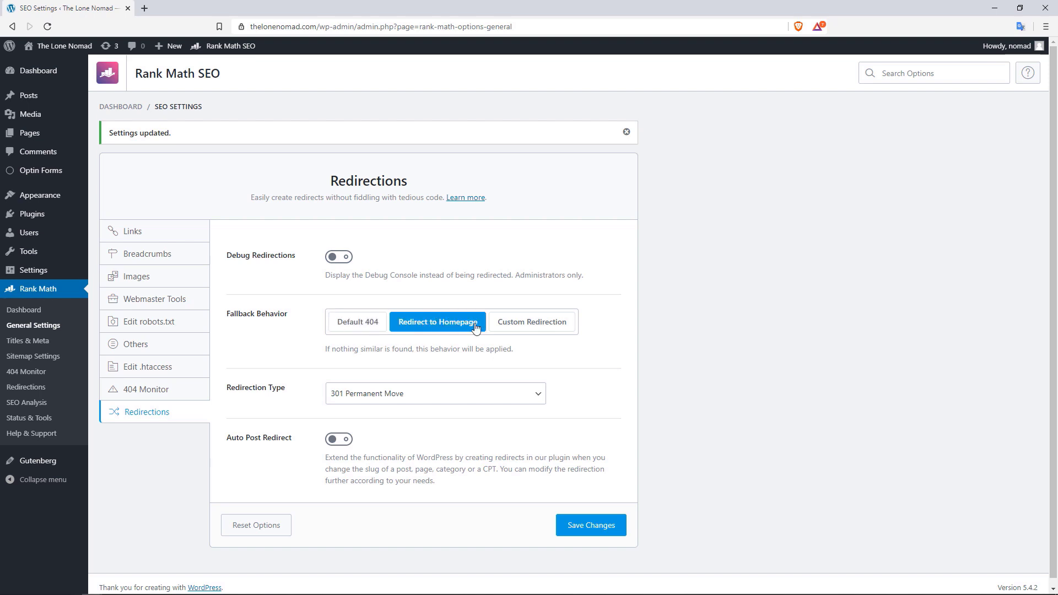
left_click(535, 329)
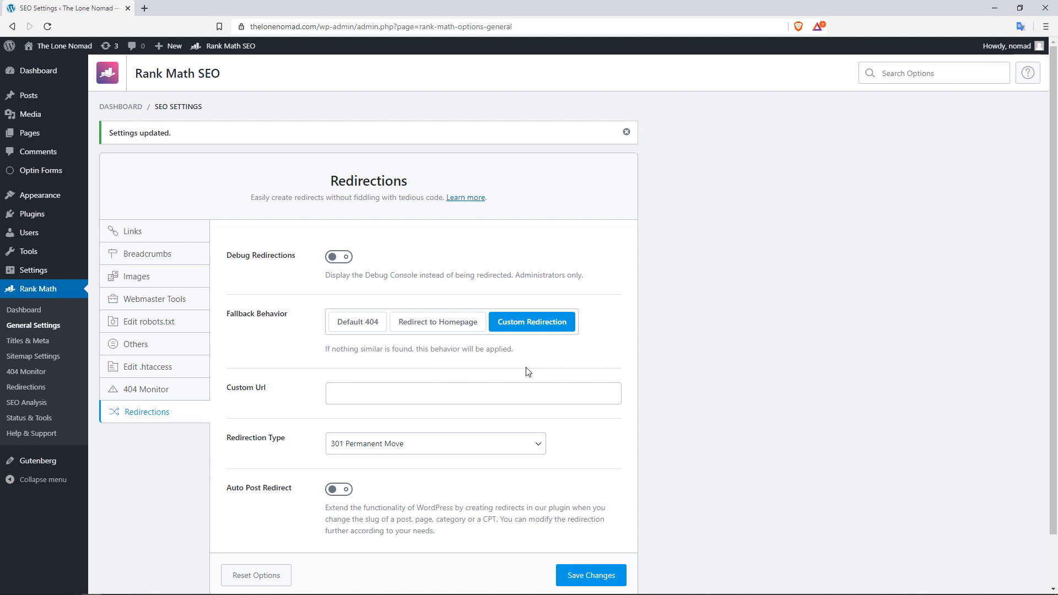
left_click(373, 401)
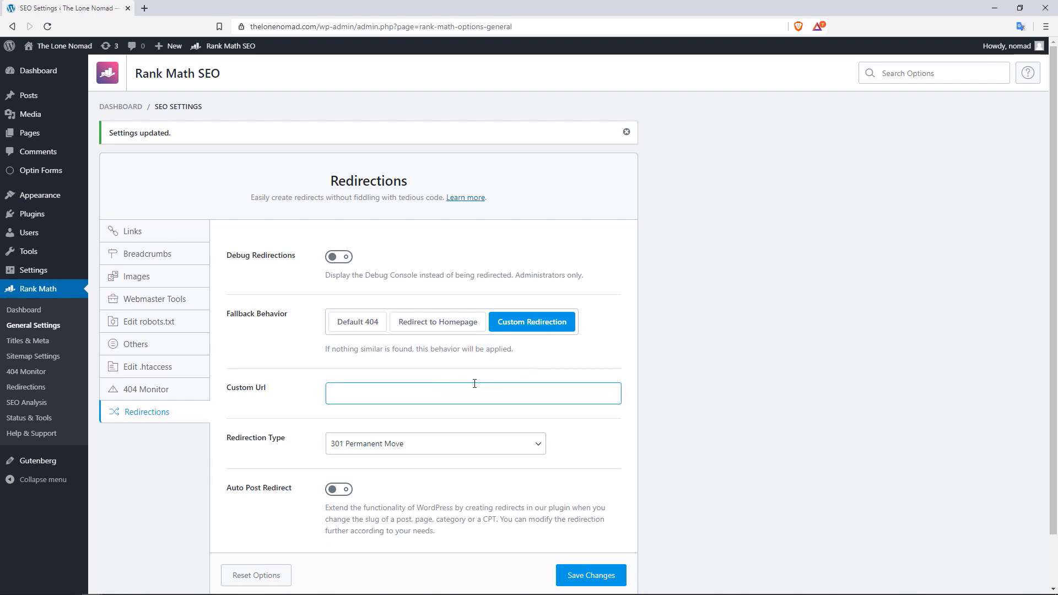
left_click_drag(1054, 270, 1054, 314)
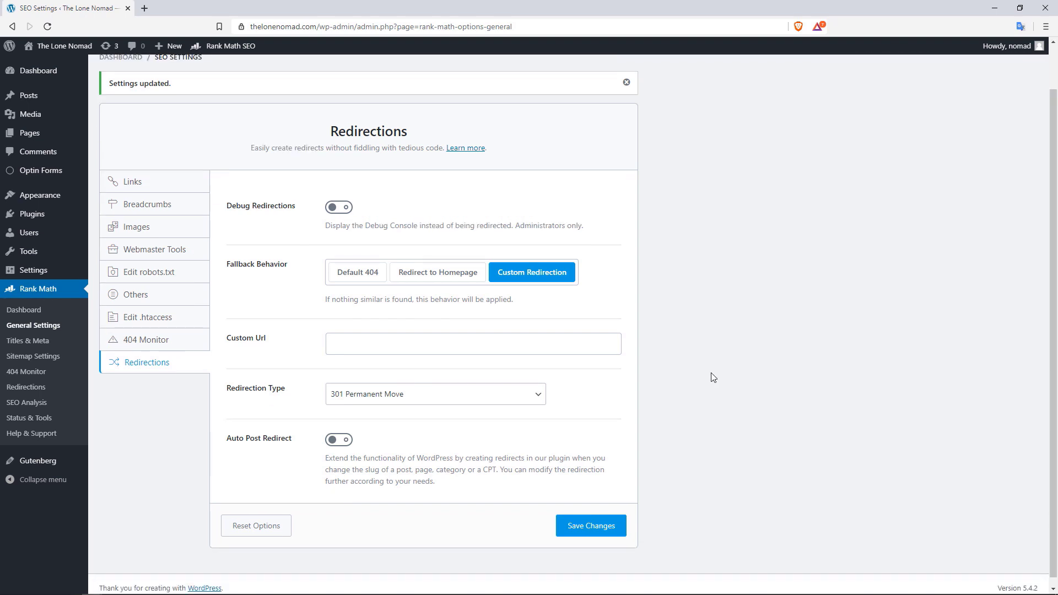
Keep 301 Permanent Move, turn on Auto Post Redirect, save, and go to Titles & Meta
left_click(510, 395)
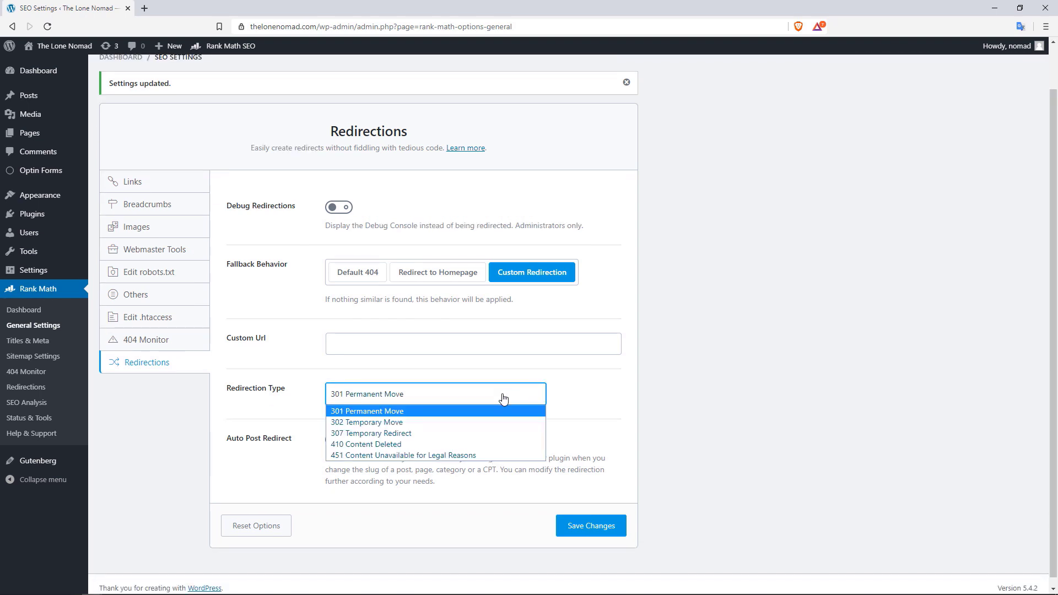
left_click(396, 417)
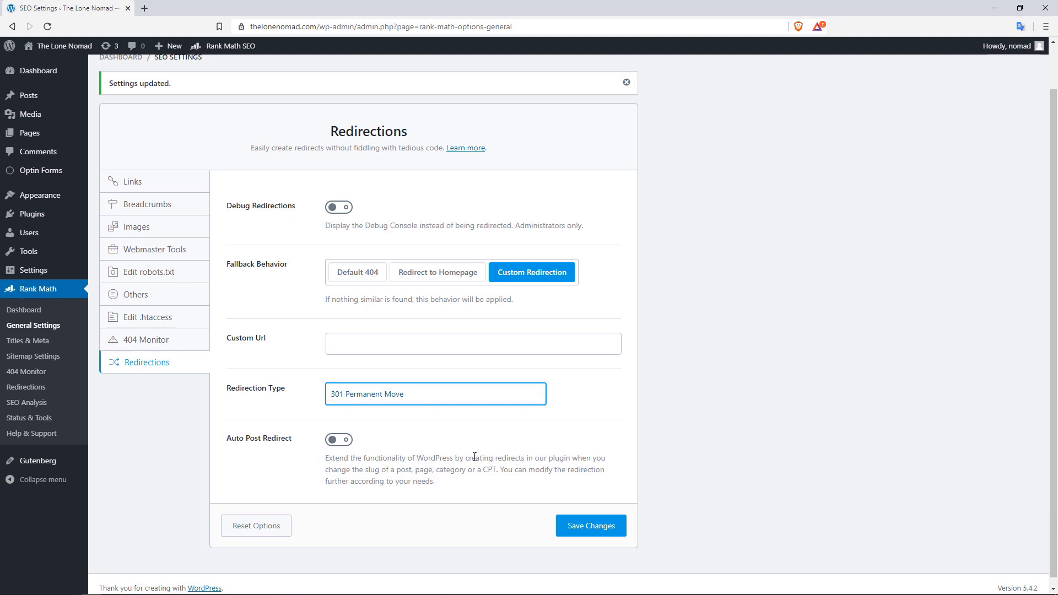
left_click_drag(493, 459, 550, 463)
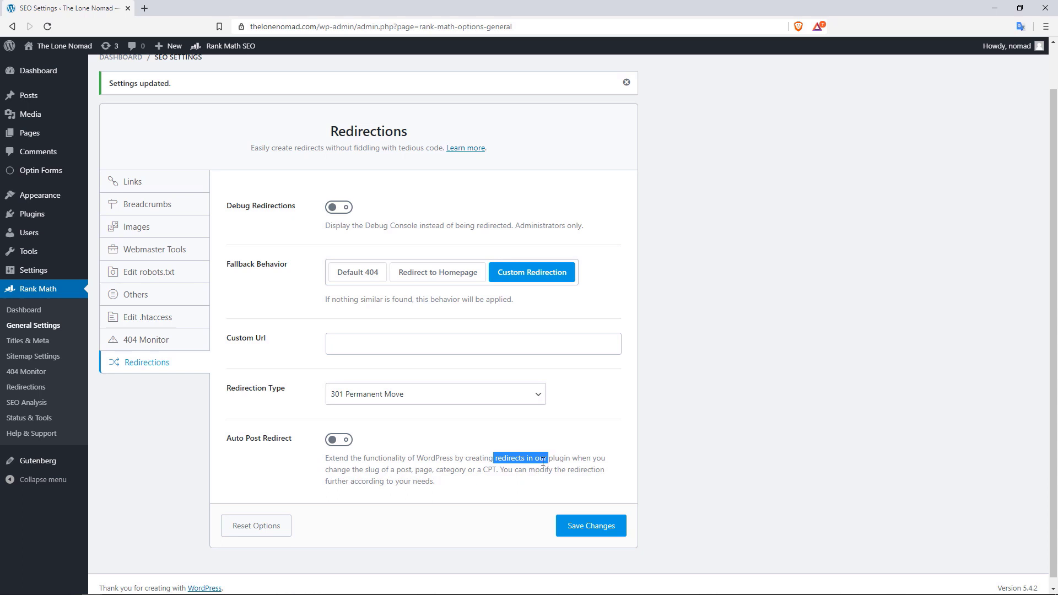
left_click(342, 441)
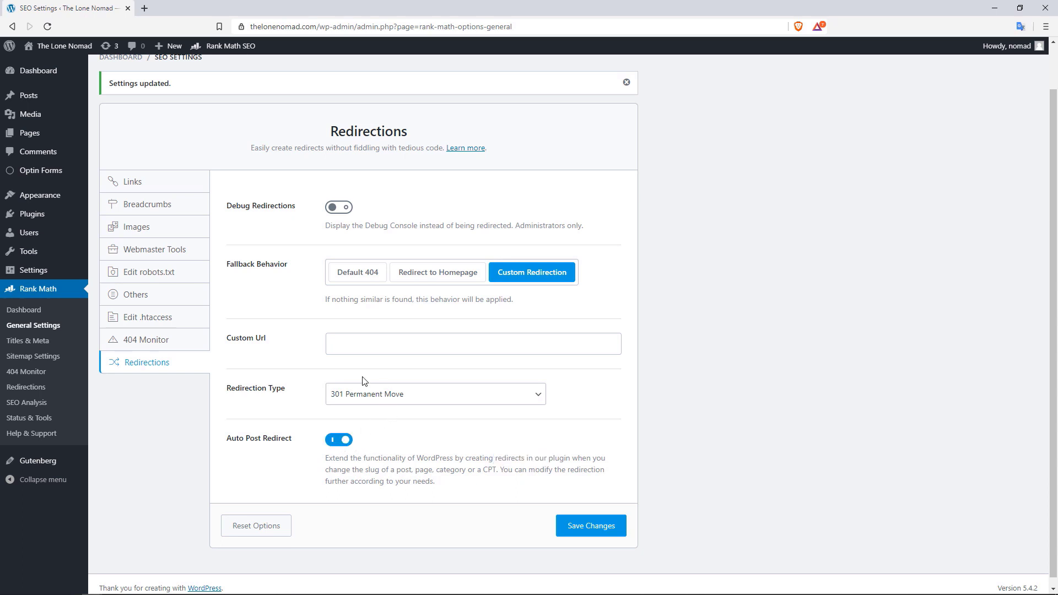
left_click(593, 524)
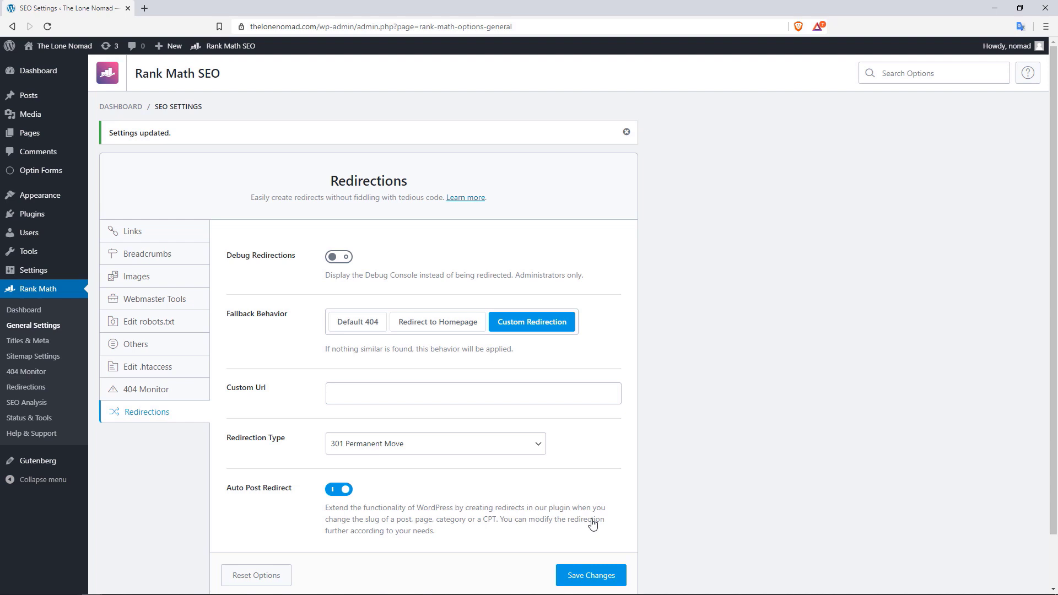
left_click(39, 345)
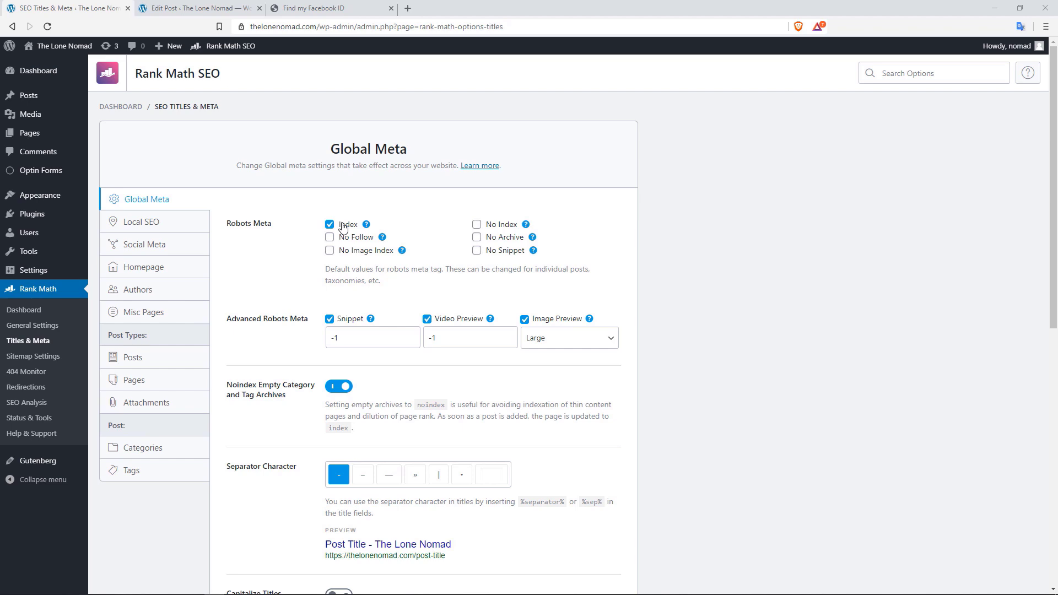
Switch to the 'The Complete Guide to Visiting South Africa' editor and open its Options menu
left_click(213, 8)
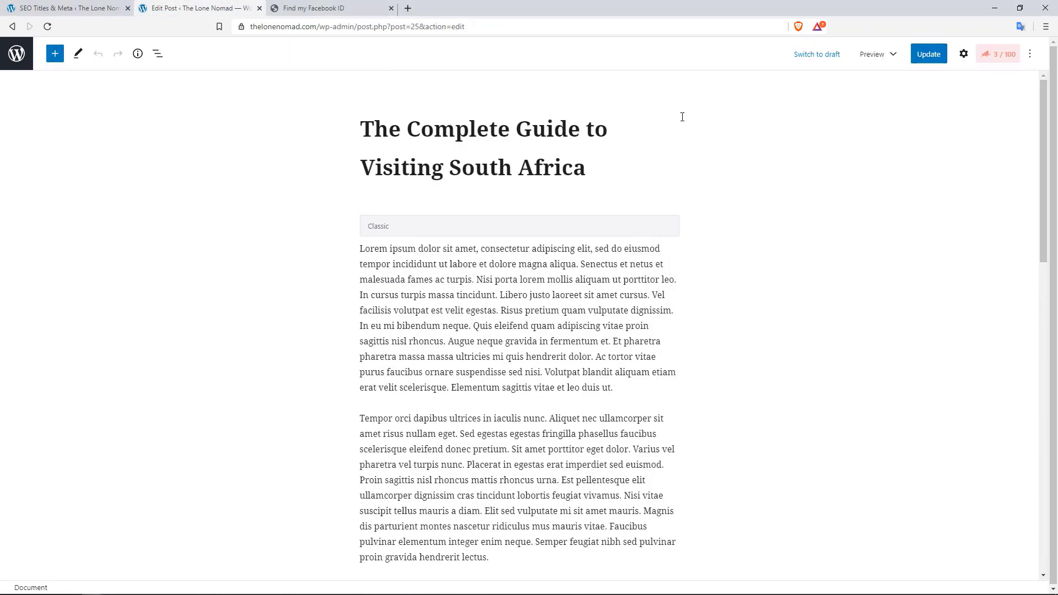
left_click(1031, 54)
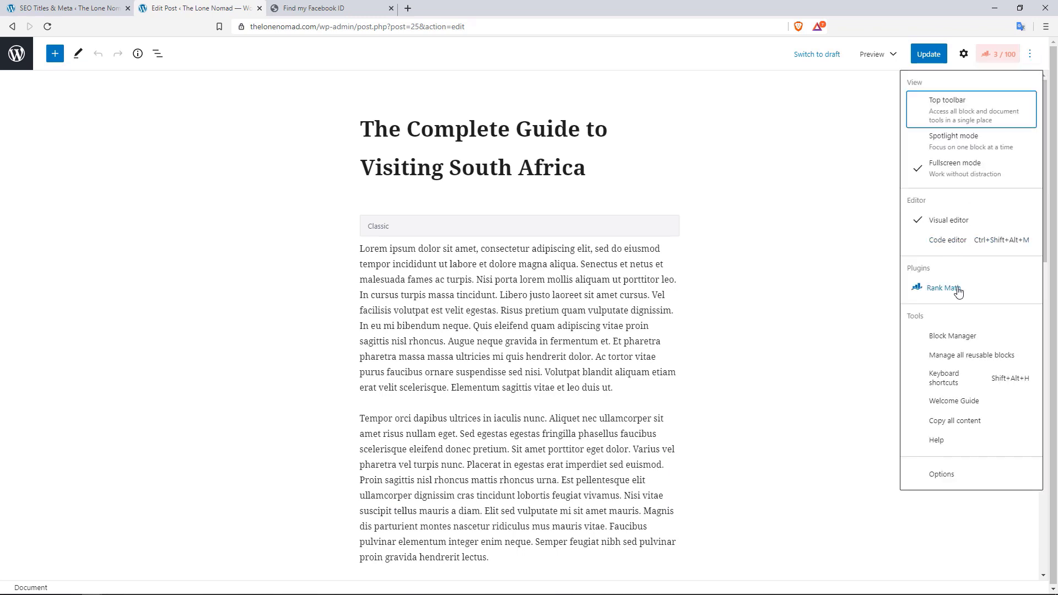
In the post's Rank Math Advanced tab, set robots meta to No Index, then close the editor
left_click(934, 290)
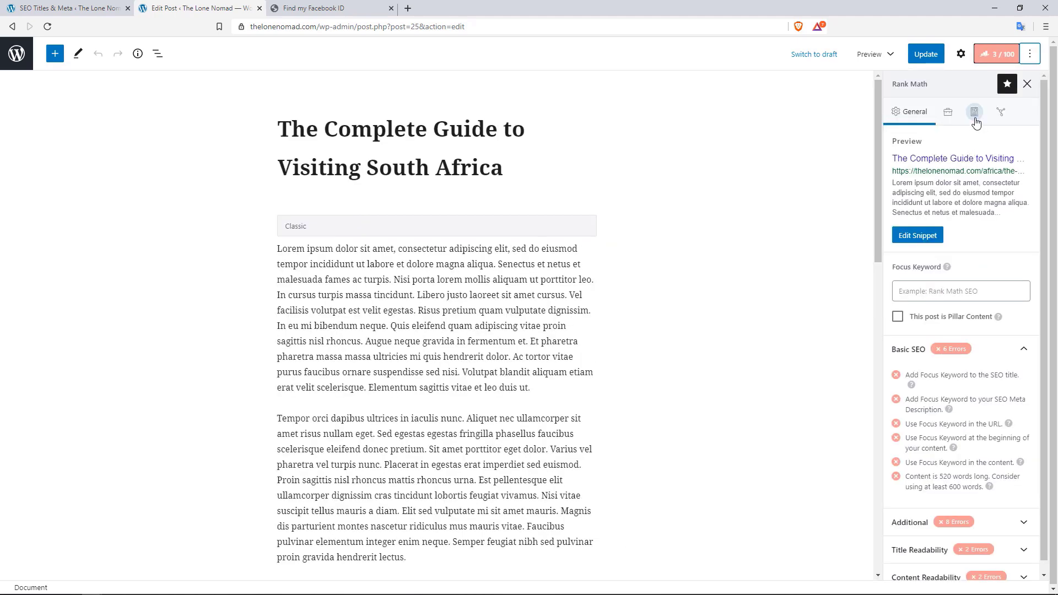
left_click(975, 119)
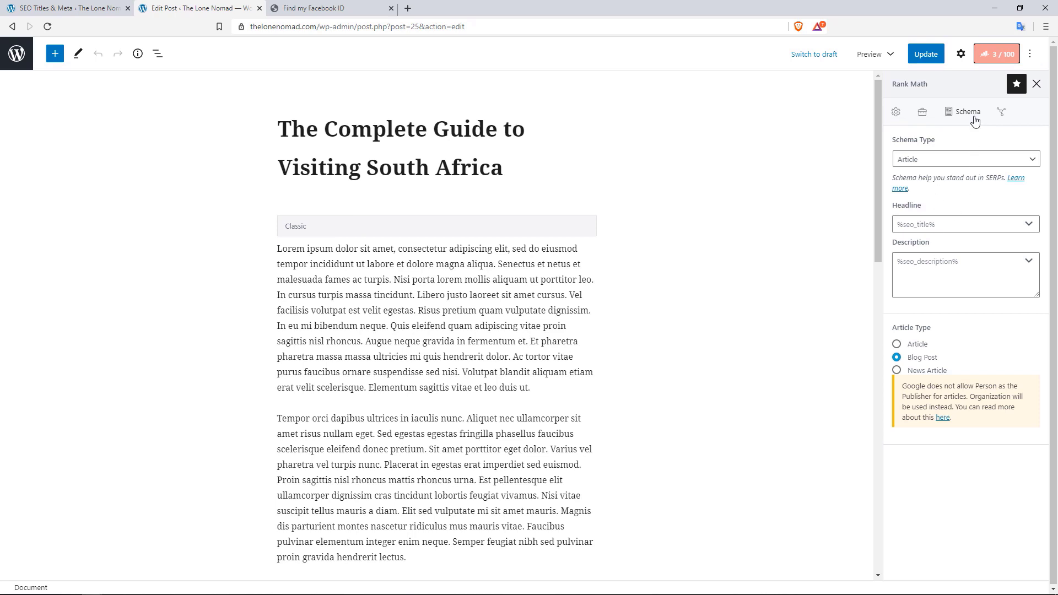
left_click(924, 116)
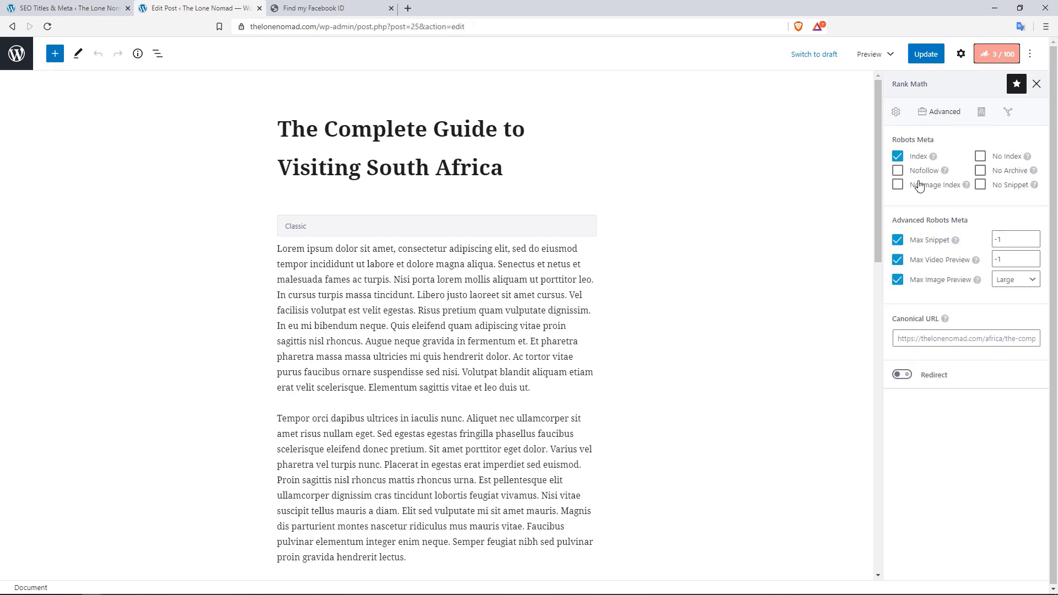
left_click(981, 157)
left_click(259, 8)
Back on SEO Titles & Meta Global Meta, turn on Capitalize Titles
left_click(102, 8)
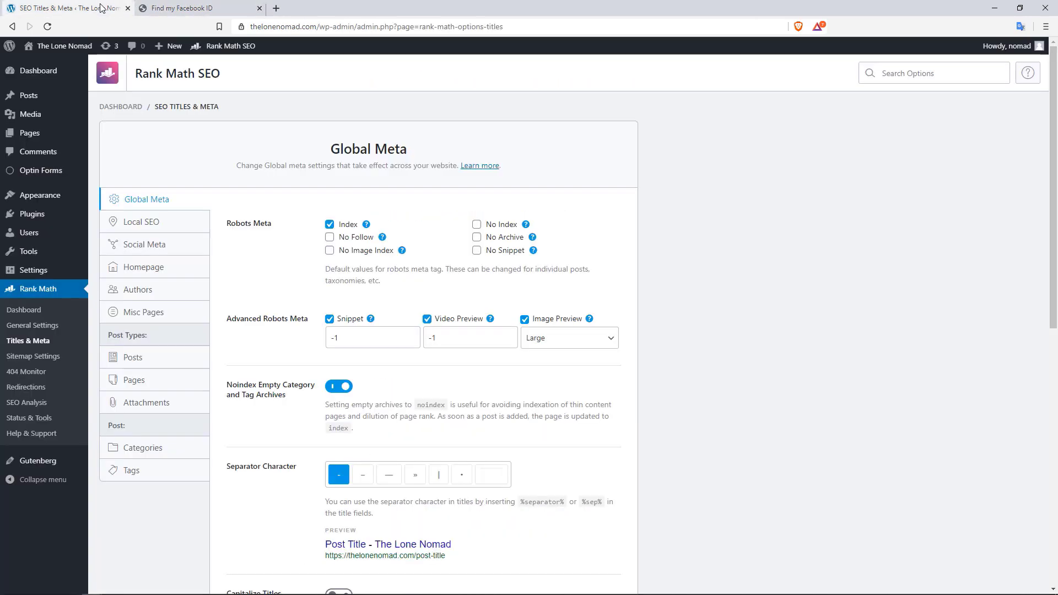
left_click_drag(1050, 211, 1053, 280)
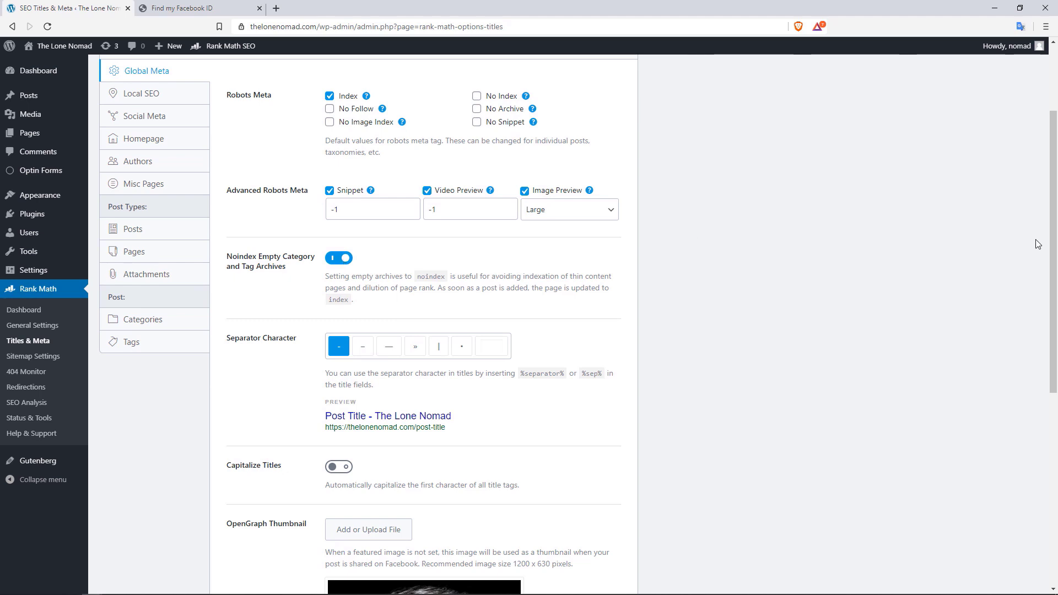
left_click_drag(1053, 247, 1043, 305)
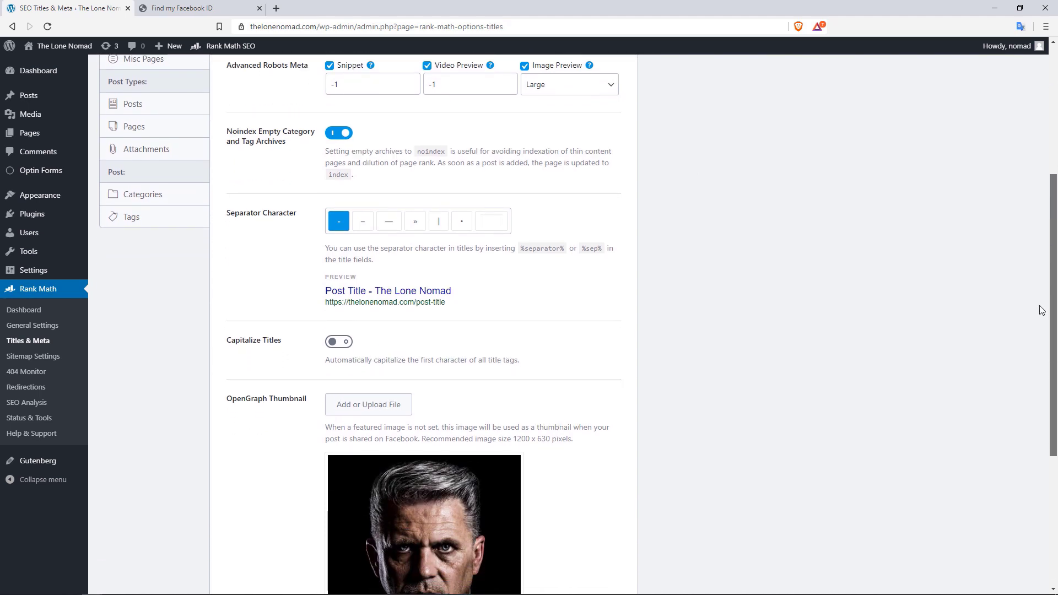
scroll(1033, 316, "down", 1)
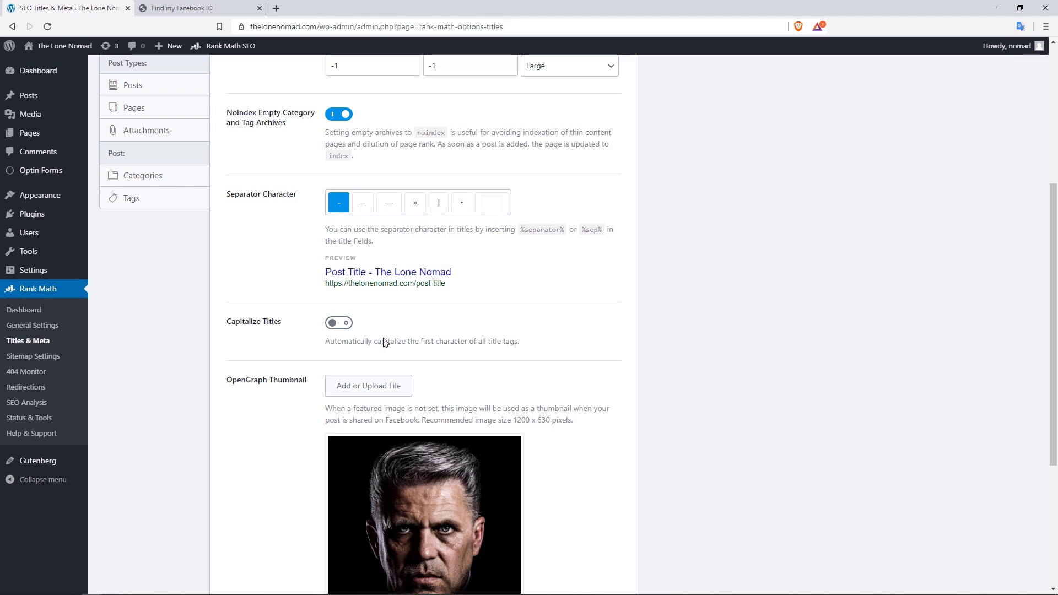
left_click(340, 323)
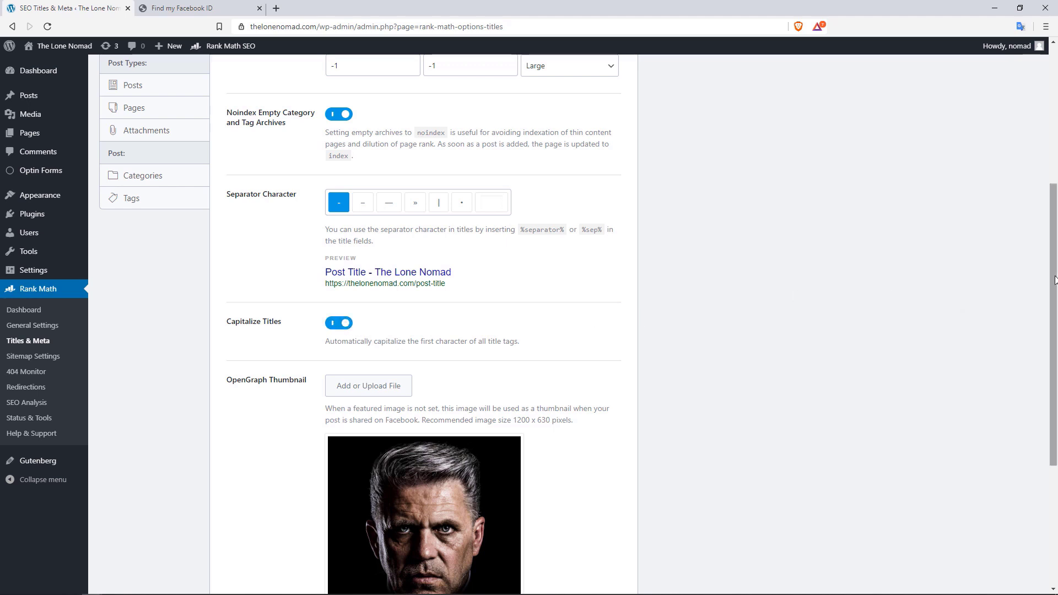
Keep Twitter Card Type as Summary Card with Large Image and save the Global Meta settings
scroll(1042, 320, "down", 3)
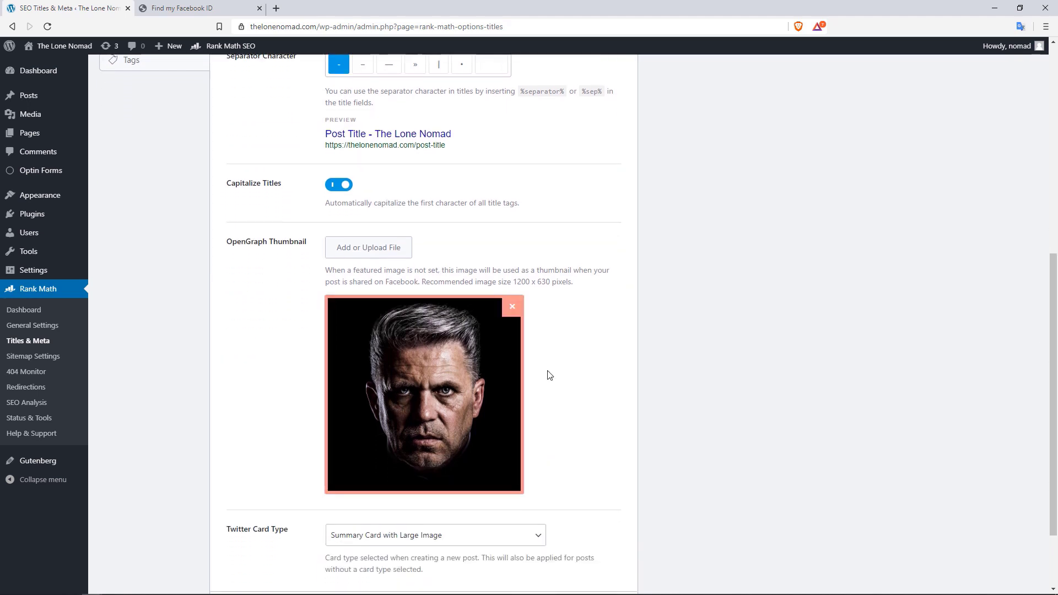
scroll(1053, 343, "down", 2)
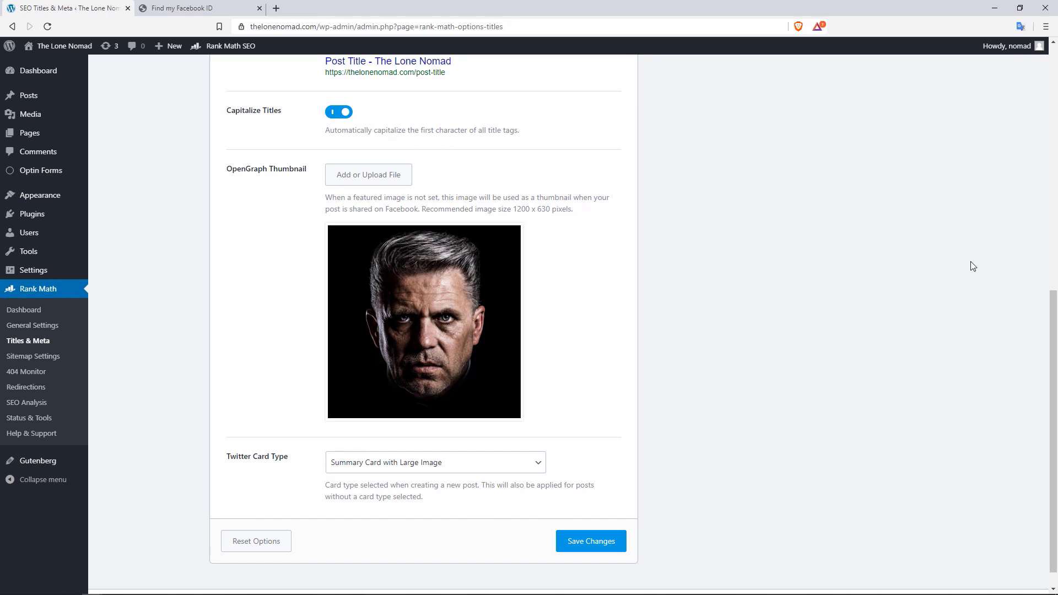
scroll(1055, 318, "down", 1)
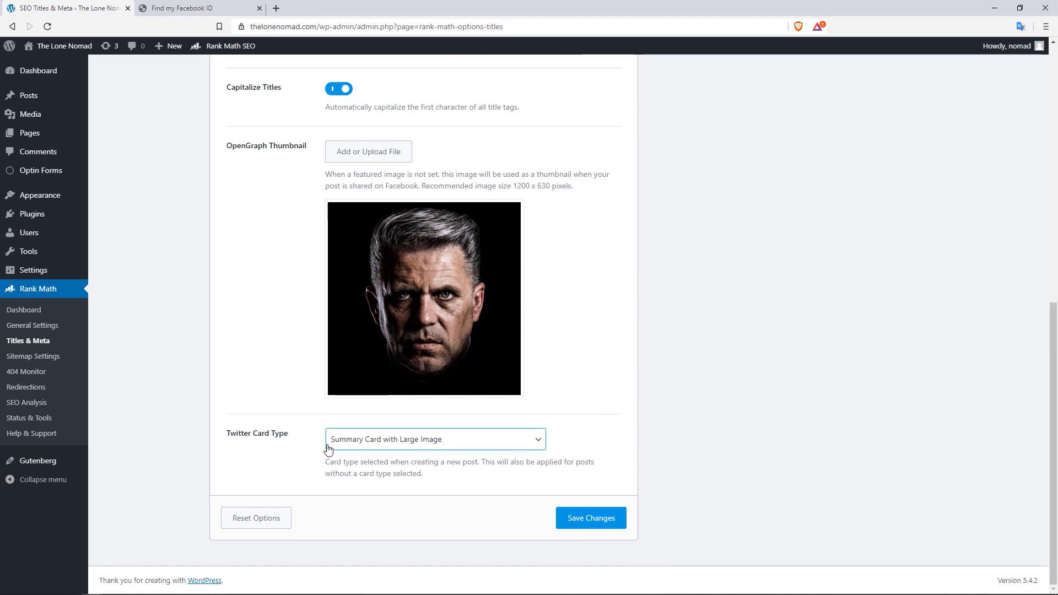
left_click(524, 443)
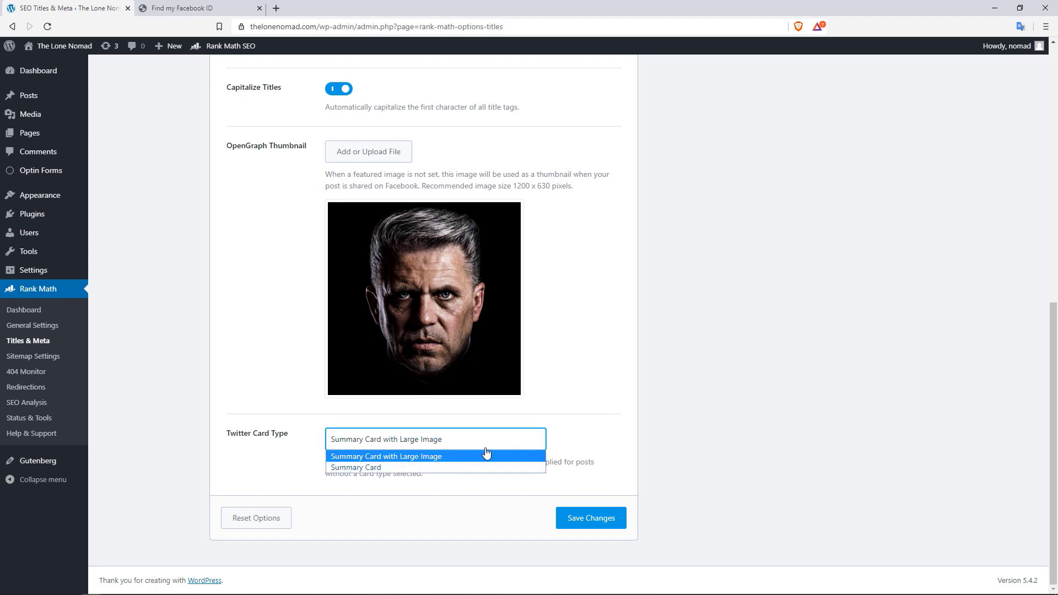
left_click(384, 466)
left_click(386, 447)
left_click(387, 458)
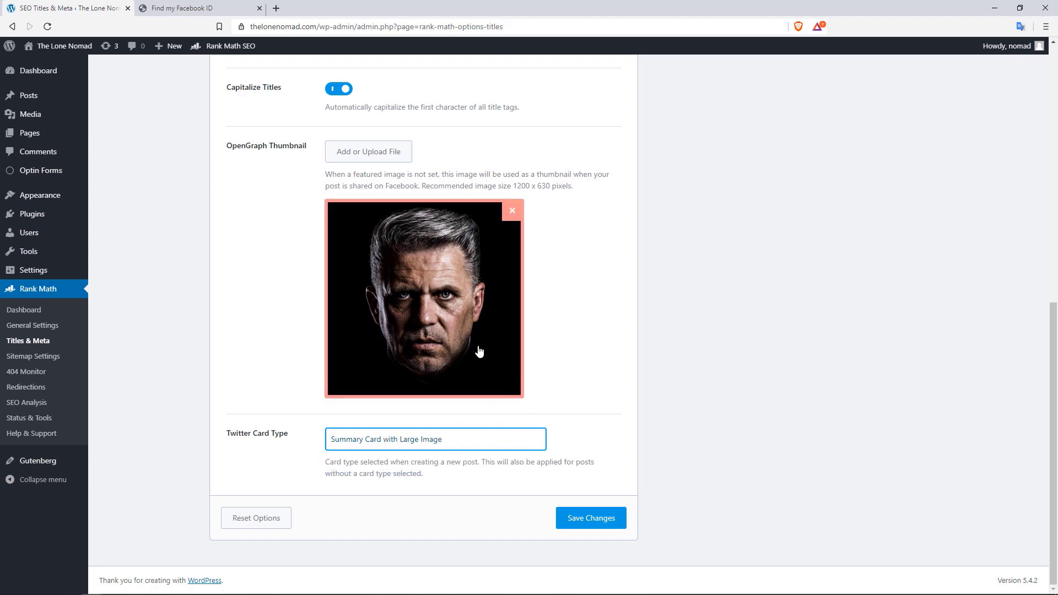
left_click(591, 519)
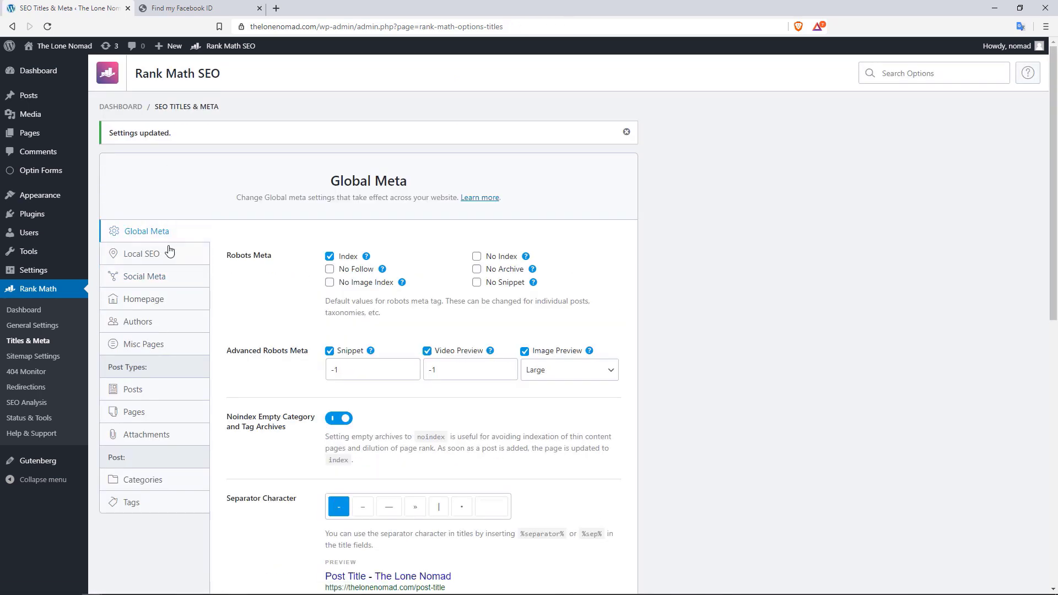
left_click(153, 253)
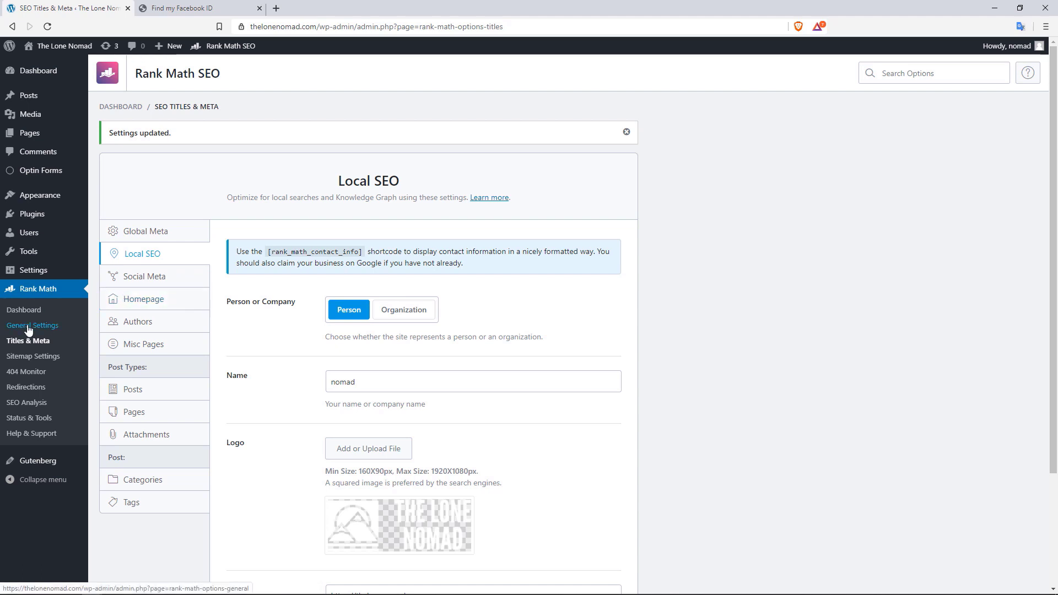
Enable the Local SEO & Knowledge Graph module on the Rank Math dashboard, then return to Titles & Meta
left_click(37, 311)
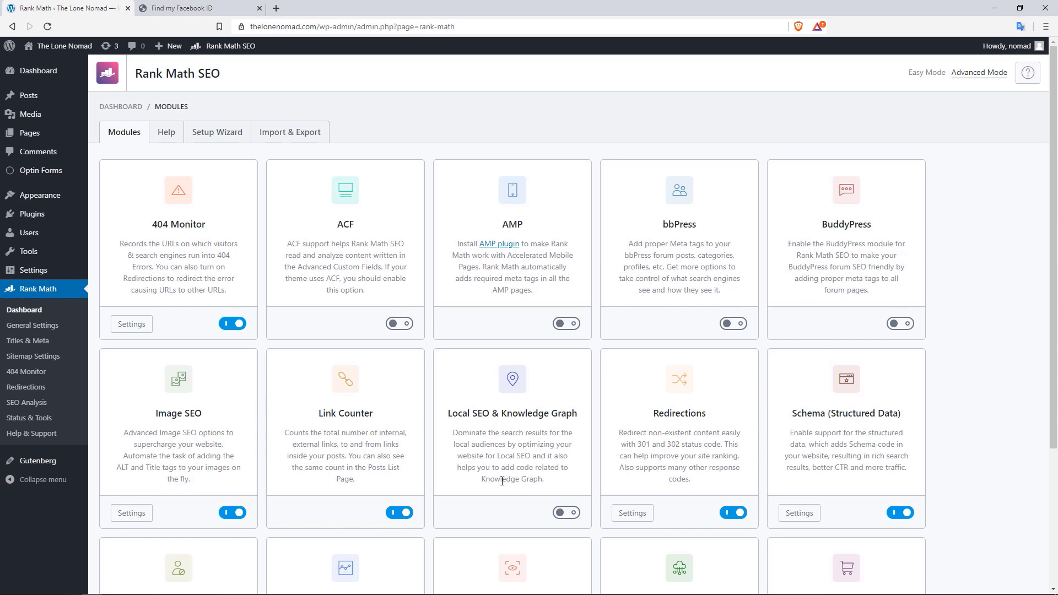
left_click(566, 513)
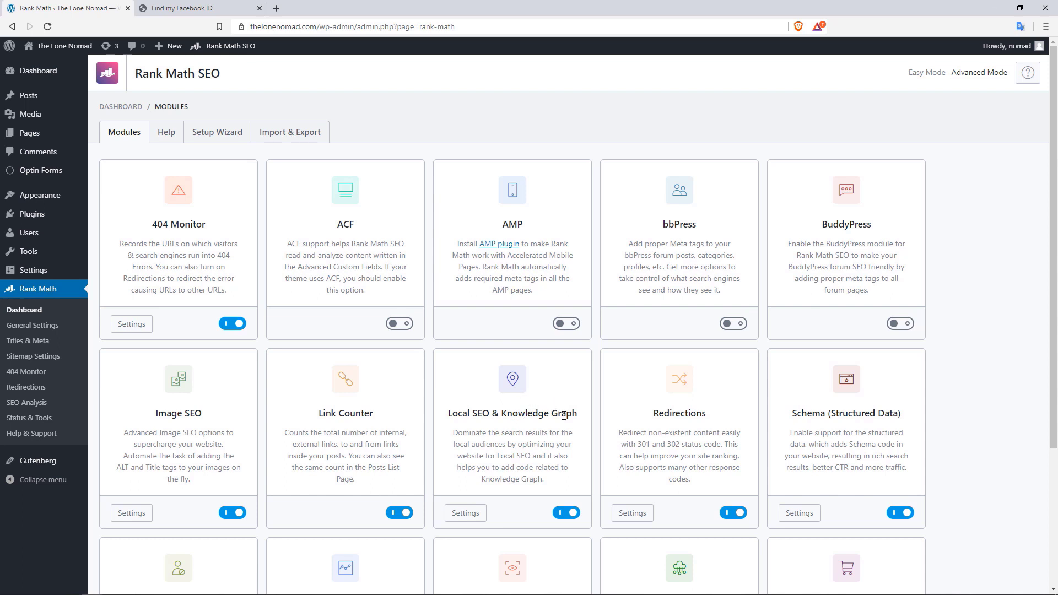
left_click(48, 342)
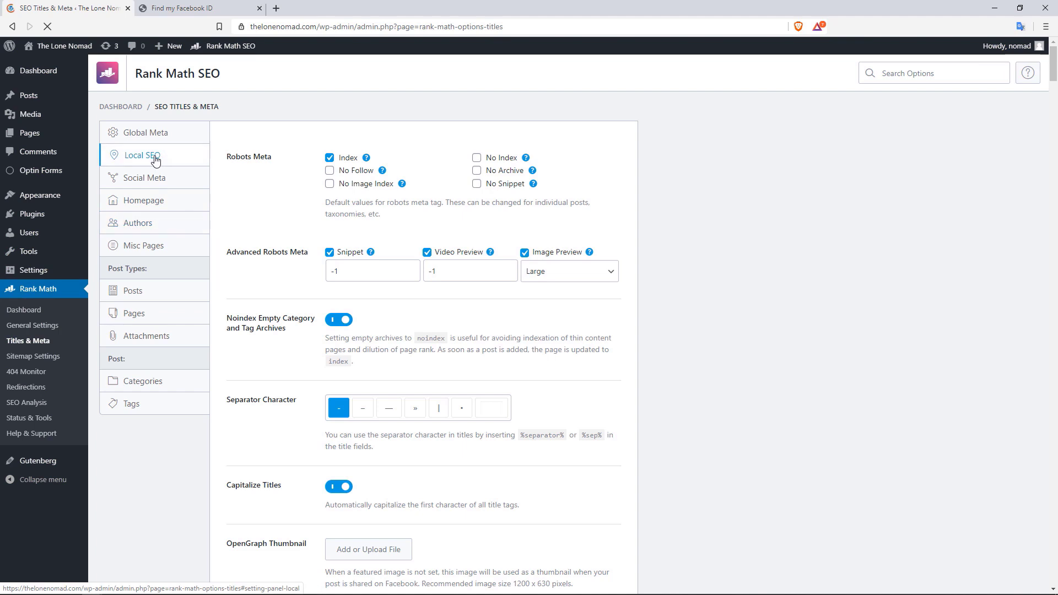
In Local SEO, search 'abou' and set the About Page to About
left_click(155, 160)
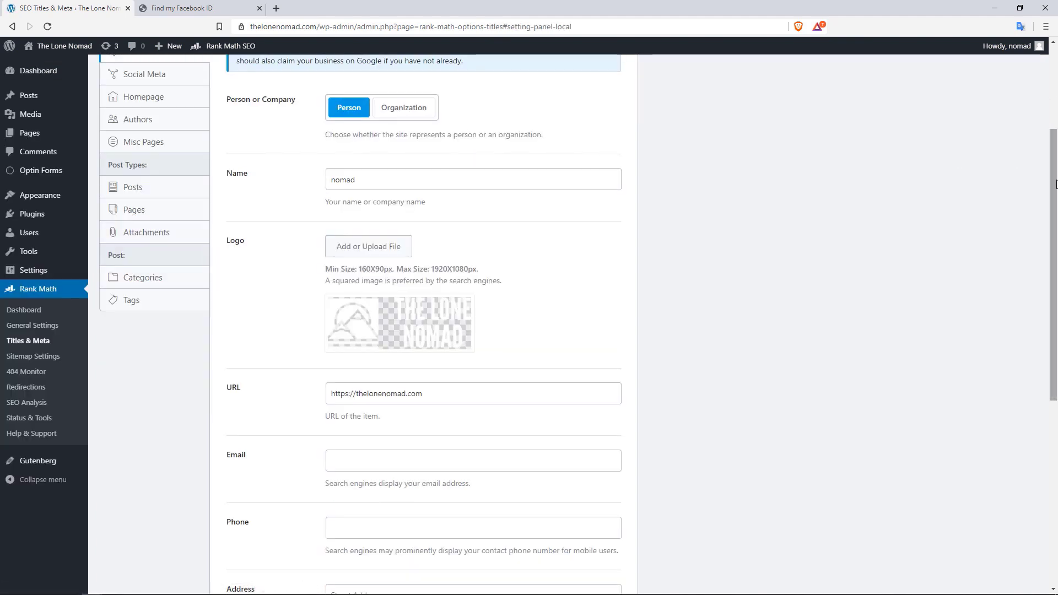
left_click_drag(1056, 182, 1057, 186)
scroll(1056, 189, "up", 3)
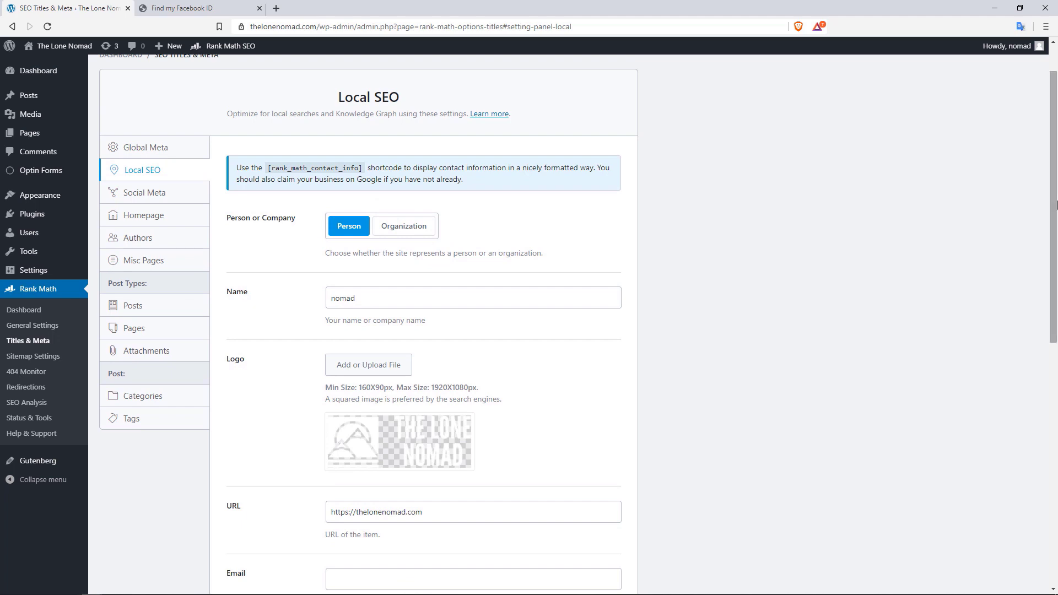
left_click_drag(1054, 212, 1054, 364)
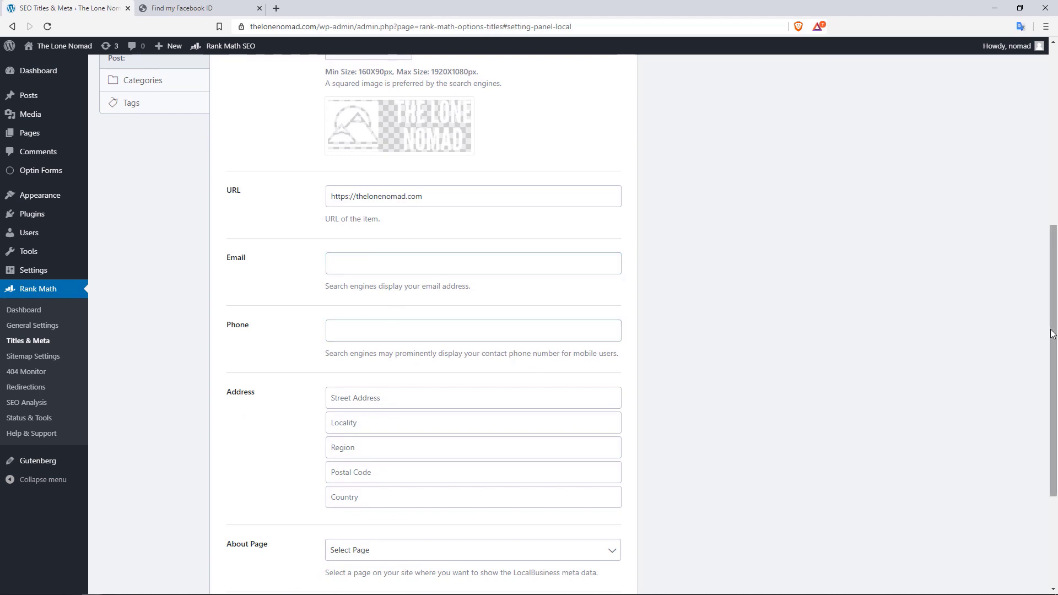
left_click_drag(1052, 331, 1052, 381)
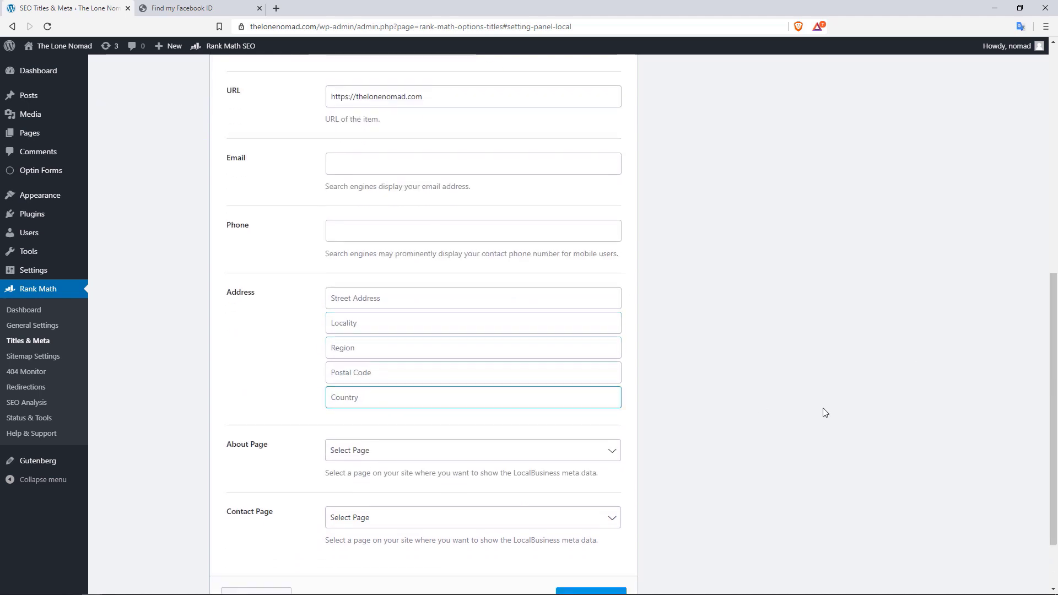
scroll(1052, 338, "down", 2)
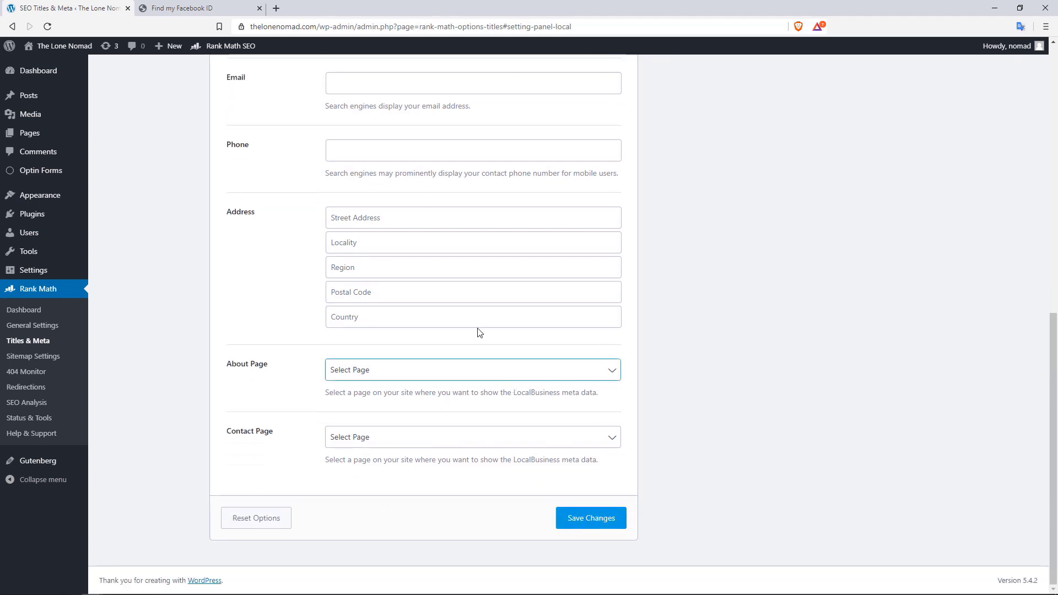
left_click(565, 377)
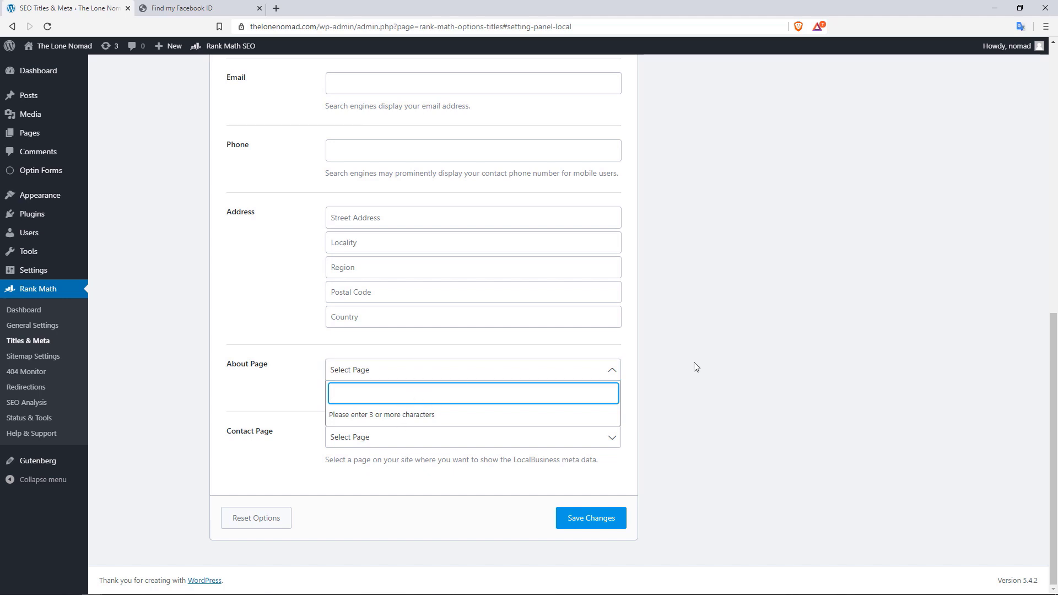
left_click(633, 400)
left_click(558, 384)
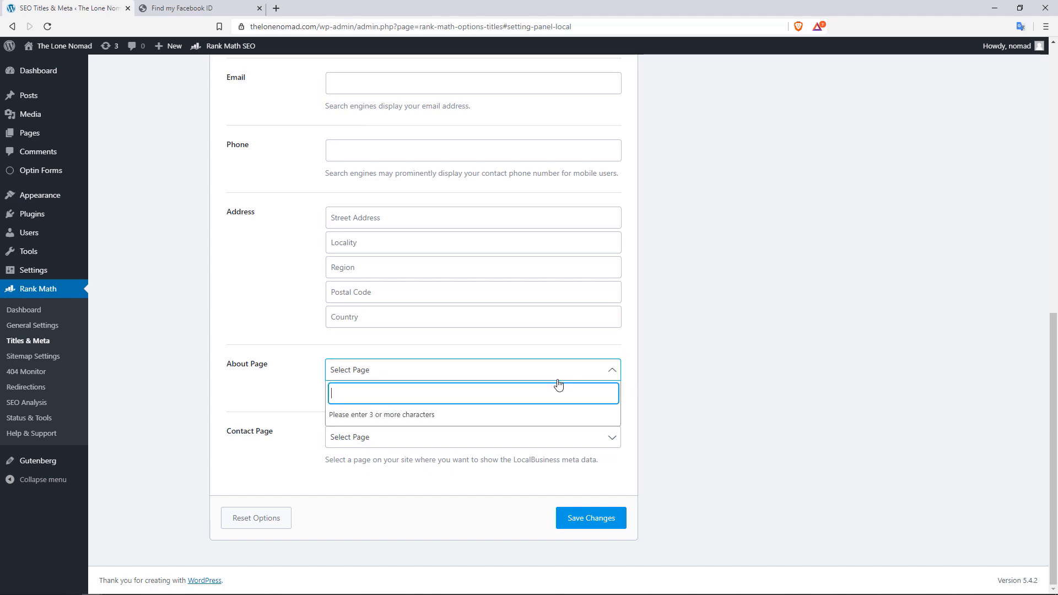
type("abou")
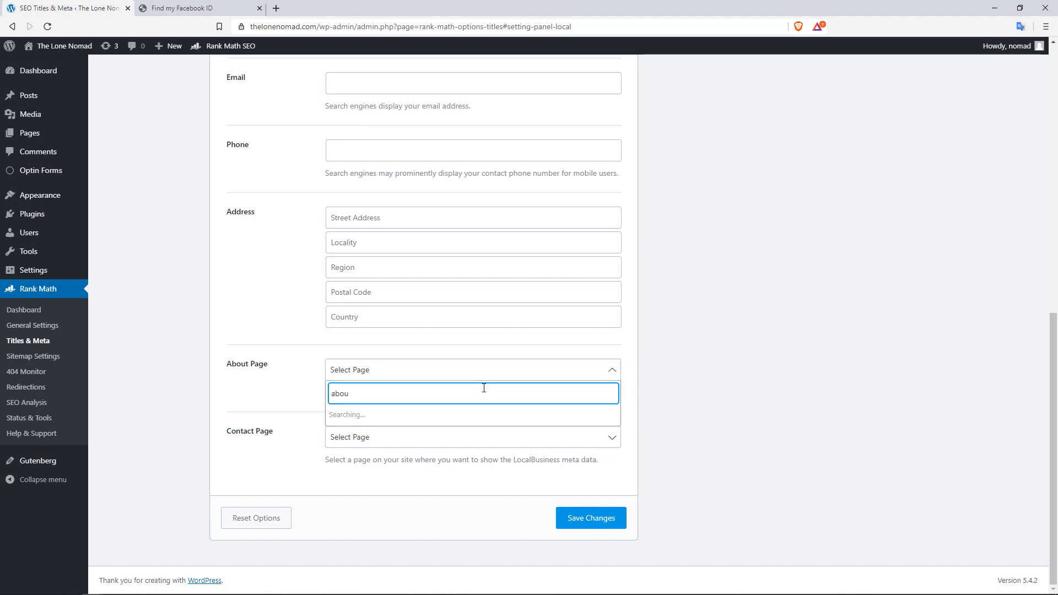
left_click(406, 435)
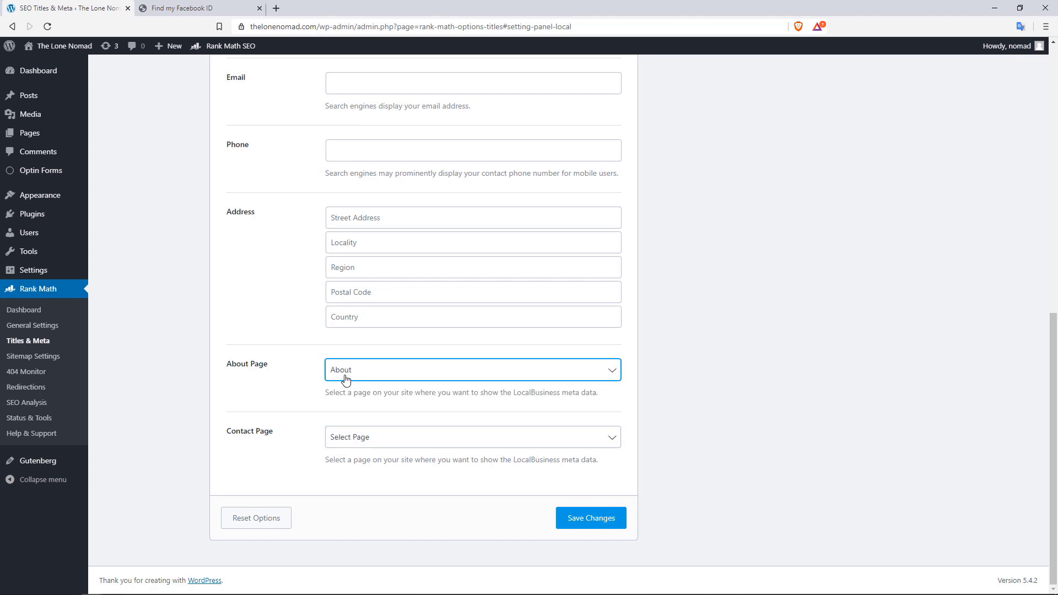
Search 'cont', set the Contact Page to Contact, and save the Local SEO settings
left_click(401, 438)
type("co")
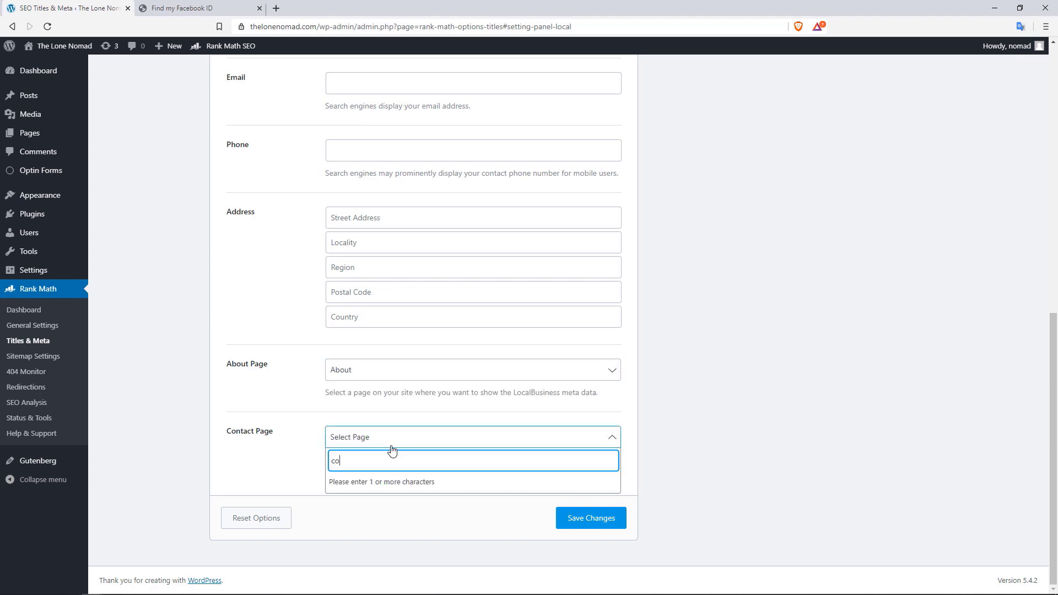
type("nt")
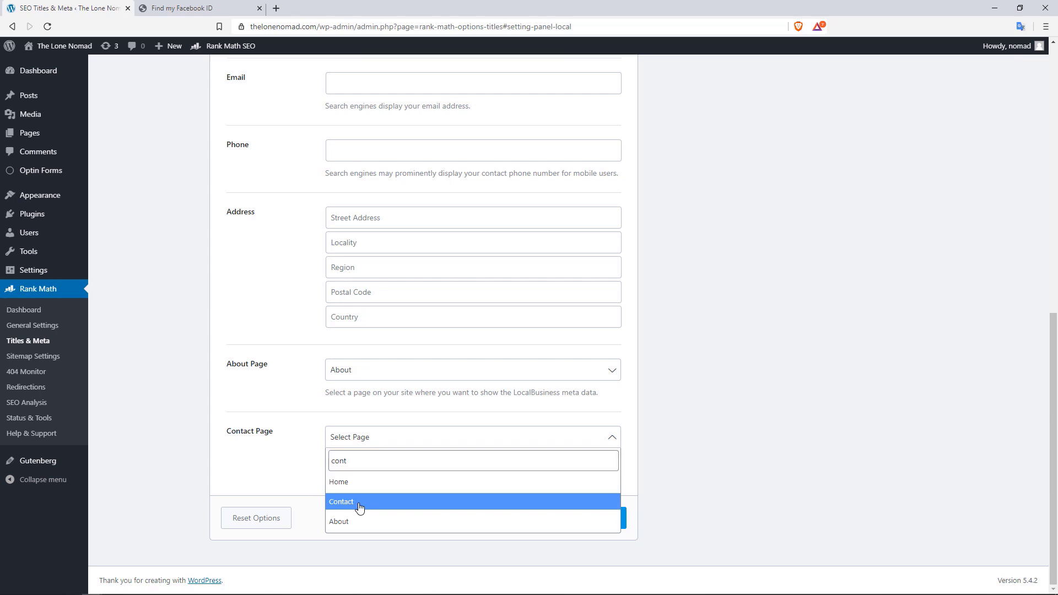
left_click(360, 508)
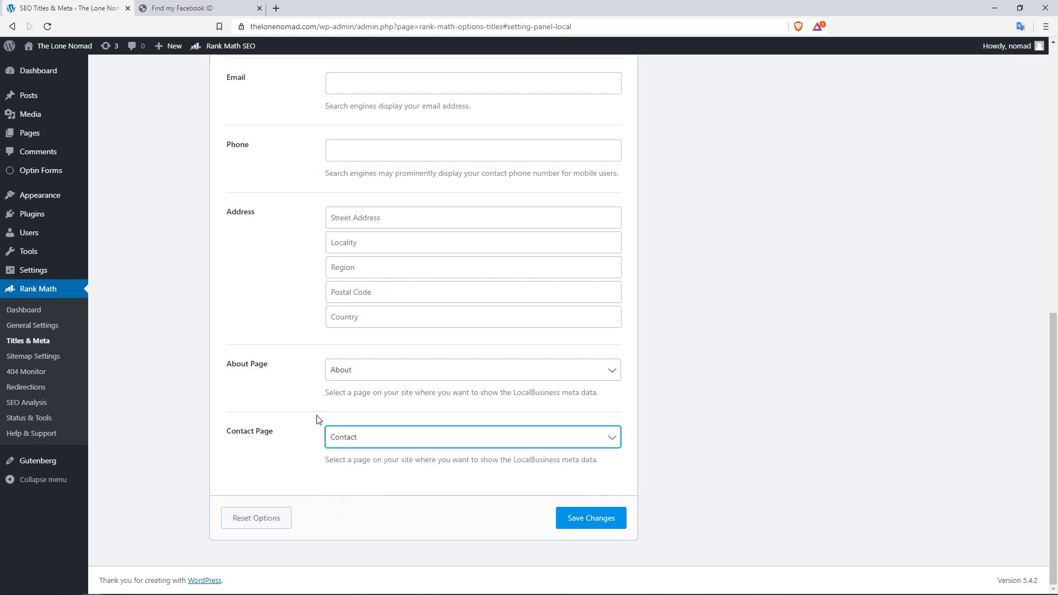
left_click(587, 520)
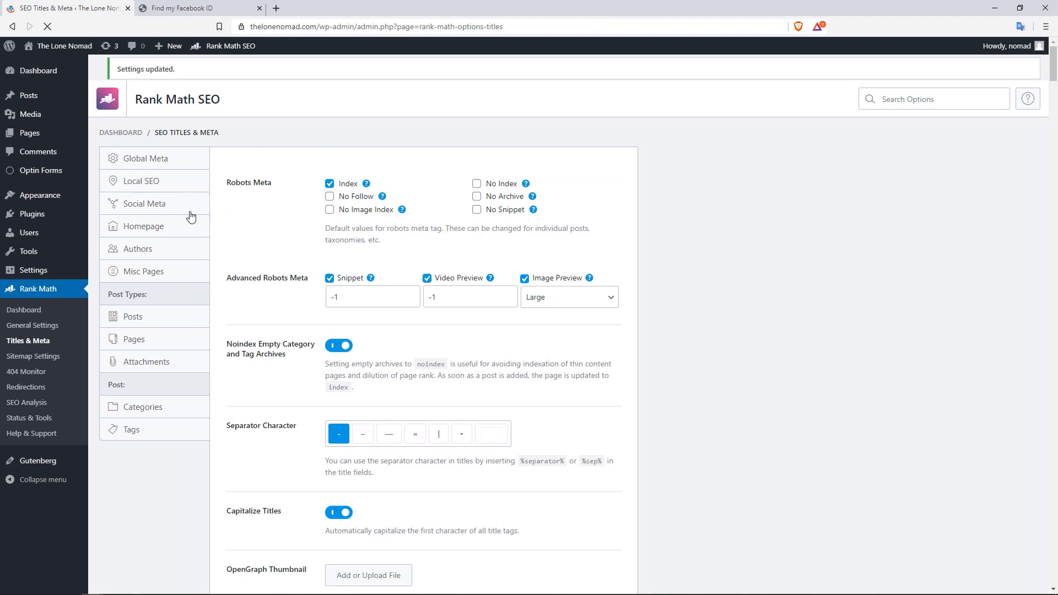
Inspect the empty Facebook Page URL, Authorship and Admin fields in Social Meta, then switch to Find my Facebook ID
left_click(168, 278)
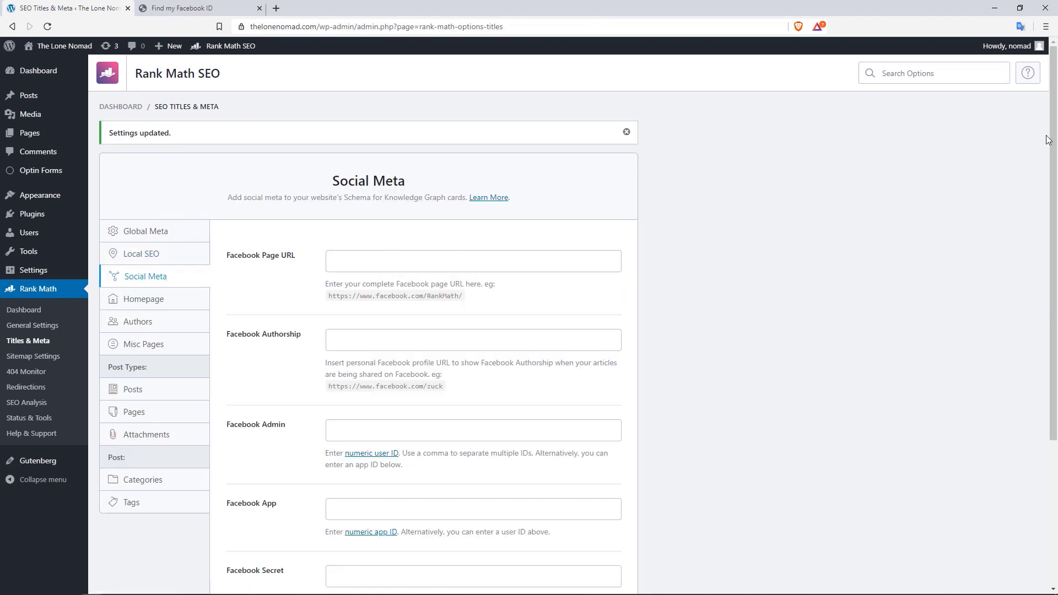
scroll(1048, 143, "down", 1)
left_click(542, 203)
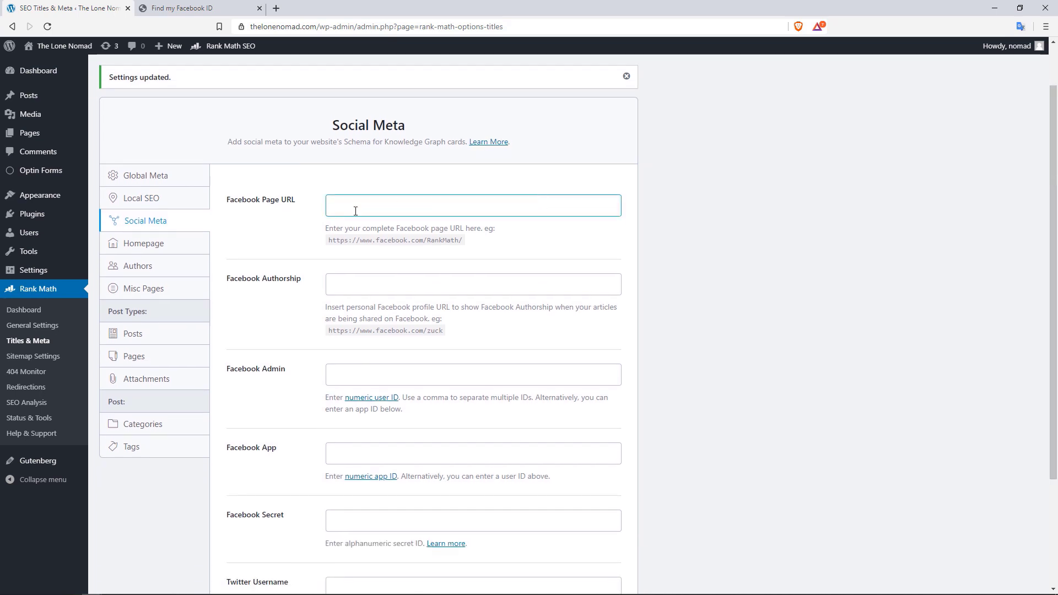
left_click(302, 215)
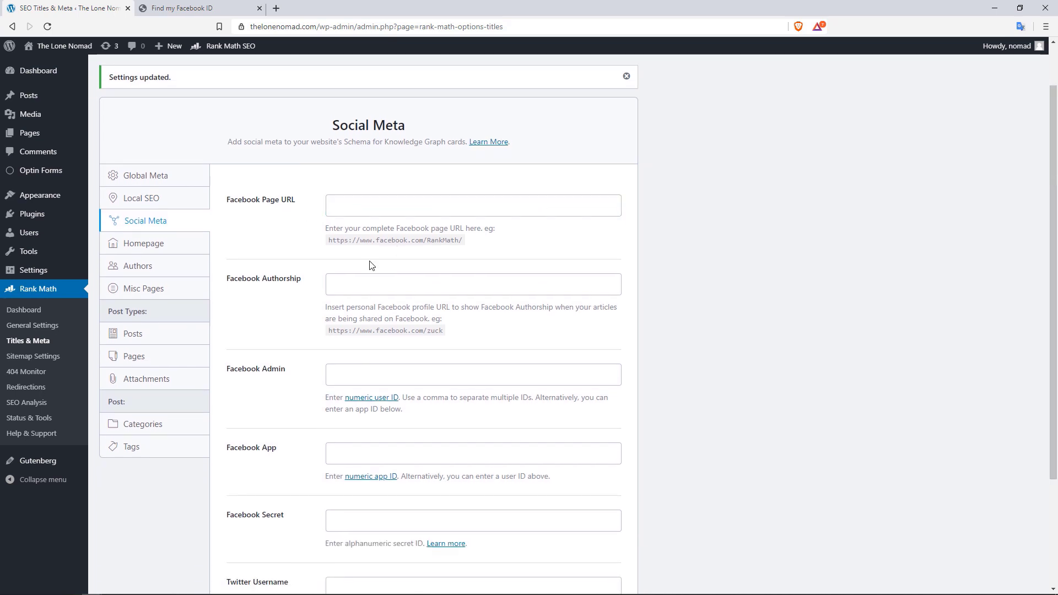
left_click(332, 287)
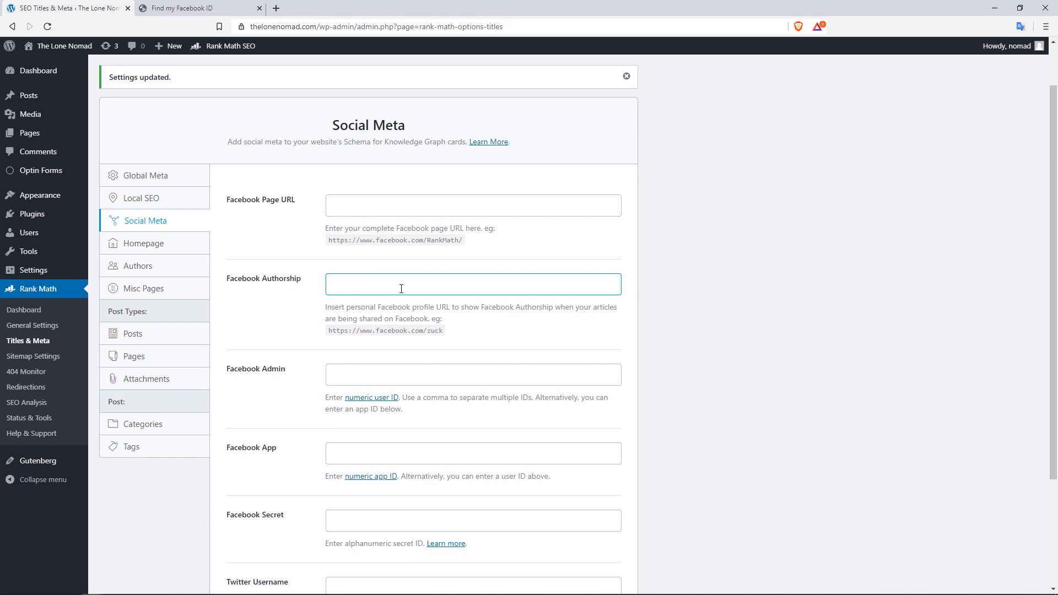
left_click(386, 305)
left_click_drag(386, 305, 455, 307)
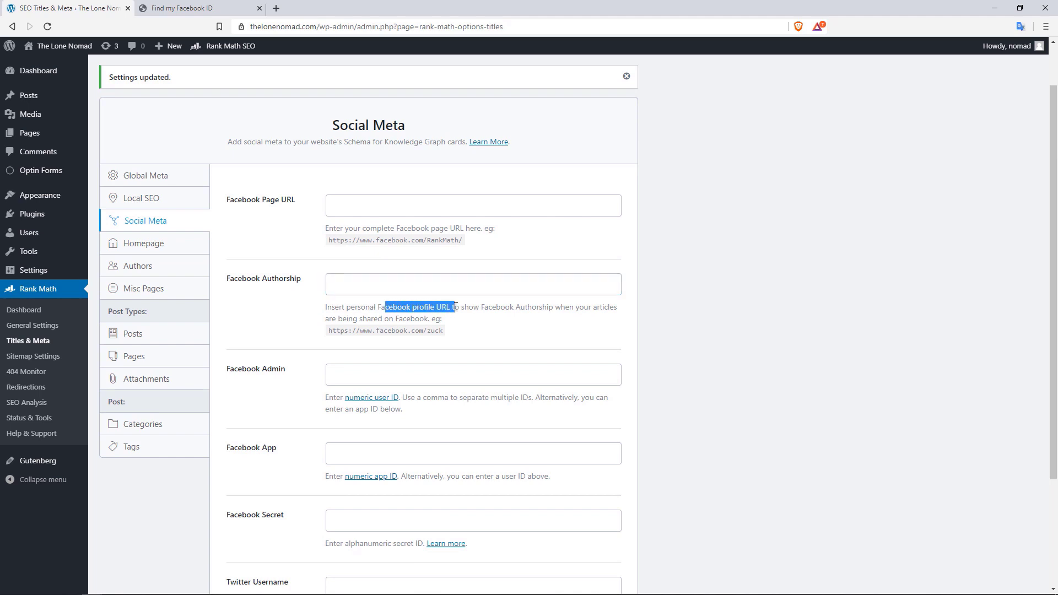
left_click(406, 277)
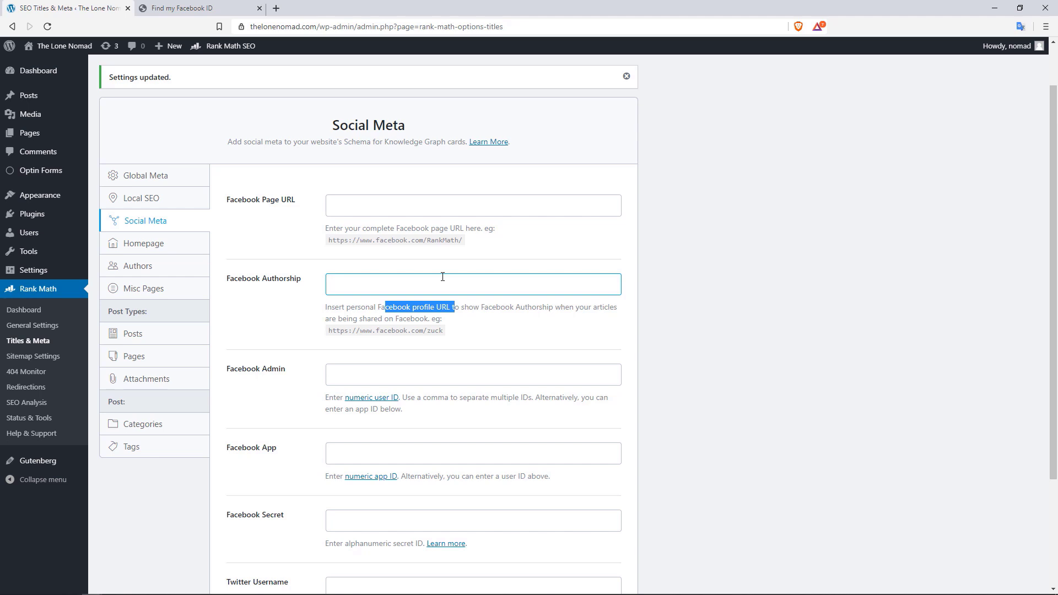
left_click(330, 379)
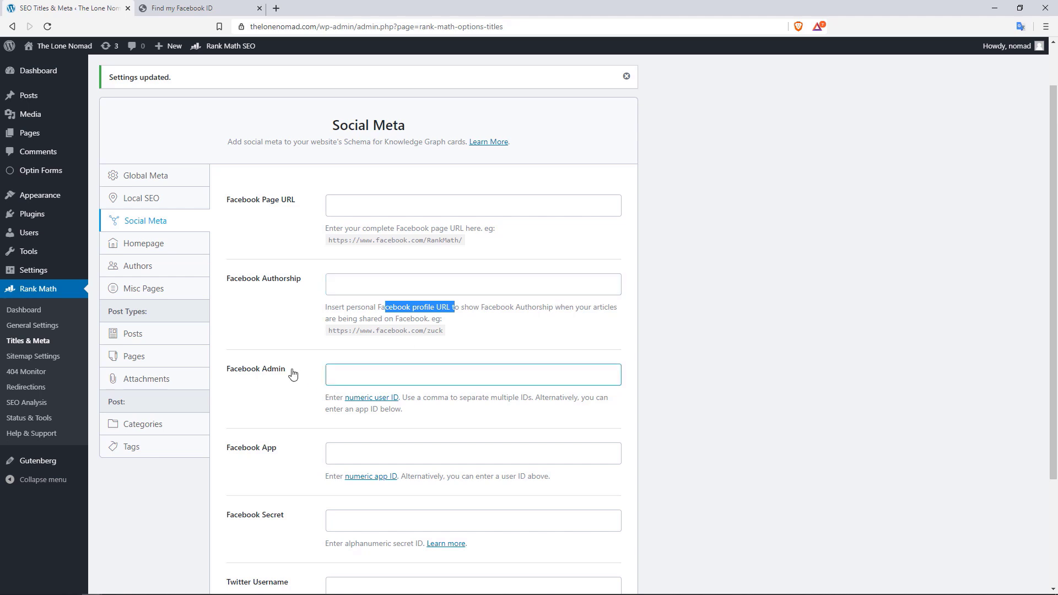
left_click(425, 409)
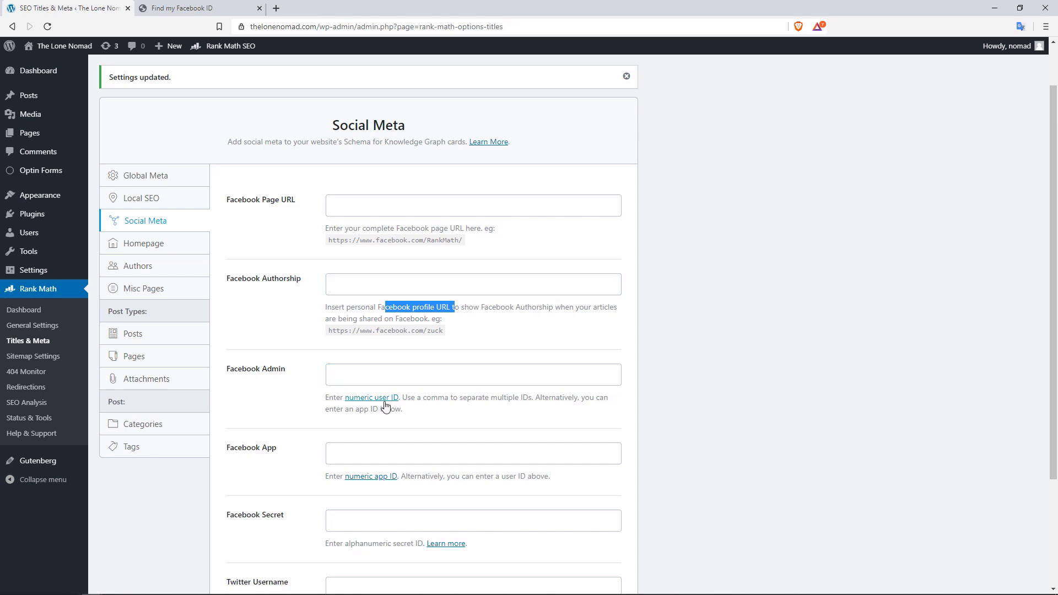
left_click(225, 8)
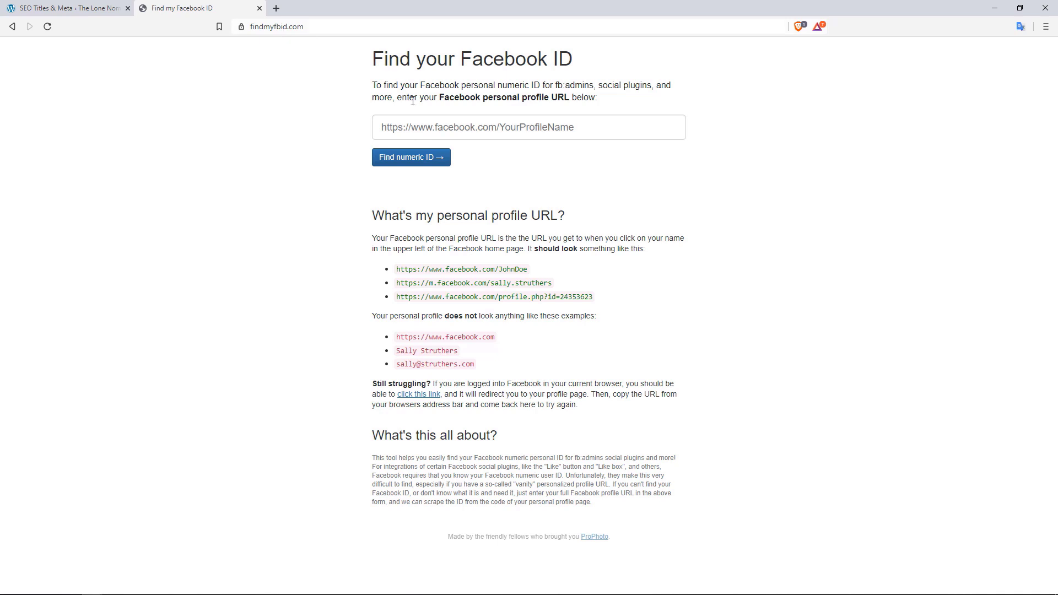
Try the findmyfbid.com profile URL field, then return to WordPress and close that page
left_click(511, 131)
left_click(598, 182)
left_click(85, 6)
left_click(259, 8)
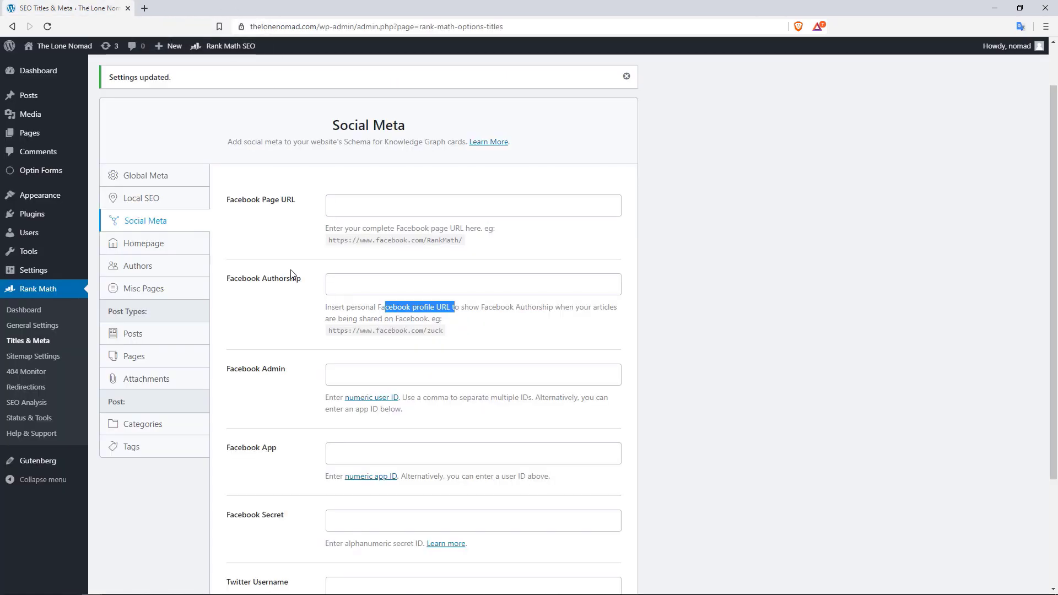
Save Social Meta with the Facebook App and all other social fields left blank, then reopen Social Meta
left_click_drag(1054, 330, 1056, 401)
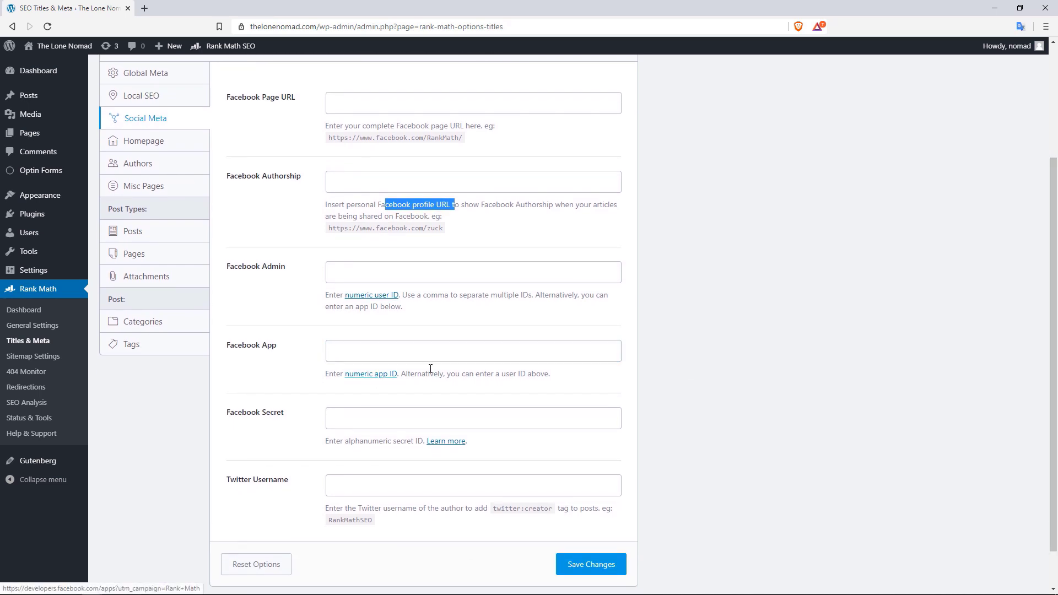
left_click(368, 341)
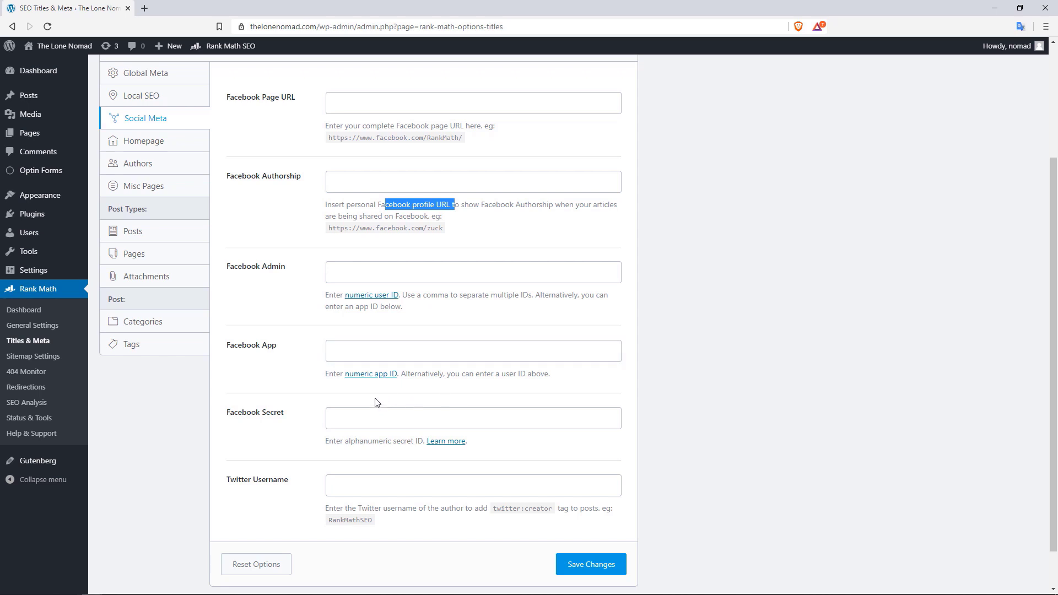
scroll(591, 413, "down", 1)
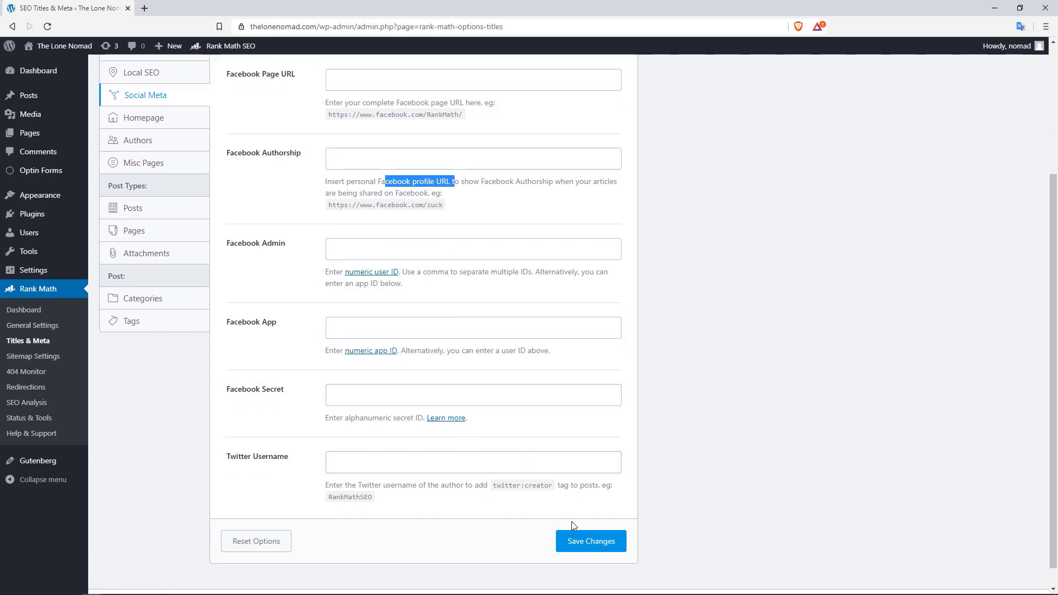
left_click(592, 543)
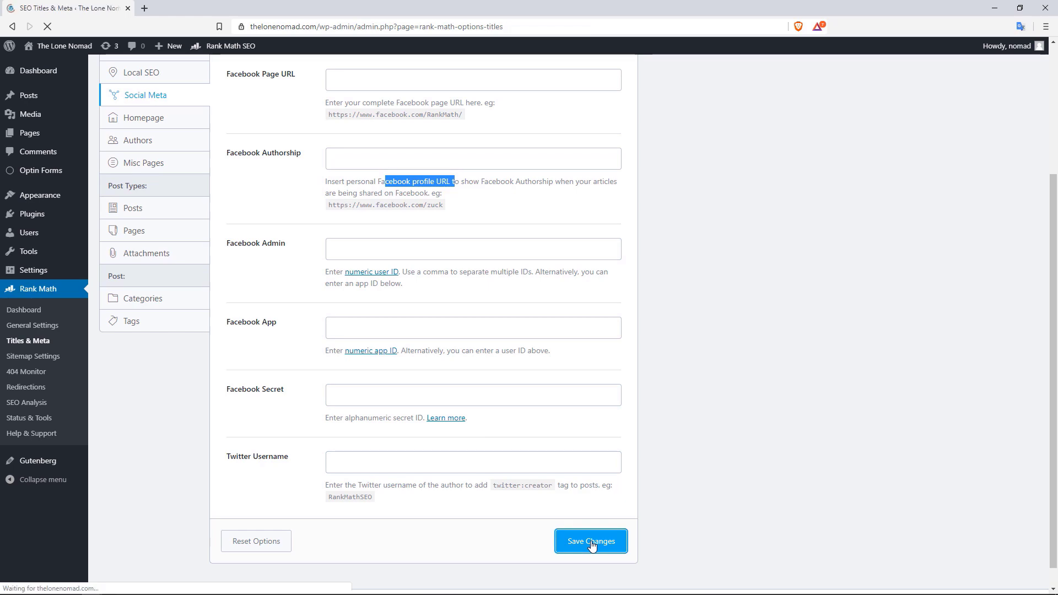
left_click(146, 204)
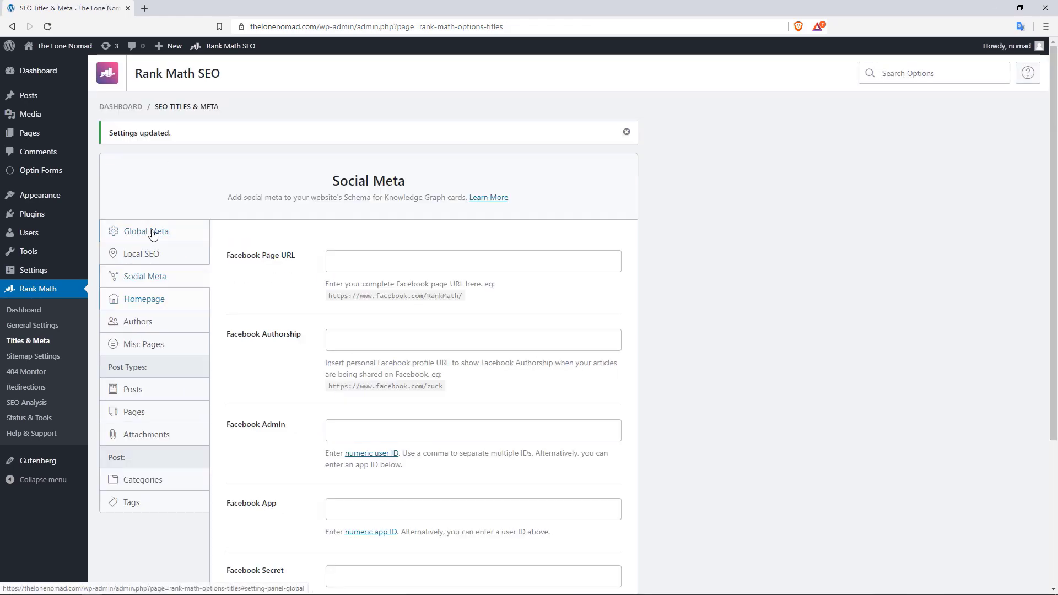
Set Reading settings to show 'Your latest posts' on the homepage, save, and return to Titles & Meta
left_click(152, 234)
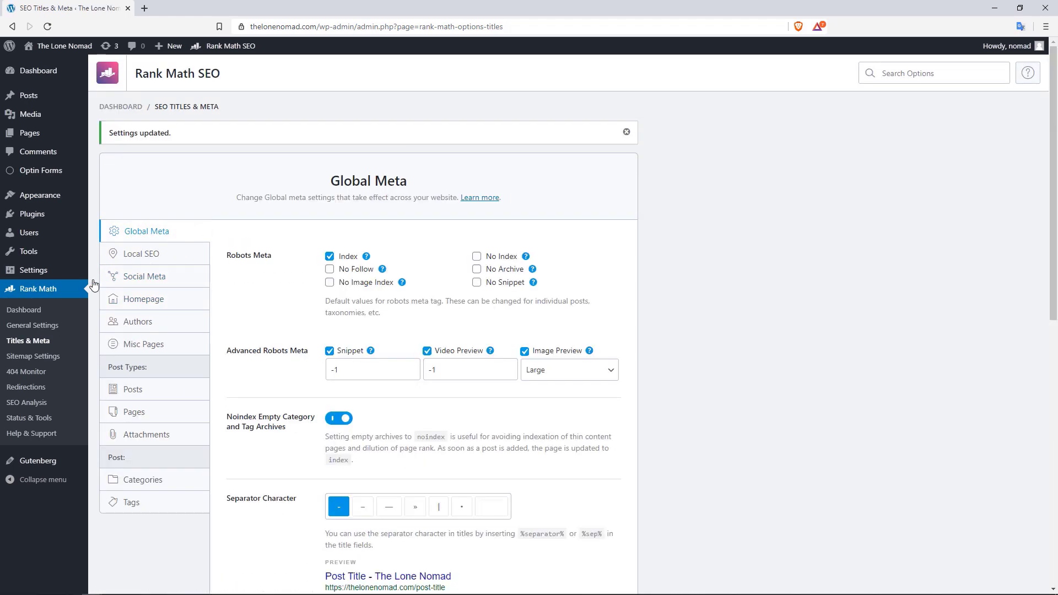
left_click(134, 301)
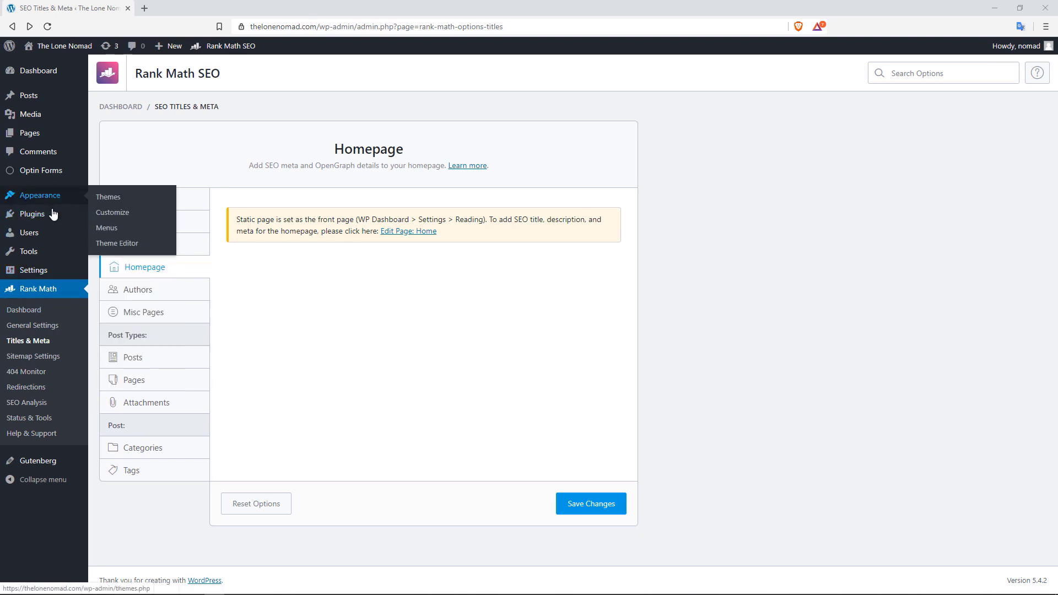
left_click(132, 301)
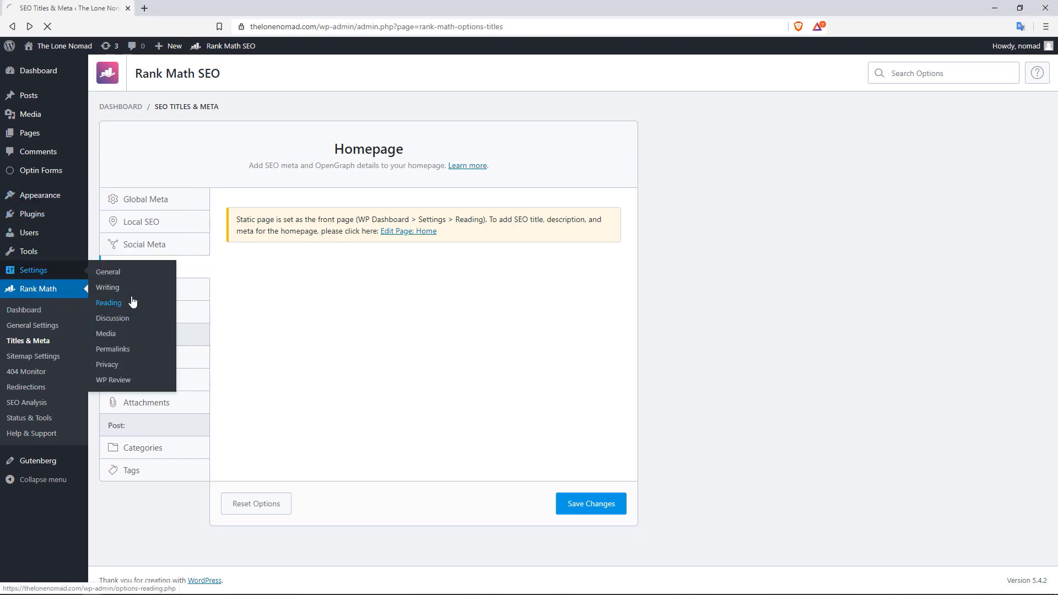
left_click(264, 106)
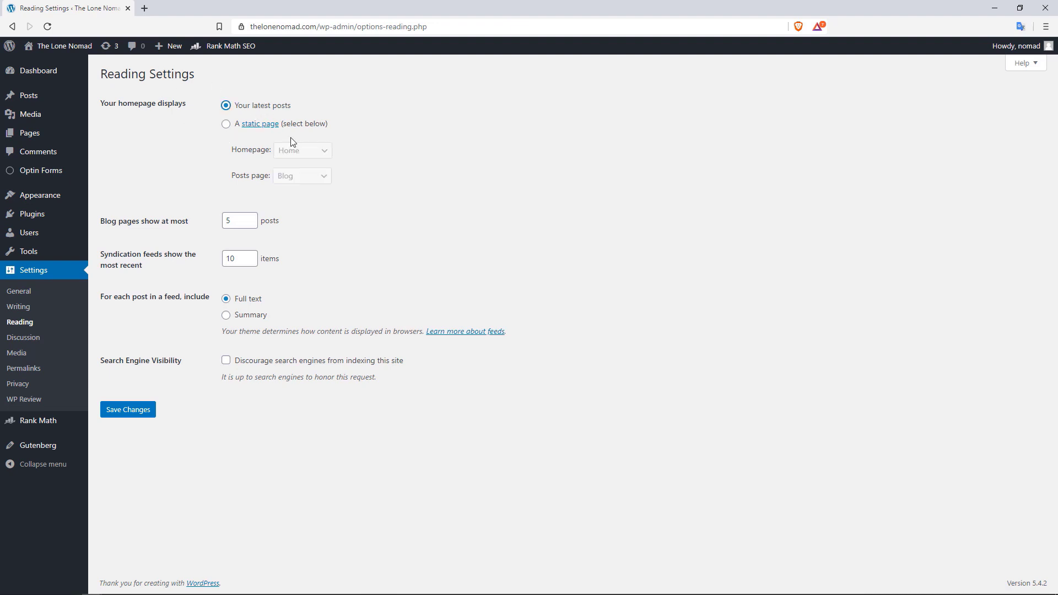
left_click(145, 418)
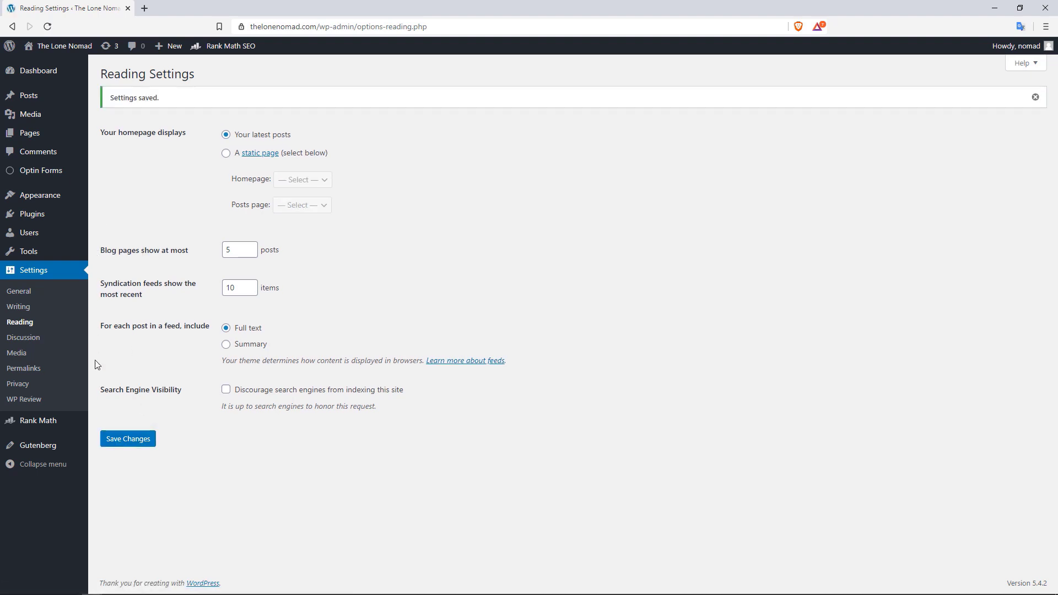
mouse_move(80, 420)
left_click(115, 447)
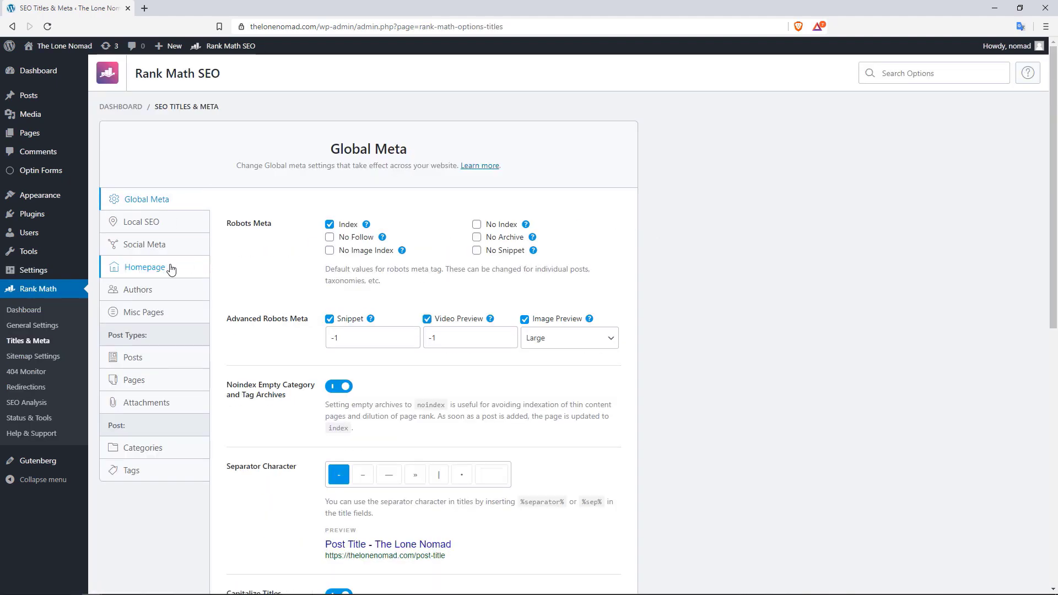
Open Rank Math's Homepage settings and select the Homepage Title field
left_click(171, 268)
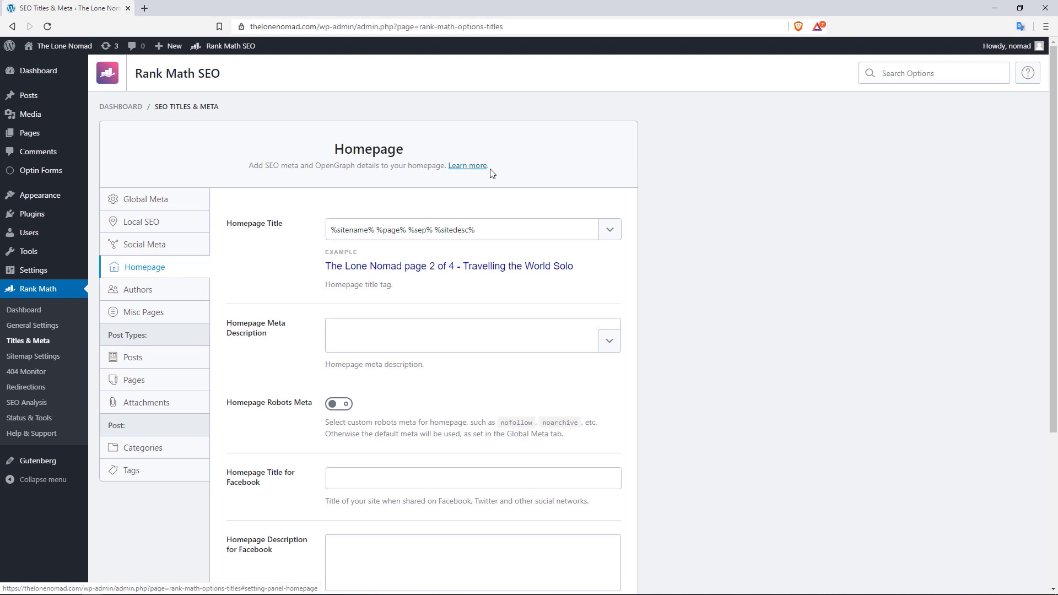
scroll(652, 163, "down", 1)
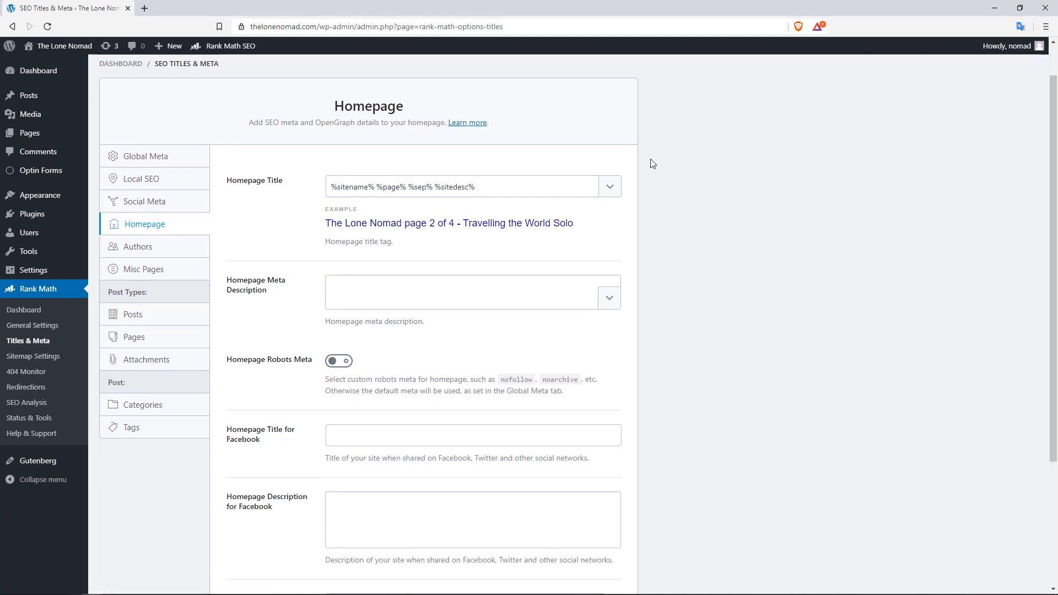
left_click(514, 188)
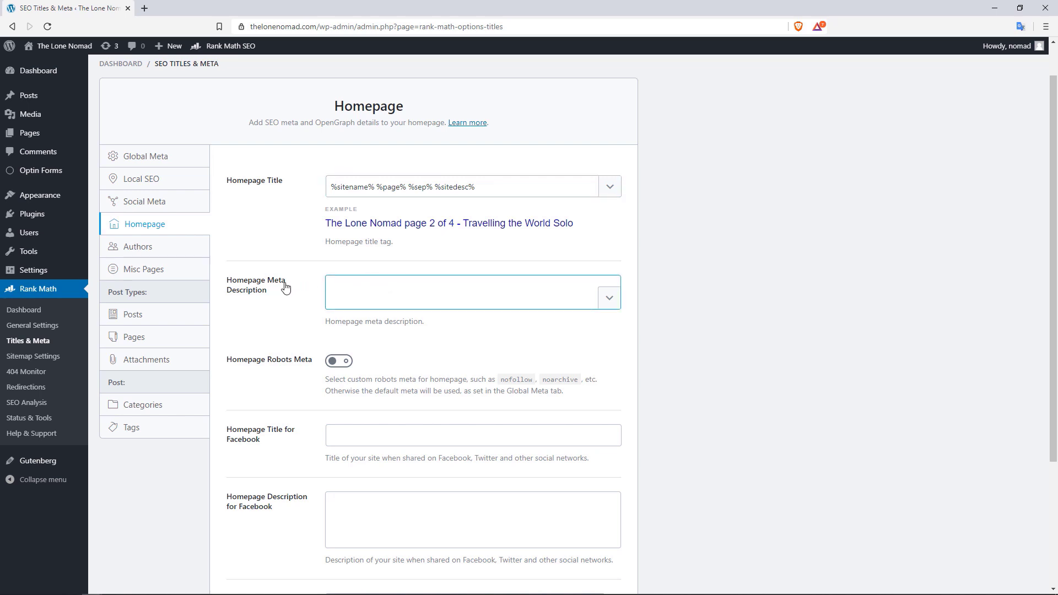
Write the homepage meta description 'A blog about travelling and being a nomad. Travel tips and news'
left_click(408, 290)
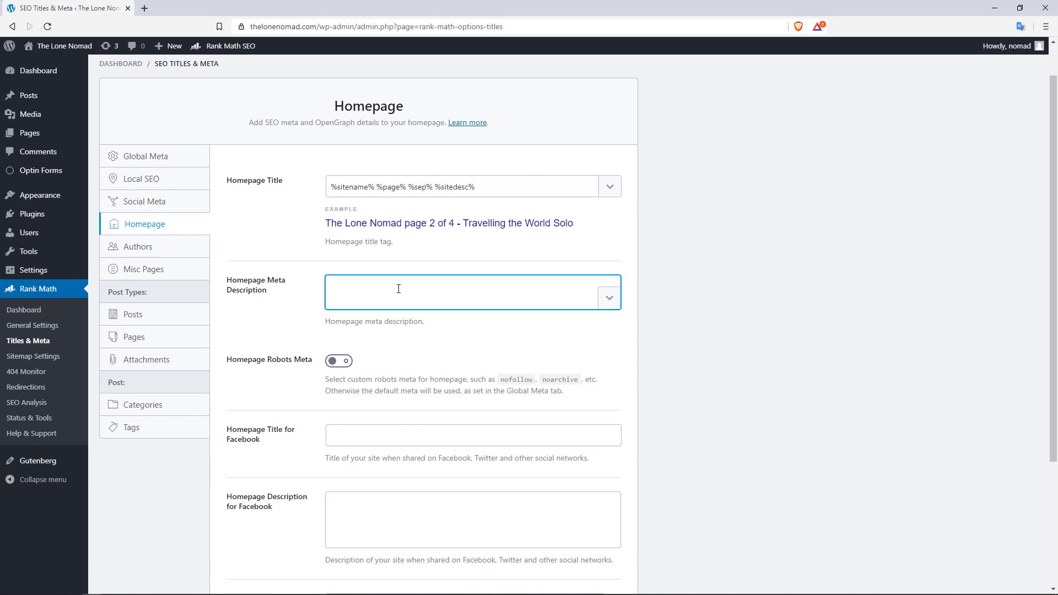
type("A blo")
key("BackSpace")
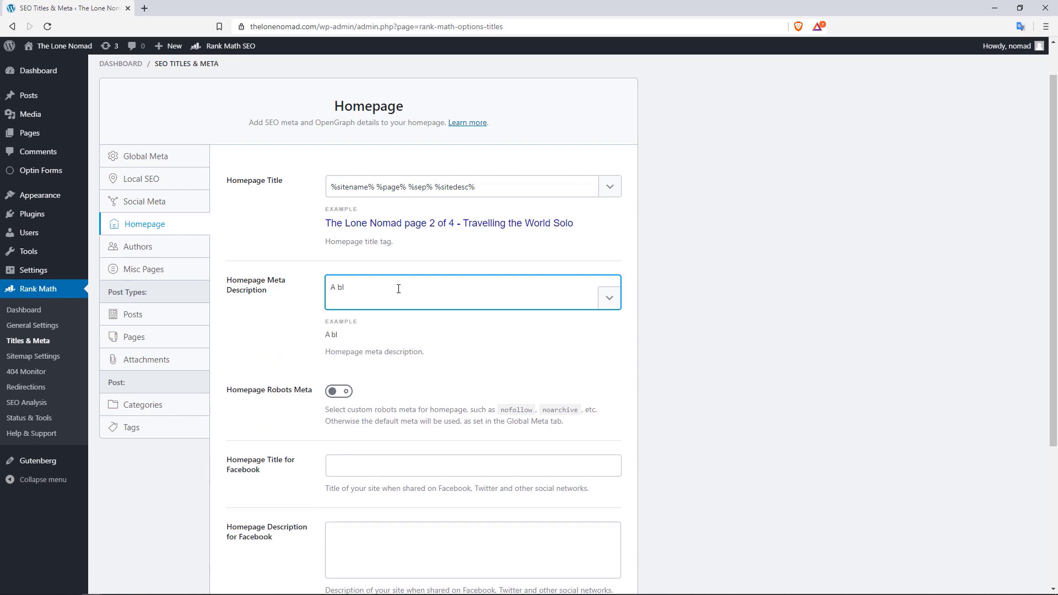
type("og about travelling and nomading ar")
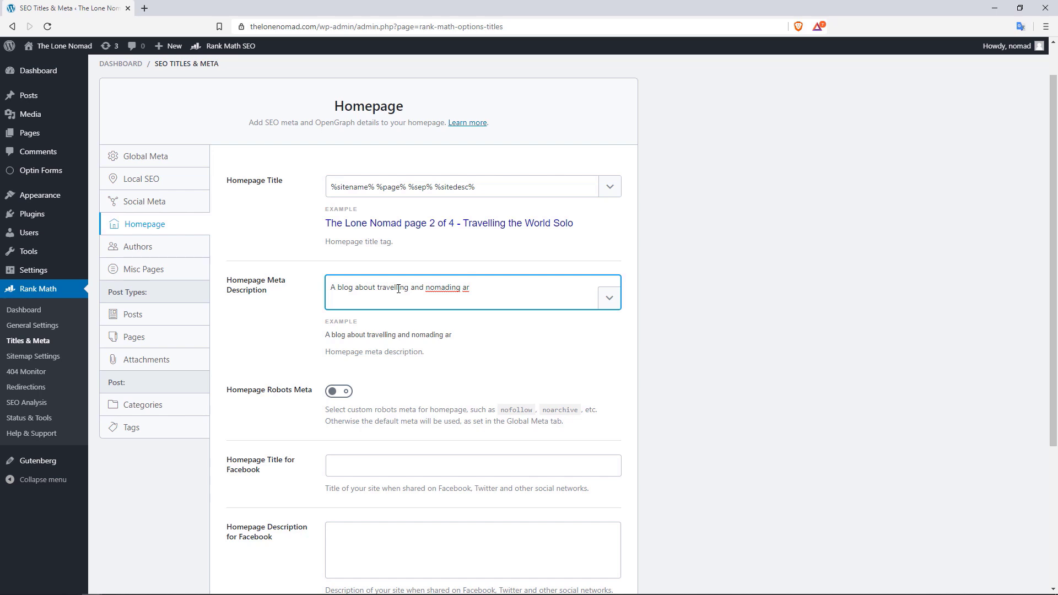
key("BackSpace")
key("BackSpace")
key("BackSpace")
key("BackSpace")
key("BackSpace")
key("BackSpace")
key("BackSpace")
key("BackSpace")
key("BackSpace")
type("being a nim")
key("BackSpace")
key("BackSpace")
type("m")
key("BackSpace")
type("omad. Travel ")
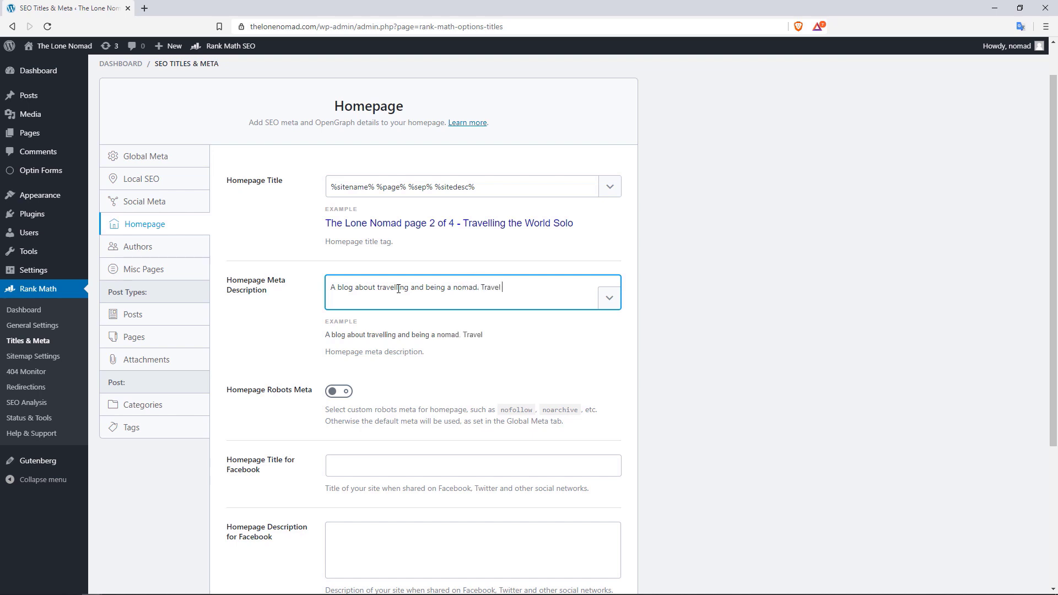
type("tips and we")
key("BackSpace")
key("BackSpace")
type("news")
Switch on custom Homepage Robots Meta, set to Index
left_click(338, 392)
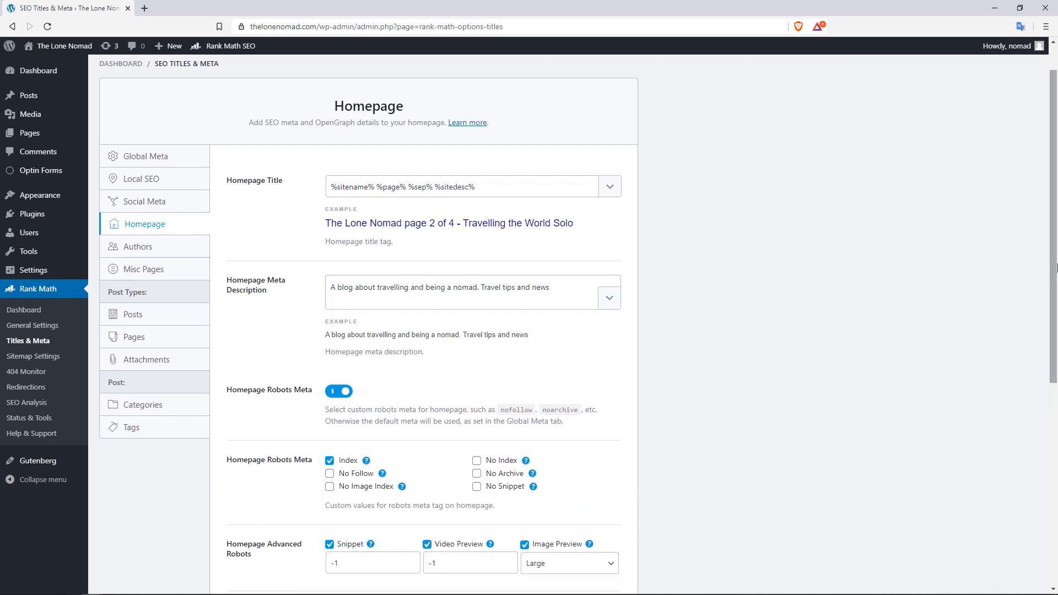
left_click_drag(1057, 280, 1056, 397)
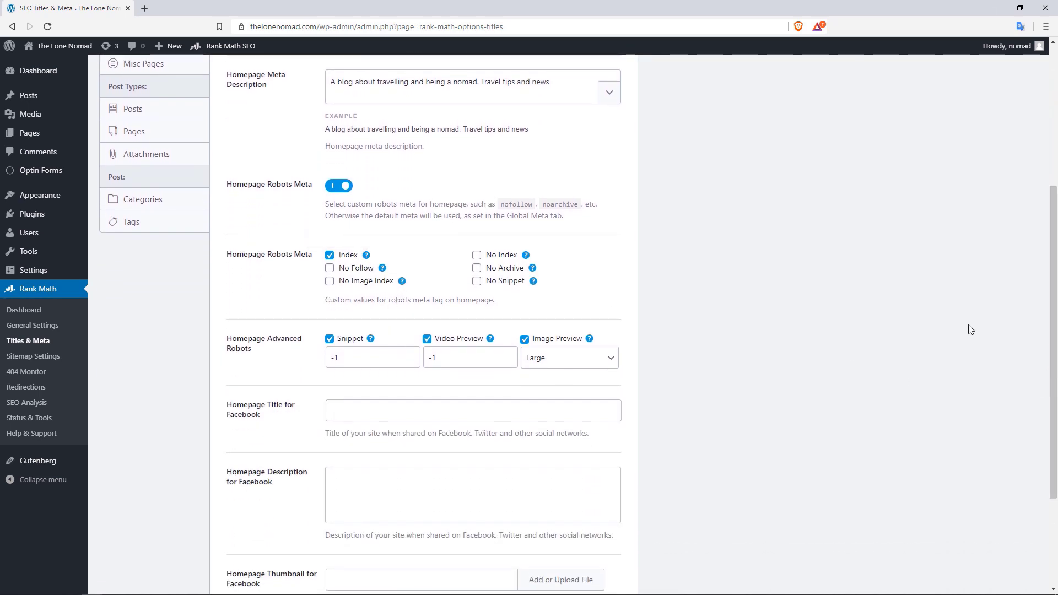
left_click_drag(1057, 278, 1057, 337)
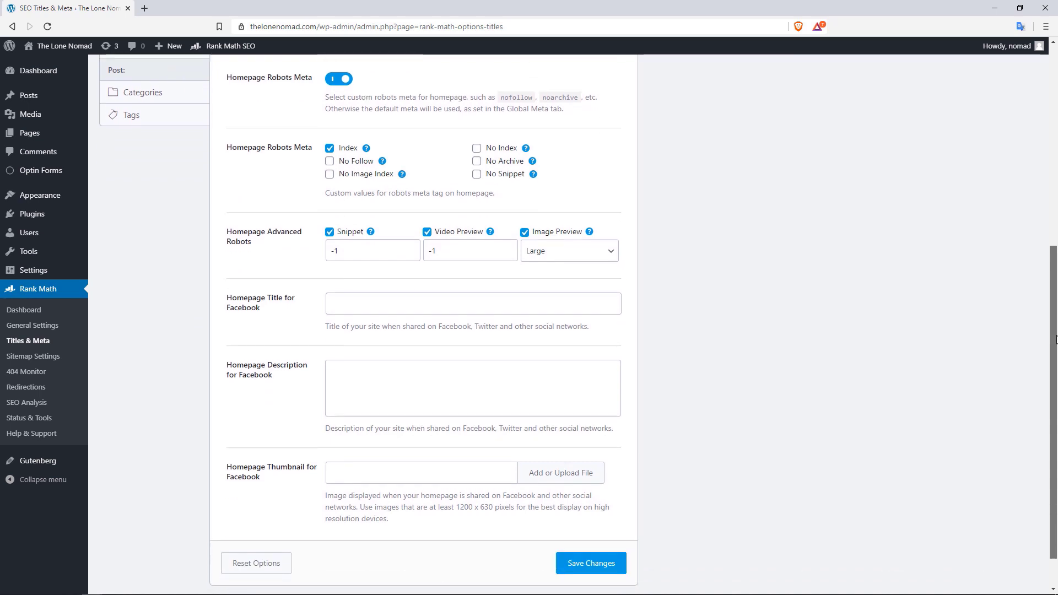
Leave the Facebook title and description empty and save the Homepage settings
left_click(291, 310)
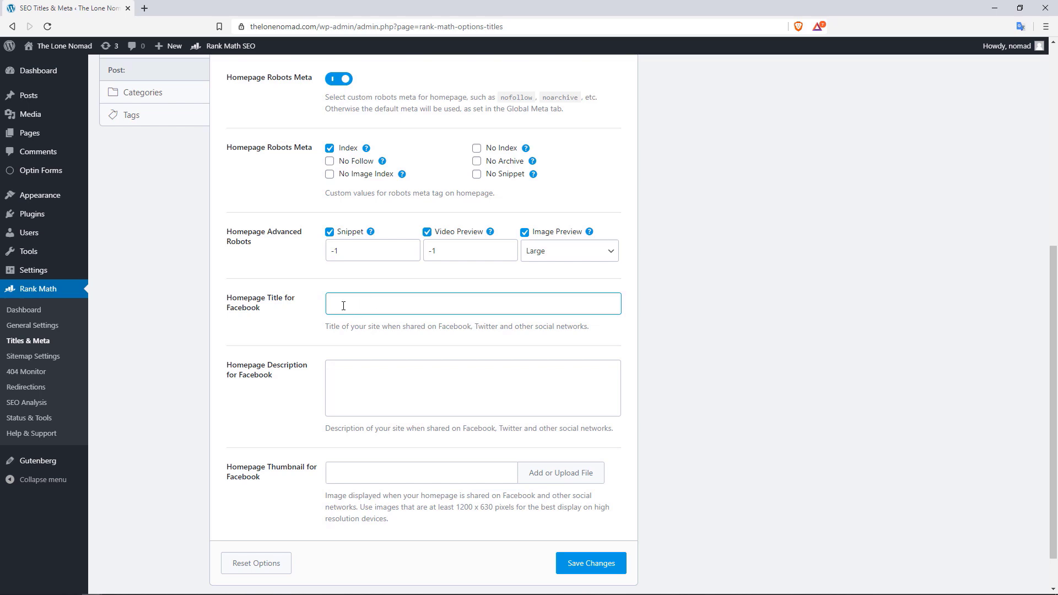
left_click(359, 372)
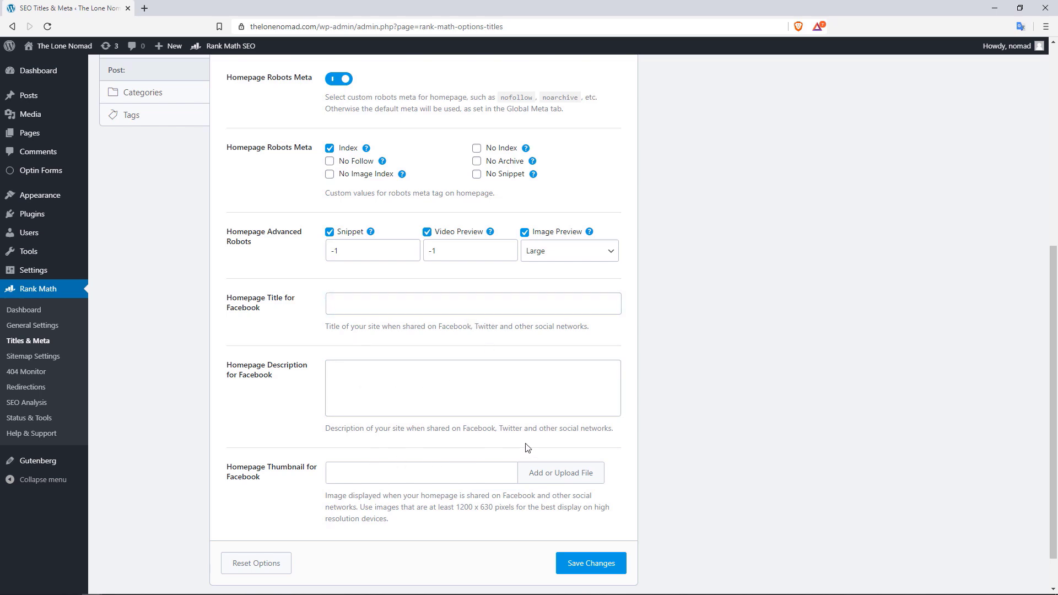
scroll(526, 448, "up", 6)
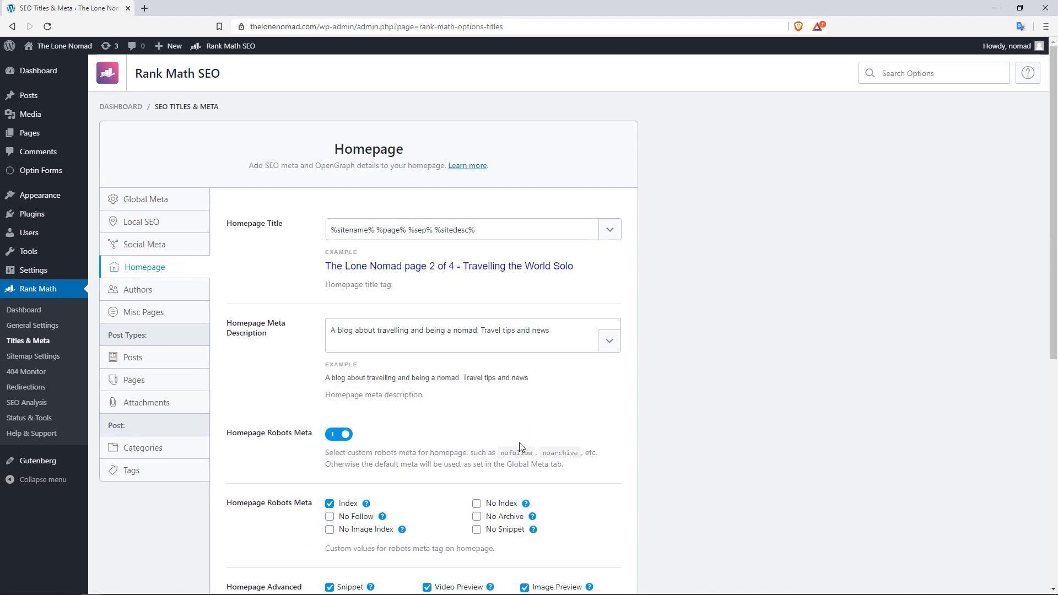
scroll(525, 444, "down", 7)
left_click(583, 519)
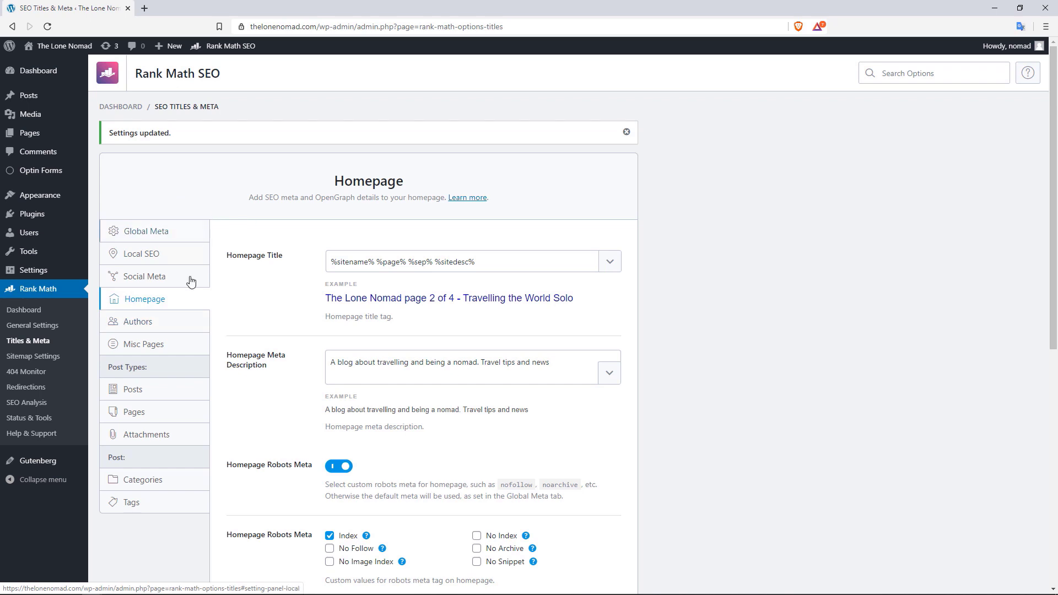
Open the Authors settings and review the author archive title and description options
left_click(151, 326)
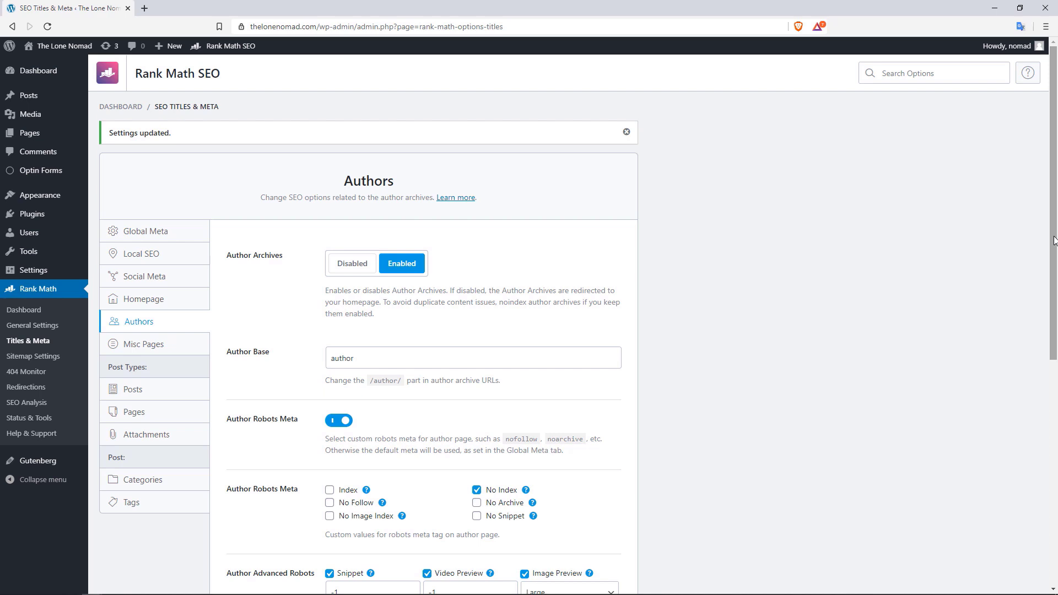
left_click_drag(1054, 241, 1055, 271)
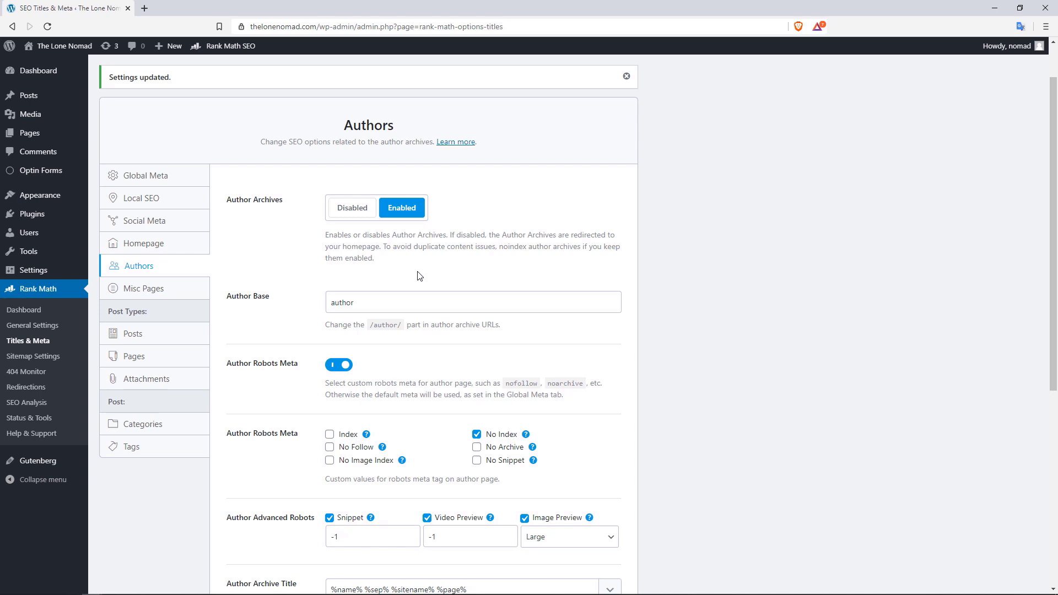
left_click(352, 210)
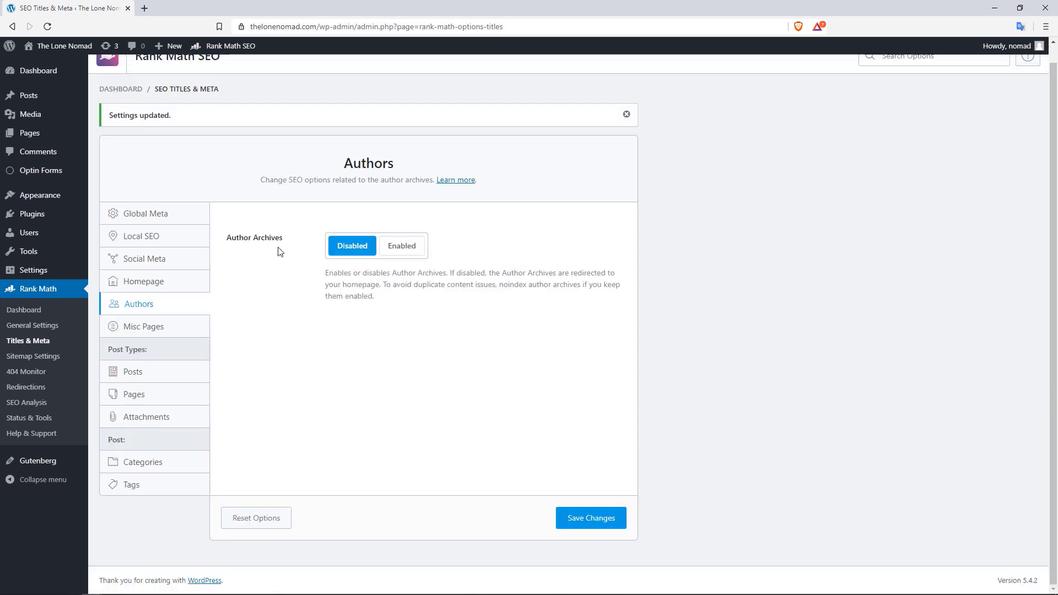
left_click(399, 246)
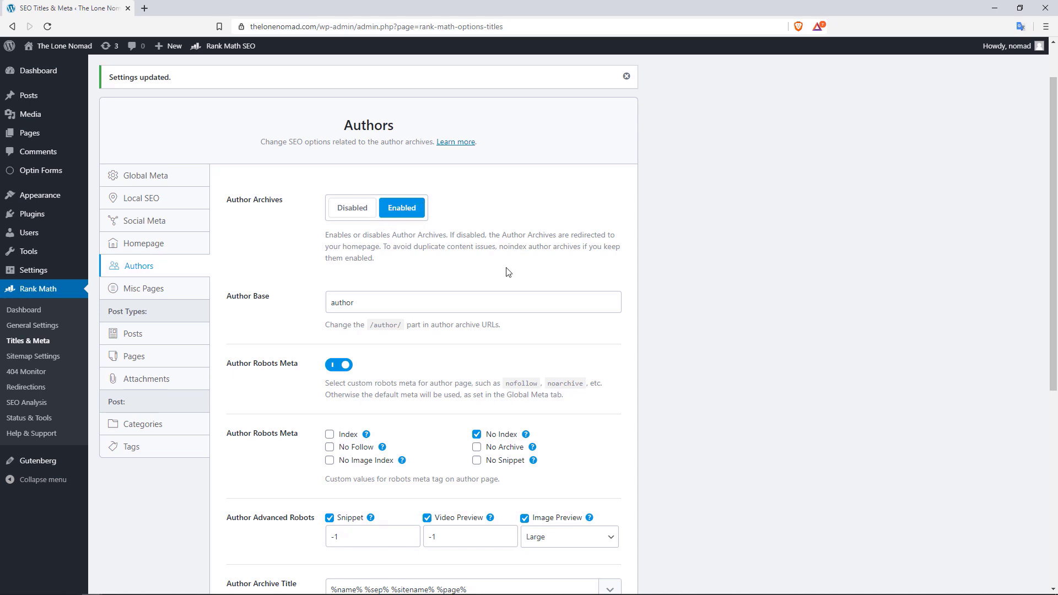
scroll(324, 317, "down", 2)
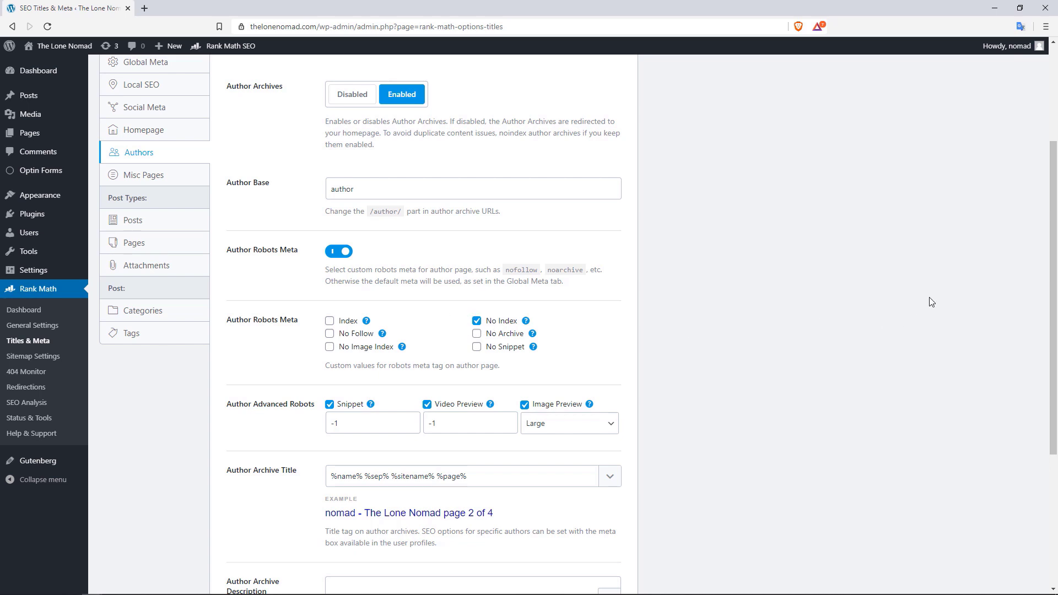
left_click_drag(1053, 280, 1053, 388)
left_click(290, 396)
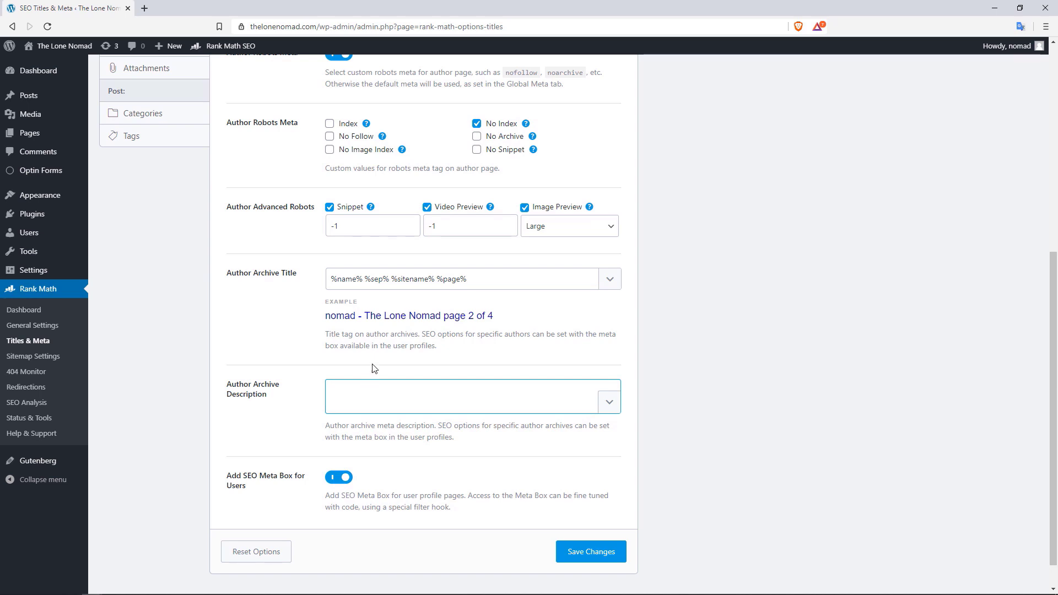
left_click(354, 277)
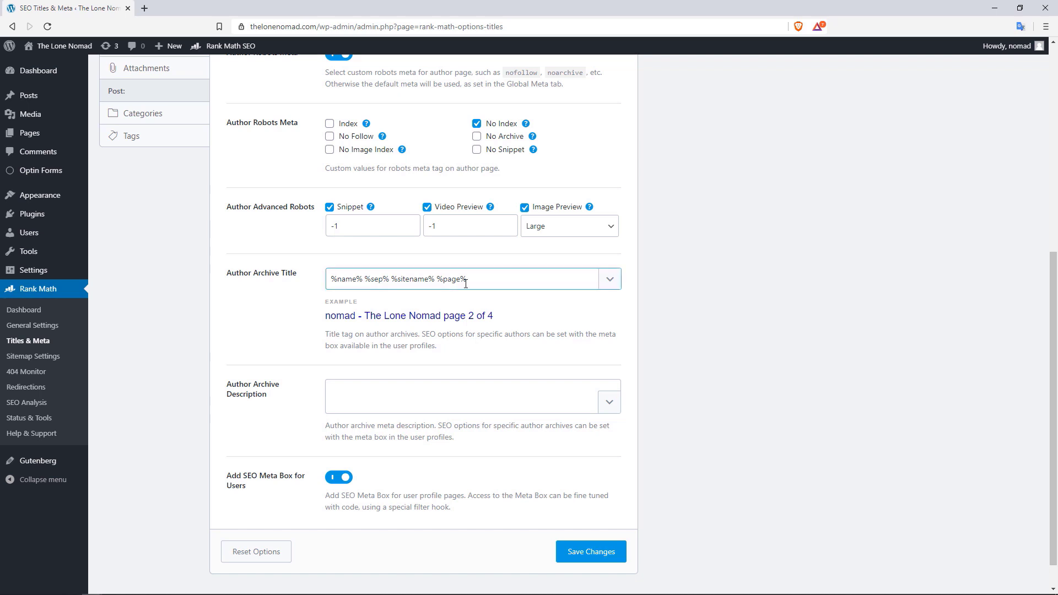
left_click_drag(475, 277, 339, 279)
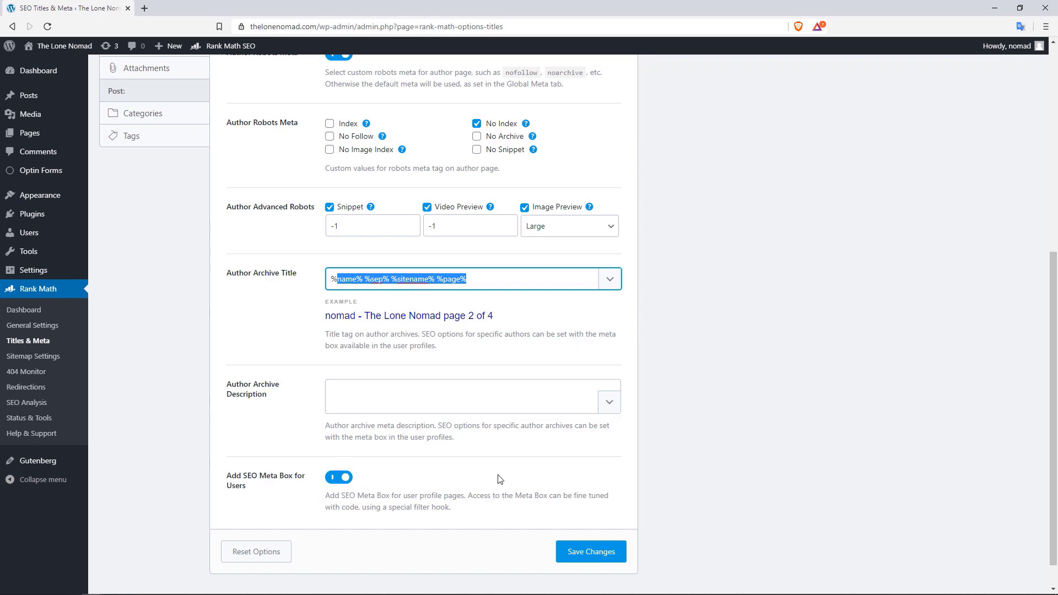
Set Author Archives to Disabled and save the changes
scroll(500, 479, "up", 7)
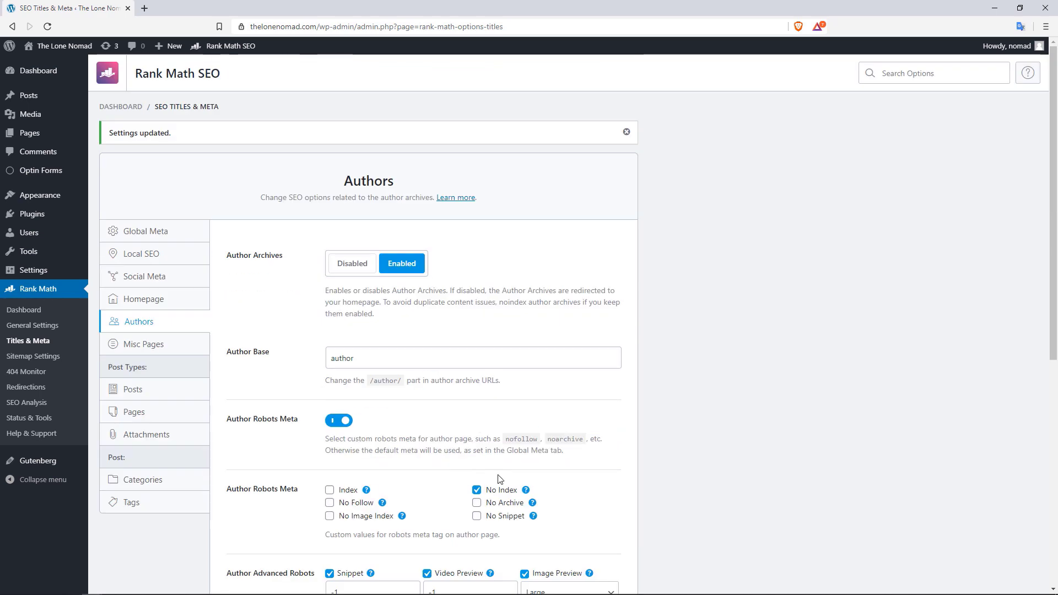
left_click(362, 274)
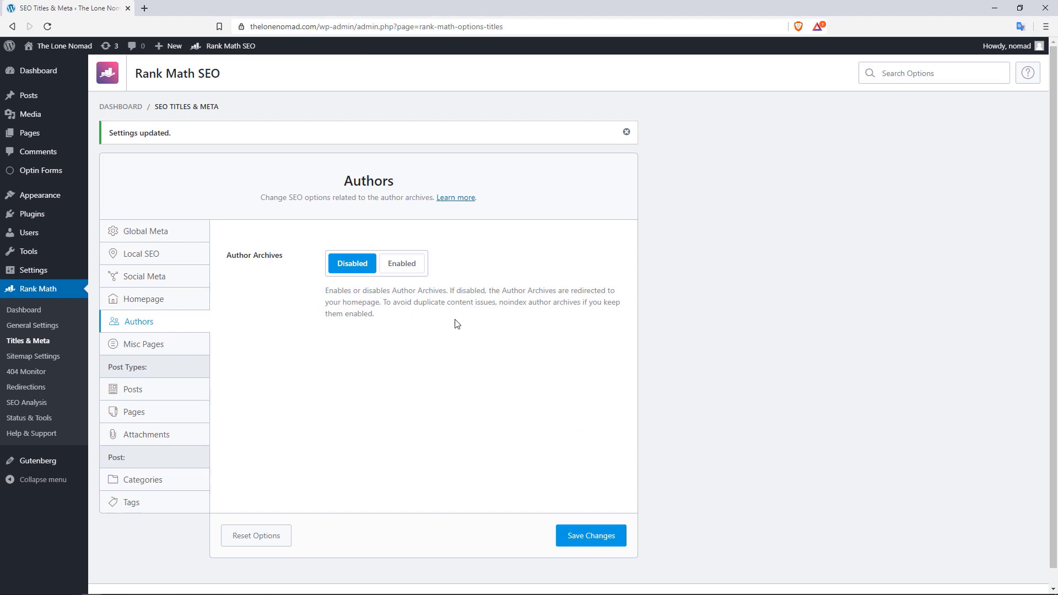
left_click(589, 539)
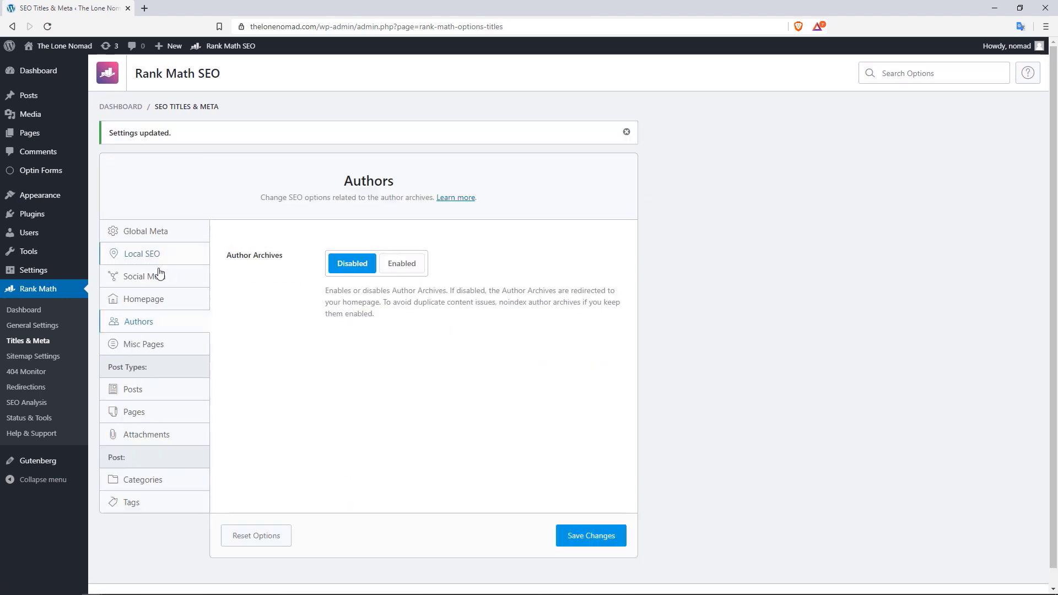
In Misc Pages, set Date Archives to Disabled so they redirect to the homepage
left_click(153, 347)
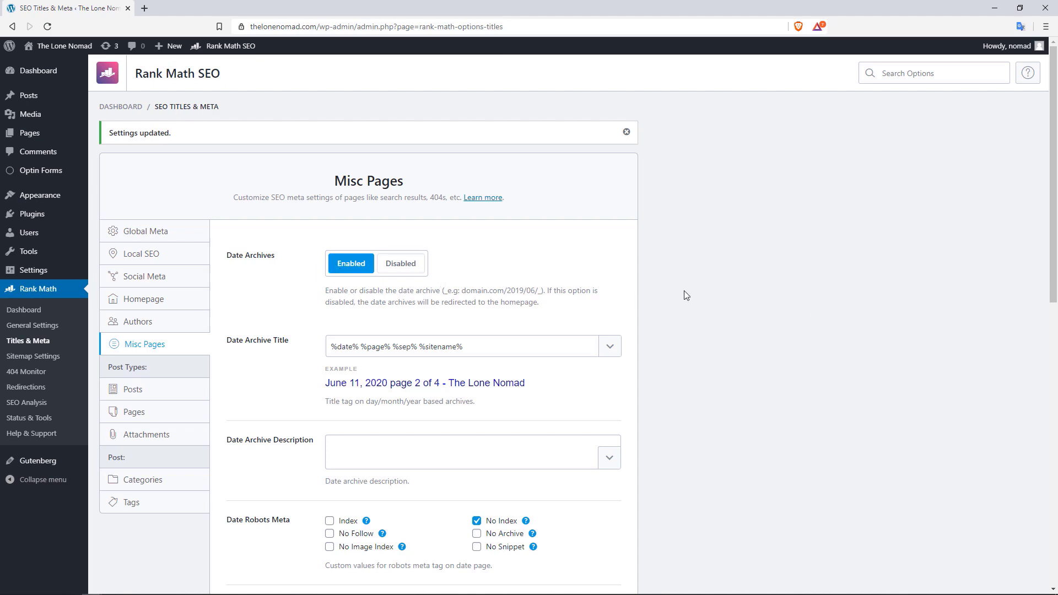
scroll(570, 294, "down", 9)
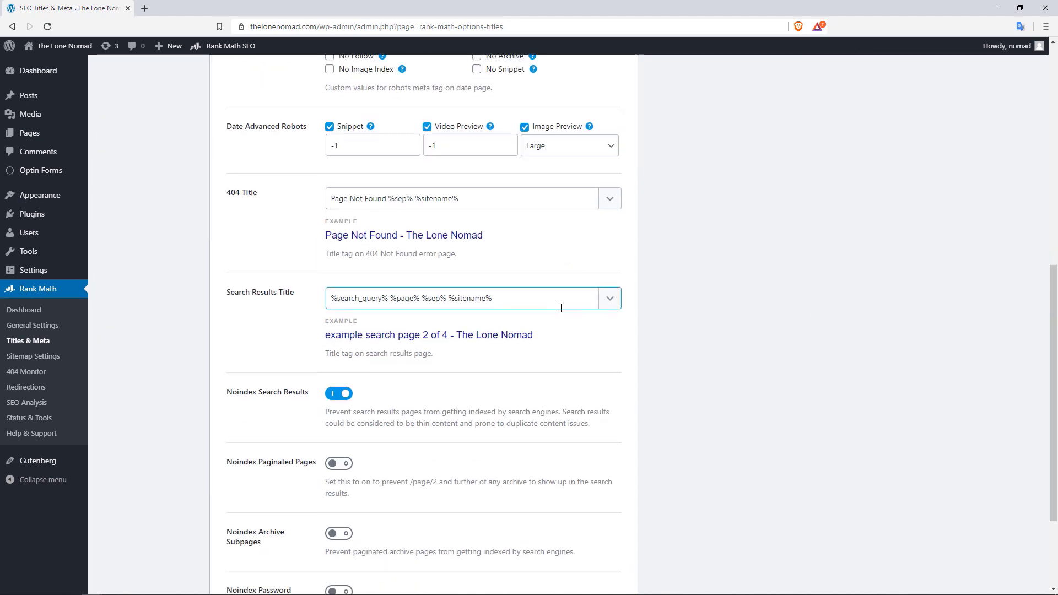
scroll(587, 309, "up", 9)
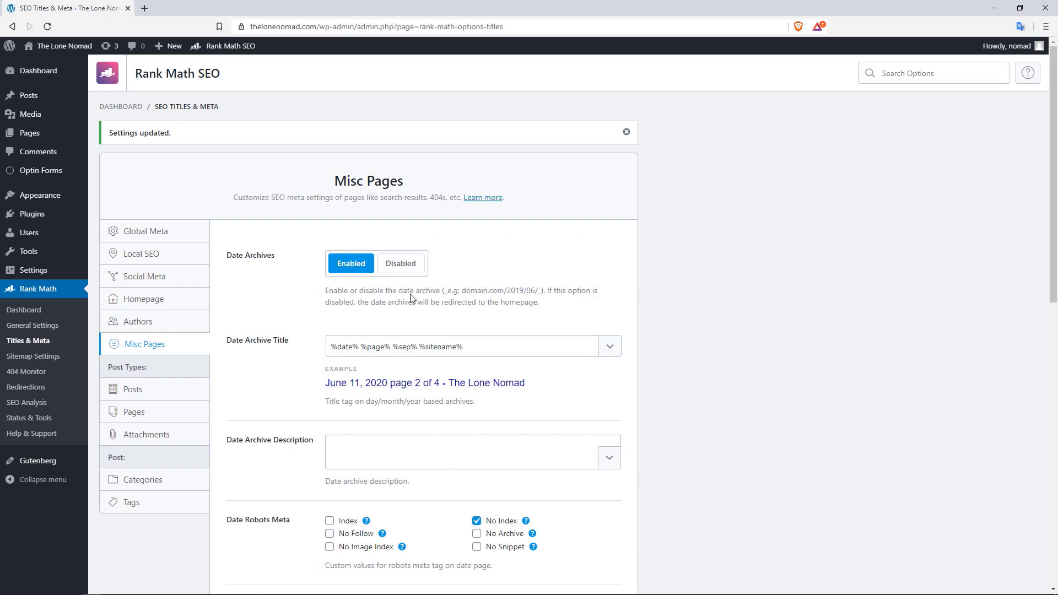
left_click(411, 266)
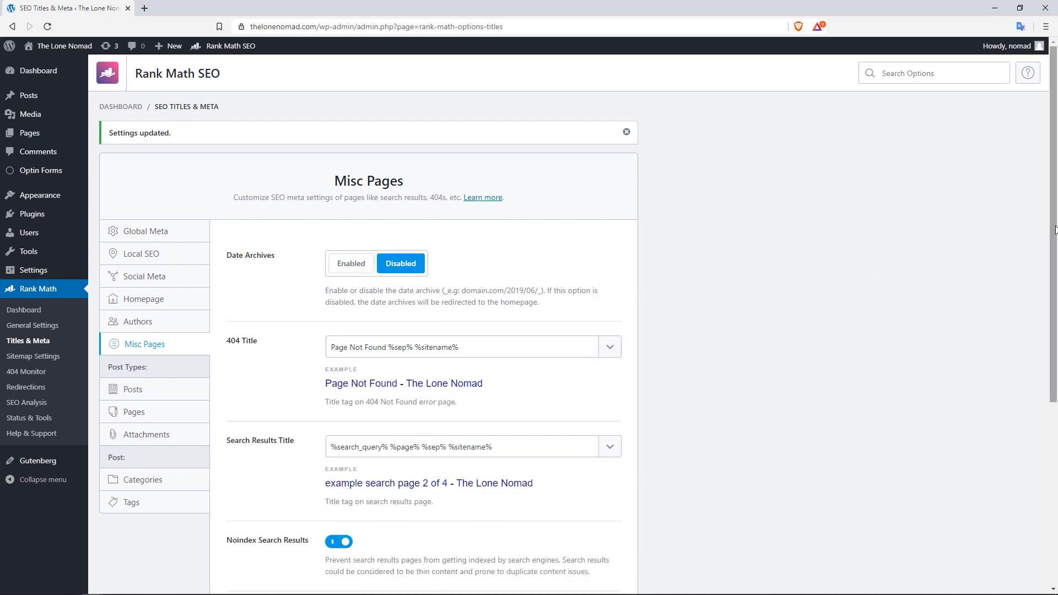
left_click_drag(1054, 230, 1054, 320)
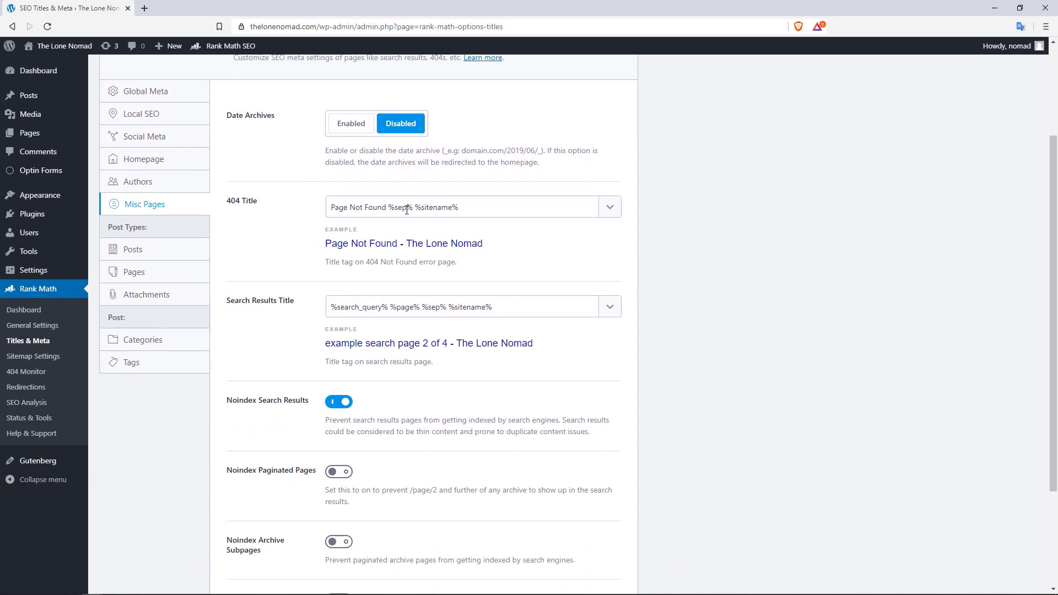
Prefix the 404 Title with 'Oh NOOOO' so it reads 'Oh NOOOO Page Not Found %sep% %sitename%'
left_click(351, 207)
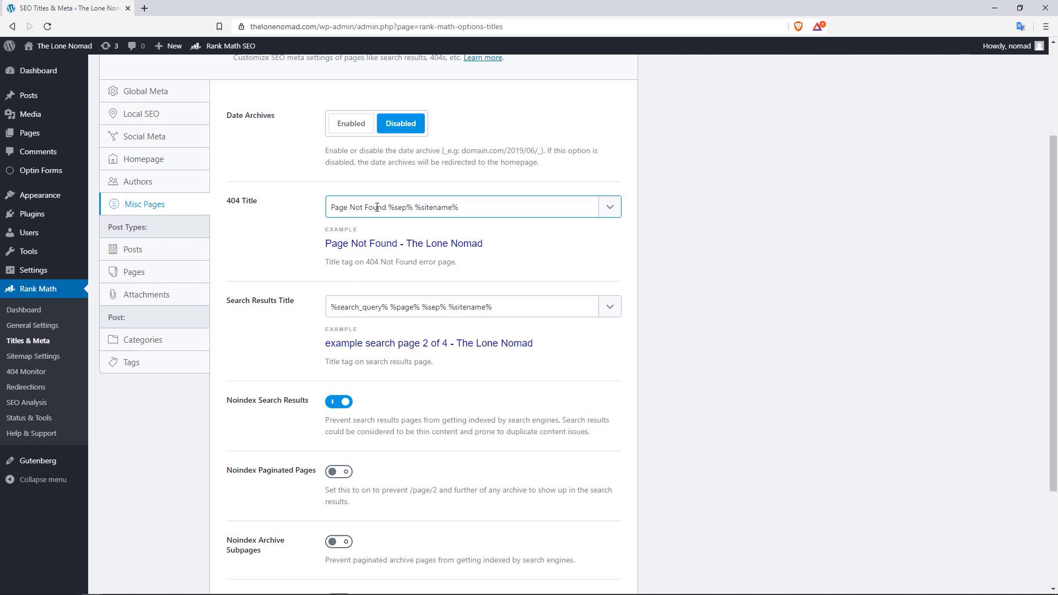
left_click(331, 208)
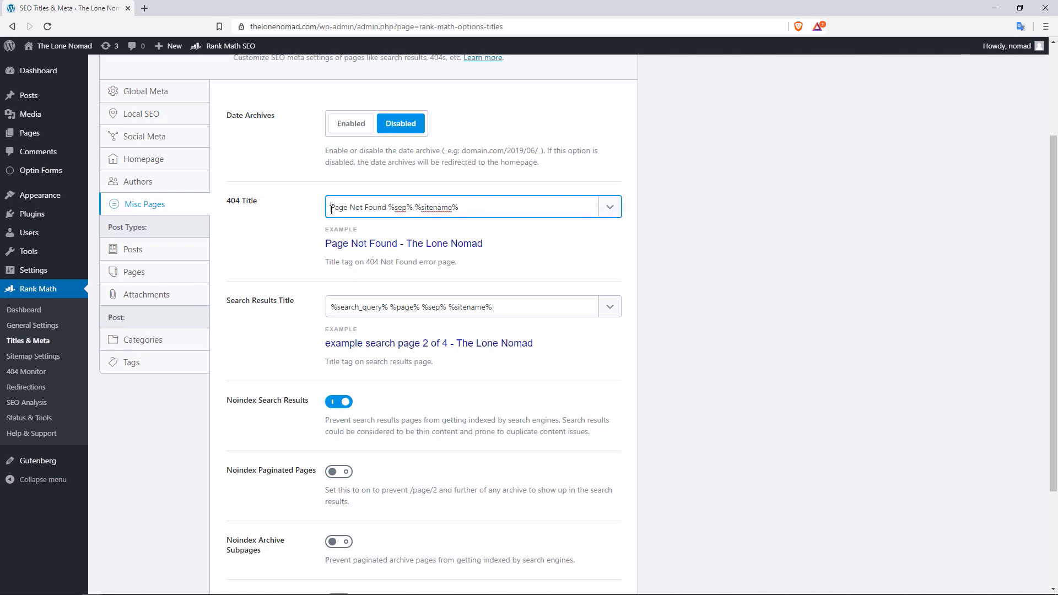
type("Oh NOOOO")
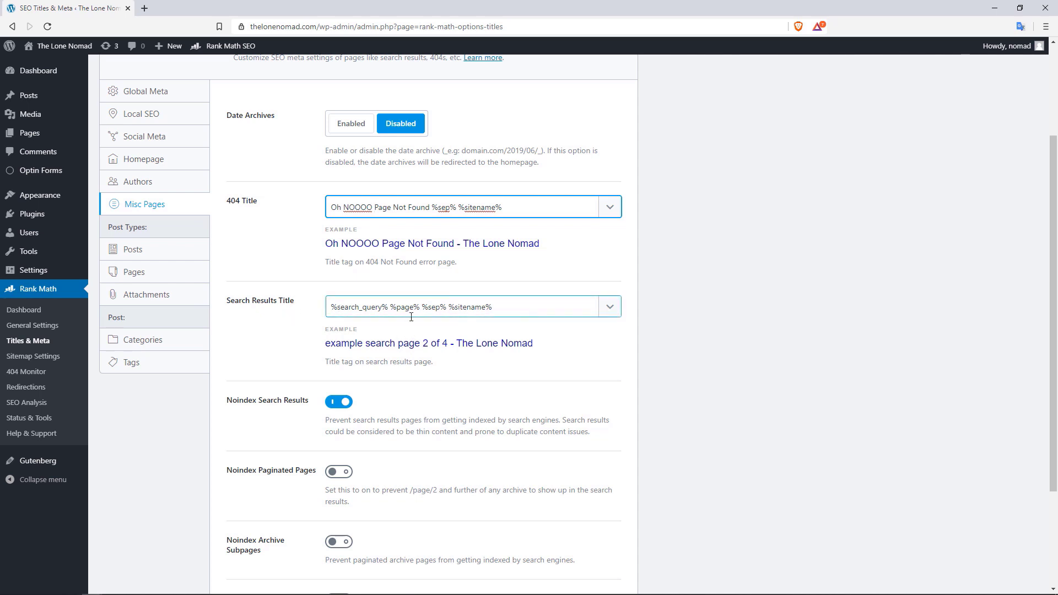
left_click_drag(1054, 249, 1056, 320)
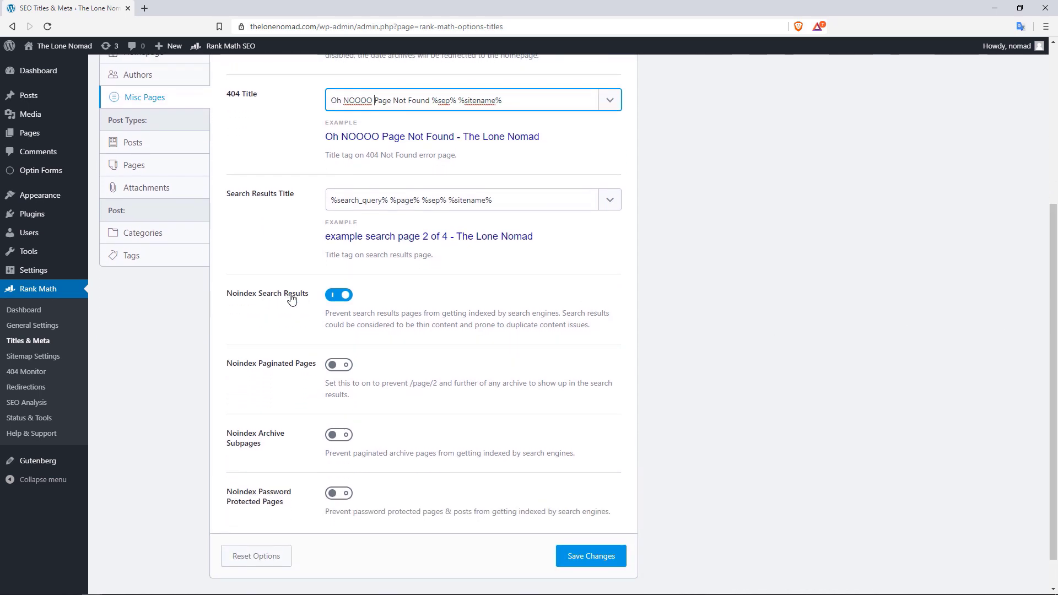
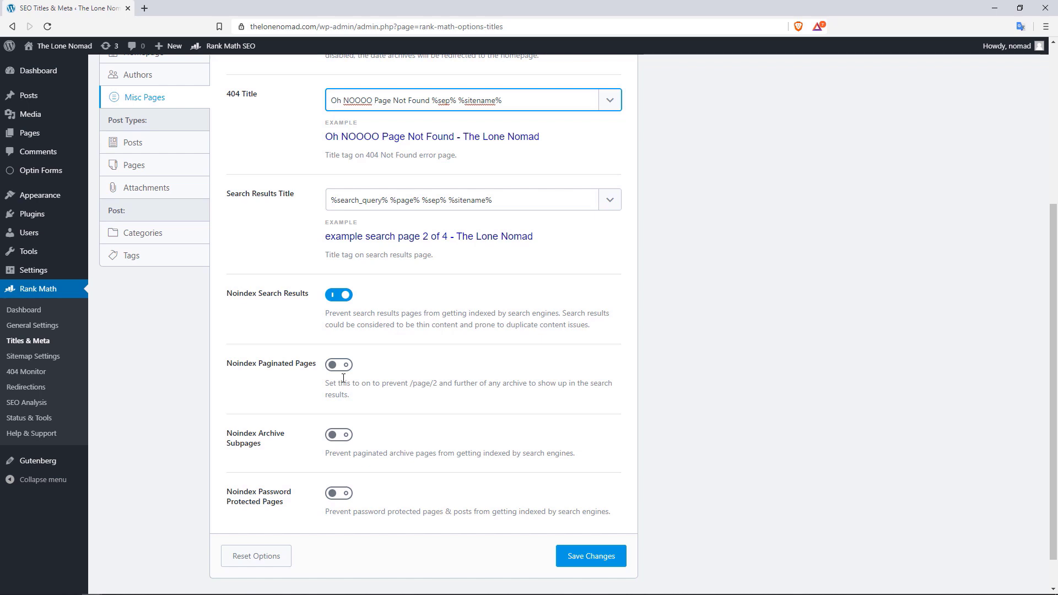
Turn on noindex for archive subpages and password-protected pages, then save the Misc Pages settings
left_click(337, 436)
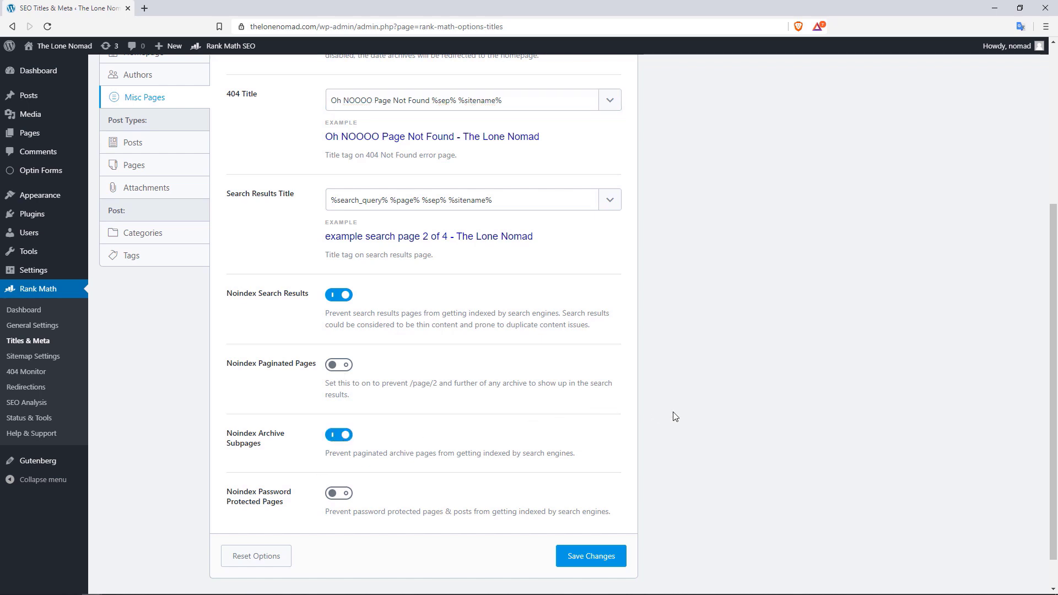
scroll(1019, 320, "down", 1)
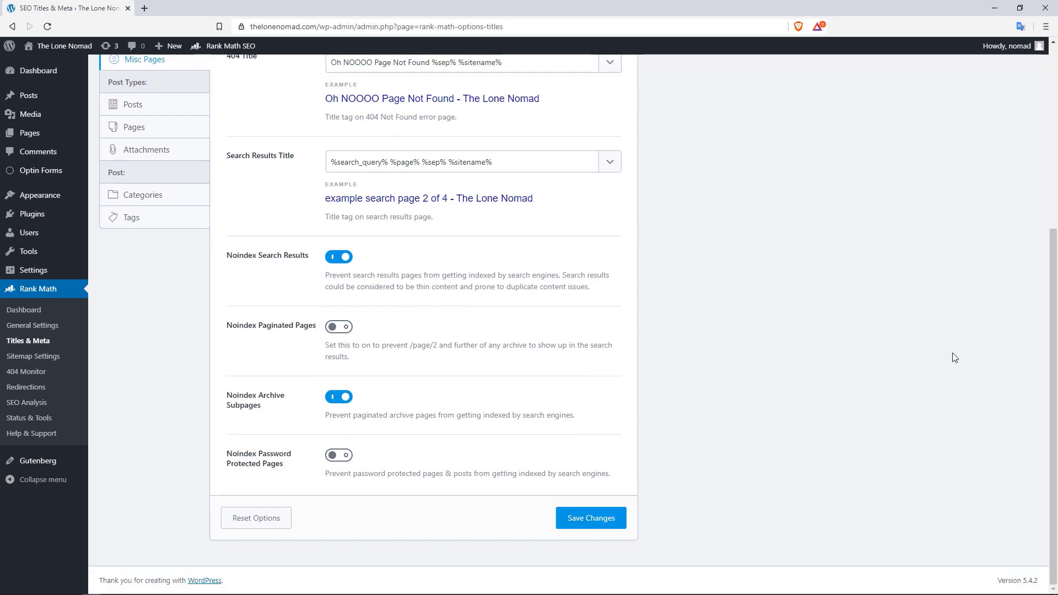
left_click(342, 457)
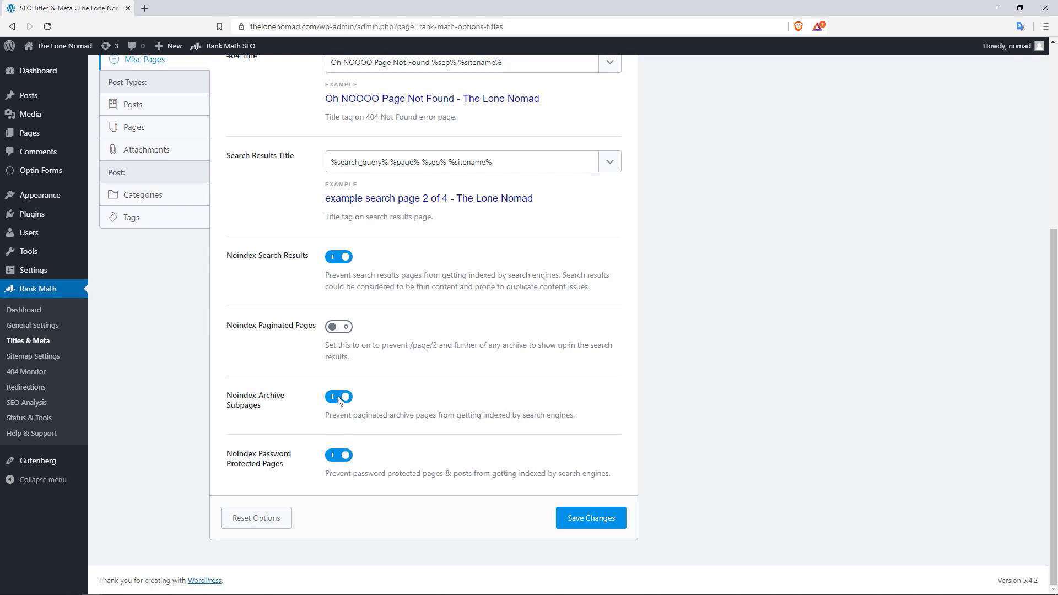
left_click(586, 522)
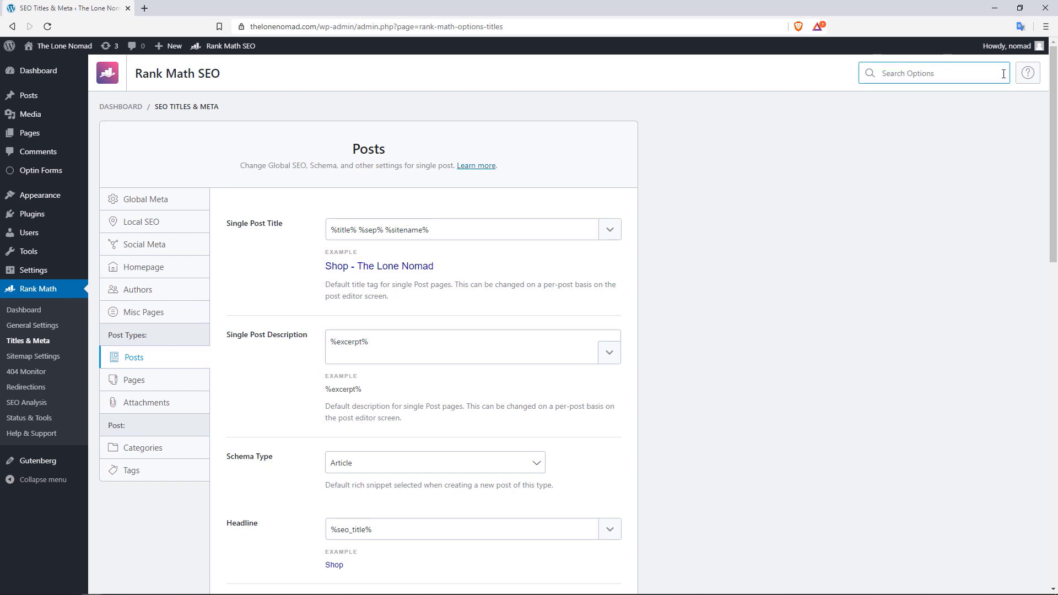
Delete ' %sep% %sitename%' so Single Post Title is just %title%, leaving the description template unchanged
left_click_drag(1054, 117, 1055, 128)
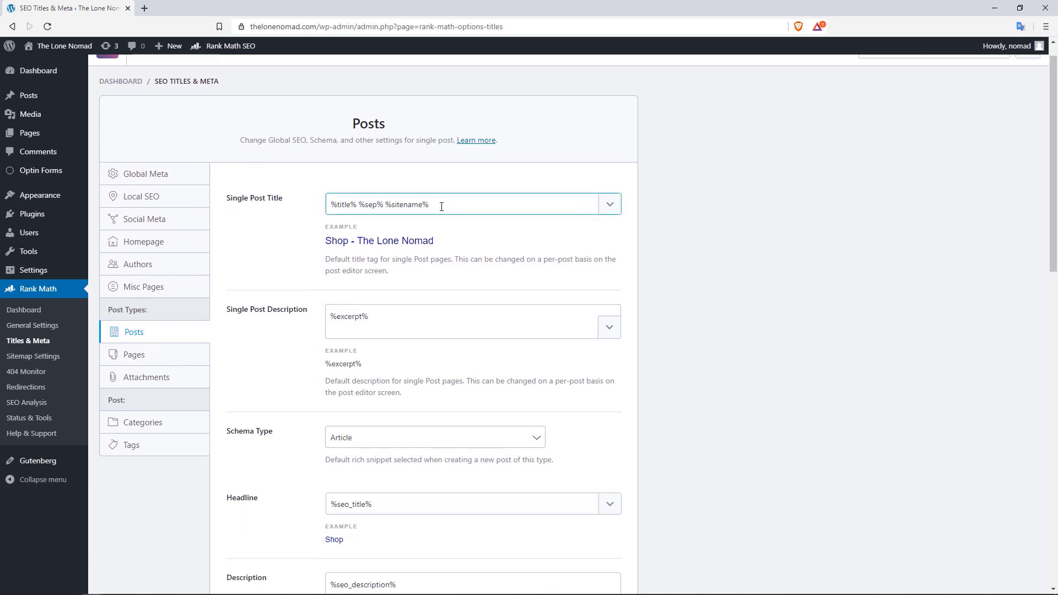
left_click_drag(438, 205, 360, 204)
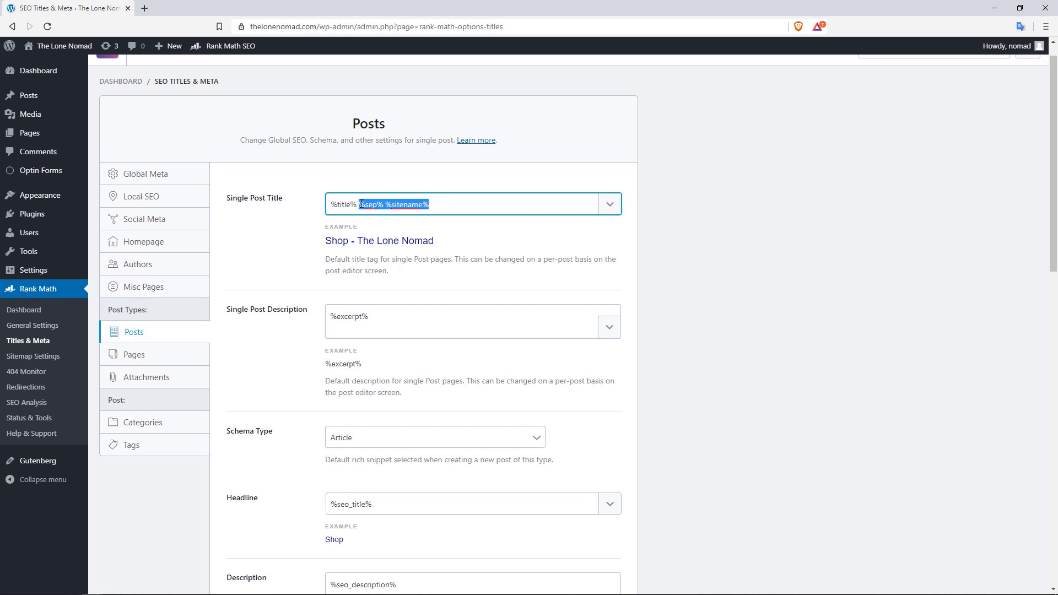
key("BackSpace")
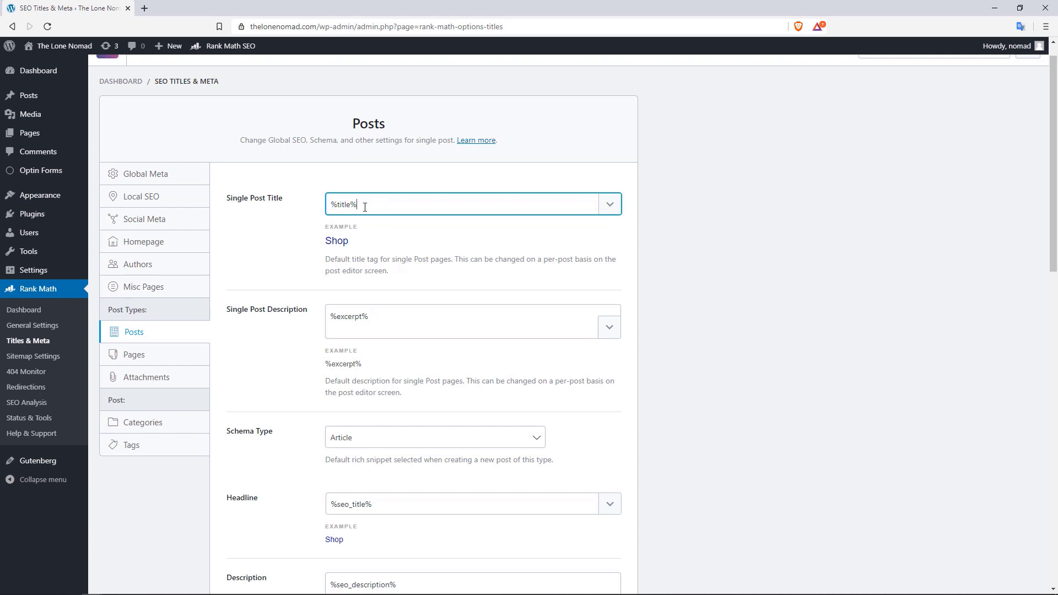
left_click_drag(361, 207, 337, 206)
left_click_drag(1055, 202, 1055, 214)
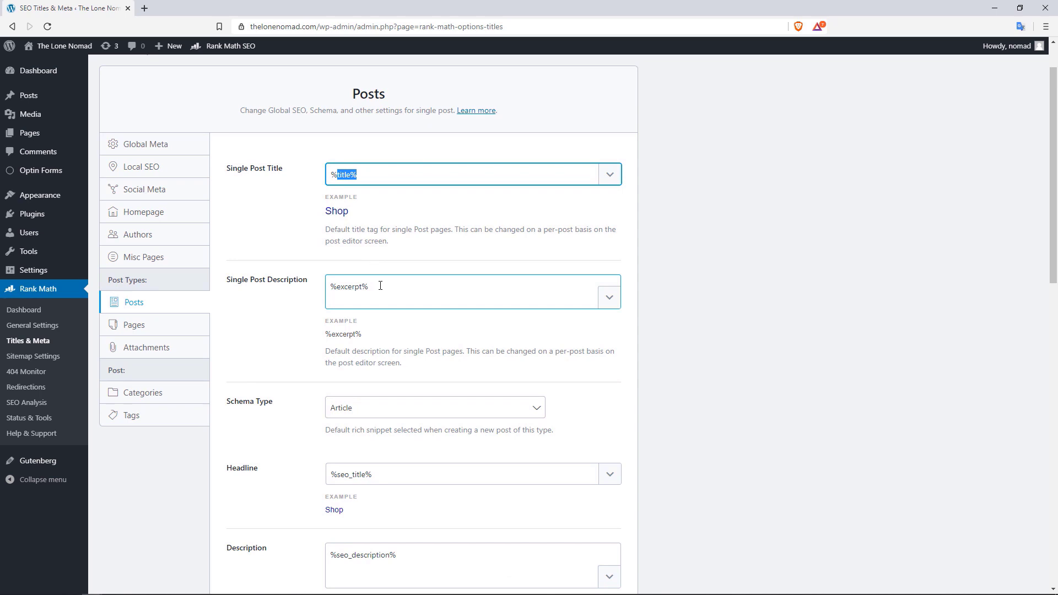
left_click_drag(380, 285, 353, 287)
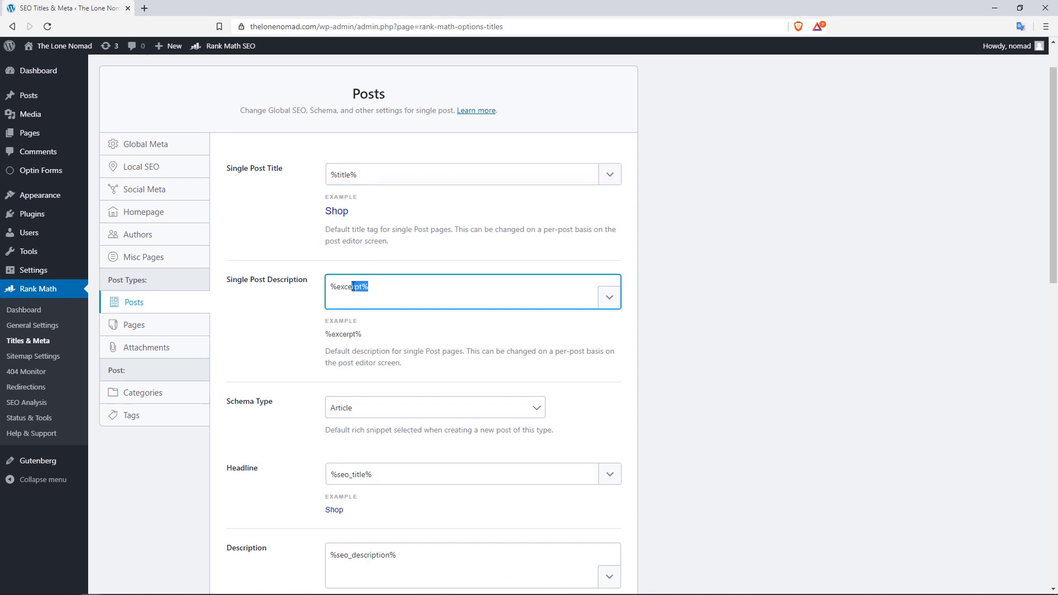
left_click(753, 281)
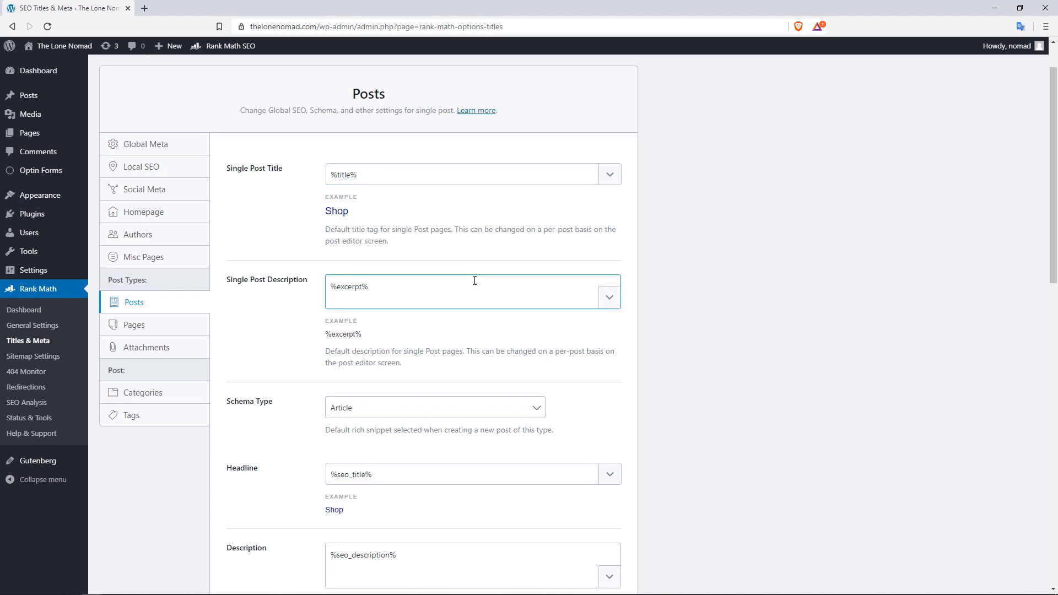
left_click_drag(1054, 156, 1054, 235)
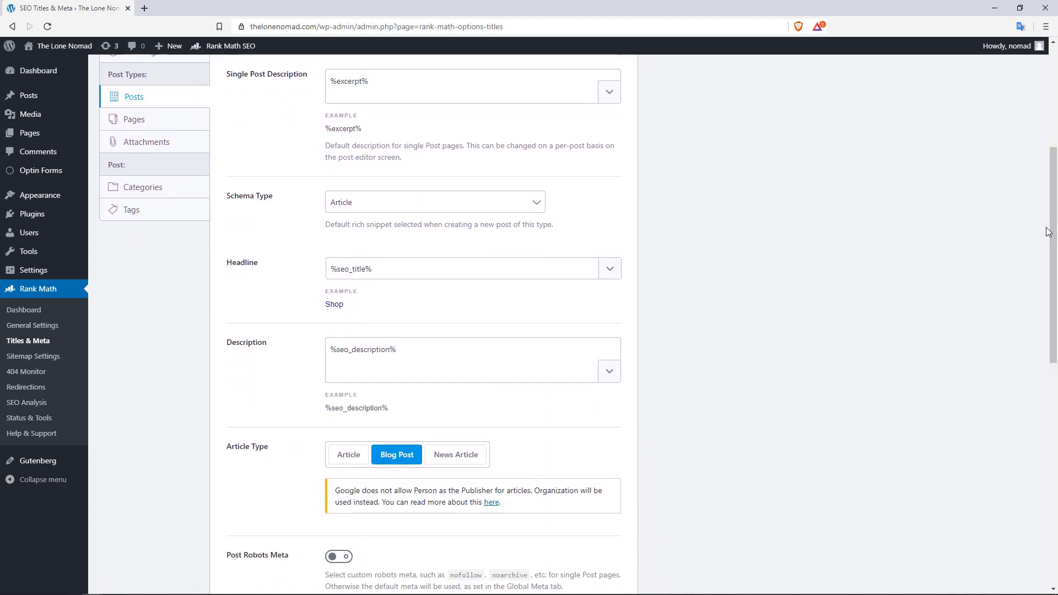
Keep Article as the post schema type, review the headline and description, and leave Post Robots Meta off
left_click(536, 210)
left_click(536, 209)
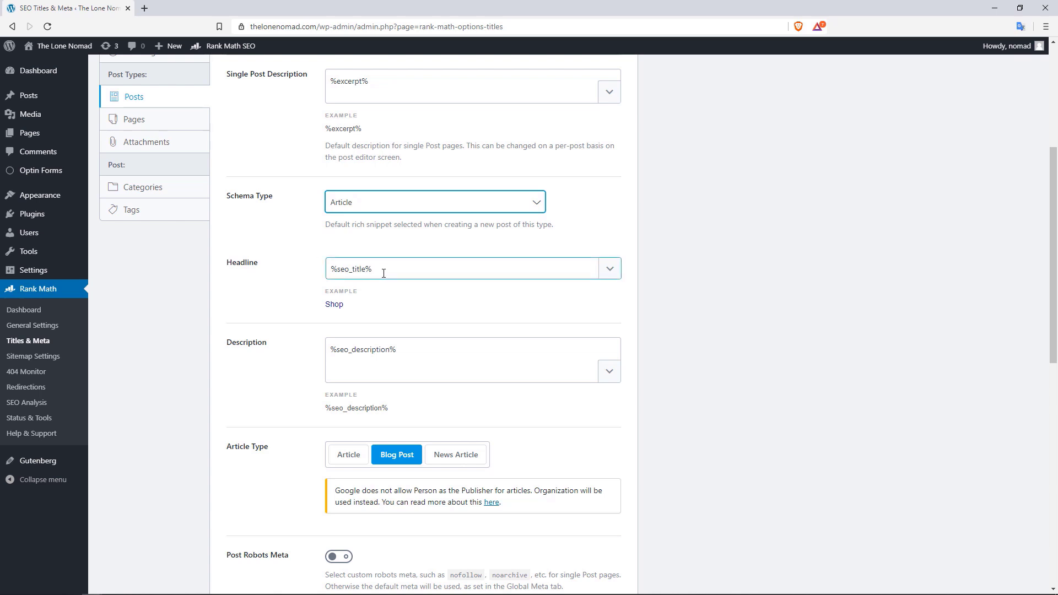
left_click_drag(384, 270, 326, 276)
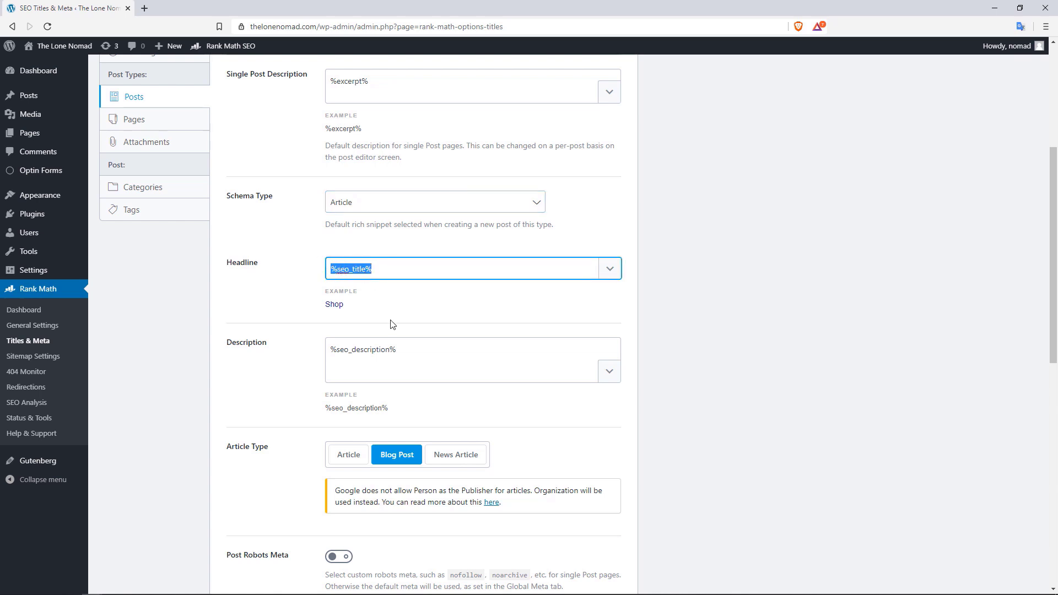
left_click_drag(406, 349, 351, 351)
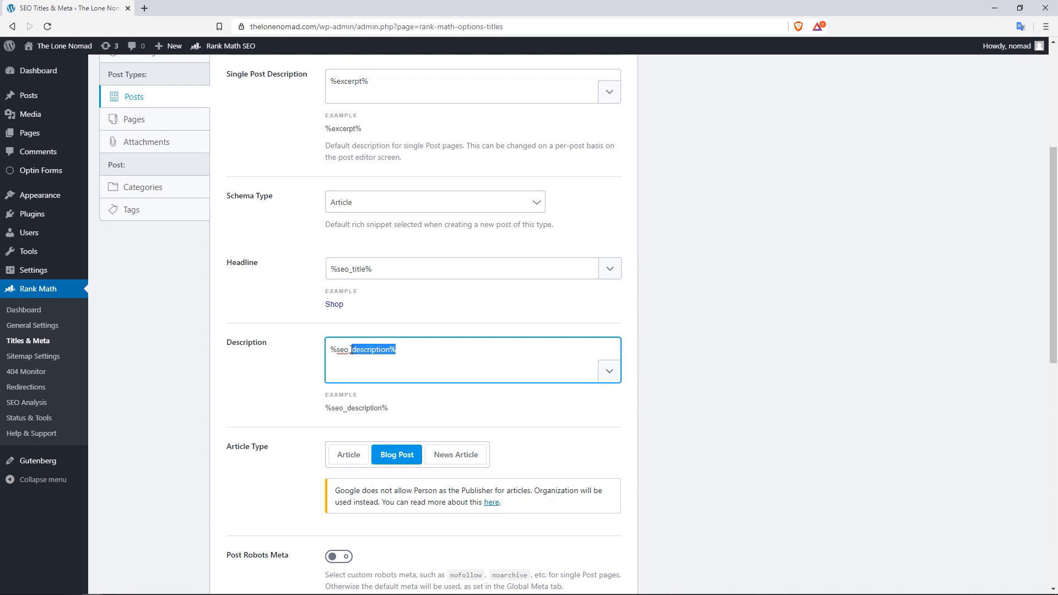
left_click_drag(1052, 307, 1038, 411)
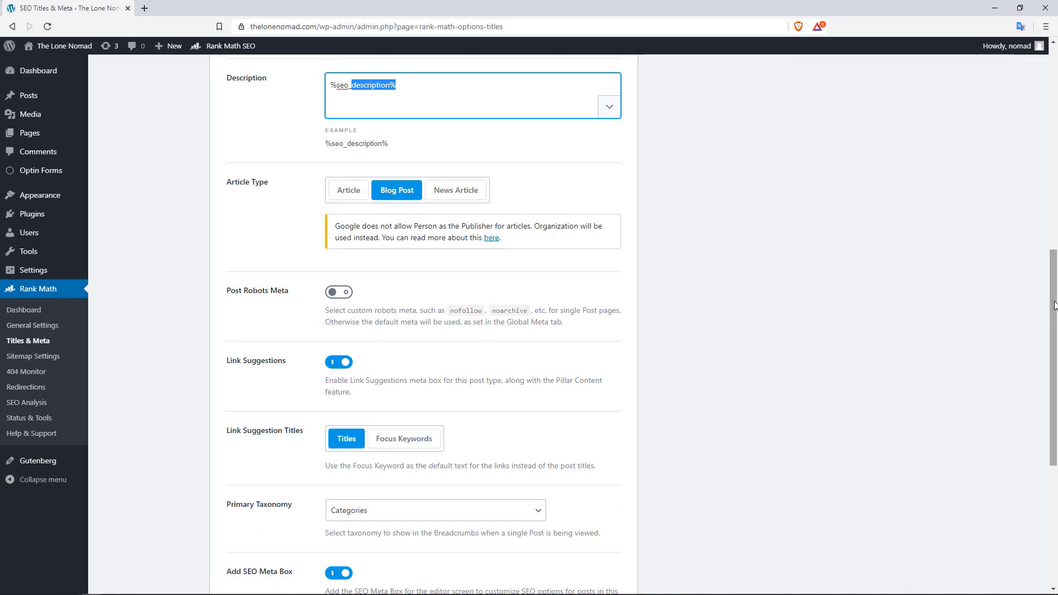
left_click_drag(1050, 306, 1050, 326)
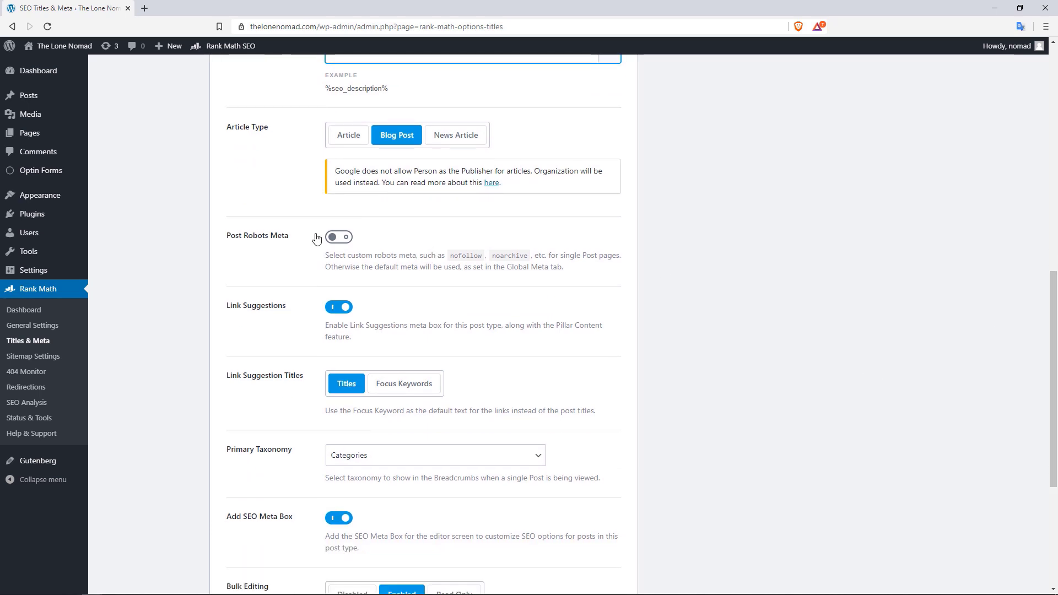
left_click(338, 237)
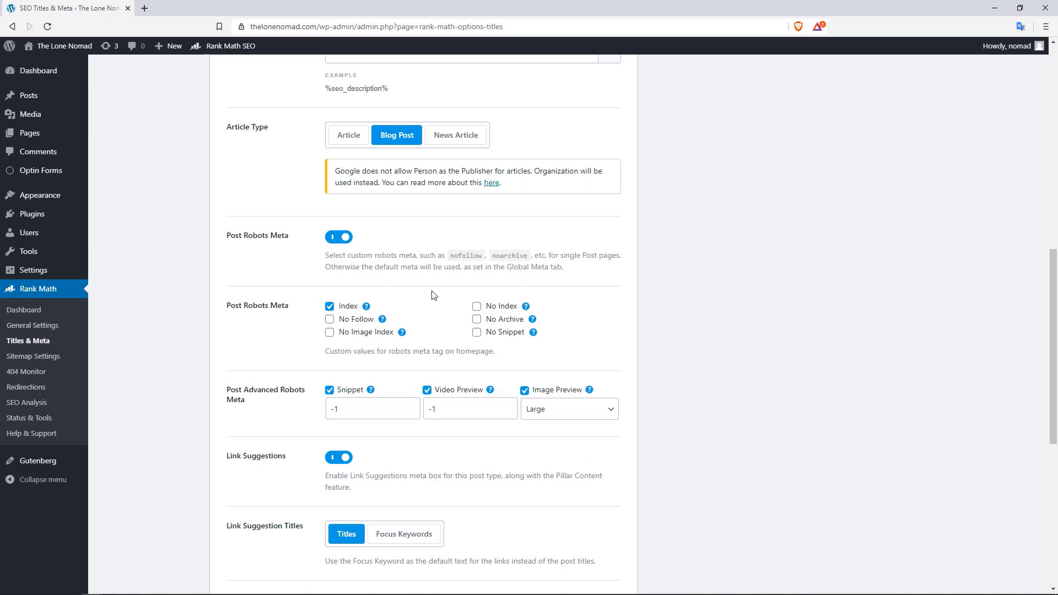
left_click(338, 237)
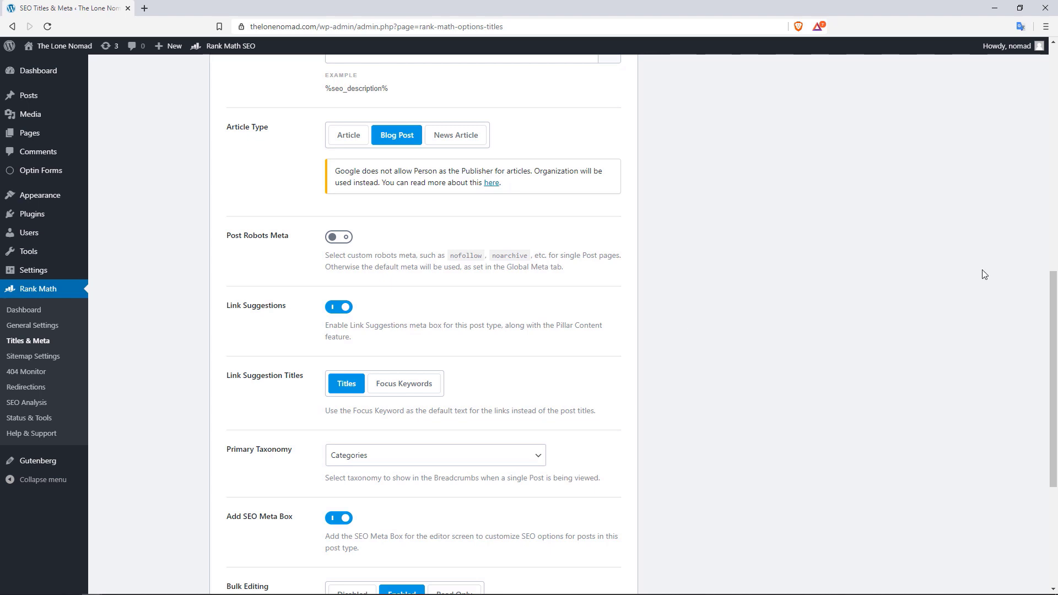
Keep Categories as the Primary Taxonomy and save the Posts settings
scroll(1056, 292, "down", 1)
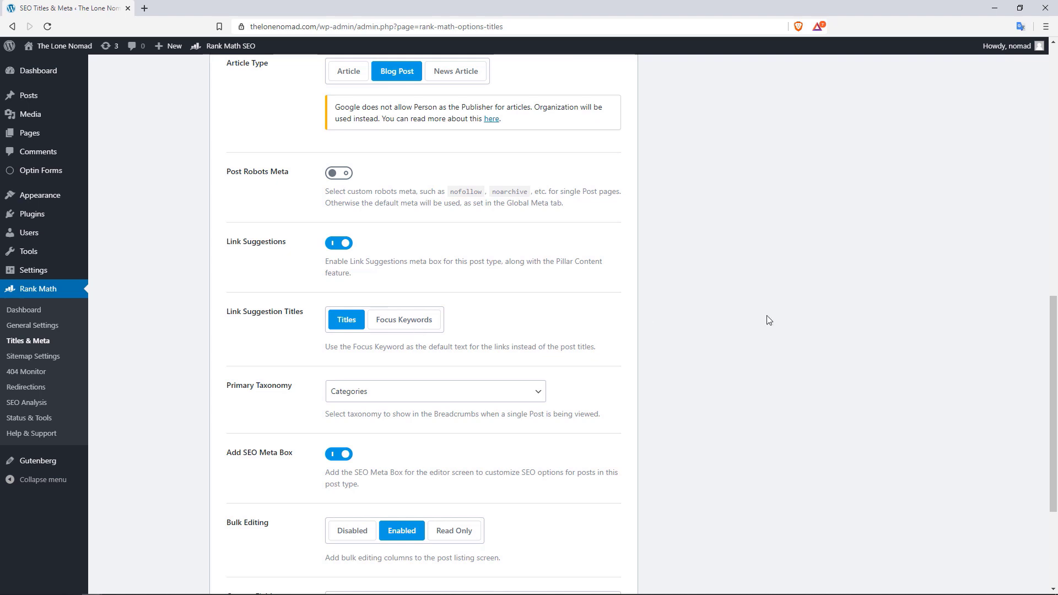
scroll(1054, 332, "down", 2)
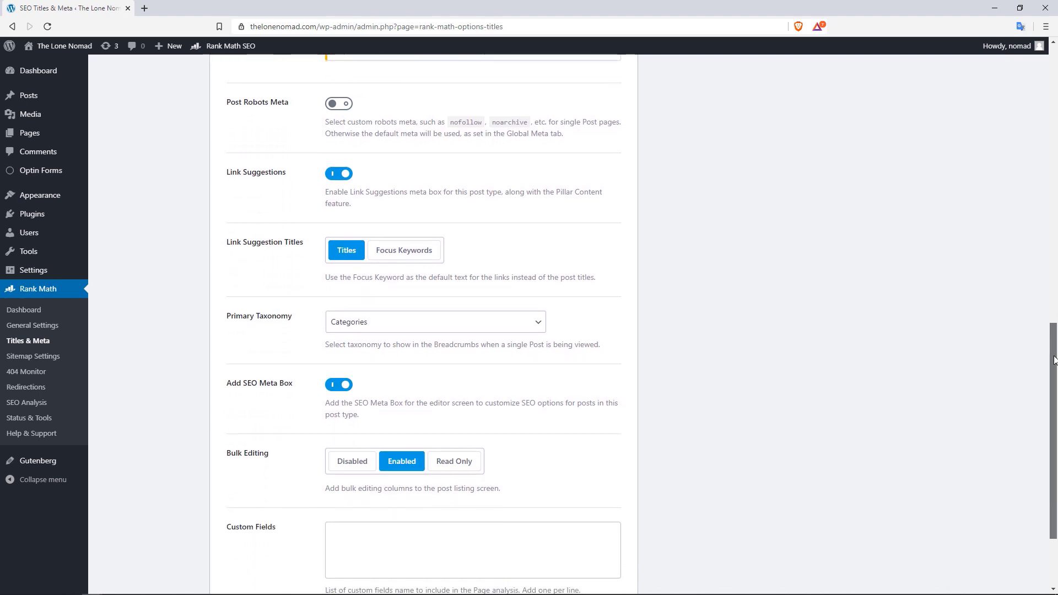
left_click(438, 301)
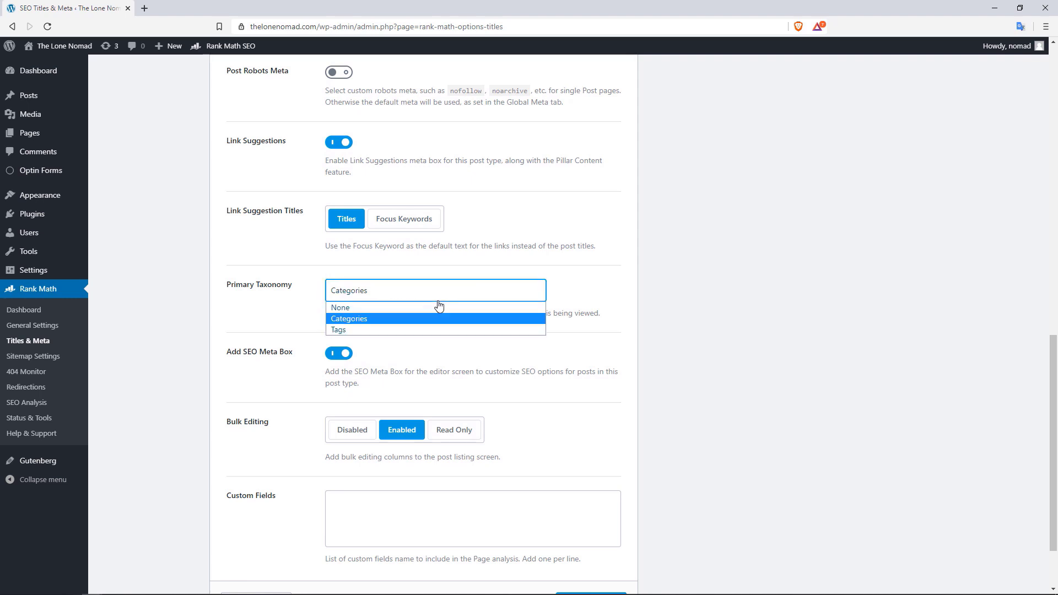
left_click(373, 319)
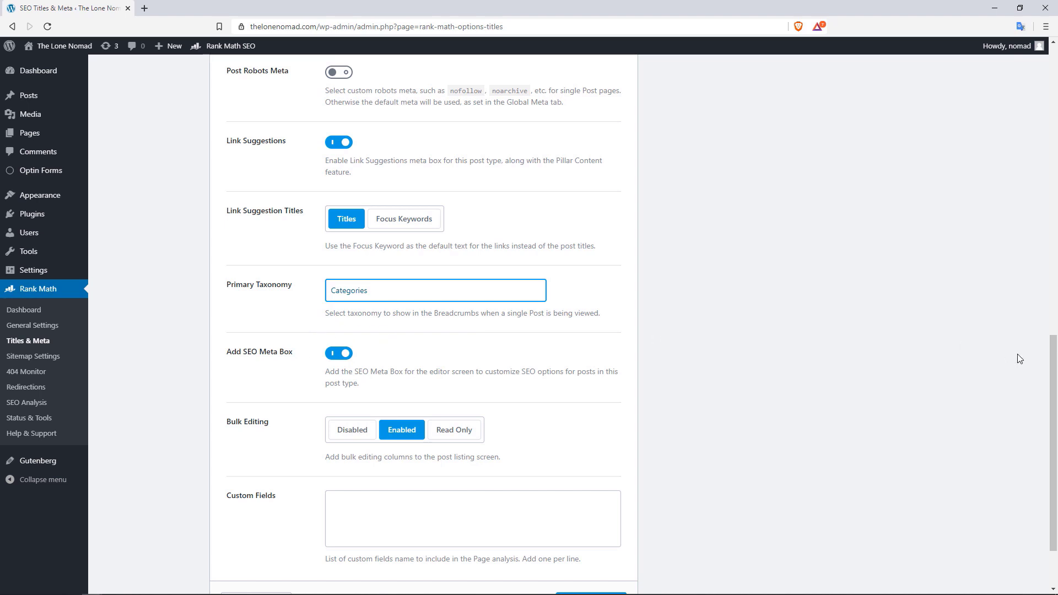
left_click_drag(1055, 356, 1055, 391)
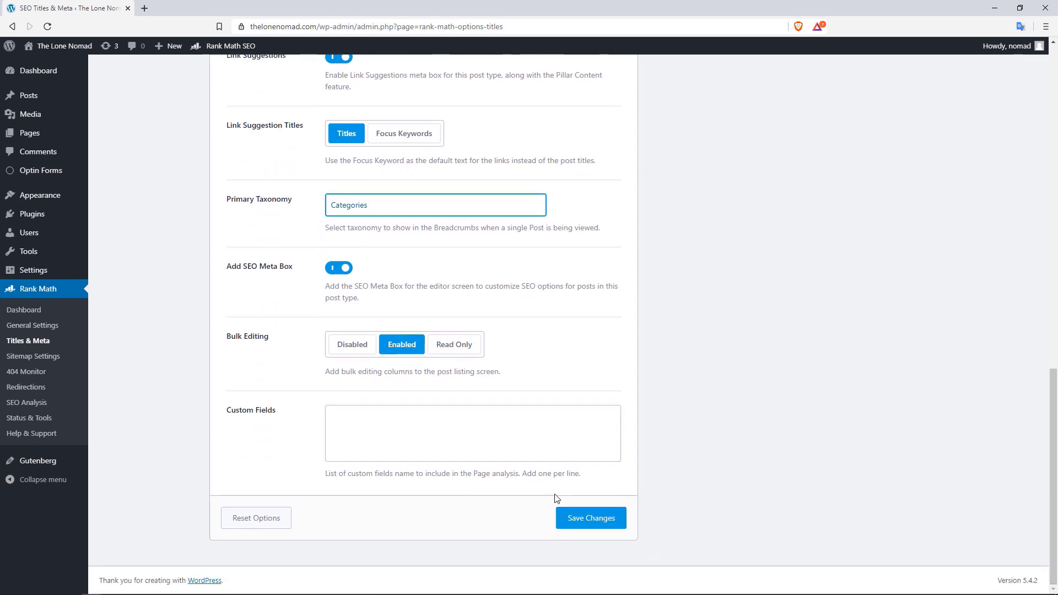
left_click(609, 523)
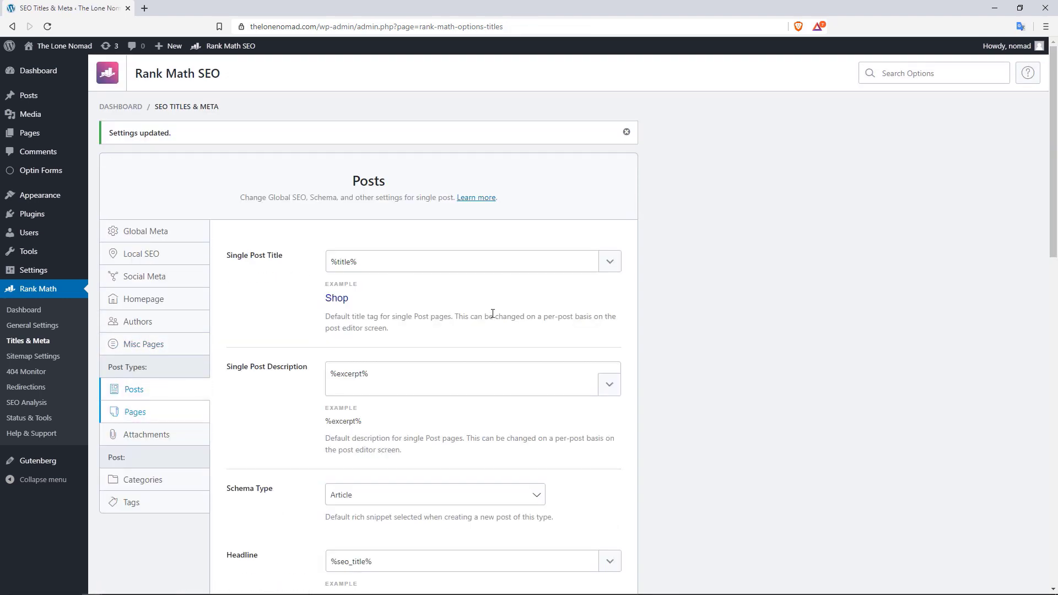
Open the Attachments settings, showing Single Media Title %title% %sep% %sitename% and media set to No Index
left_click_drag(1054, 141, 1053, 226)
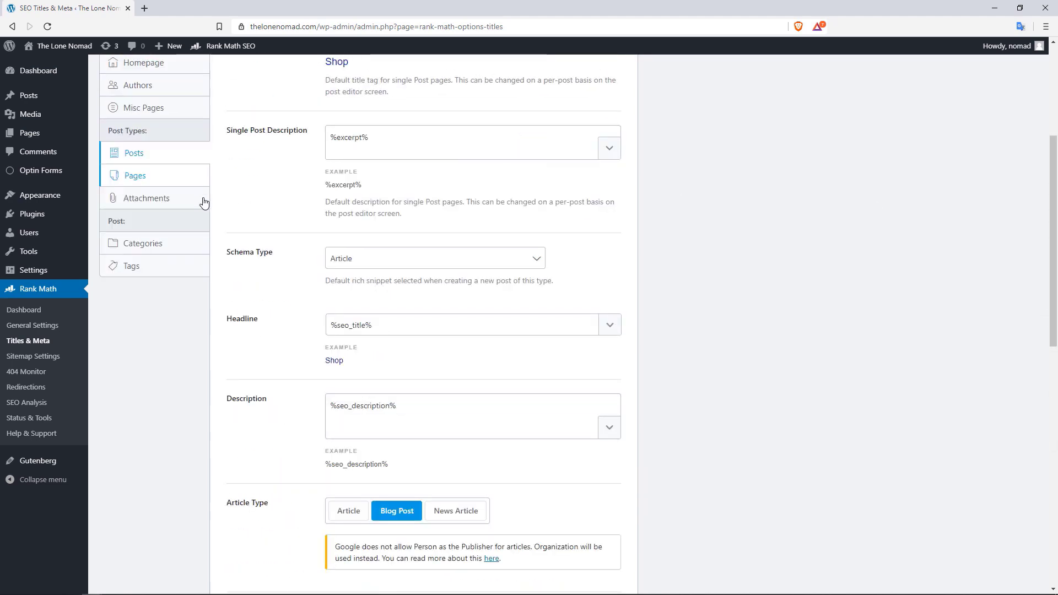
left_click(164, 197)
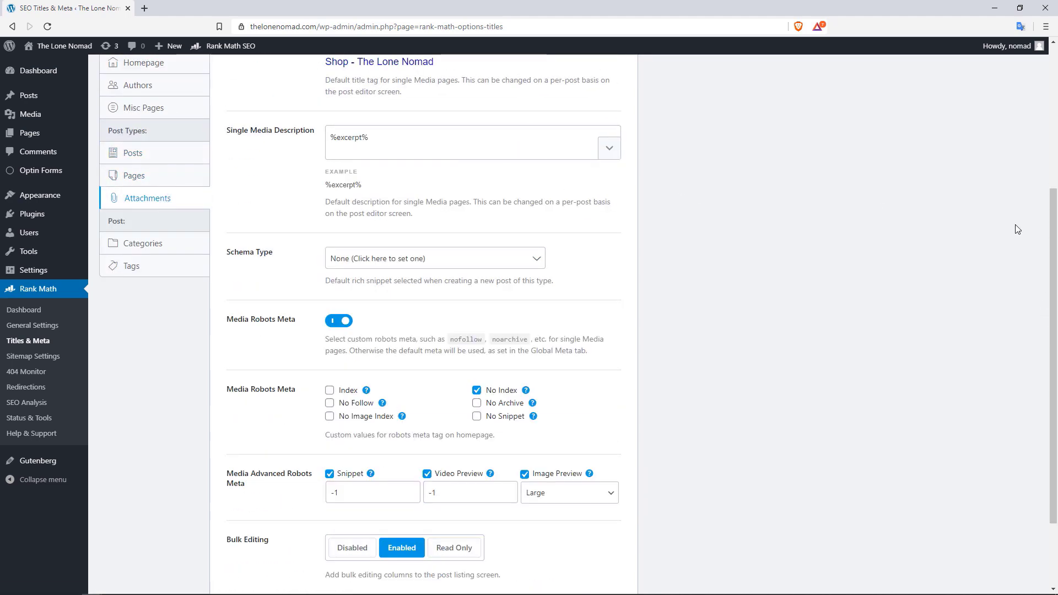
left_click_drag(1054, 269, 1045, 182)
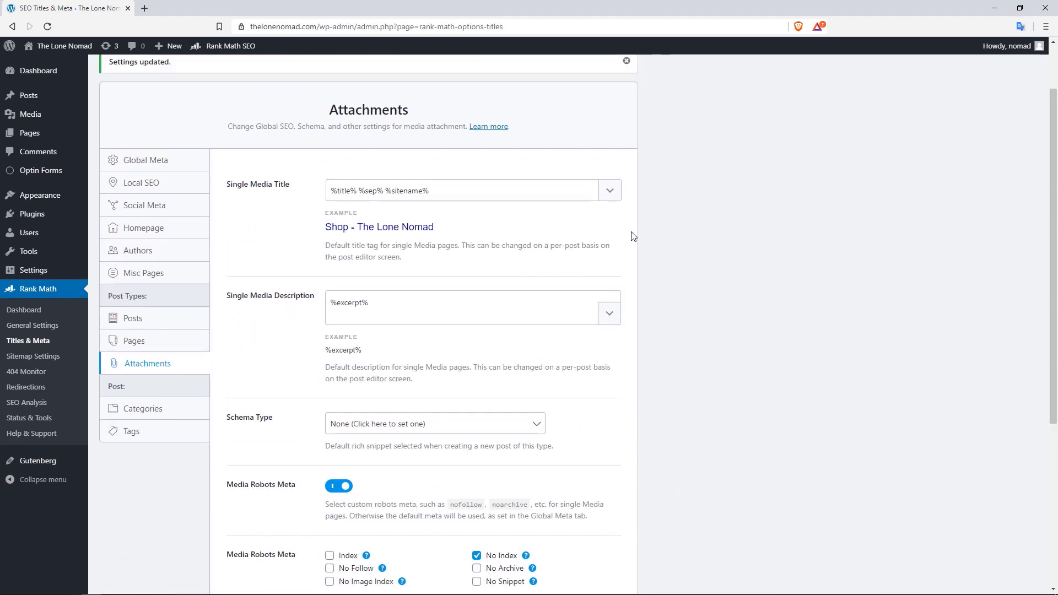
Turn on custom robots meta for Category archives
left_click(145, 411)
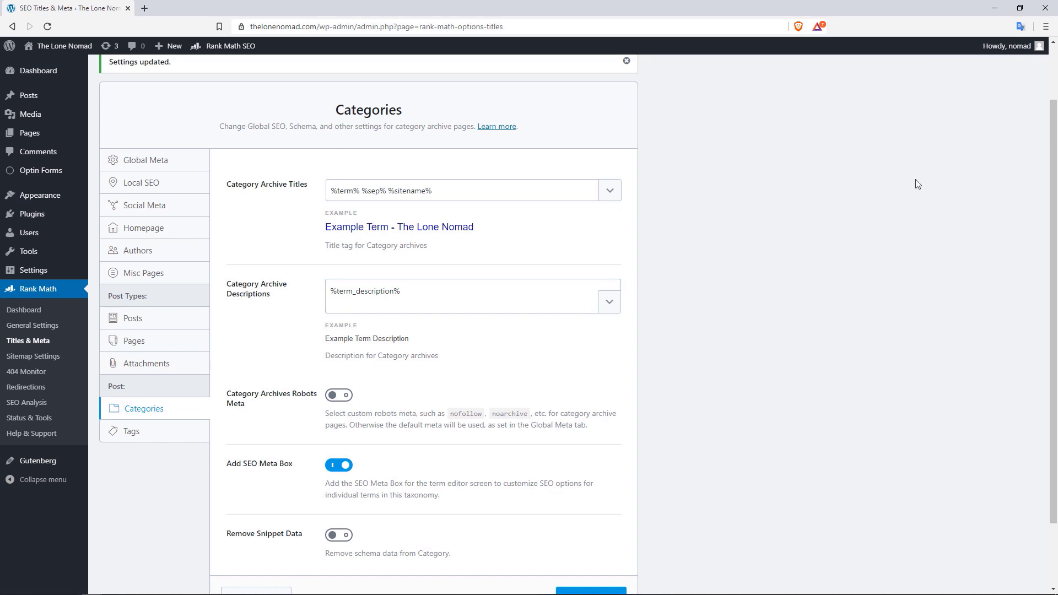
left_click_drag(1056, 161, 1057, 222)
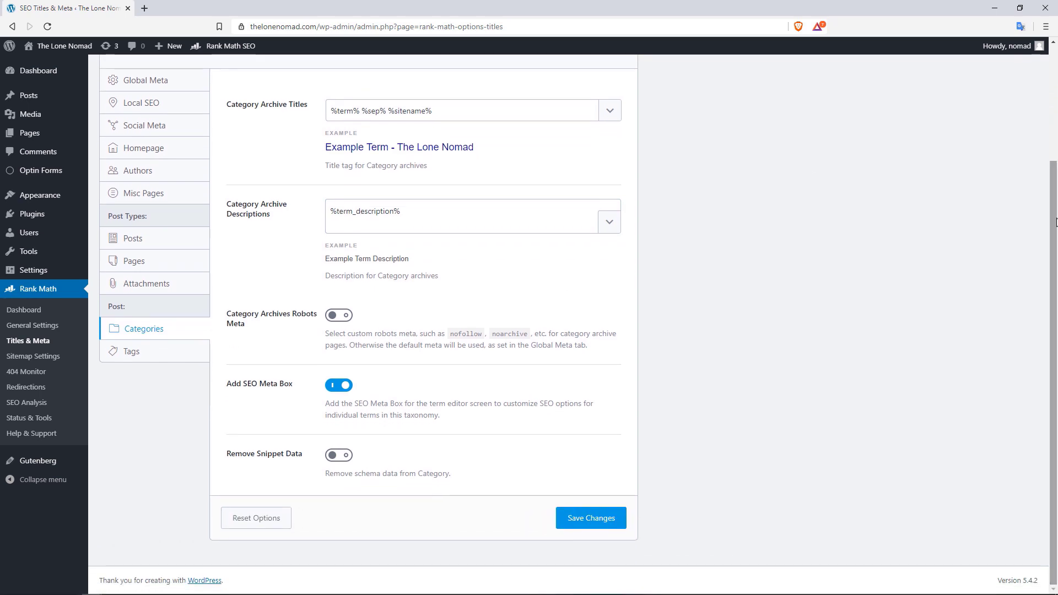
left_click(339, 315)
left_click(477, 385)
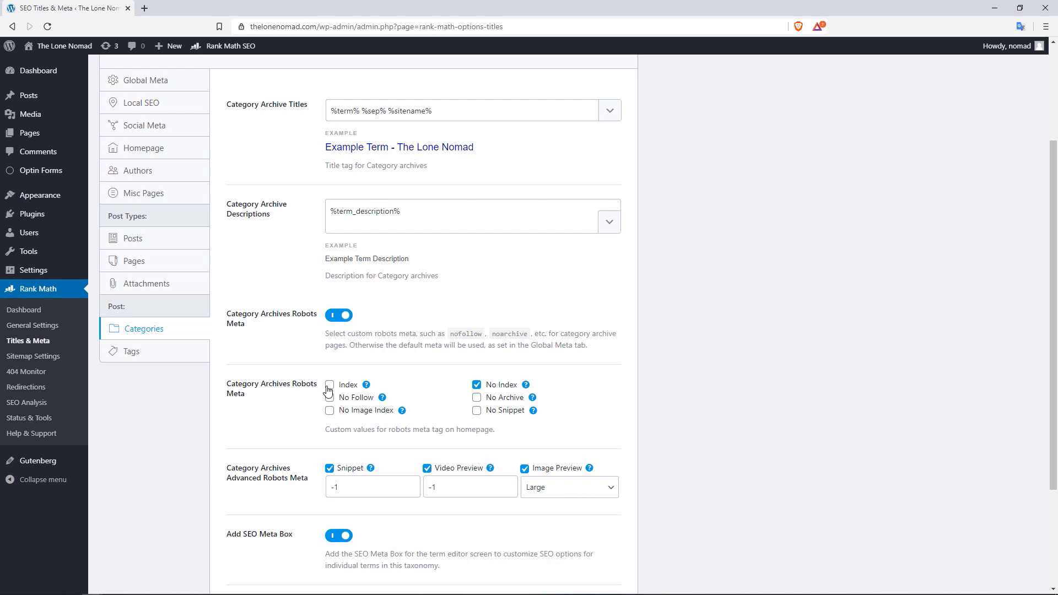
Save the Tags archive settings
left_click(139, 351)
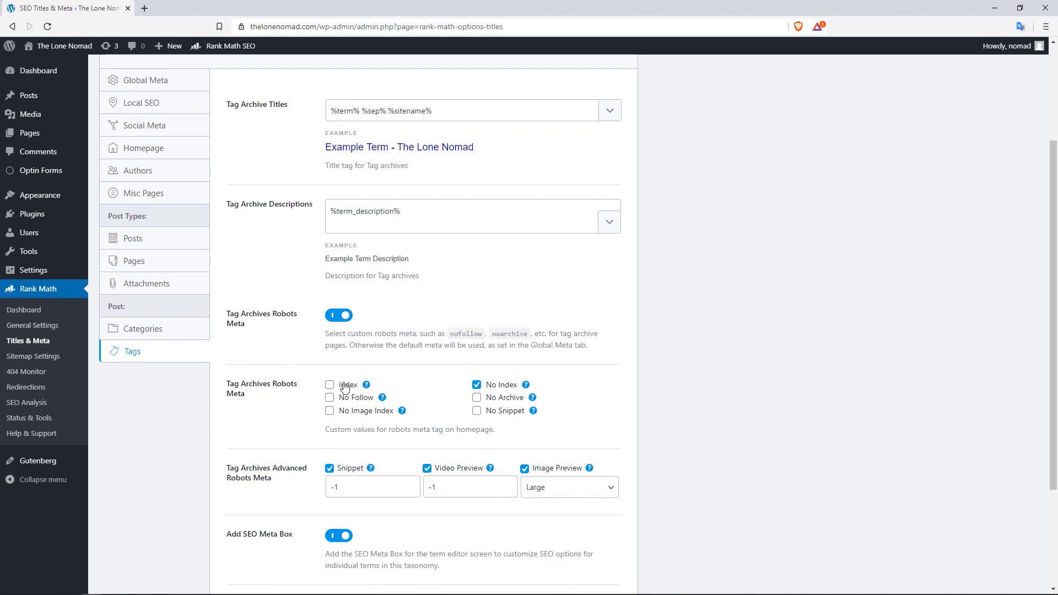
left_click_drag(1055, 357, 1035, 421)
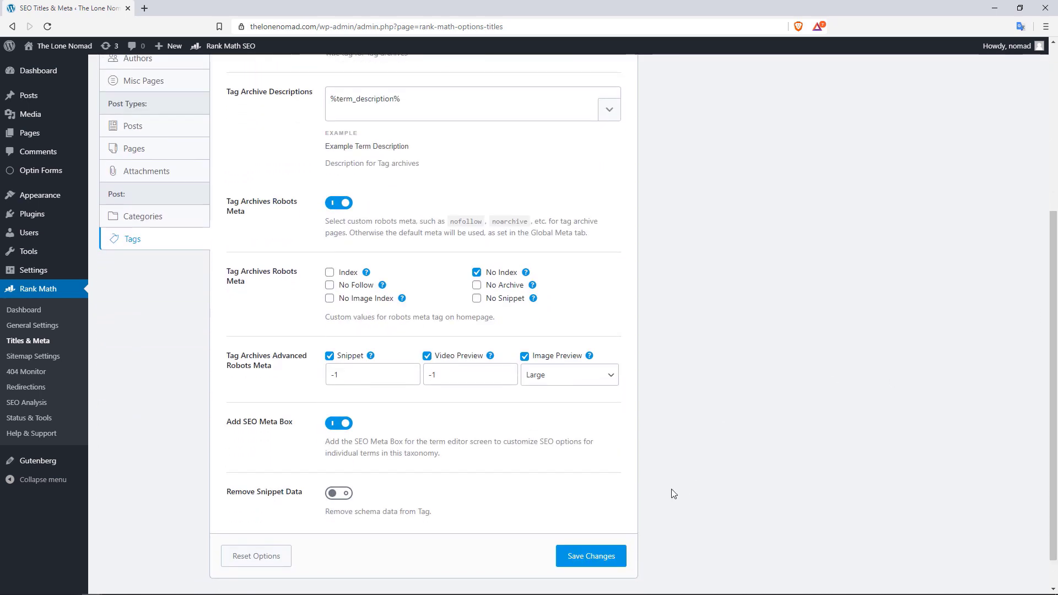
left_click(585, 558)
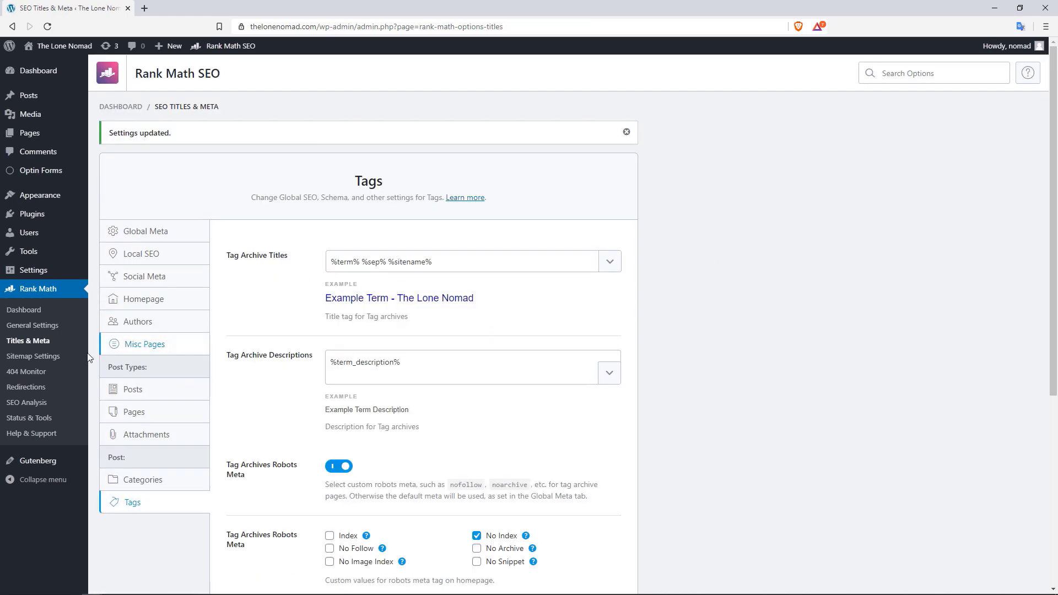
left_click(56, 359)
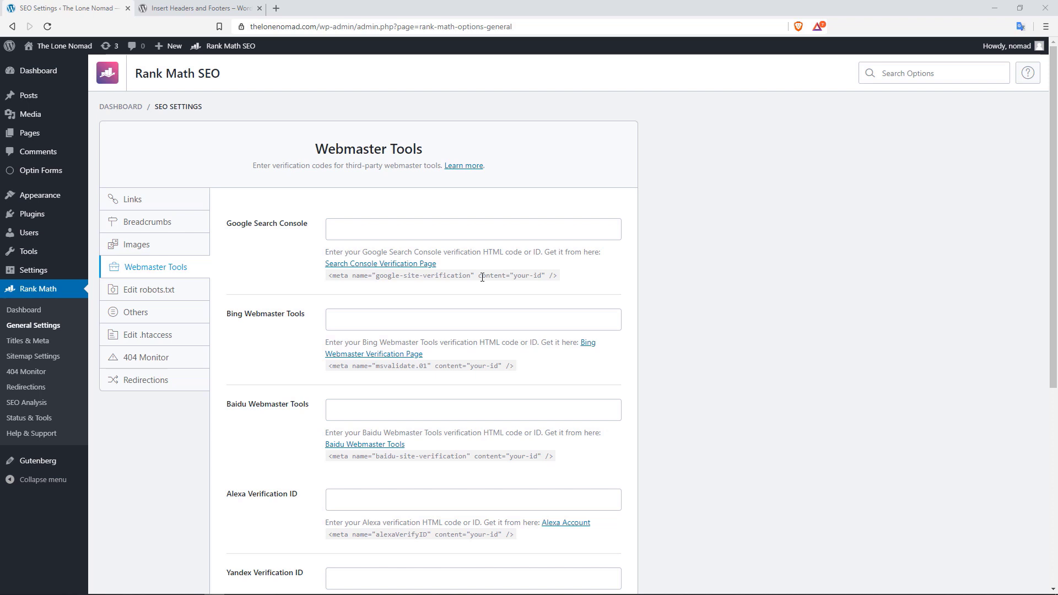
Glance at the Insert Headers and Footers tab, then return to Rank Math's Webmaster Tools verification fields
left_click(204, 7)
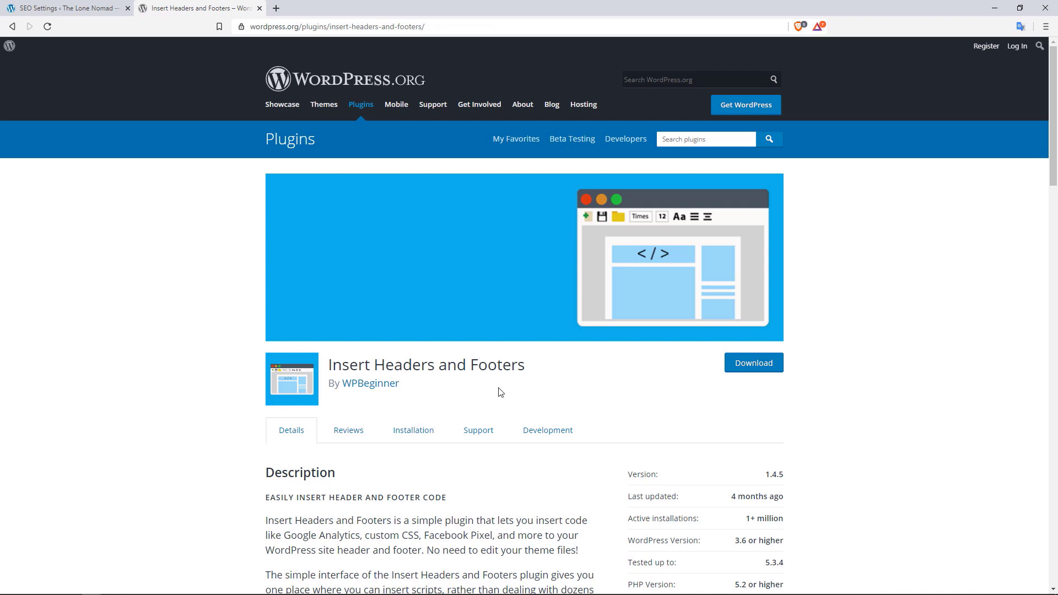
left_click(82, 5)
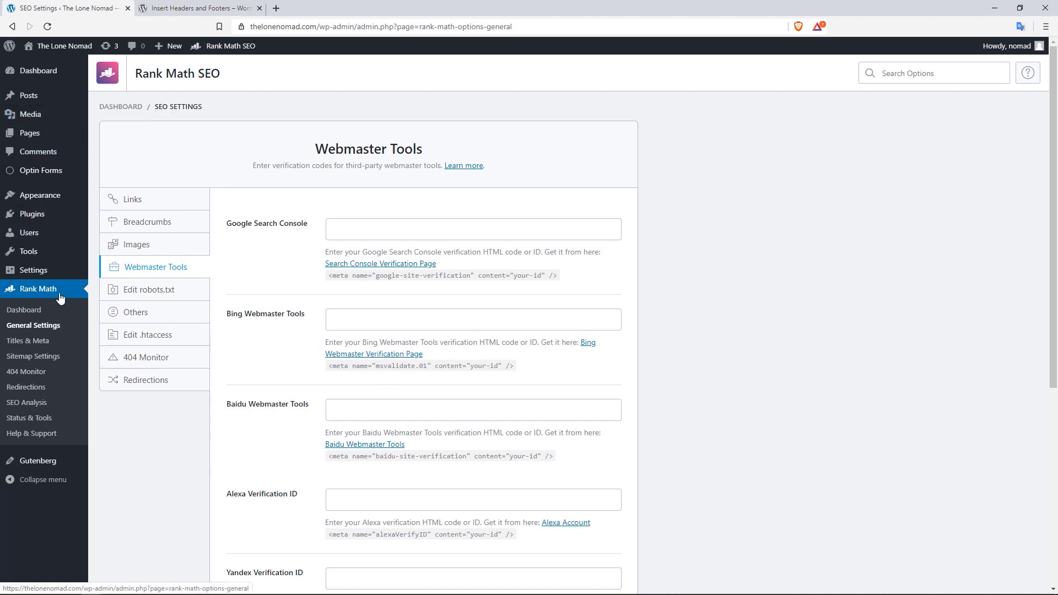
mouse_move(41, 271)
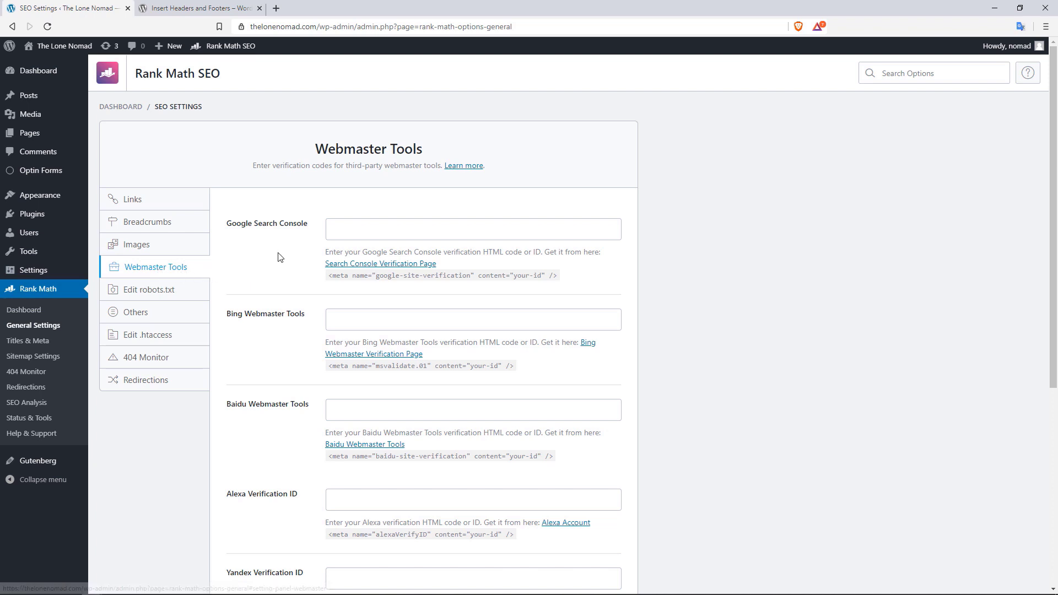
Copy the HTML-tag verification meta tag from Google's Search Console verification page
left_click(403, 265)
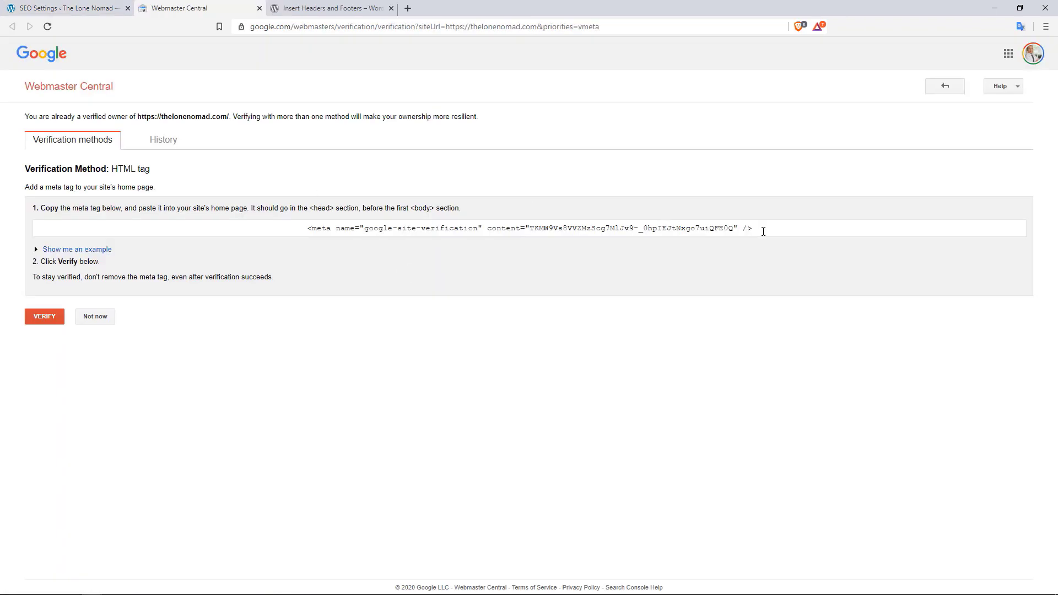
left_click_drag(763, 229, 307, 227)
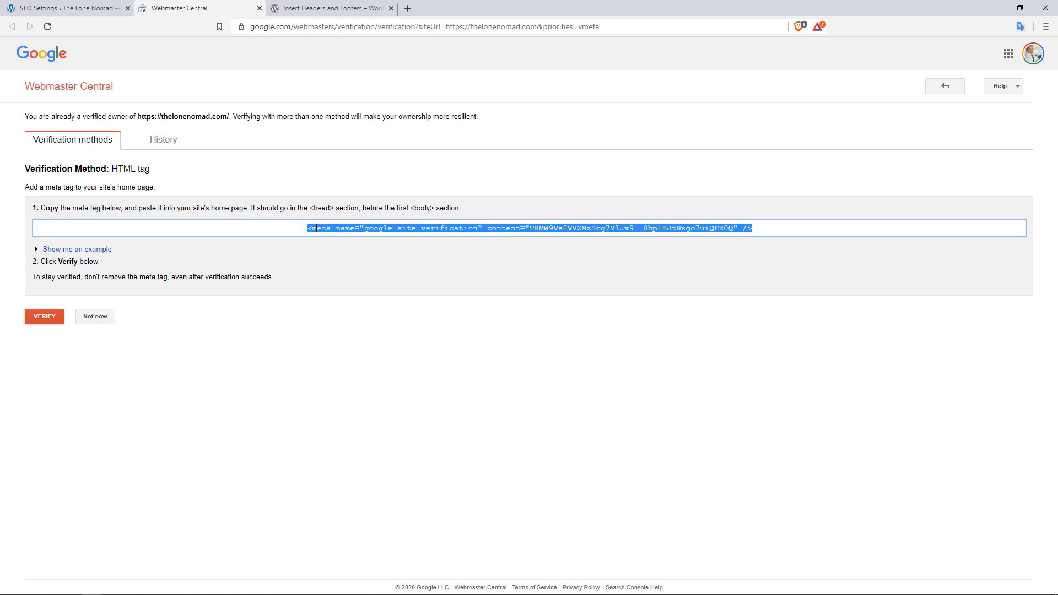
right_click(316, 228)
left_click(349, 237)
left_click(77, 8)
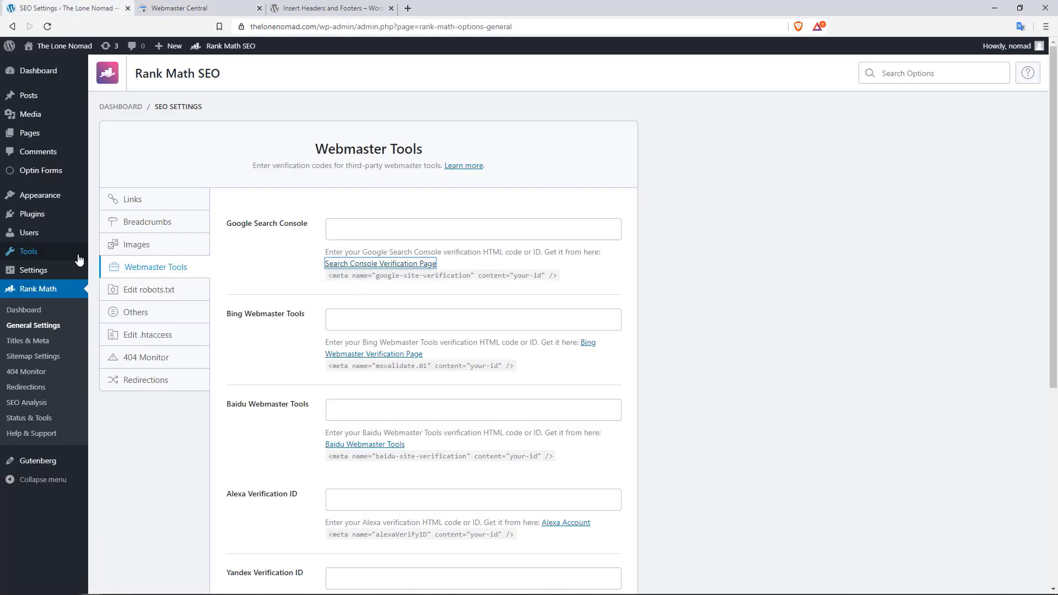
Paste the Google verification meta tag into Insert Headers and Footers' Scripts in Header and save
mouse_move(80, 270)
left_click(128, 386)
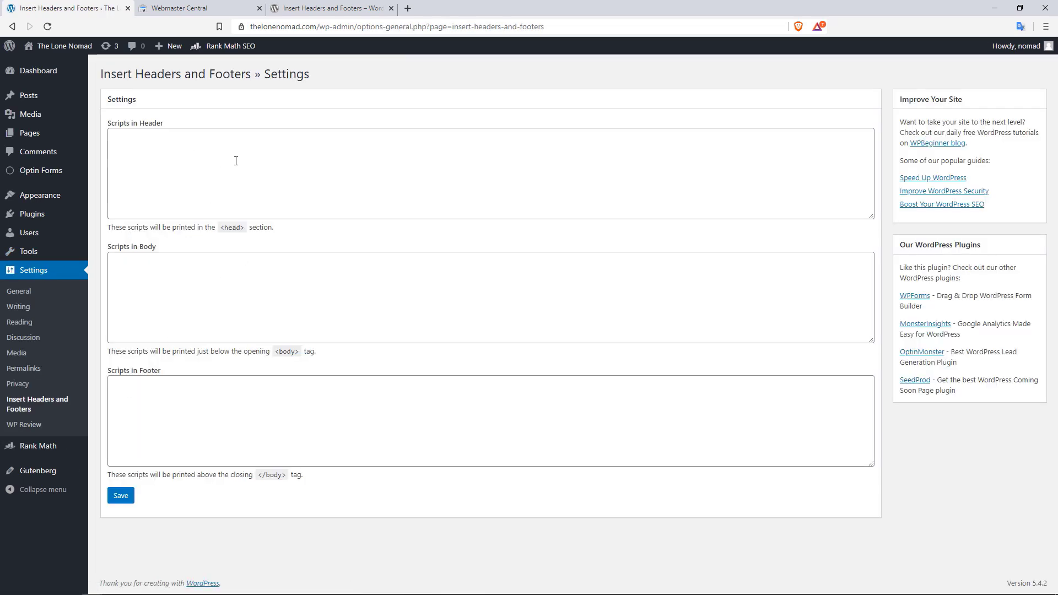
left_click(248, 160)
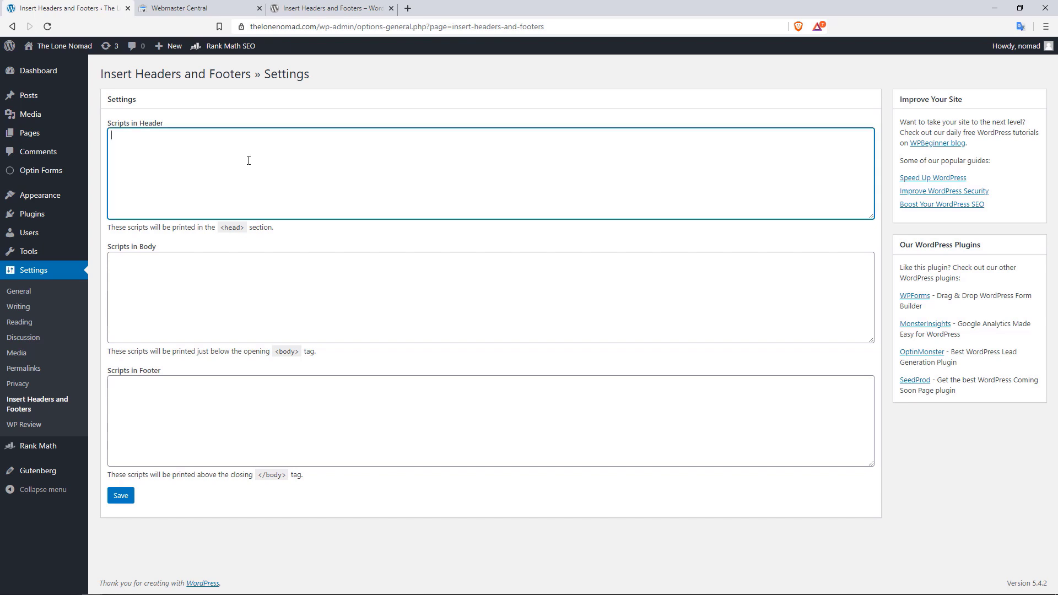
key("ctrl+v")
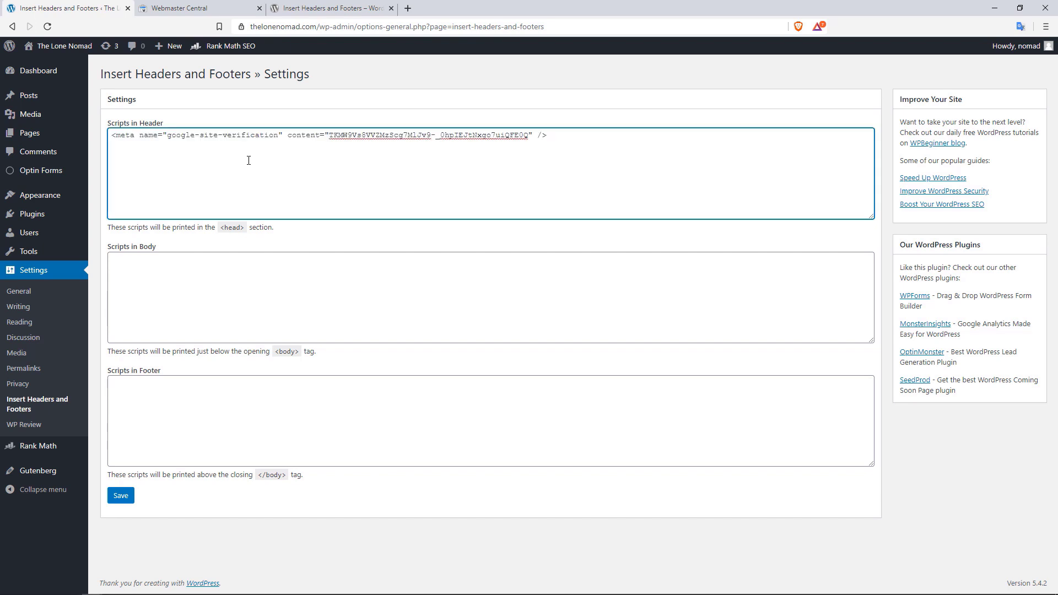
left_click(121, 498)
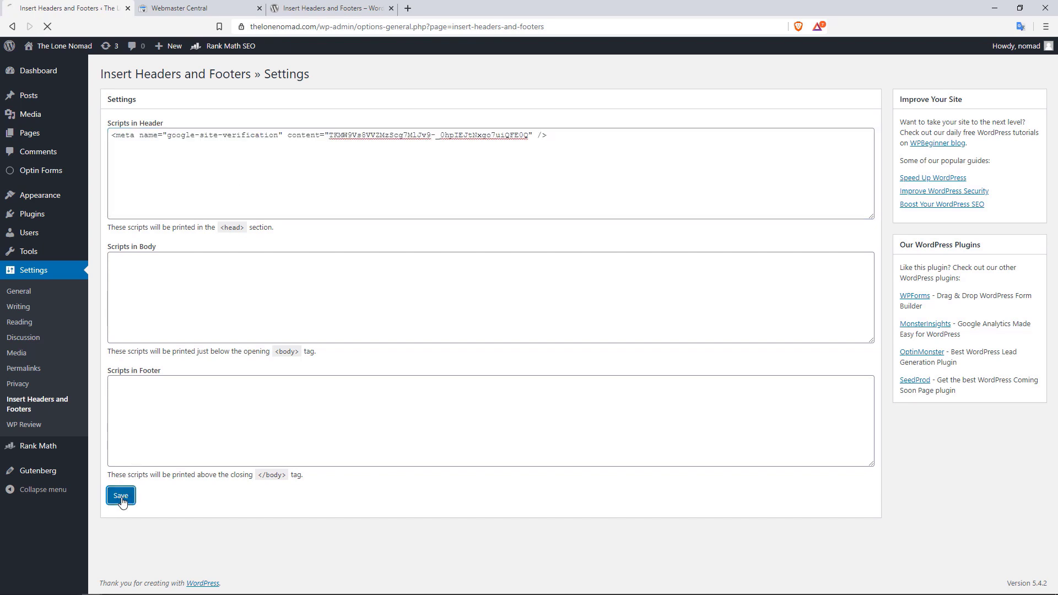
left_click(177, 8)
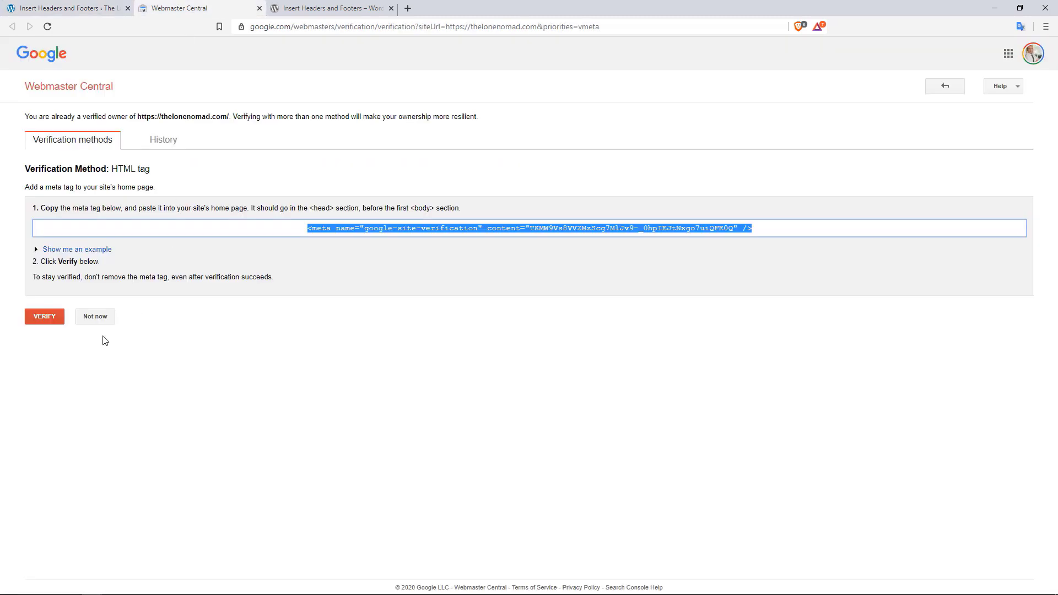
Verify thelonenomad.com ownership via the HTML tag method
left_click(47, 319)
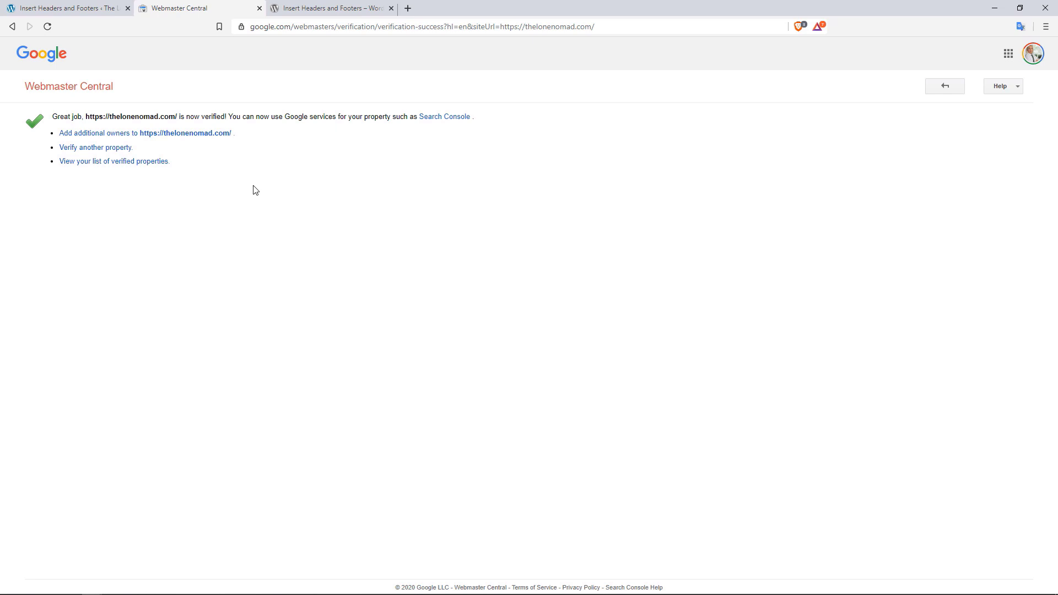
Copy the verification code from the content value of the header meta tag
left_click(99, 12)
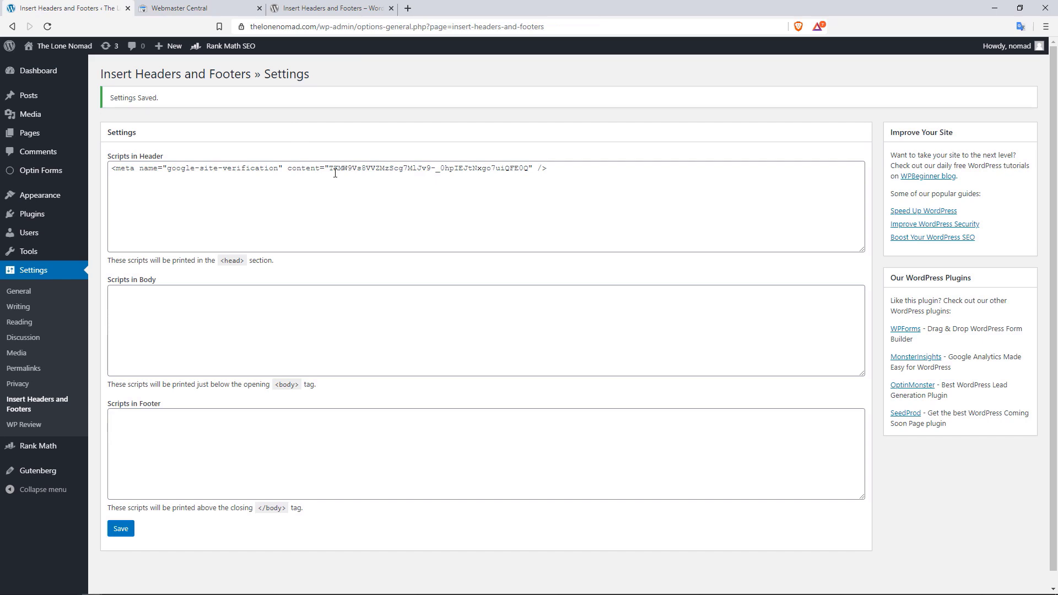
left_click_drag(331, 170, 529, 168)
right_click(528, 168)
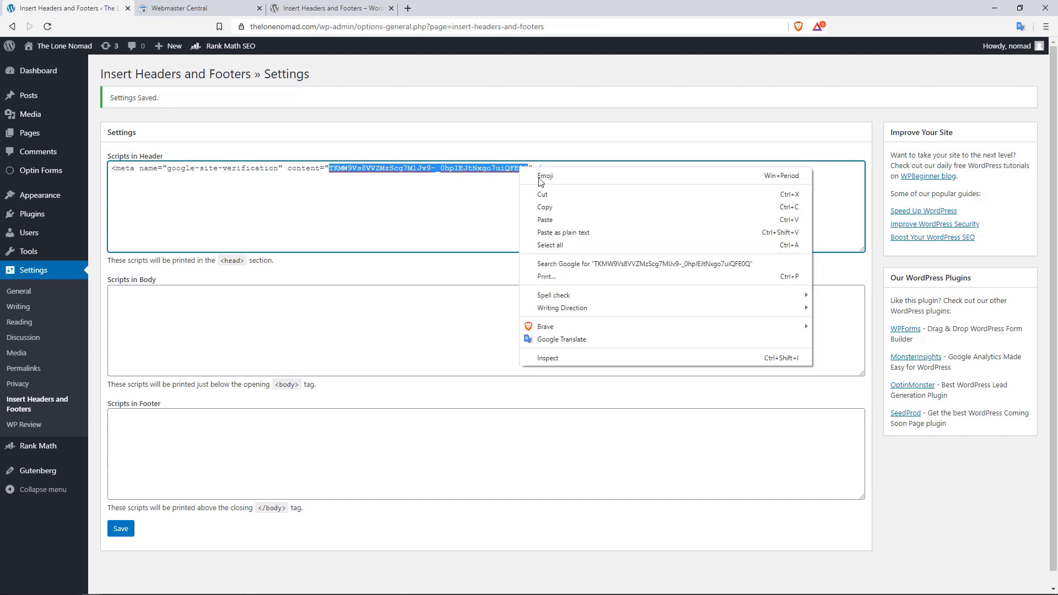
left_click(549, 204)
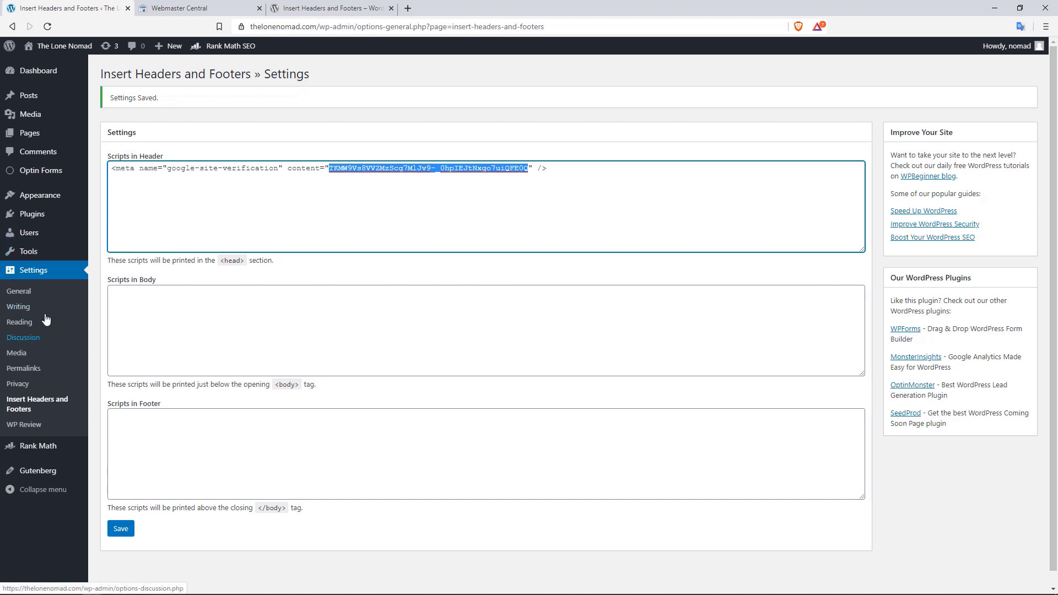
Paste the code into Rank Math's Google Search Console field and save the Webmaster Tools settings
mouse_move(44, 452)
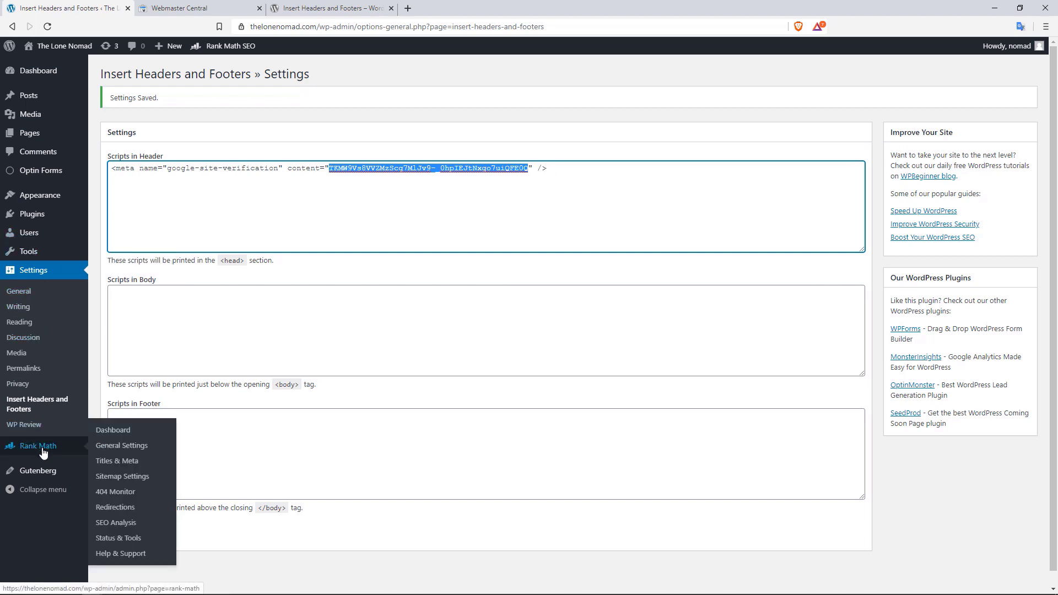
left_click(131, 447)
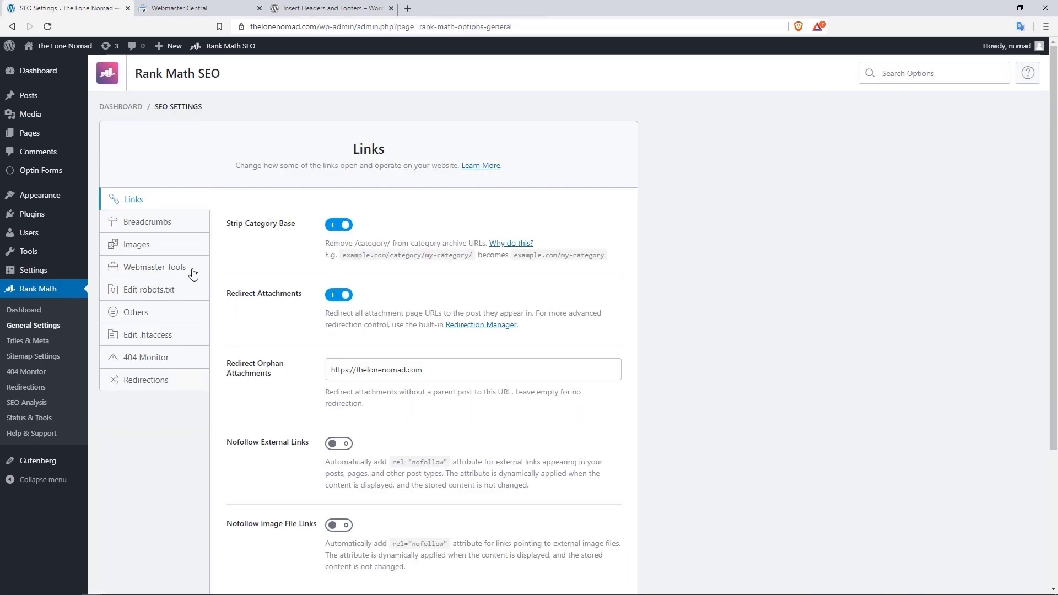
left_click(152, 268)
left_click(401, 229)
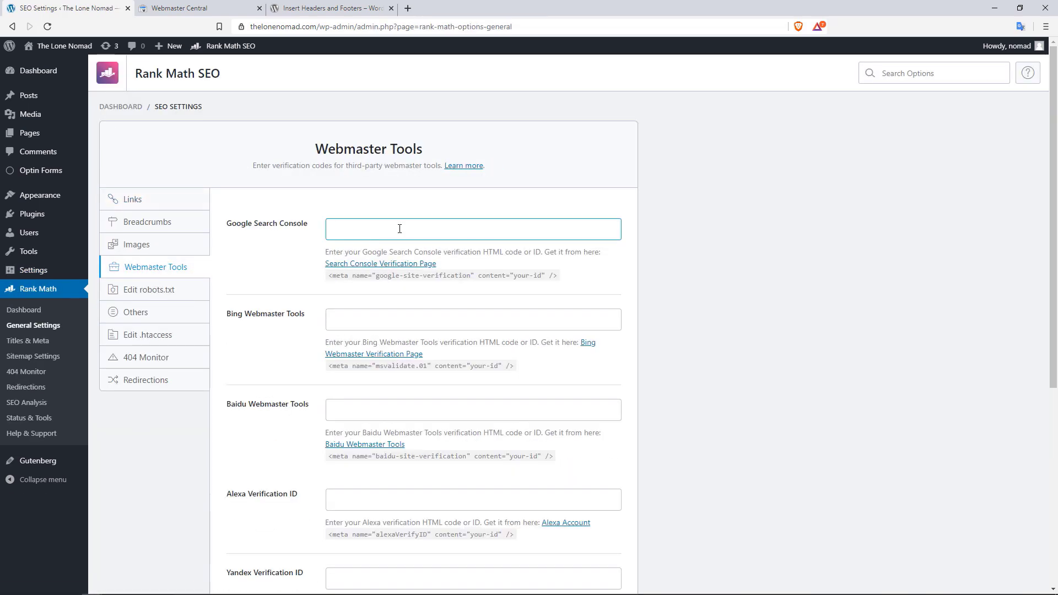
key("ctrl+v")
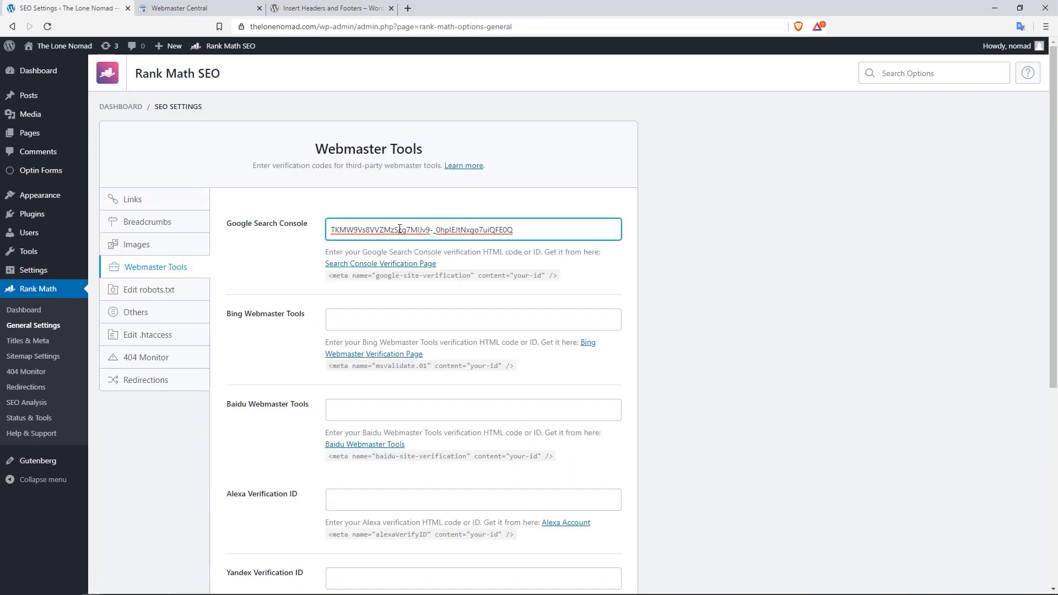
scroll(1036, 366, "down", 4)
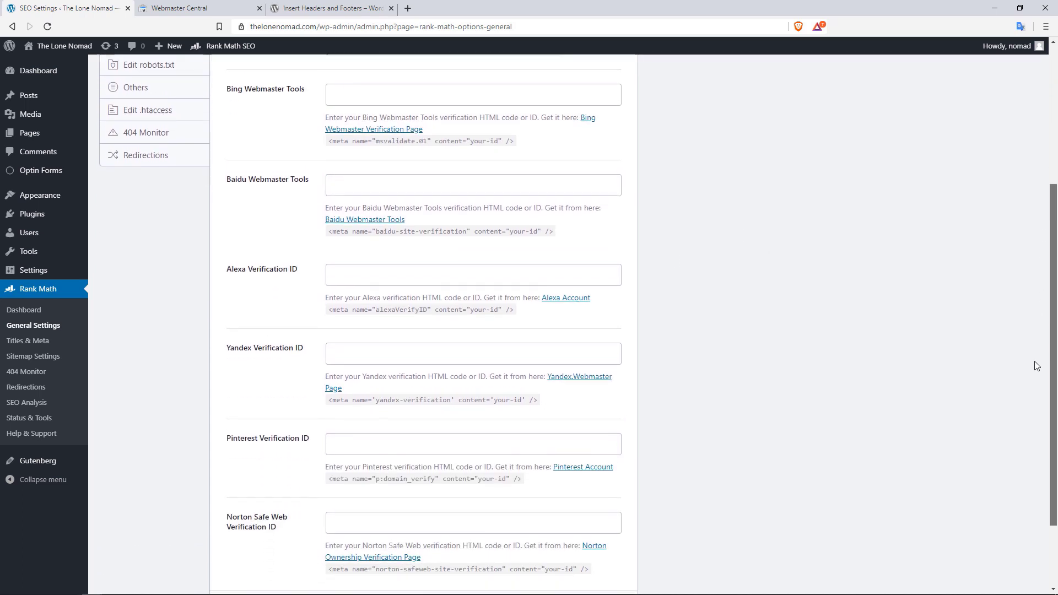
scroll(1033, 370, "down", 1)
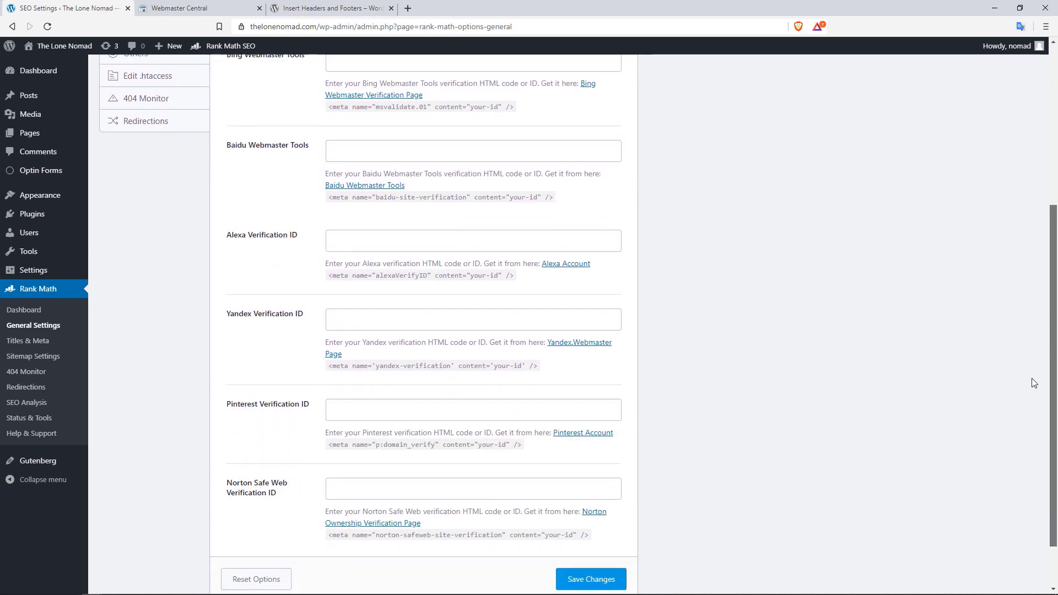
left_click(576, 580)
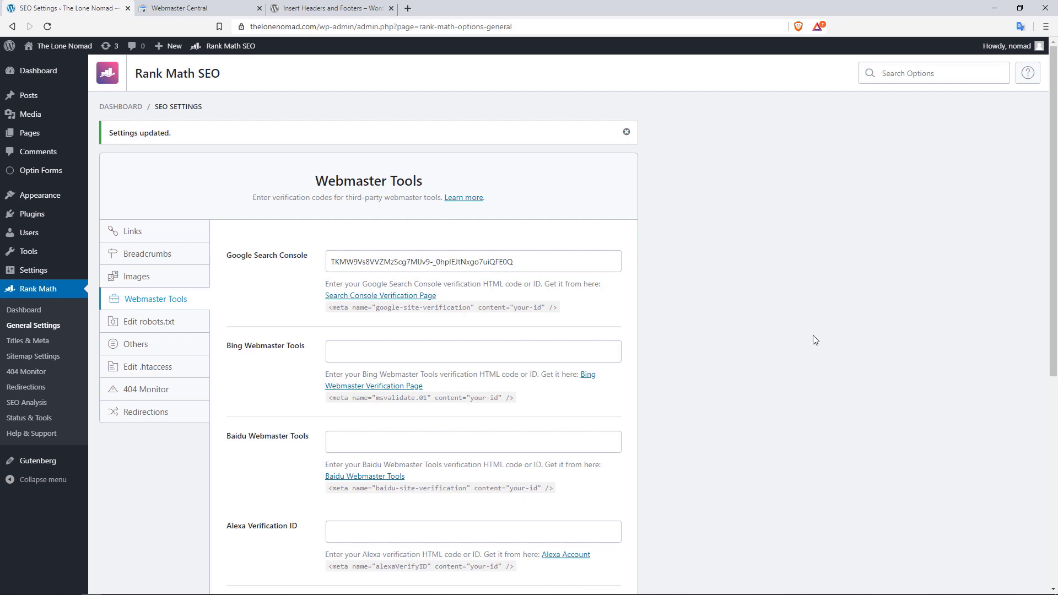
Check the sitemap_index.xml listing of two sitemaps, then close it and return to Sitemap General settings
left_click_drag(1054, 230, 1041, 313)
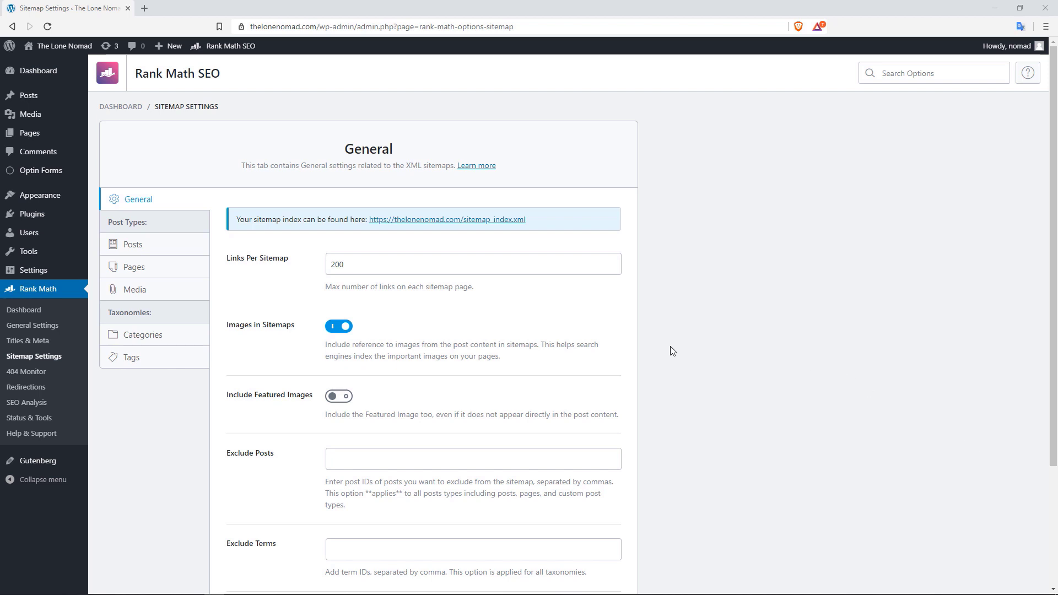
left_click(460, 220)
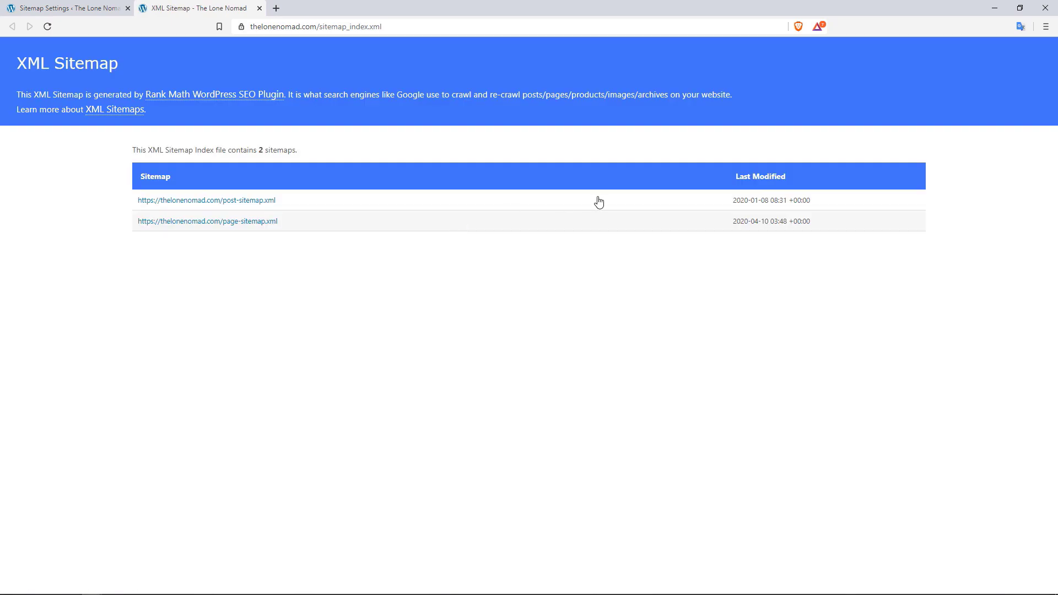
left_click(258, 9)
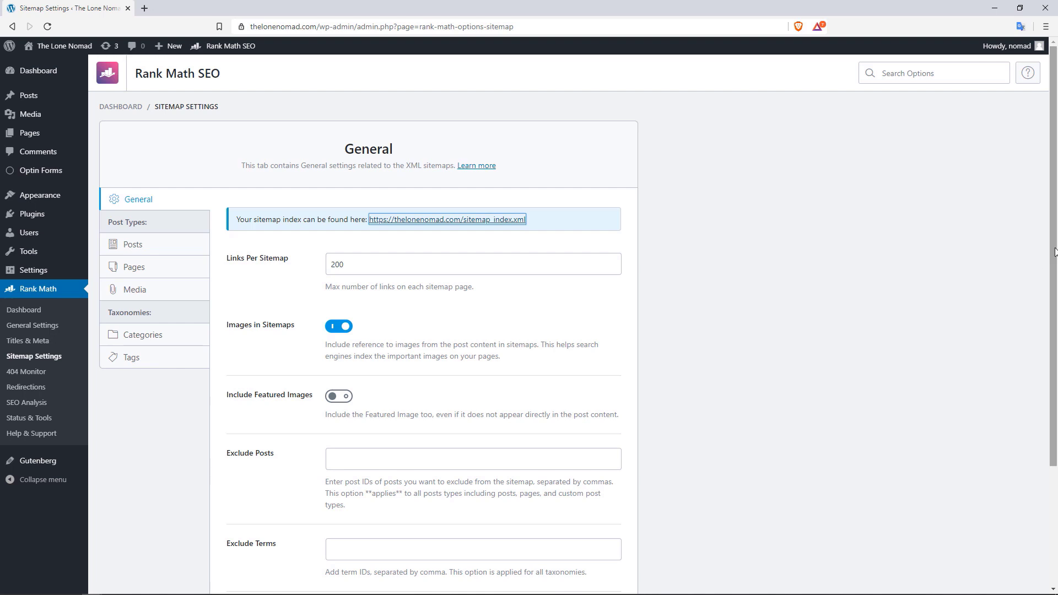
left_click_drag(1055, 252, 1039, 293)
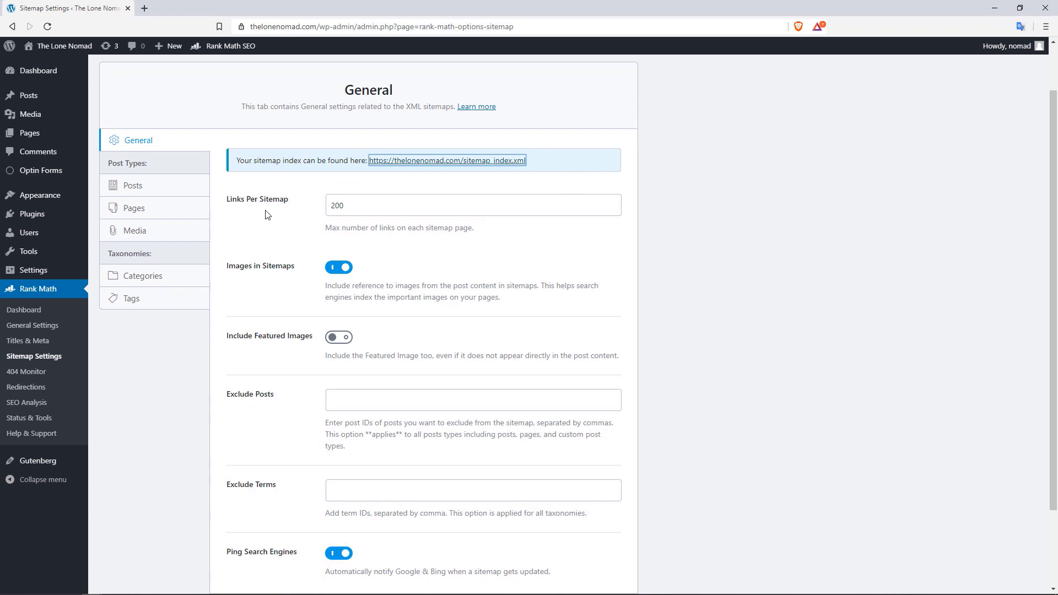
Replace the Links Per Sitemap value of 200 with 1000
left_click(352, 205)
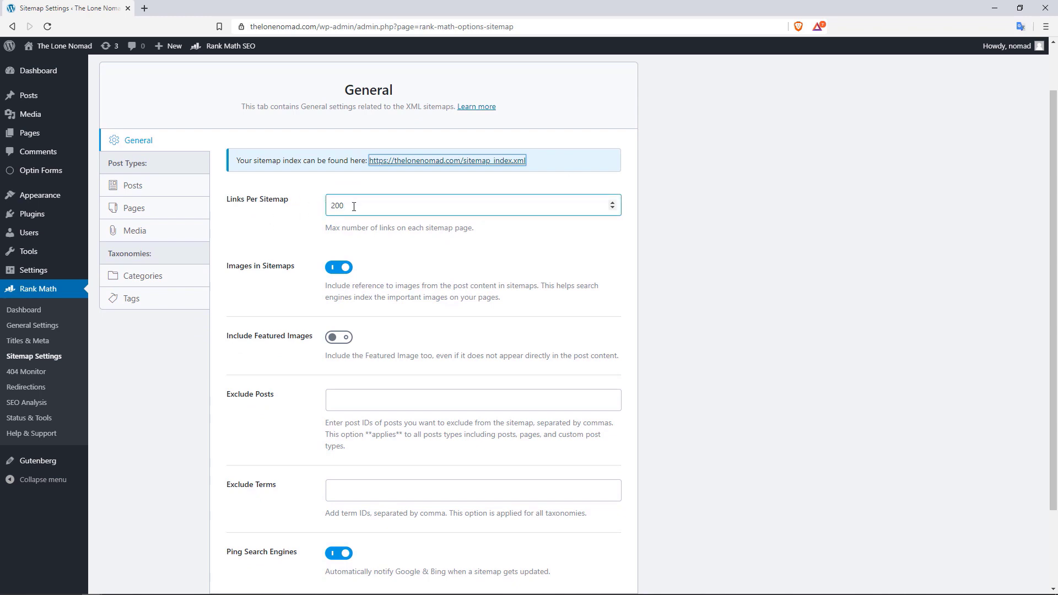
left_click_drag(354, 207, 319, 212)
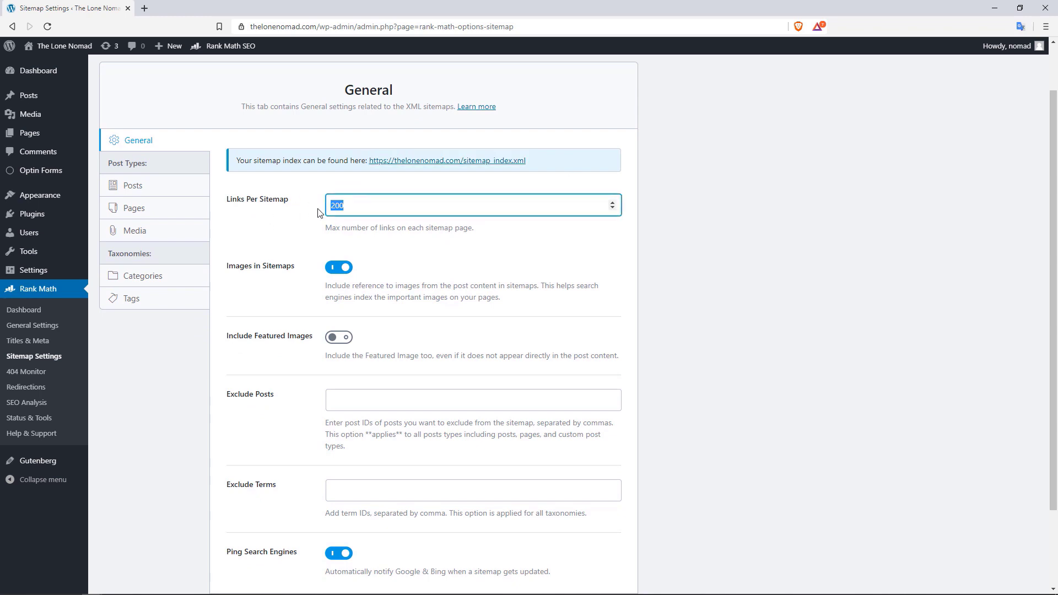
type("1000")
left_click(538, 247)
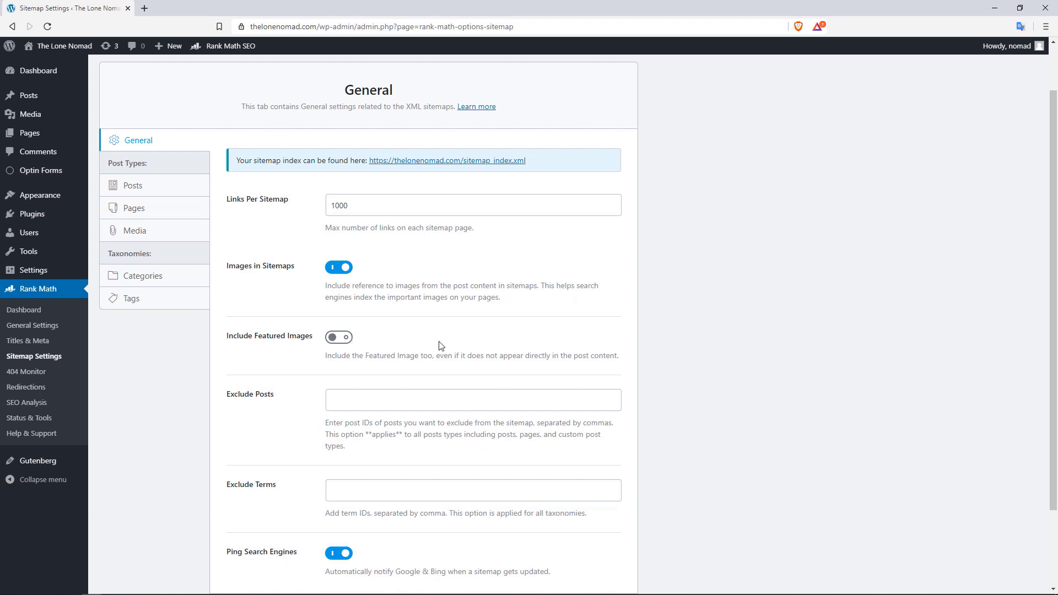
left_click_drag(1051, 246, 1051, 275)
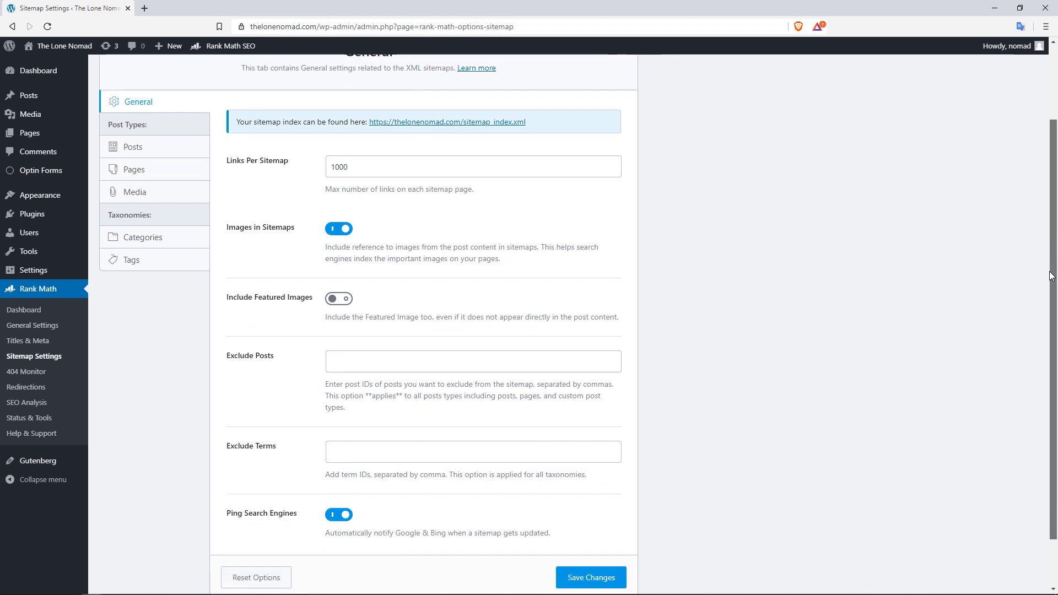
left_click_drag(1051, 276, 1050, 299)
Save the sitemap settings, then view the 404 log showing ajax-index.php with 1 hit
left_click(375, 326)
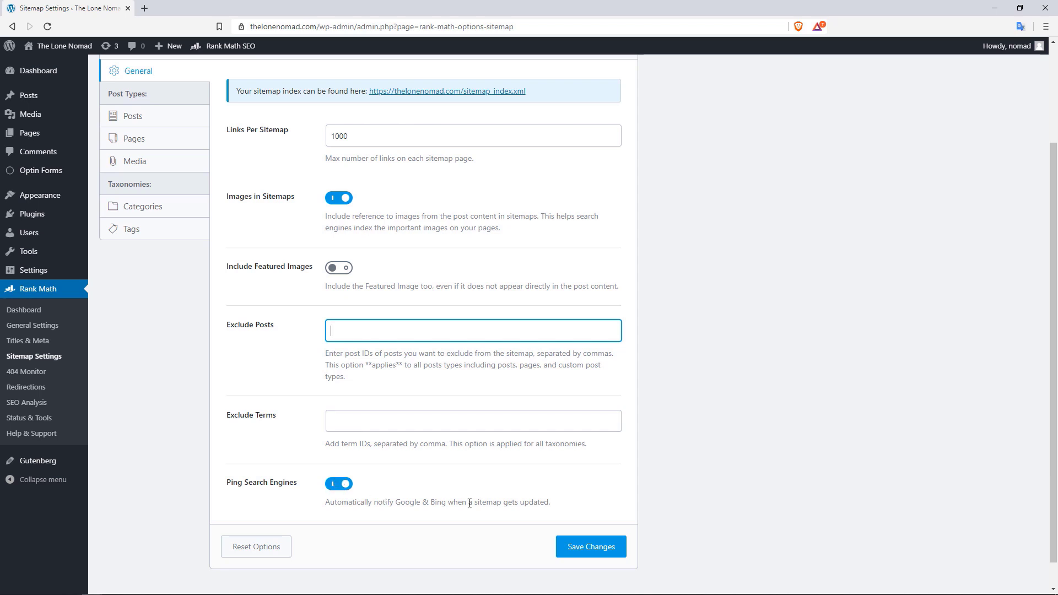
left_click(606, 548)
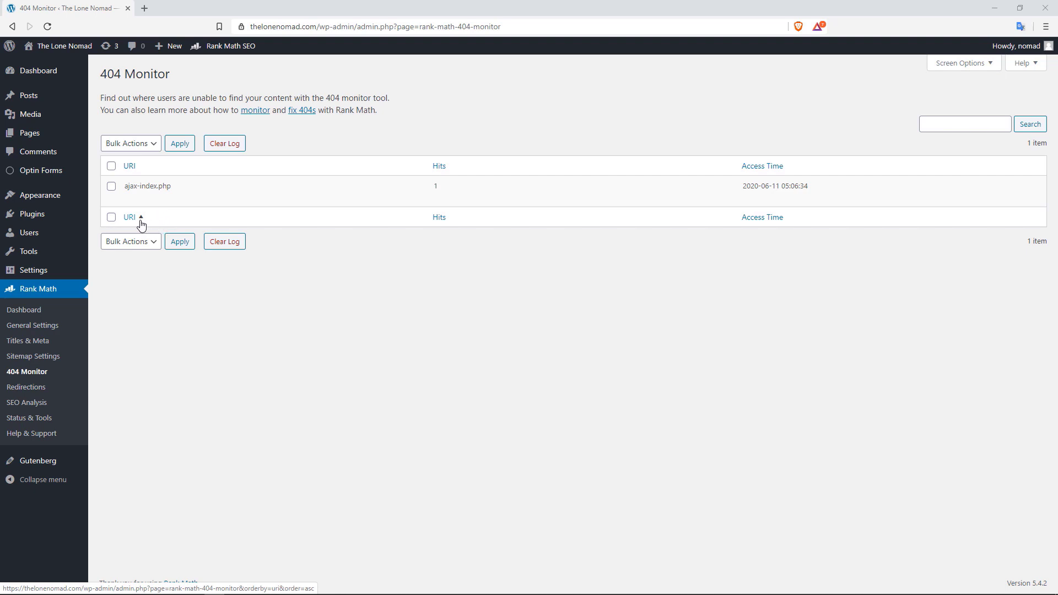
Start a redirect for ajax-index.php and open General Settings in a second tab
left_click(134, 199)
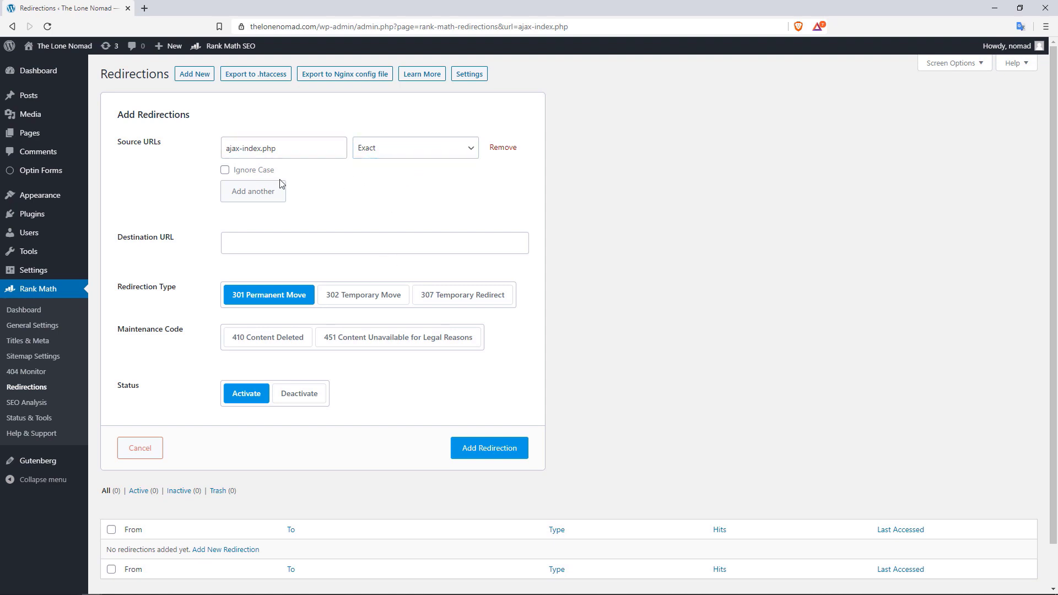
left_click(269, 233)
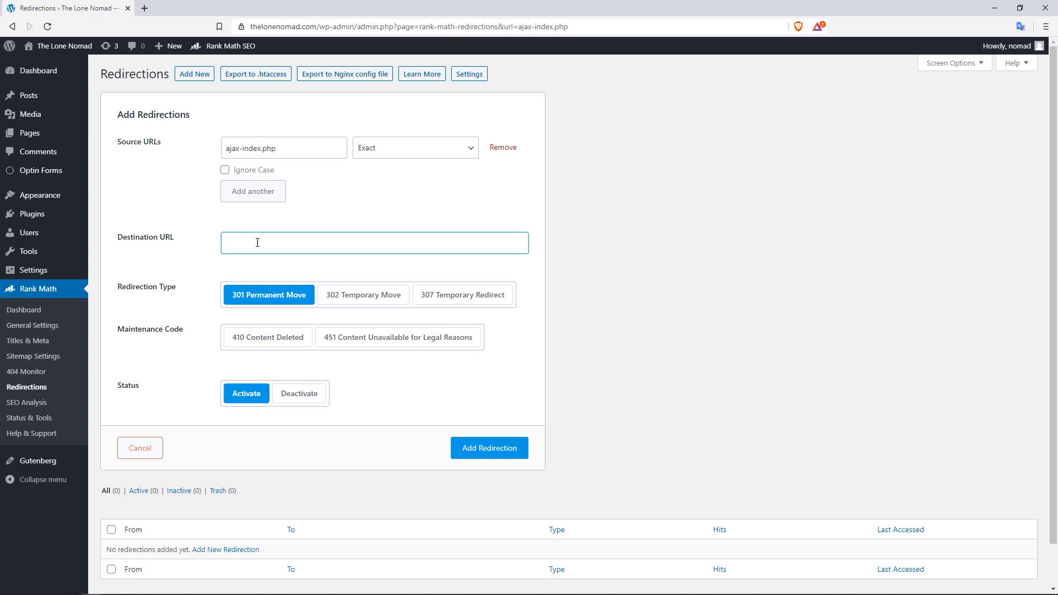
right_click(50, 326)
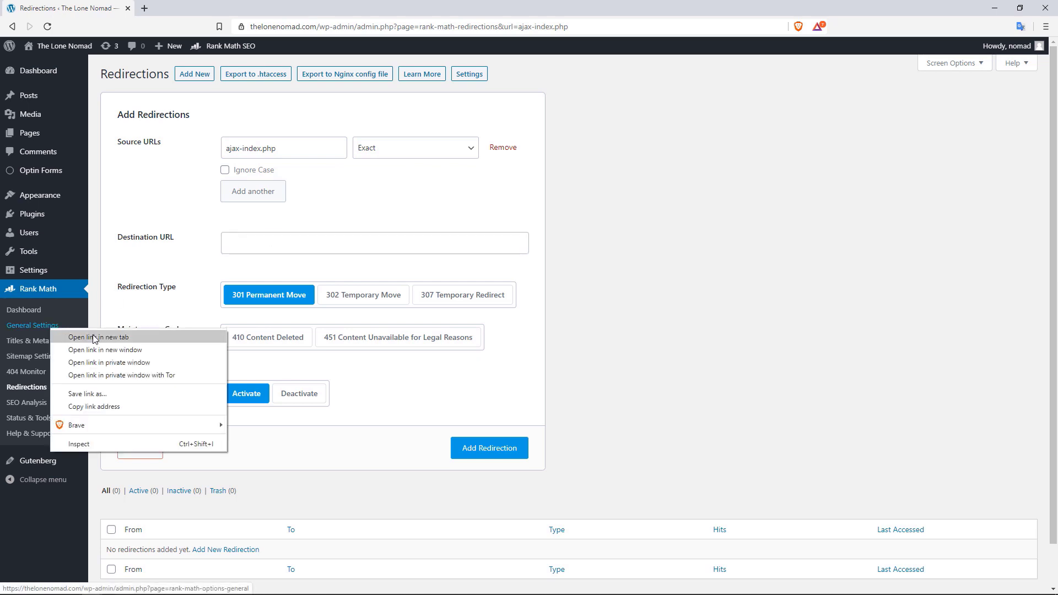
left_click(95, 337)
key("ctrl+Tab")
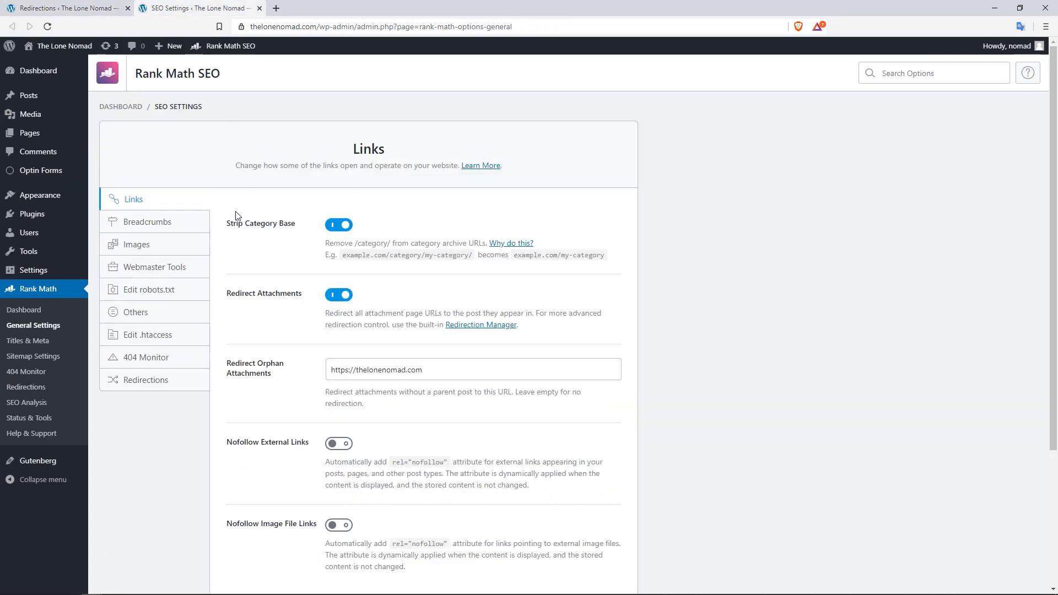
Save the redirection fallback behavior as Redirect to Homepage, then reload the Add Redirections form
left_click(159, 359)
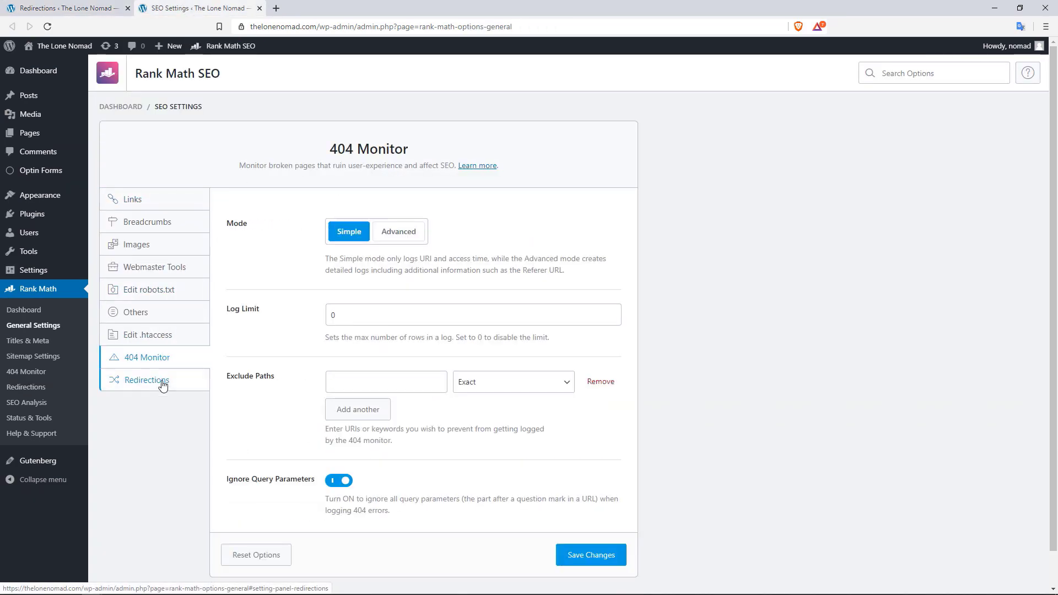
left_click(162, 384)
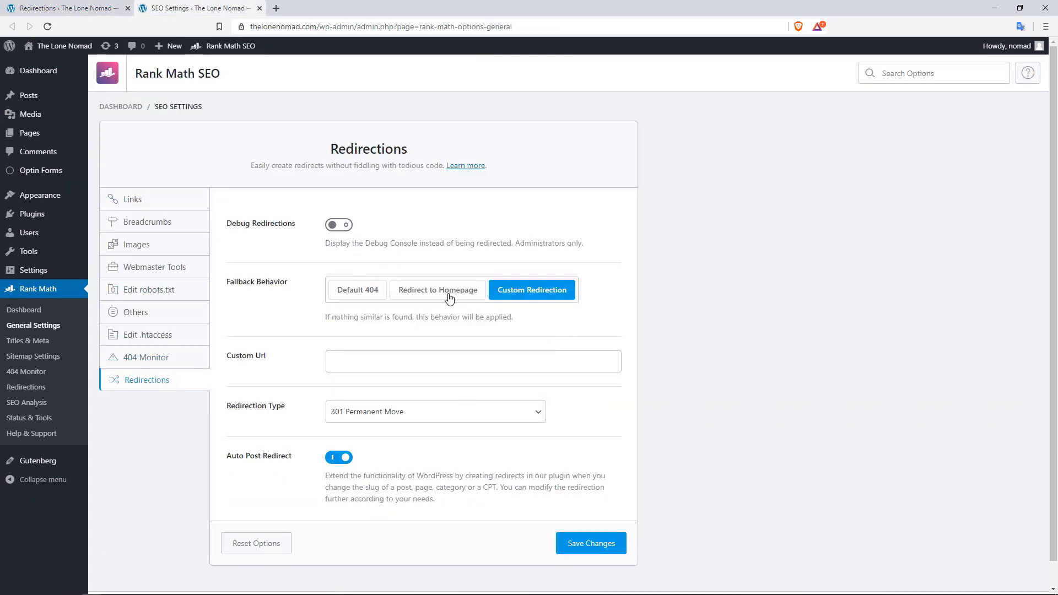
left_click(487, 364)
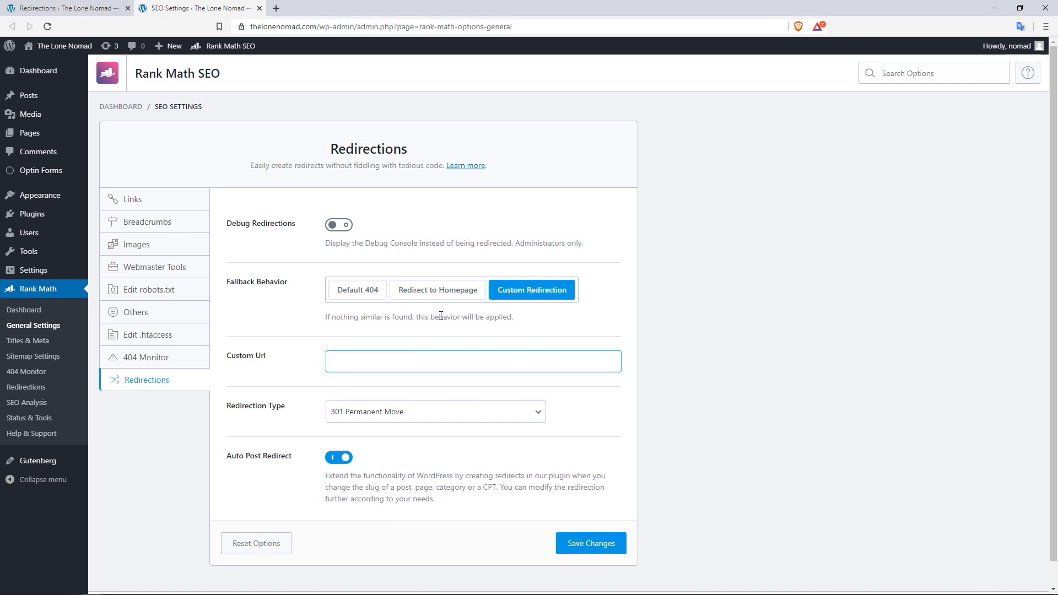
left_click(433, 293)
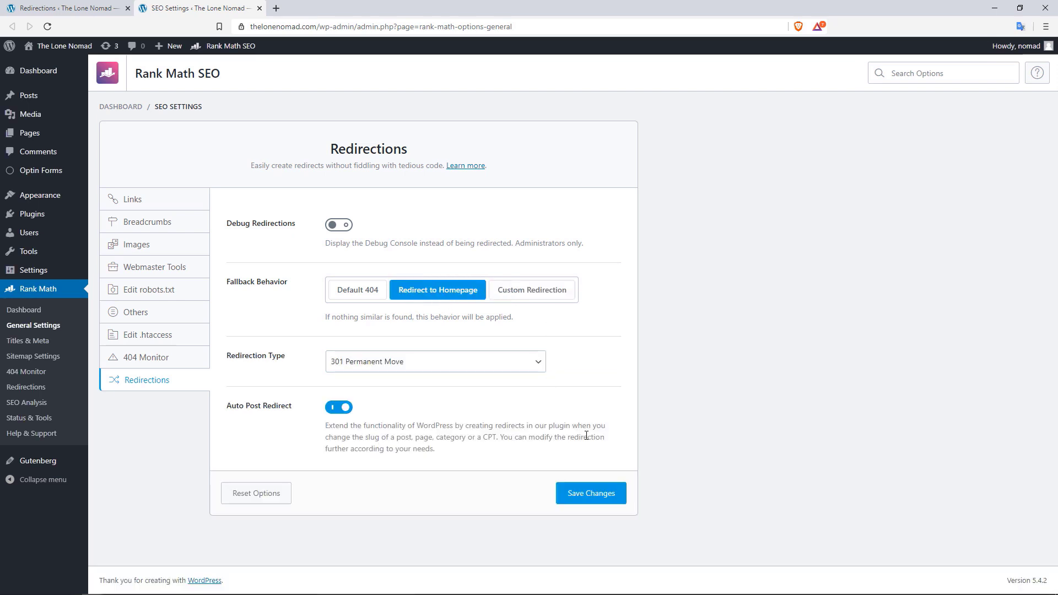
left_click(590, 495)
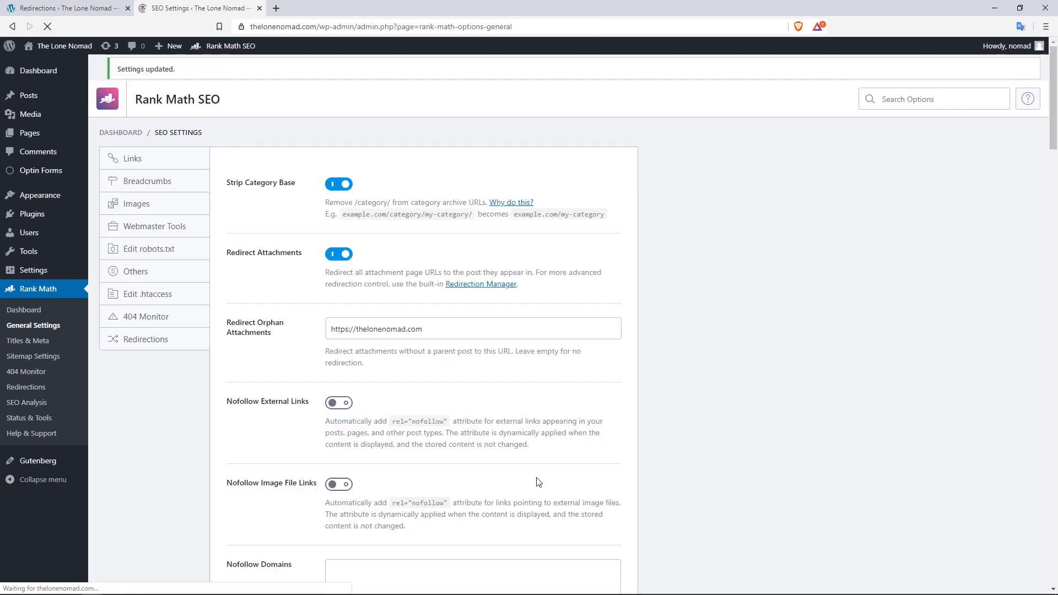
left_click(86, 8)
left_click(47, 27)
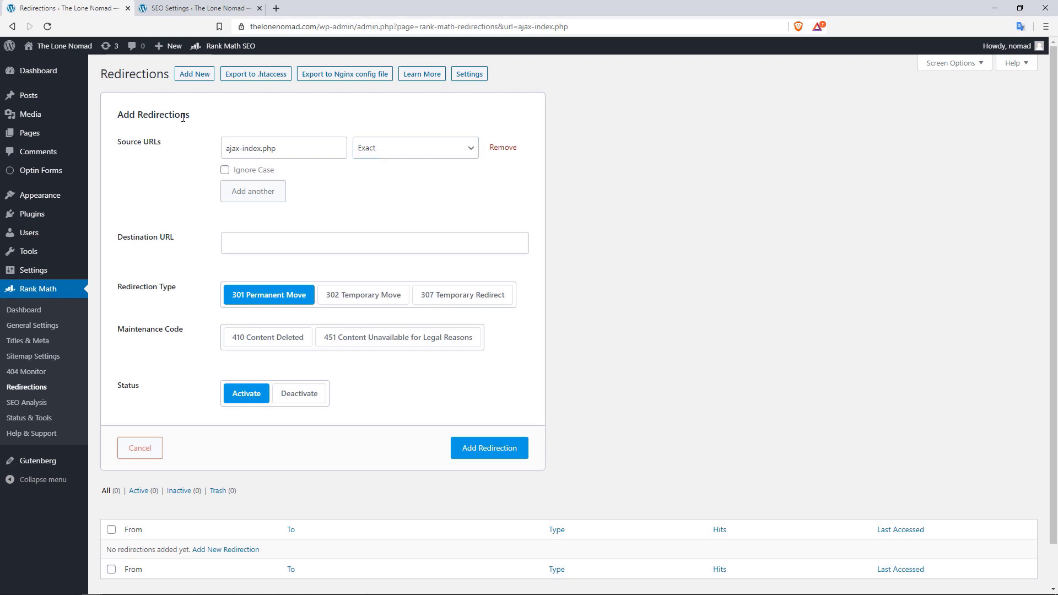
Change the redirection source URL from ajax-index.php to 'dog' with the Regex match type
left_click(333, 142)
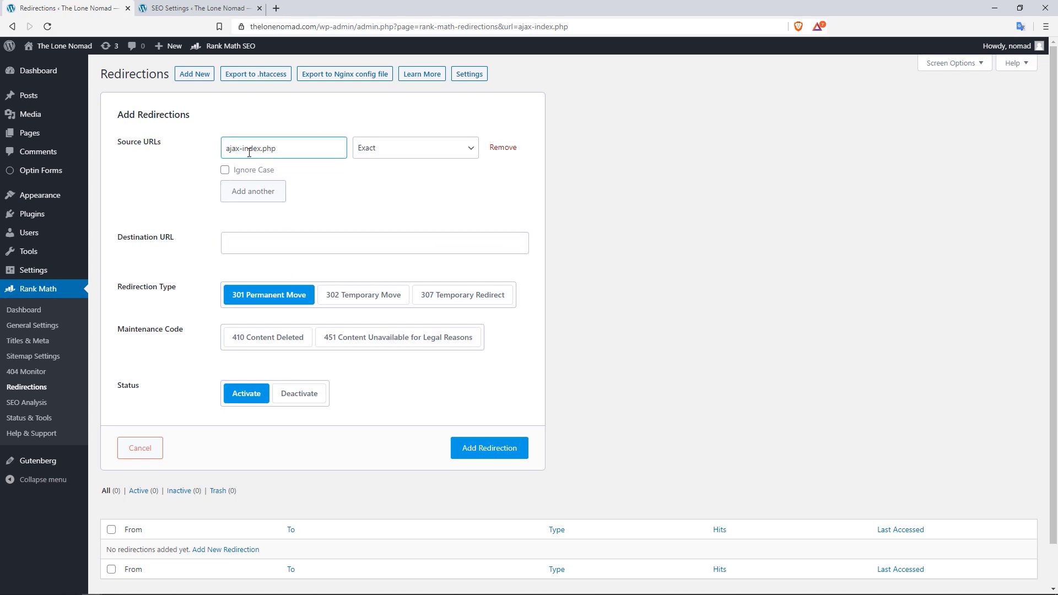
left_click(464, 152)
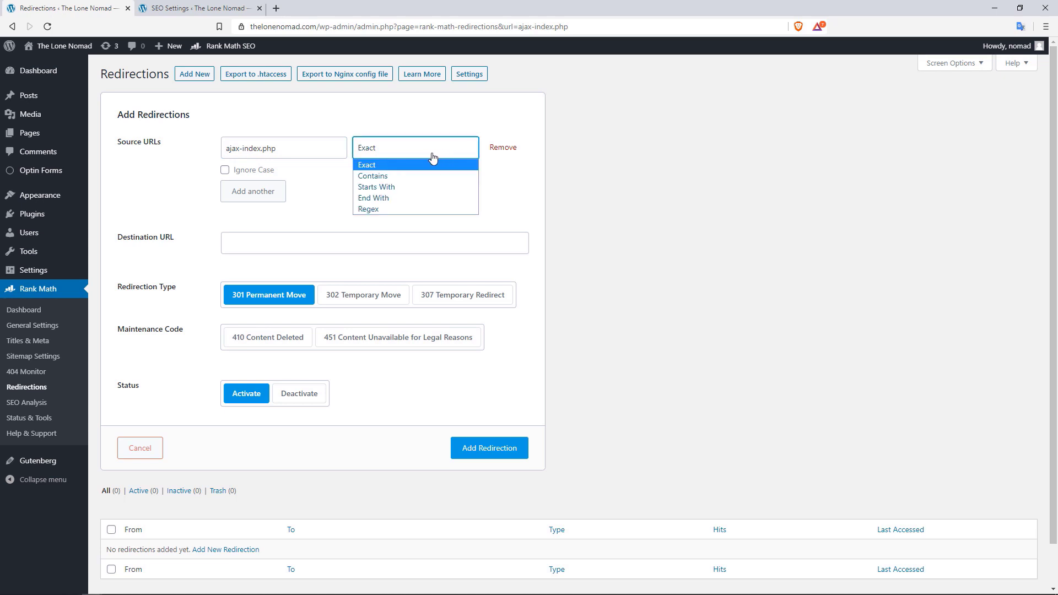
left_click_drag(283, 152, 225, 152)
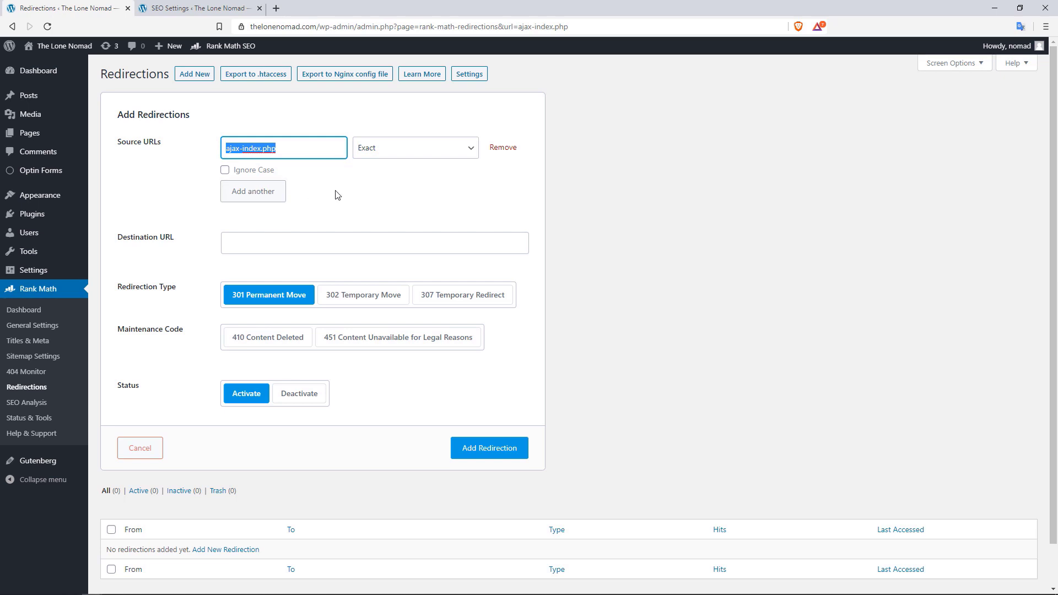
left_click(408, 155)
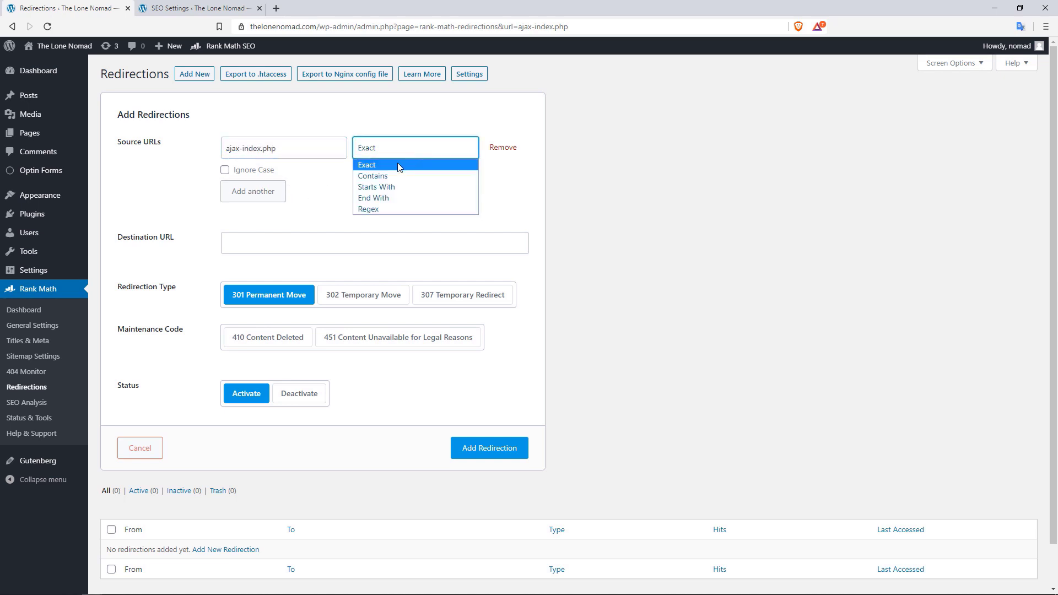
left_click(379, 176)
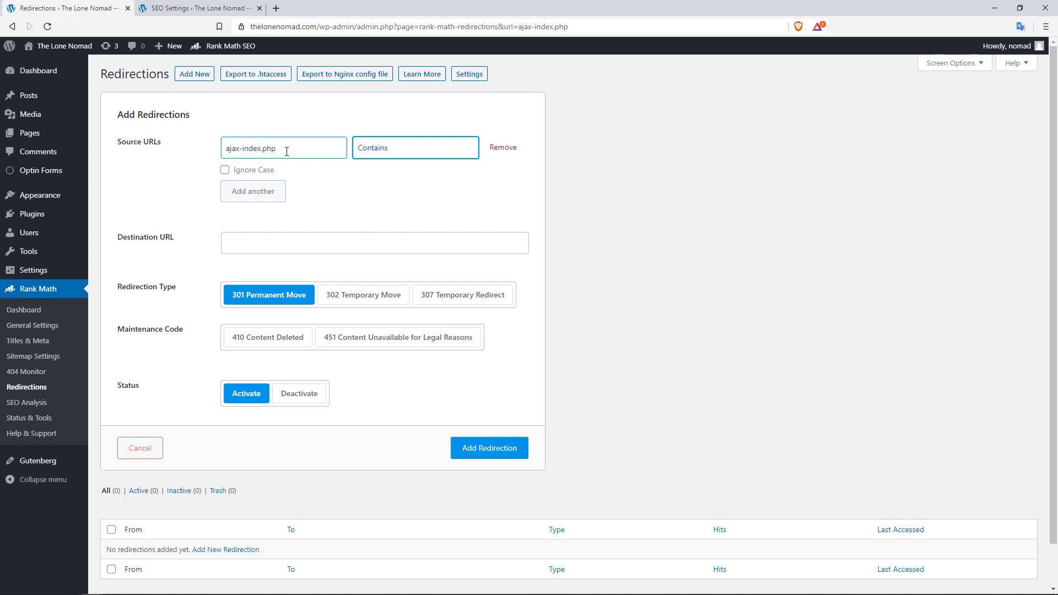
triple_click(260, 147)
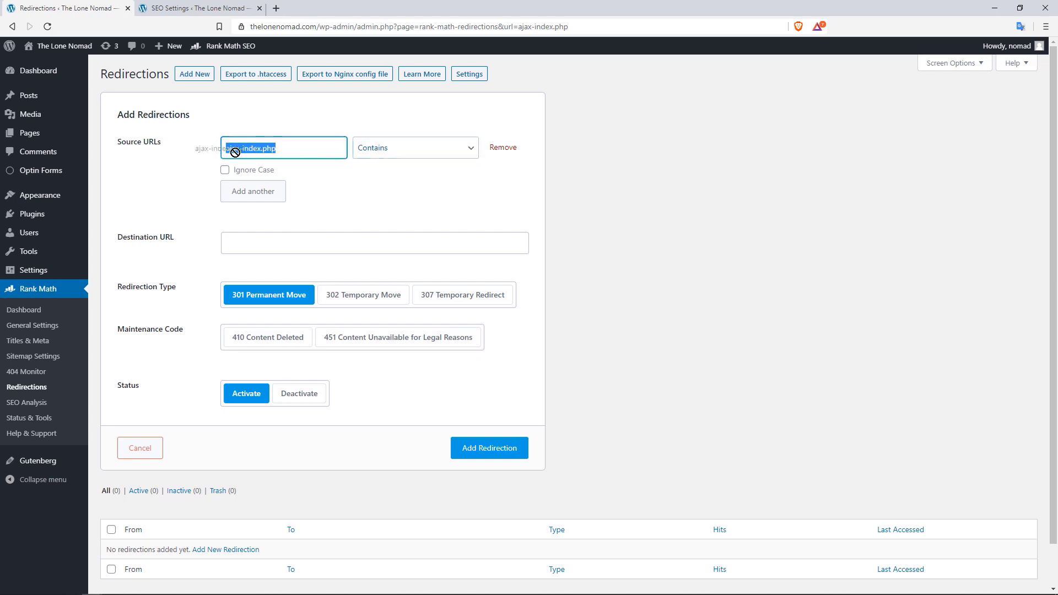
type("dog")
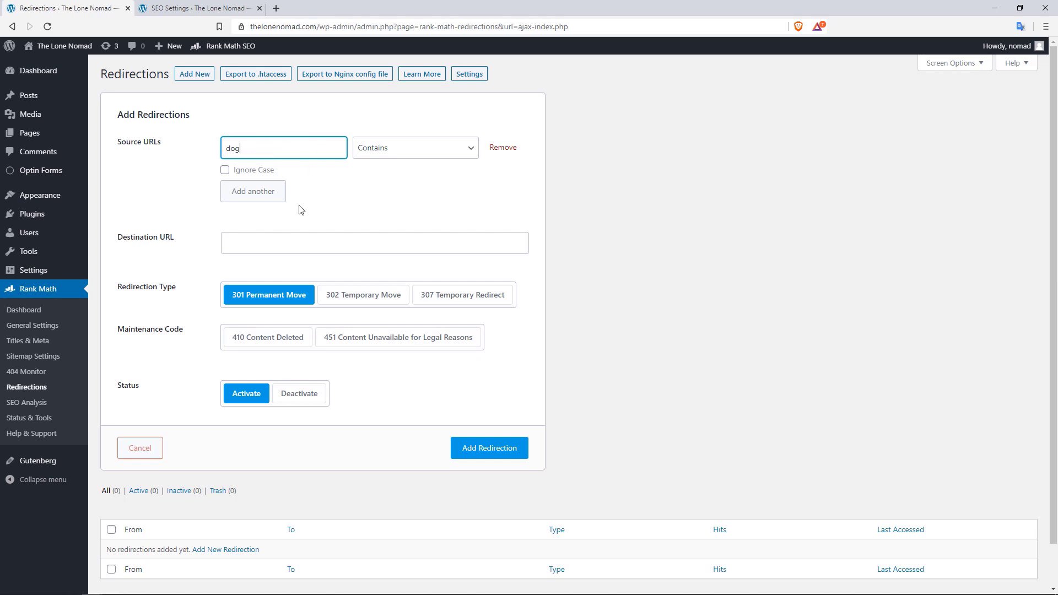
left_click(438, 150)
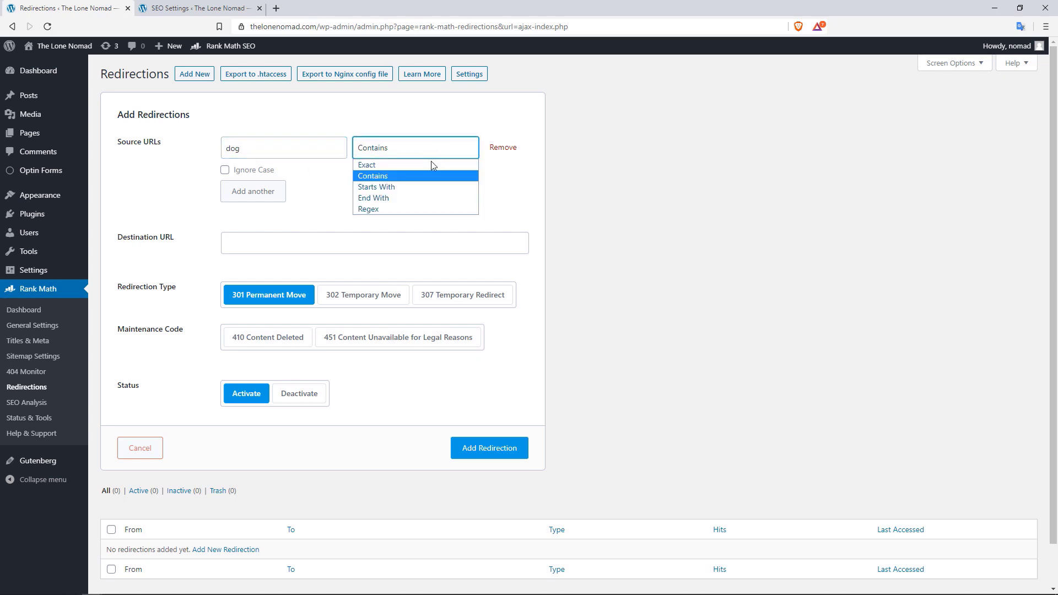
left_click(381, 209)
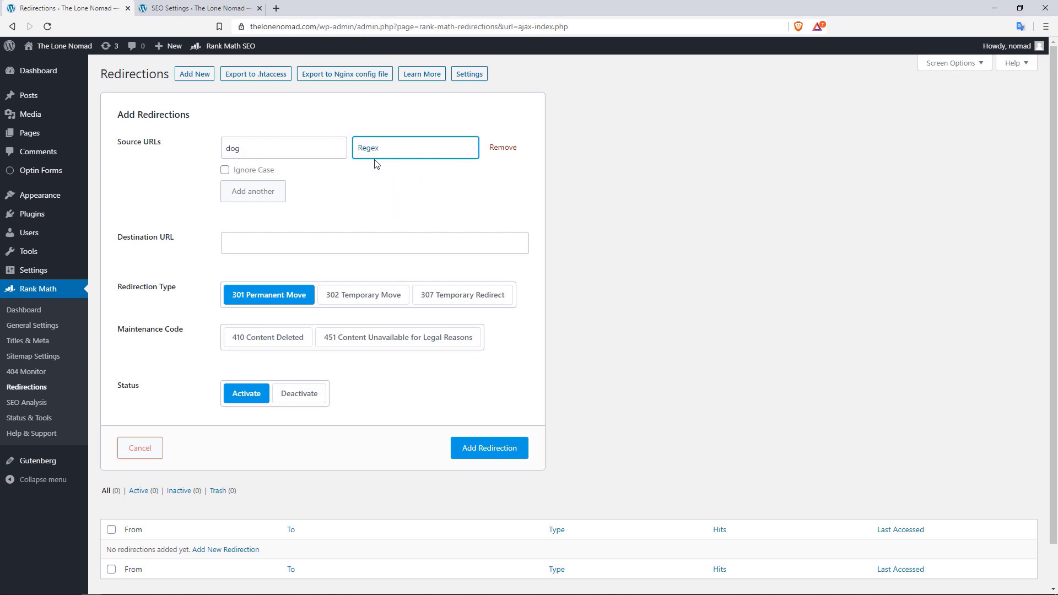
left_click(237, 244)
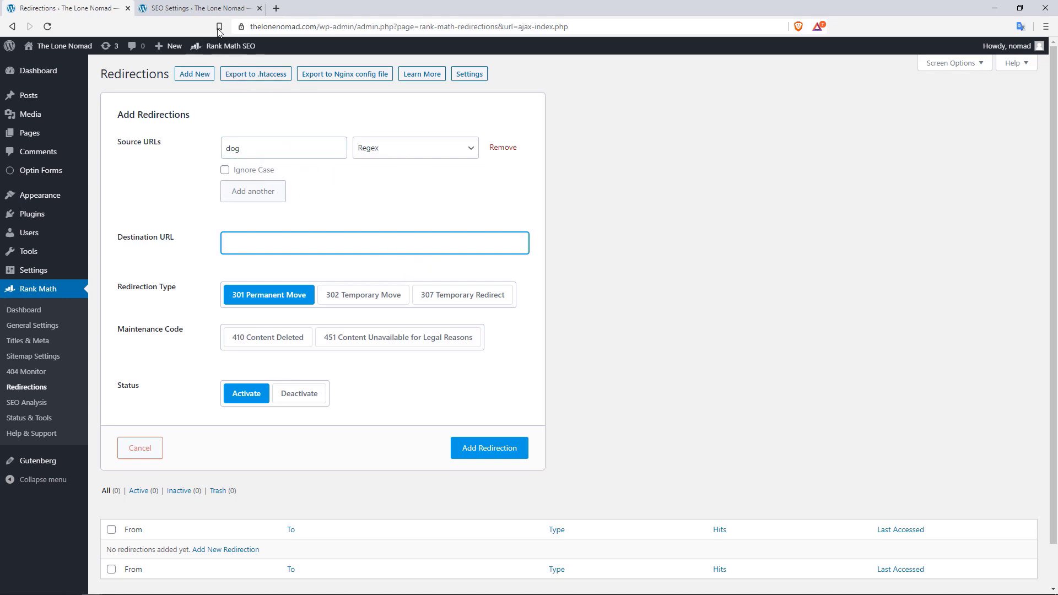
Give the 'dog' redirection the 410 Content Deleted maintenance code instead of a destination
left_click(211, 8)
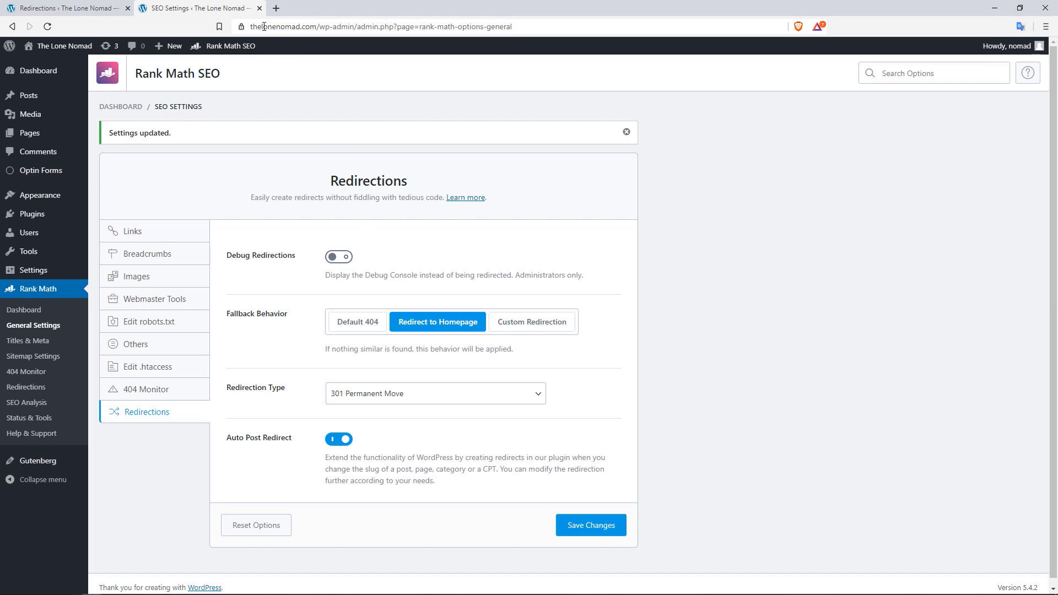
left_click(102, 9)
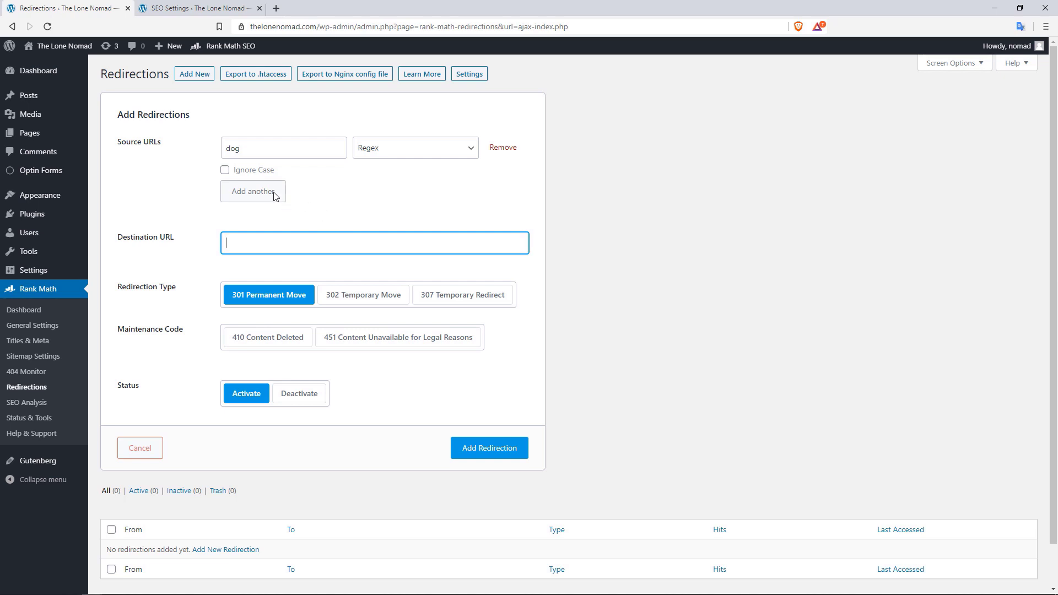
left_click(276, 338)
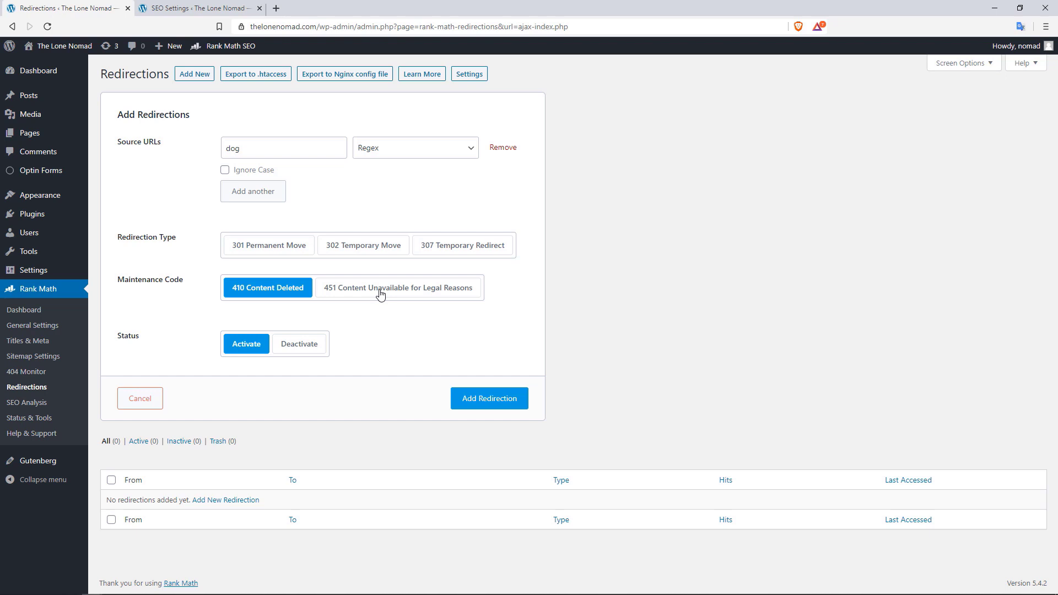
Switch the redirection to 451 Content Unavailable for Legal Reasons, then go to SEO Analysis
left_click(361, 297)
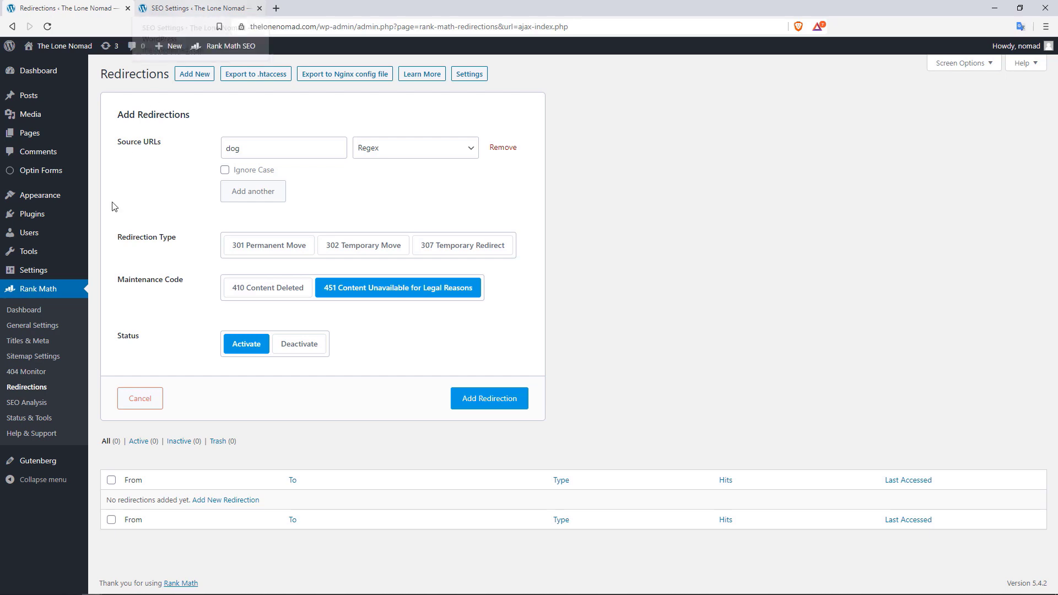
left_click(43, 403)
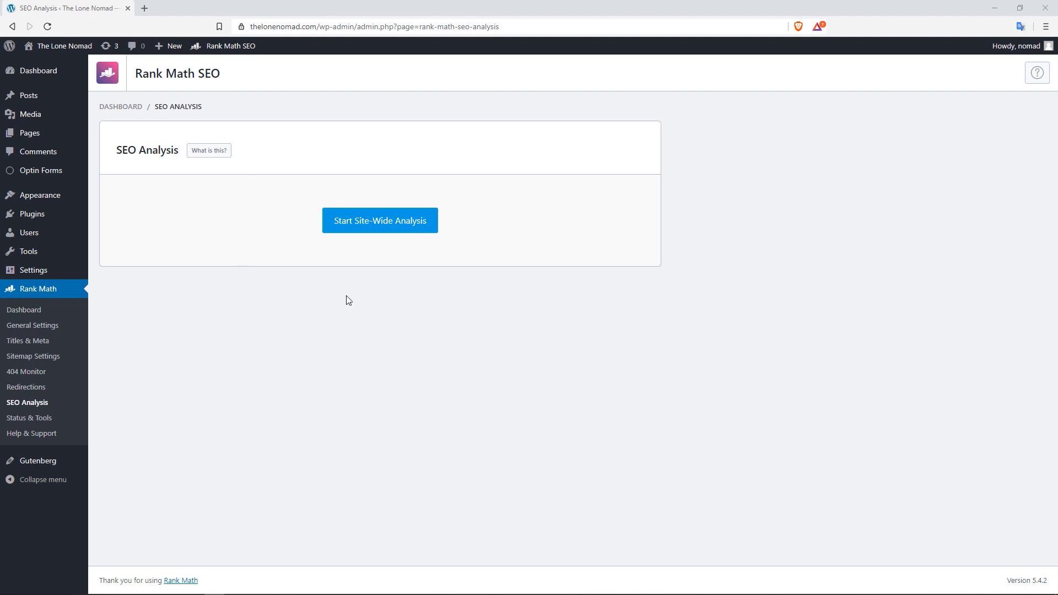
left_click(380, 231)
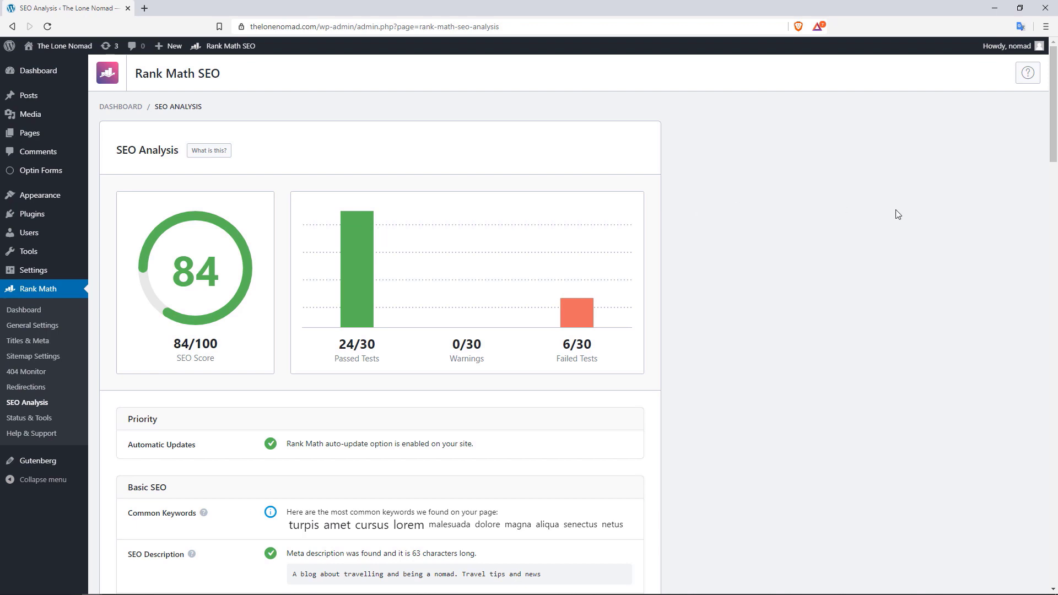
left_click_drag(1052, 128, 1048, 160)
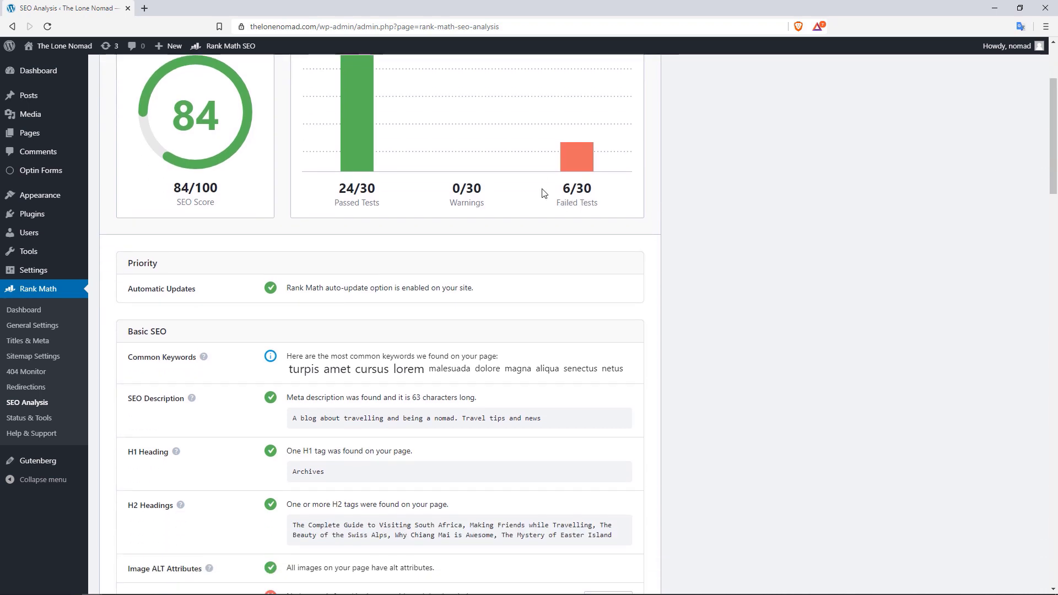
left_click_drag(1054, 184, 1052, 153)
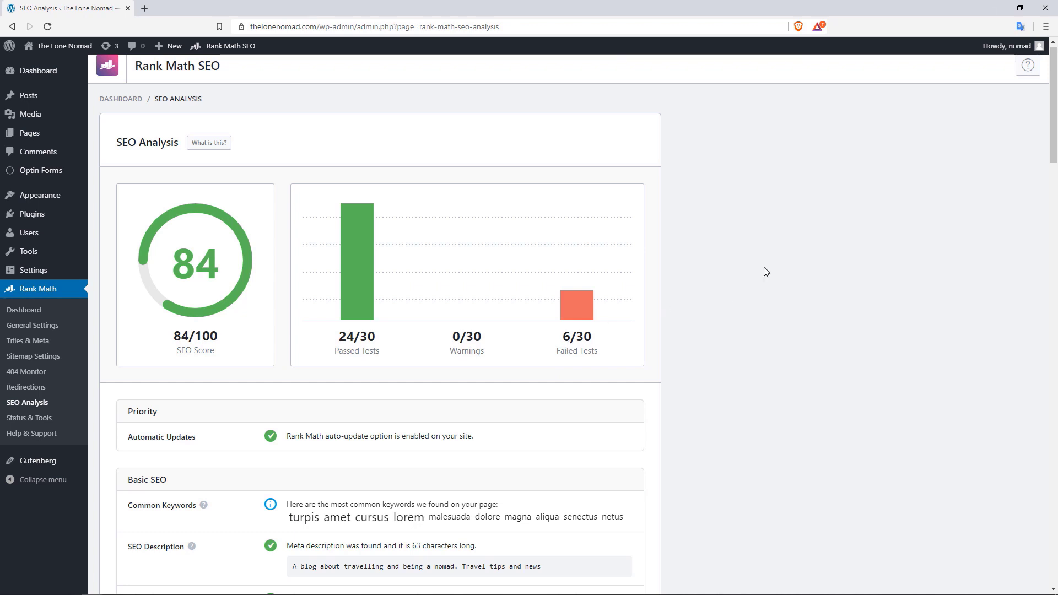
left_click_drag(1057, 139, 1044, 200)
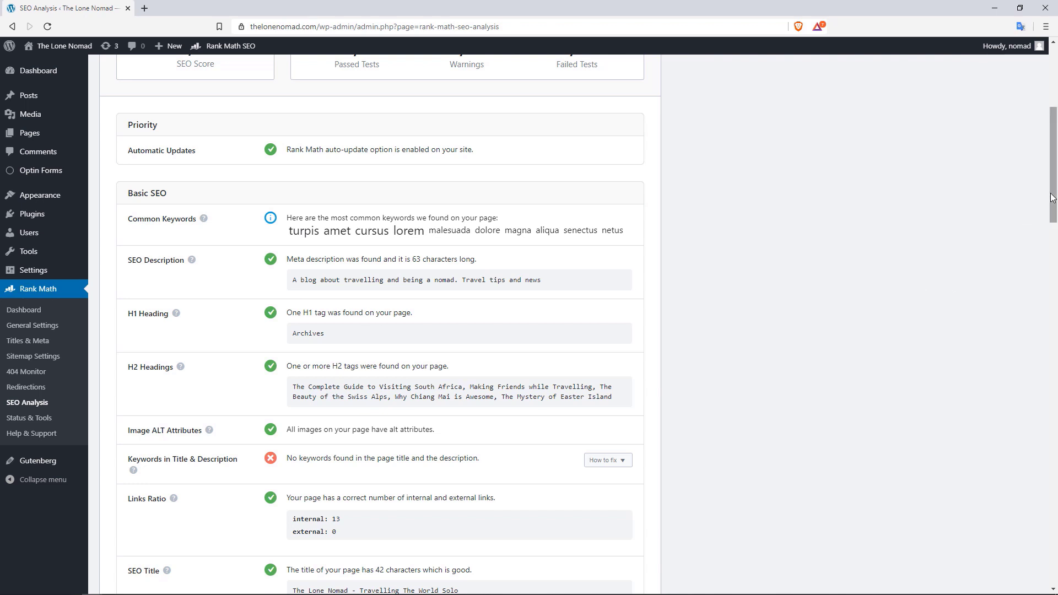
left_click_drag(1053, 198, 1012, 253)
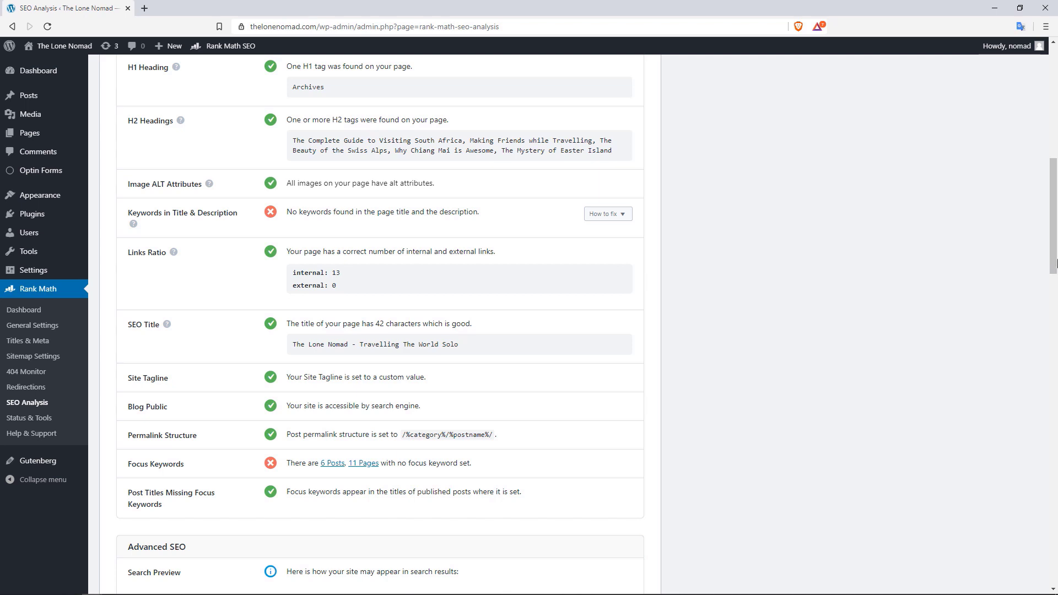
left_click_drag(1053, 264, 1053, 293)
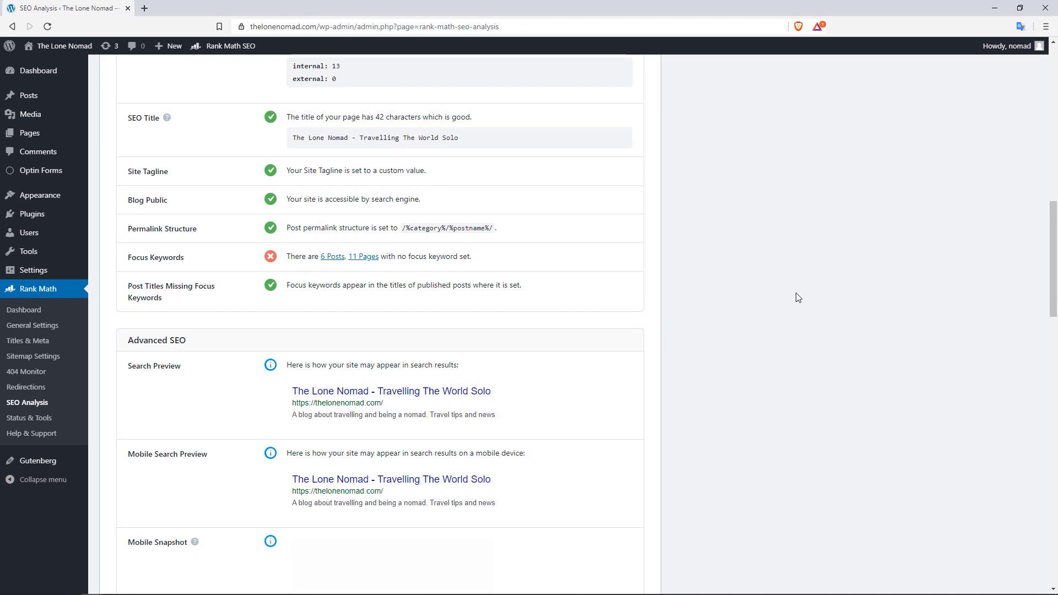
left_click_drag(1057, 247, 1035, 413)
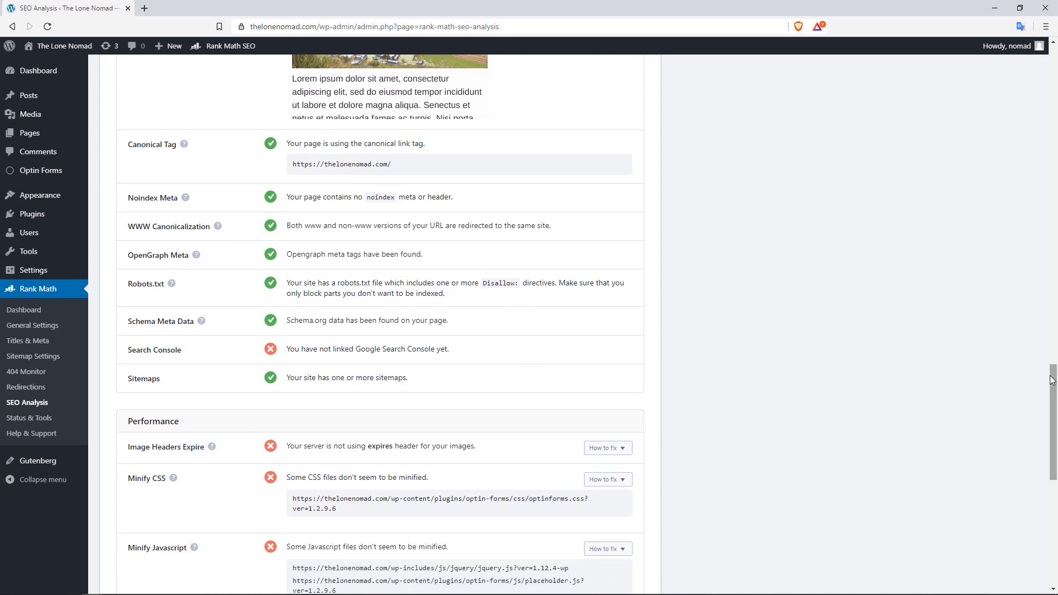
left_click_drag(1052, 382, 1052, 427)
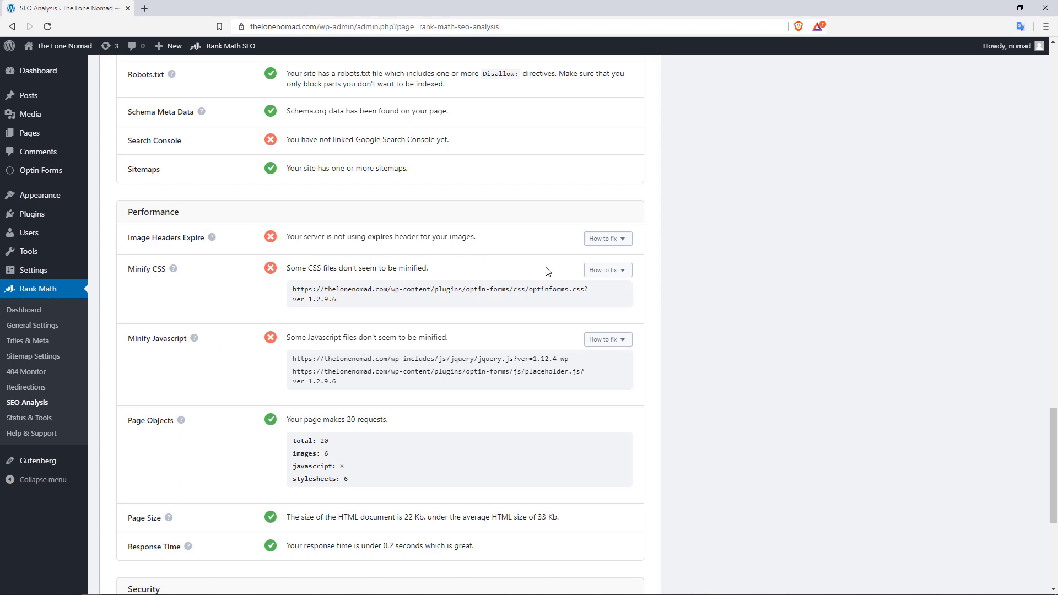
left_click_drag(1055, 408, 1055, 499)
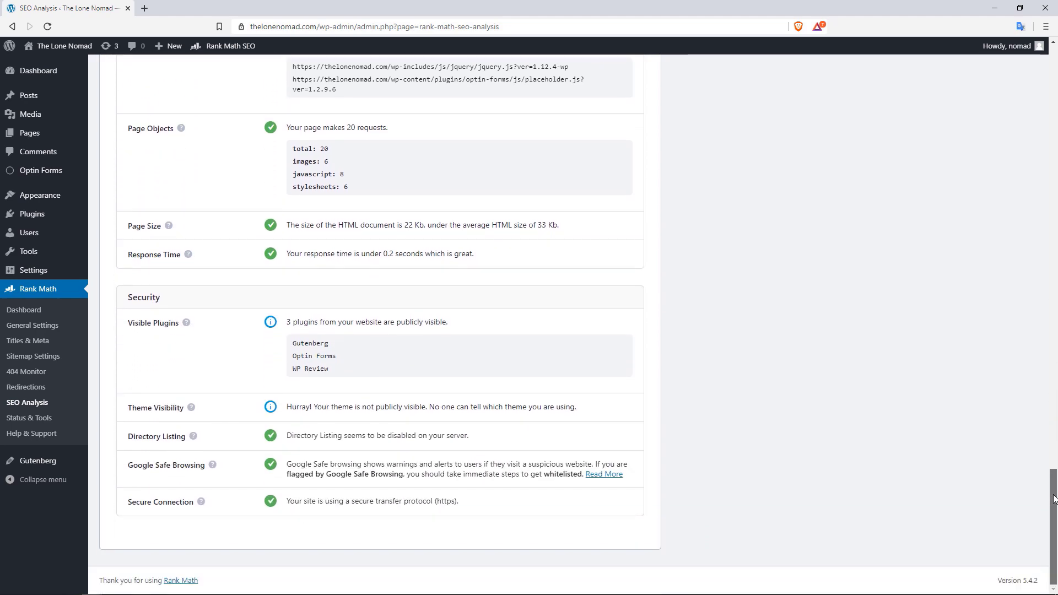
left_click_drag(1055, 463, 1054, 77)
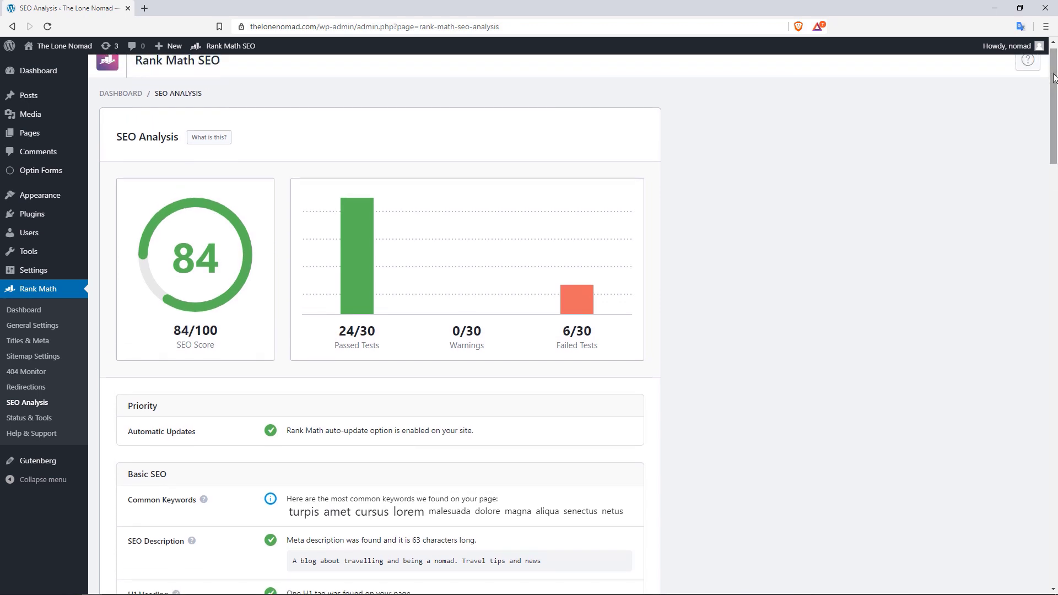
Read the 'What is this?' knowledge-base article on SEO analysis, then close its tab
left_click(210, 137)
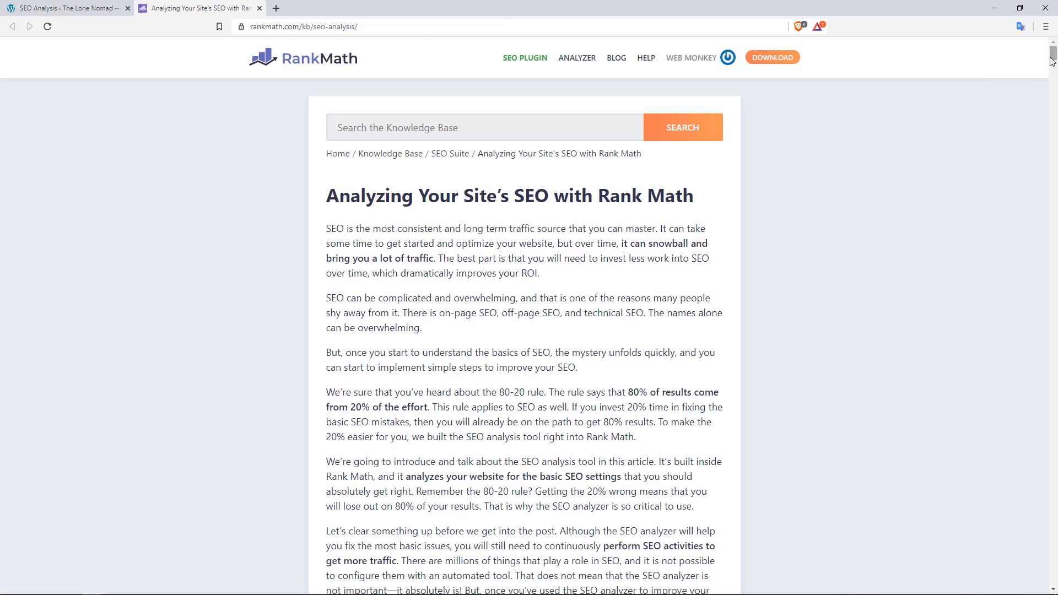
mouse_move(1052, 61)
left_mouse_down()
mouse_move(1052, 158)
mouse_move(1033, 187)
mouse_move(1028, 233)
mouse_move(1041, 68)
left_mouse_up()
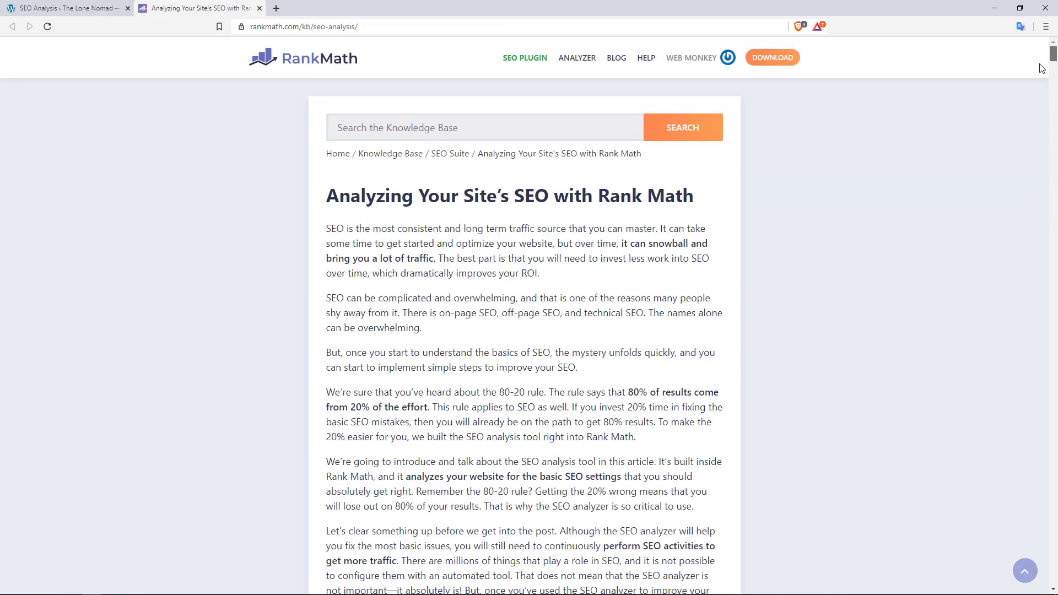
left_click(260, 8)
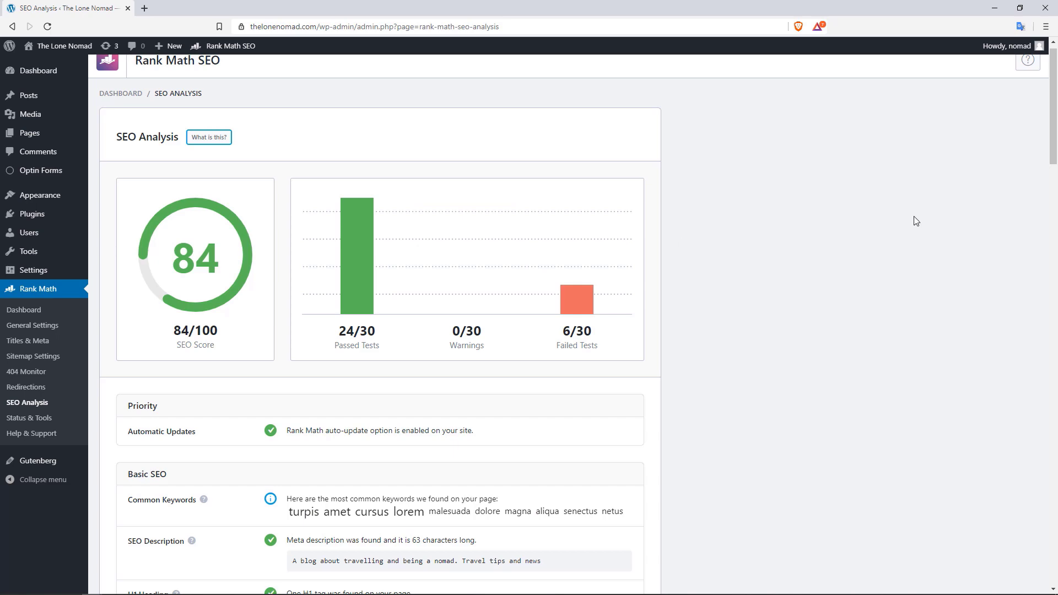
mouse_move(1053, 115)
left_mouse_down()
mouse_move(1054, 257)
mouse_move(1054, 119)
left_mouse_up()
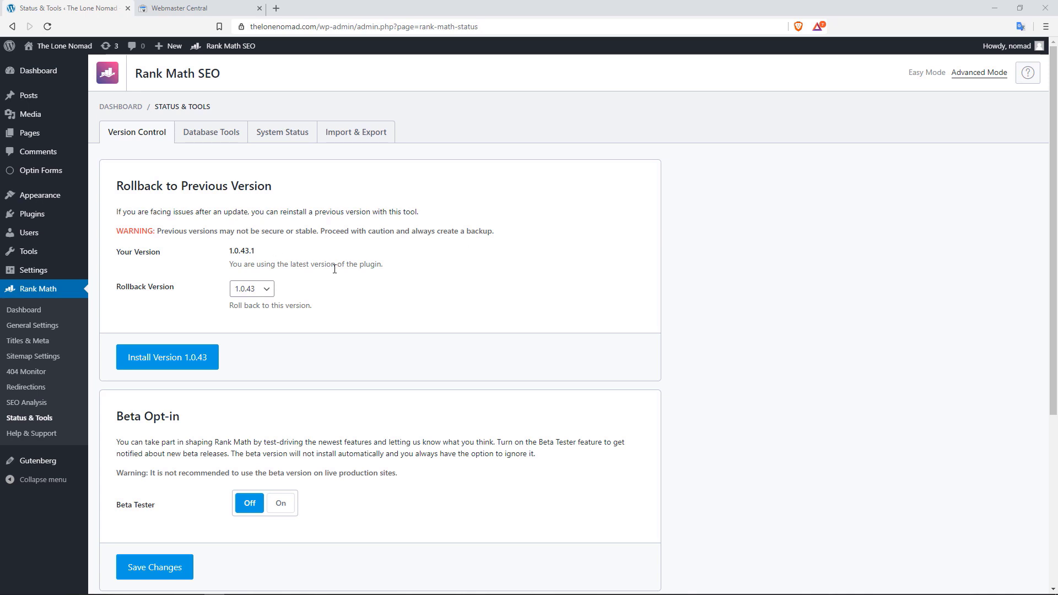
left_click(265, 290)
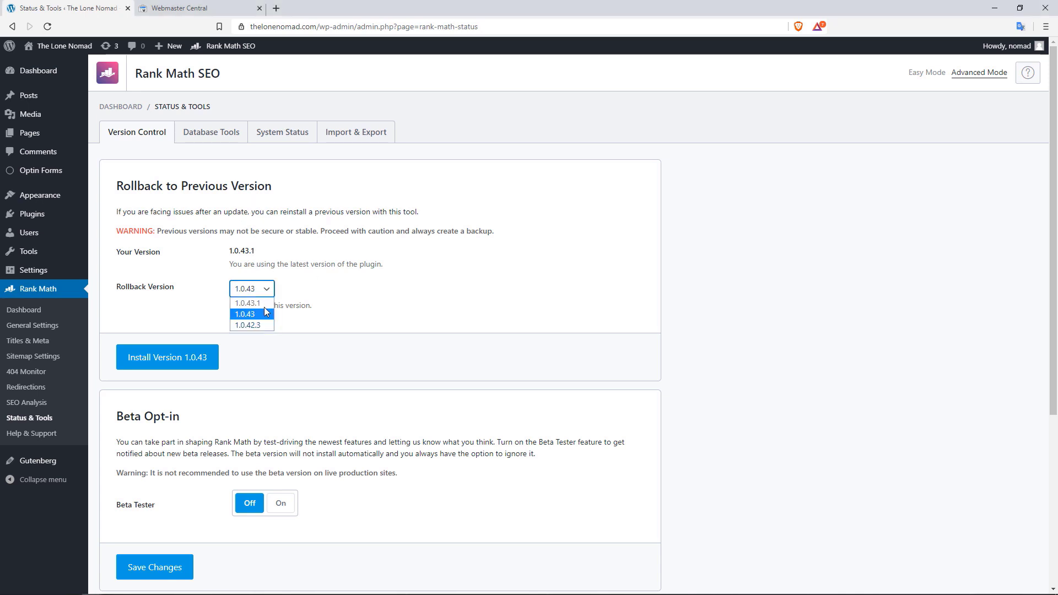
left_click(349, 320)
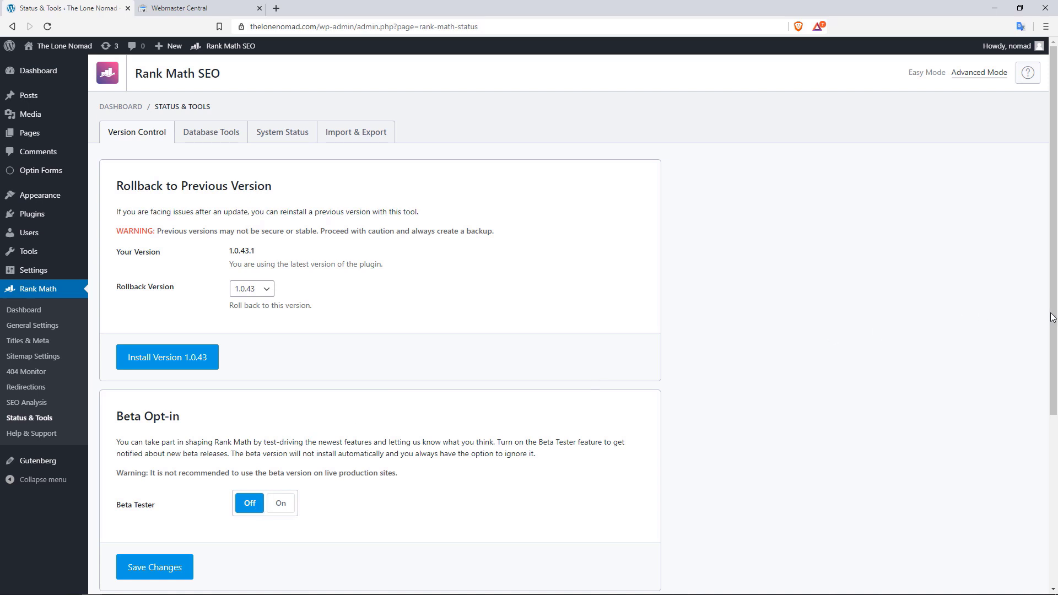
scroll(1033, 425, "down", 5)
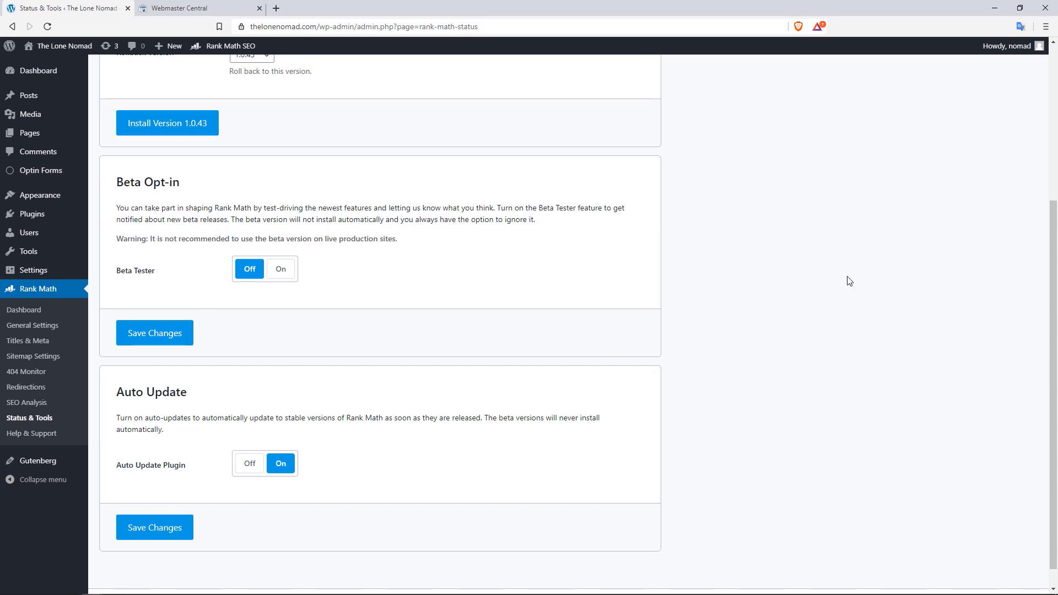
left_click_drag(1057, 194, 1057, 87)
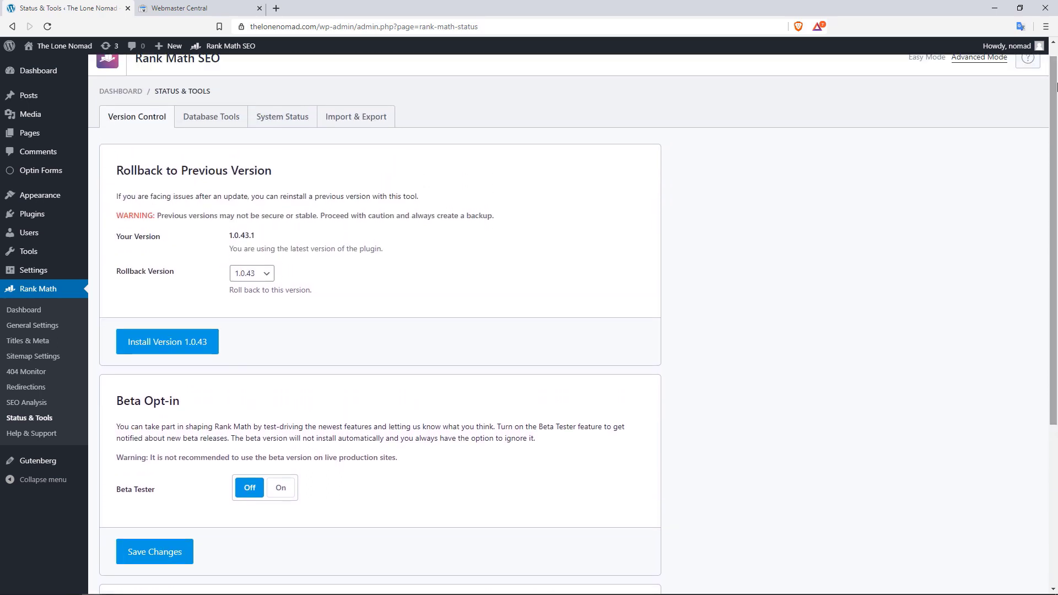
Review the Database Tools list: transient removal, SEO analysis flushing and 404 log clearing
left_click(226, 120)
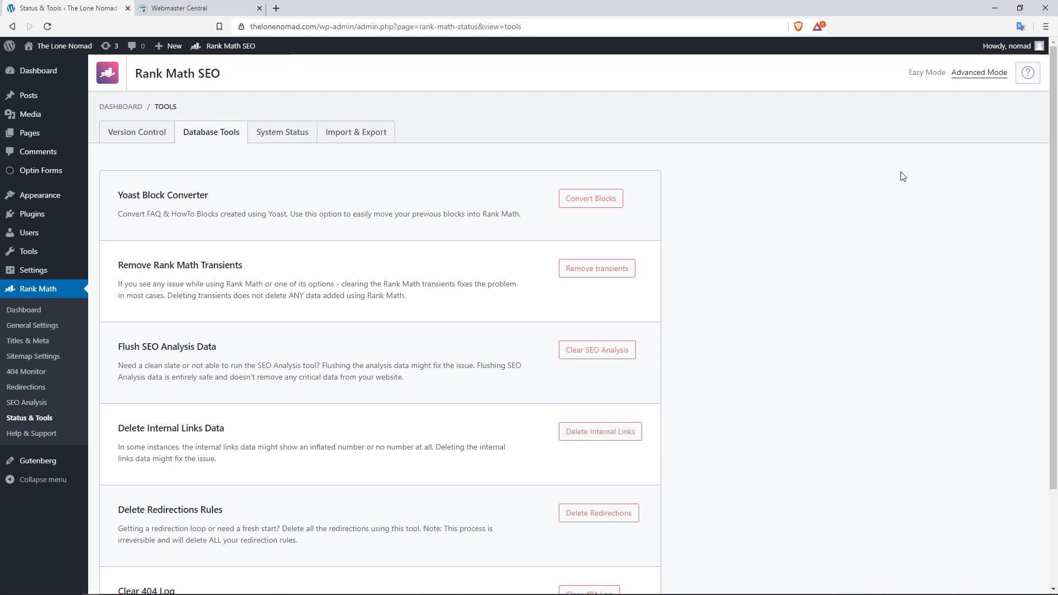
left_click_drag(1055, 103, 1056, 132)
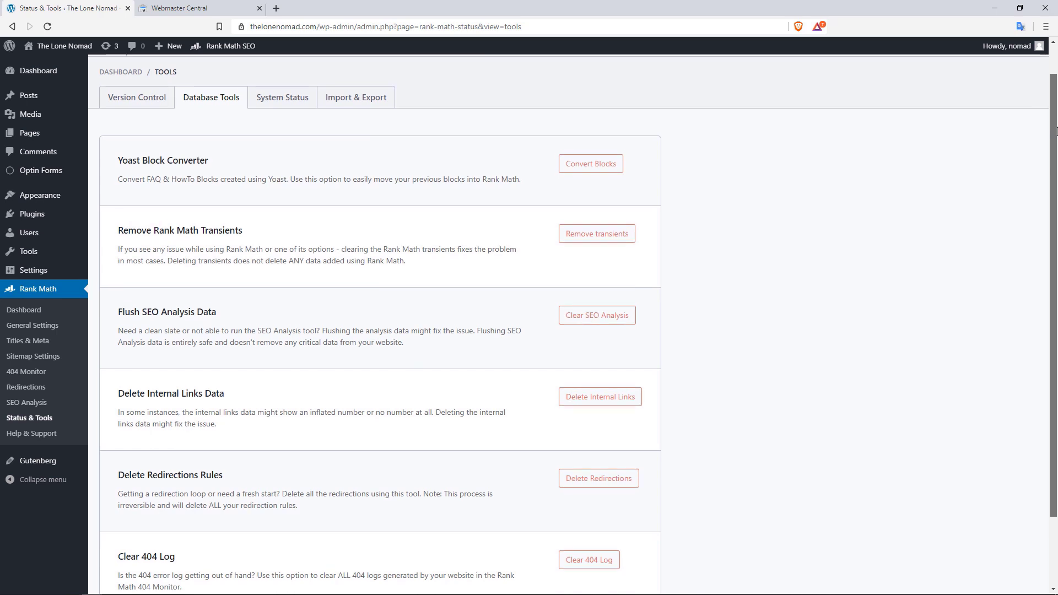
left_click_drag(1056, 133, 1056, 103)
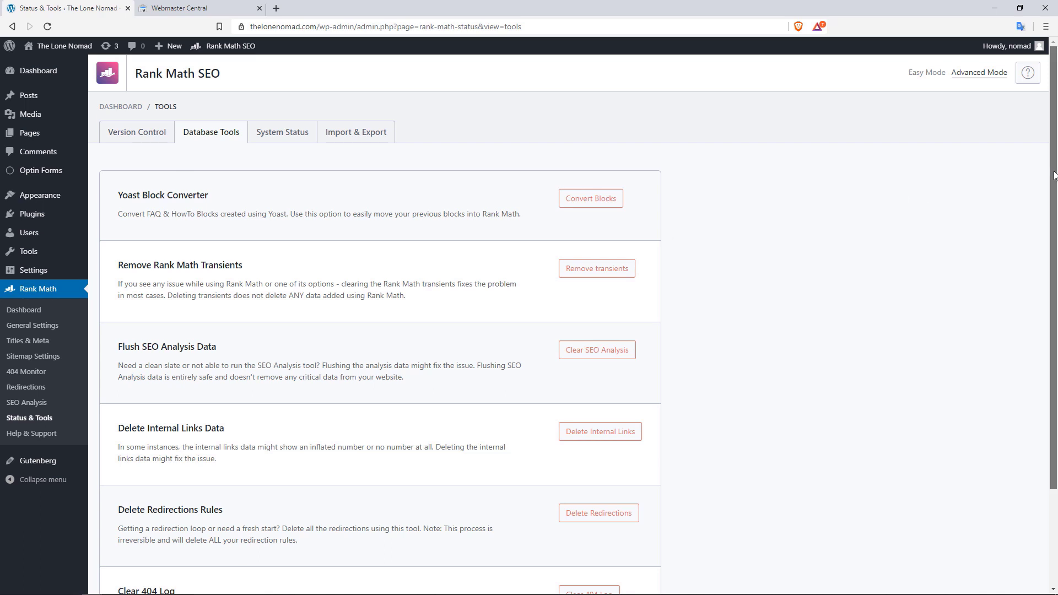
left_click_drag(1053, 174, 1050, 257)
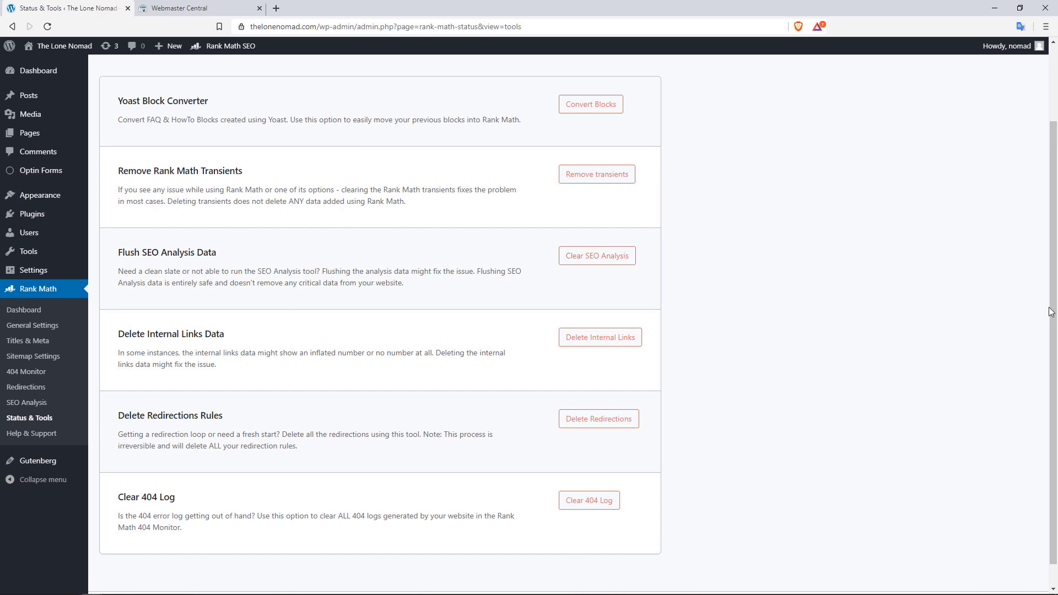
scroll(1052, 309, "down", 1)
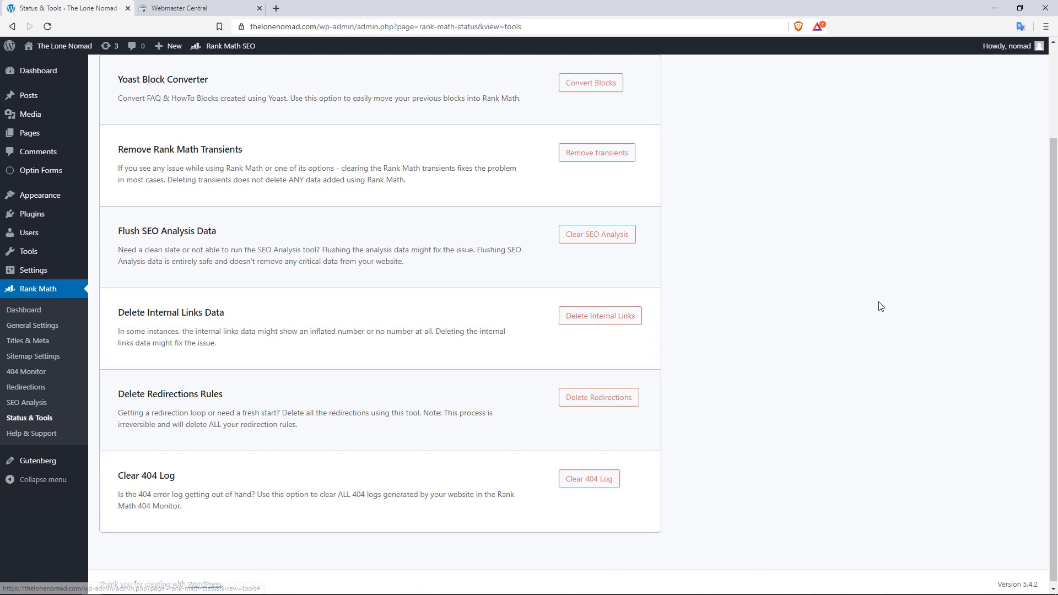
scroll(1047, 287, "down", 1)
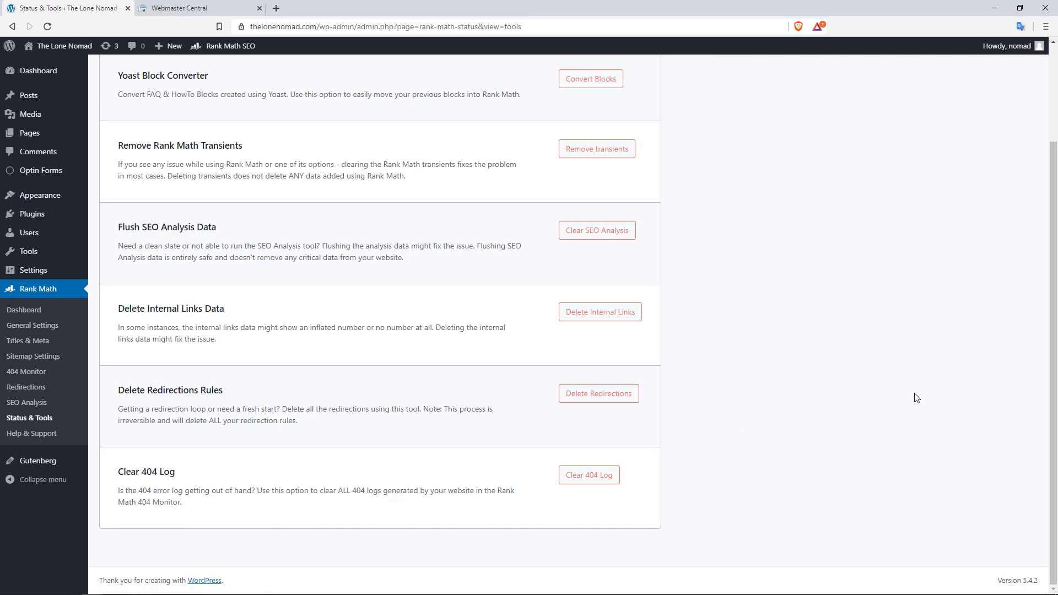
left_click_drag(1054, 393, 1054, 309)
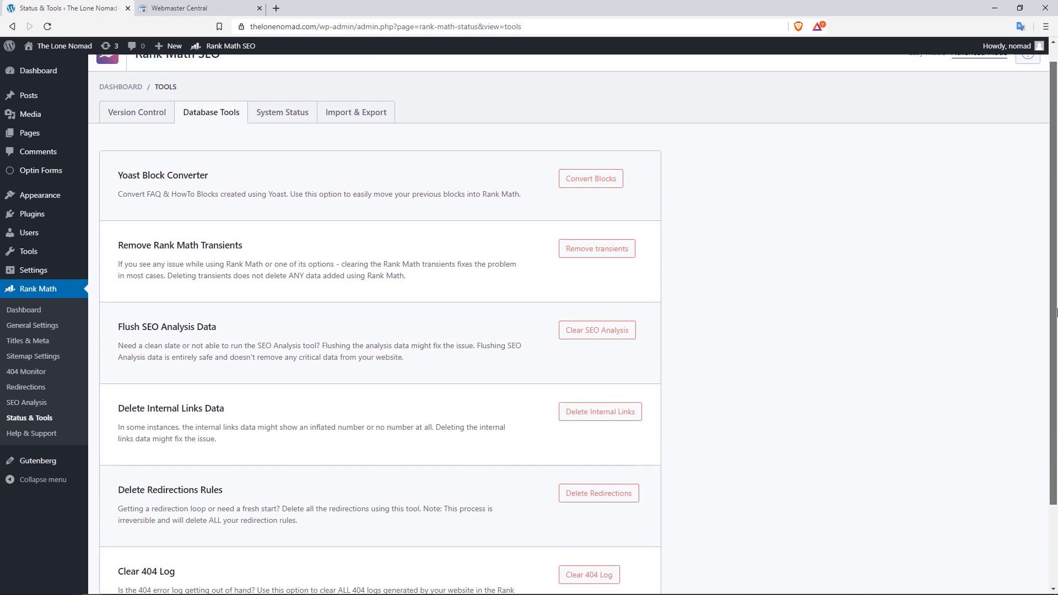
Check the System Status Error Log, then go to the Import & Export tab
left_click(311, 119)
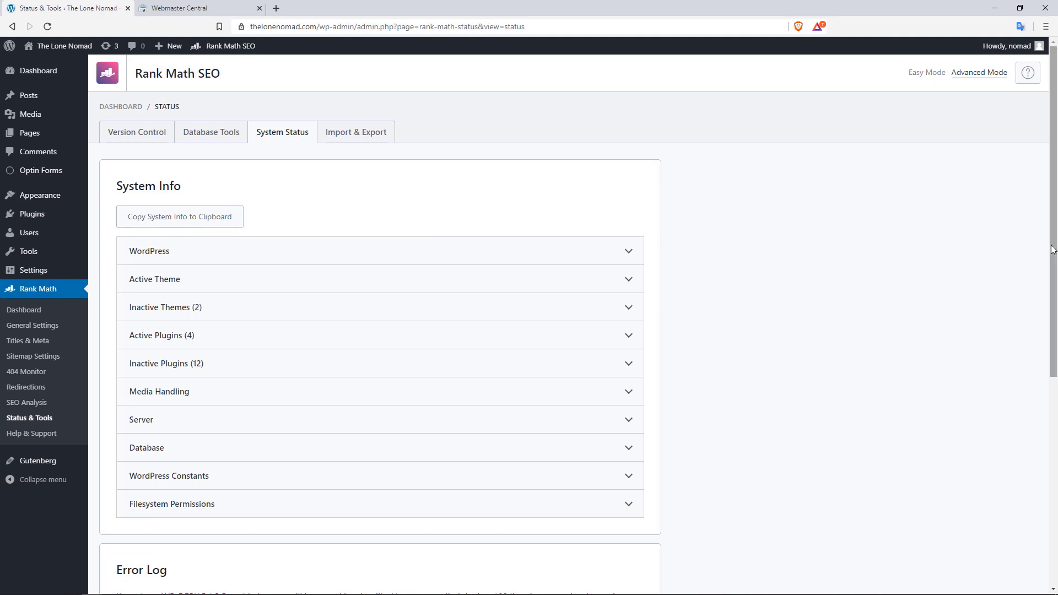
left_click_drag(1051, 264, 1034, 413)
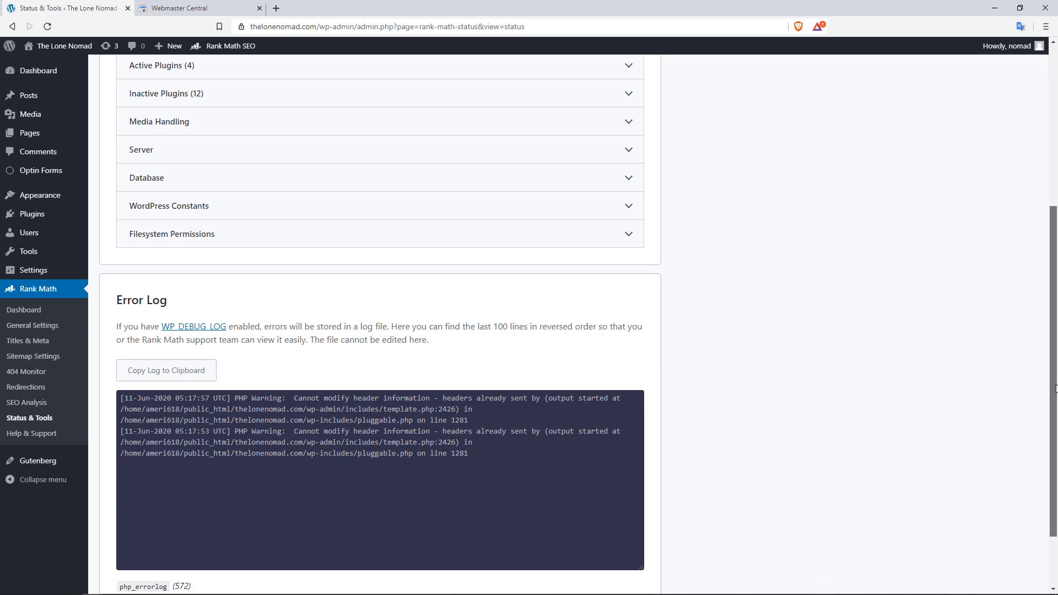
left_click_drag(1055, 388, 1055, 230)
left_click(368, 132)
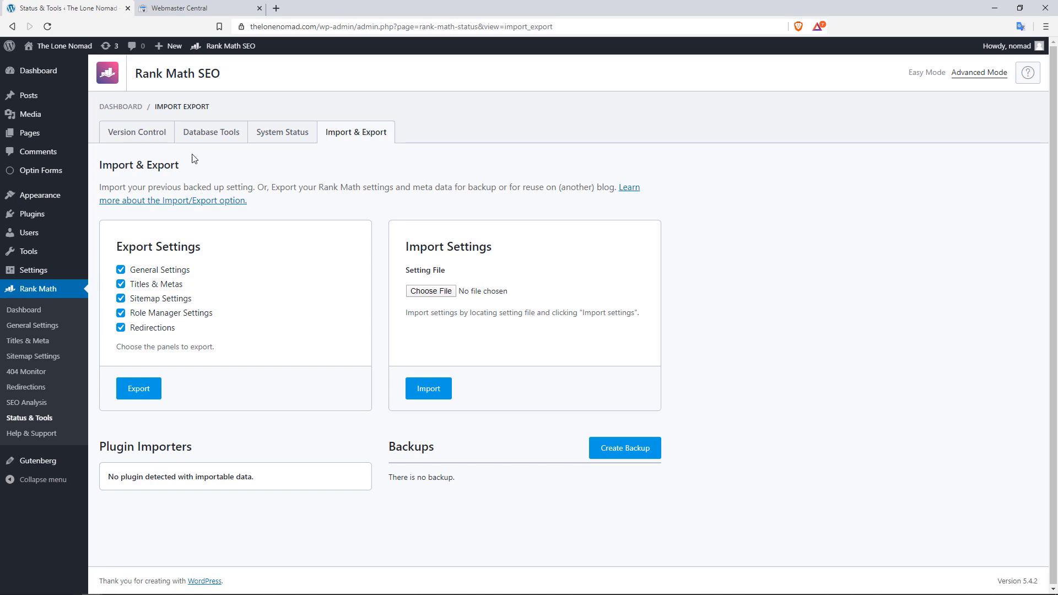
Export the Rank Math settings with all five export panels left ticked
left_click(143, 392)
Open Rank Math Help & Support and browse the Local SEO and 404 Monitor help sections
left_click(47, 434)
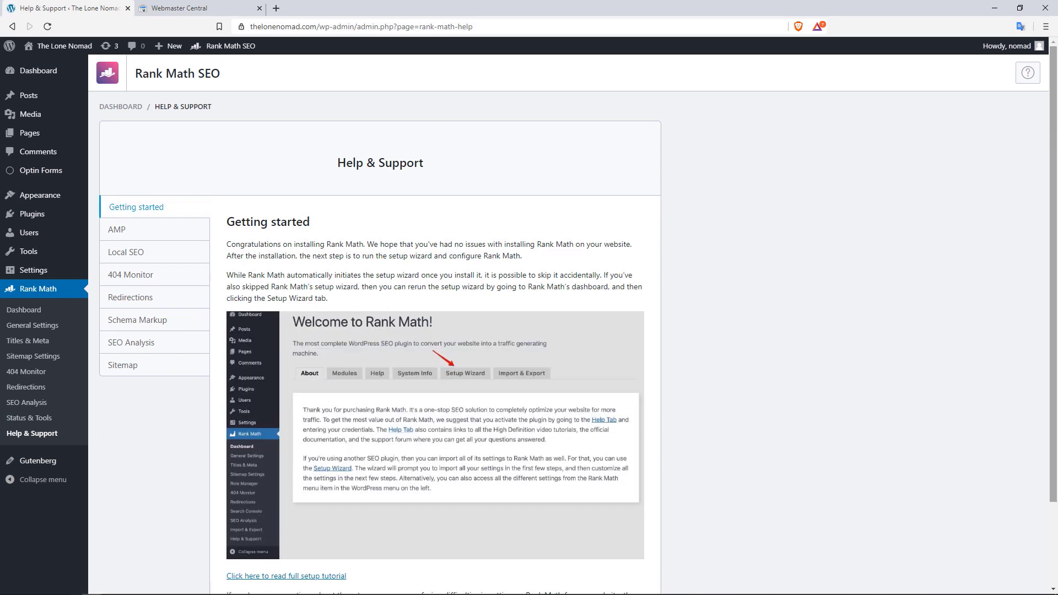
scroll(378, 161, "down", 1)
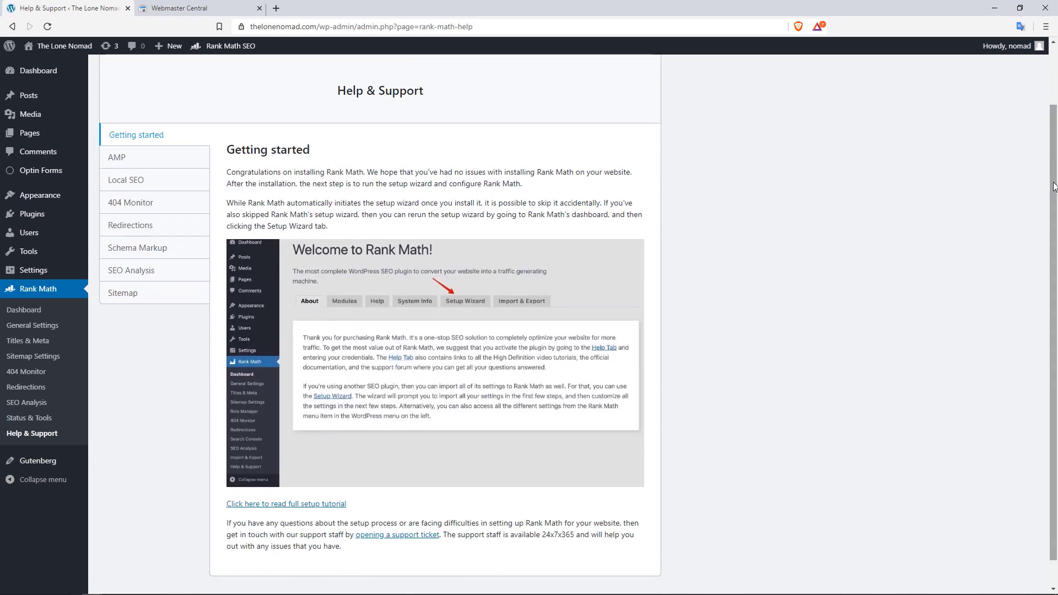
left_click(148, 181)
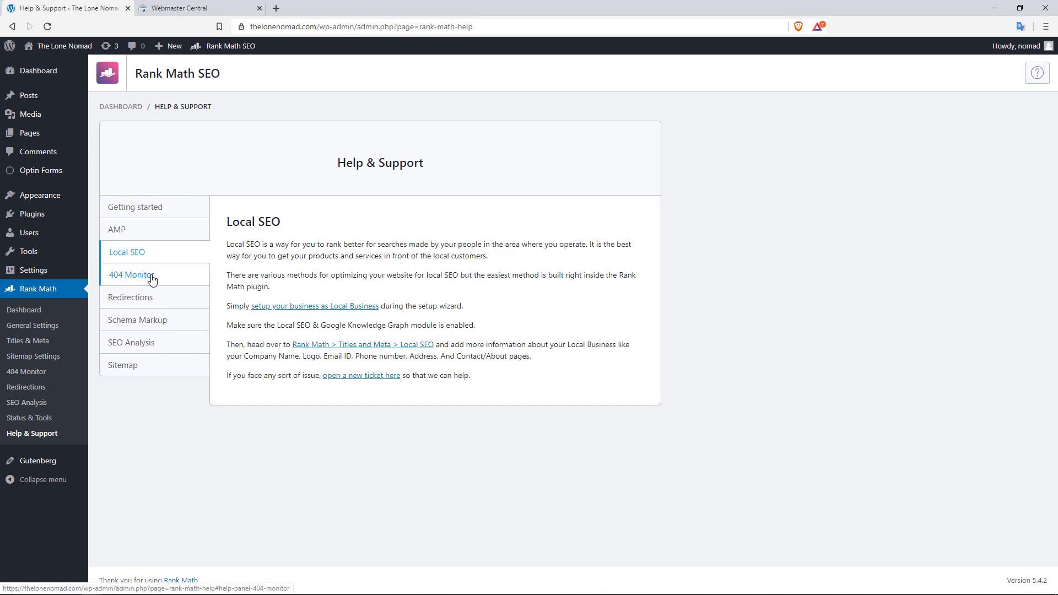
left_click(152, 279)
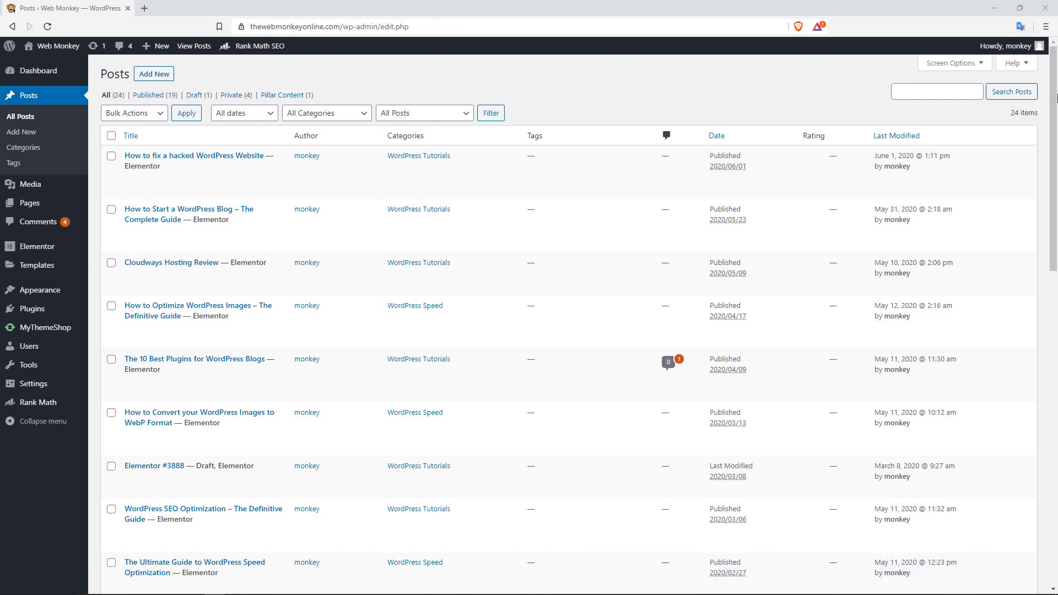
Turn on the SEO Details, SEO Title and SEO Desc columns in the posts list's Screen Options
scroll(1057, 98, "down", 8)
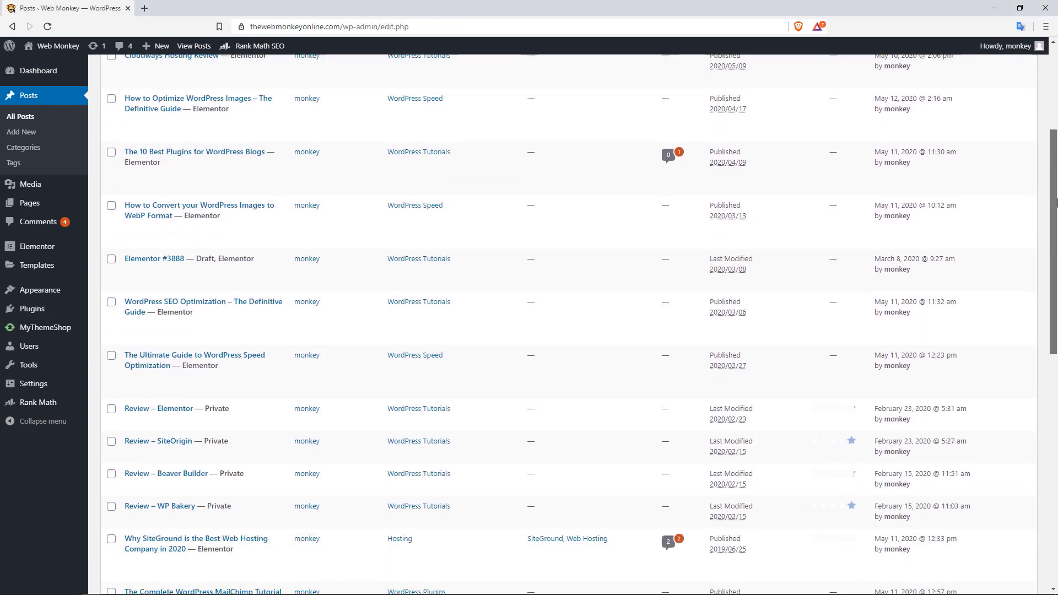
scroll(1056, 93, "up", 7)
scroll(1057, 94, "up", 1)
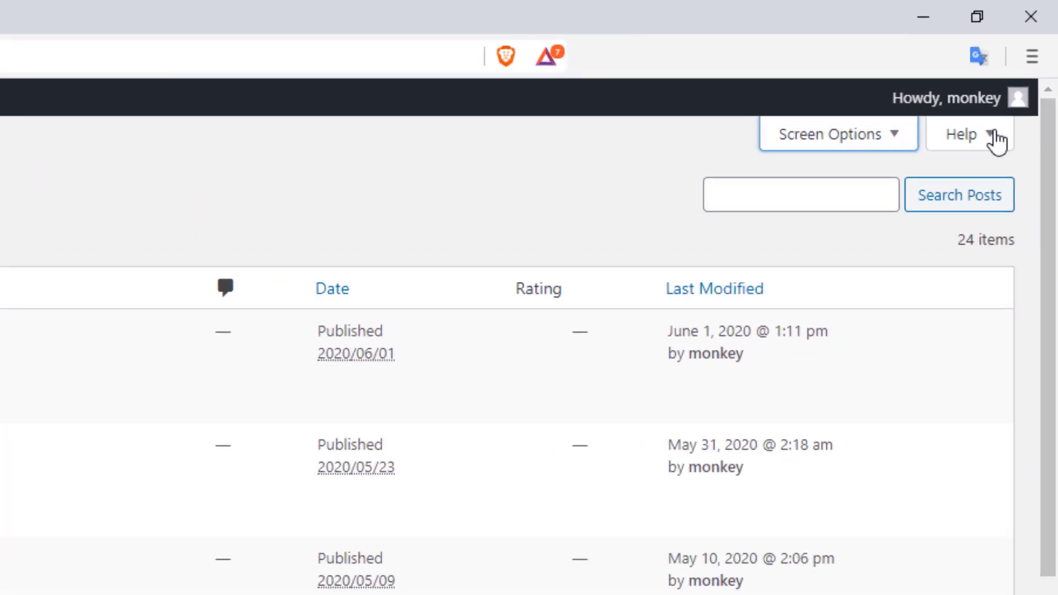
left_click(865, 157)
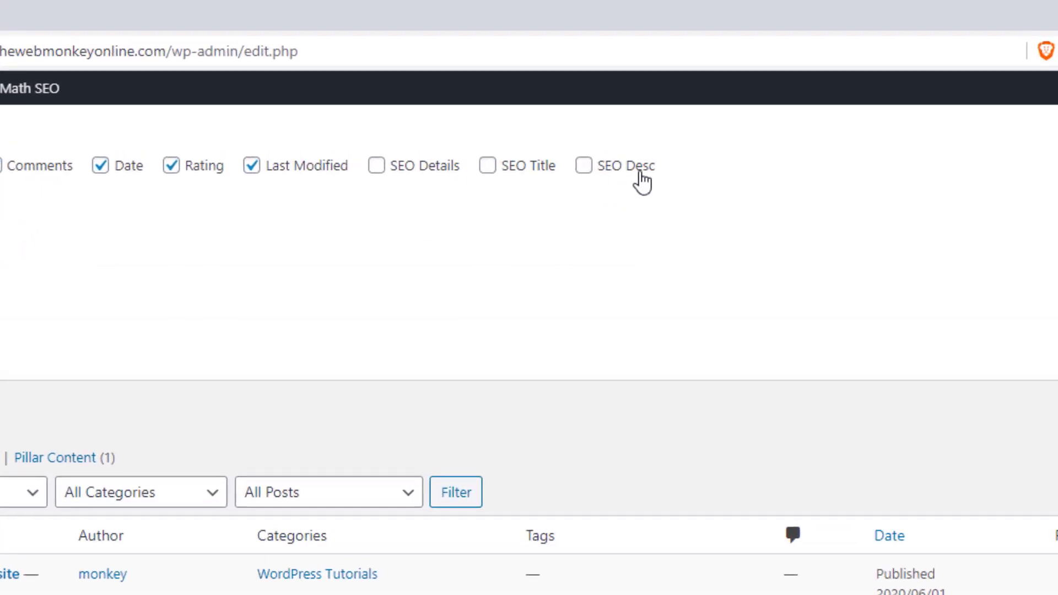
left_click(410, 174)
left_click(488, 169)
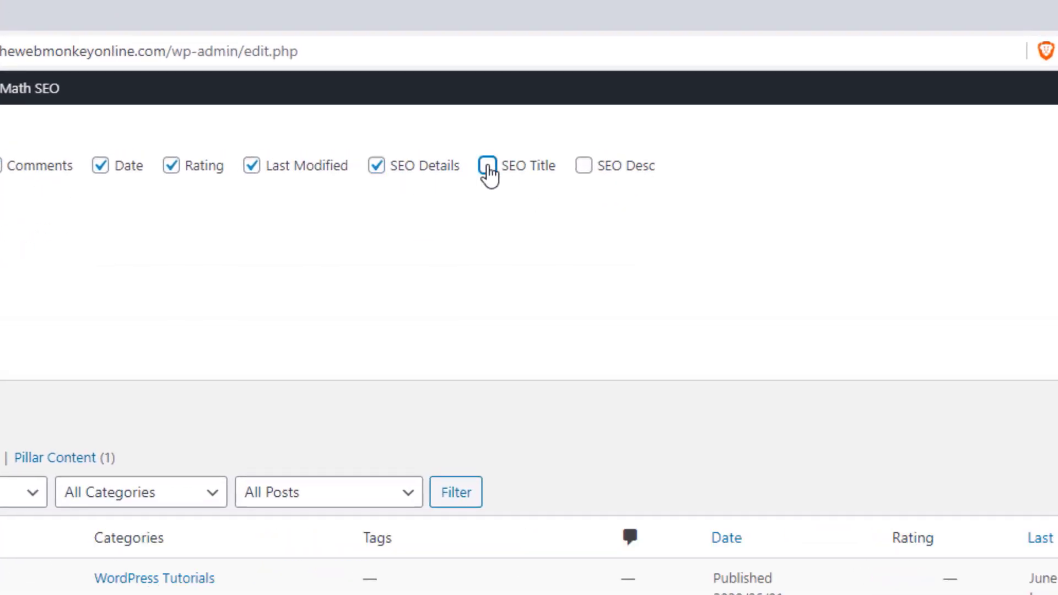
left_click(585, 170)
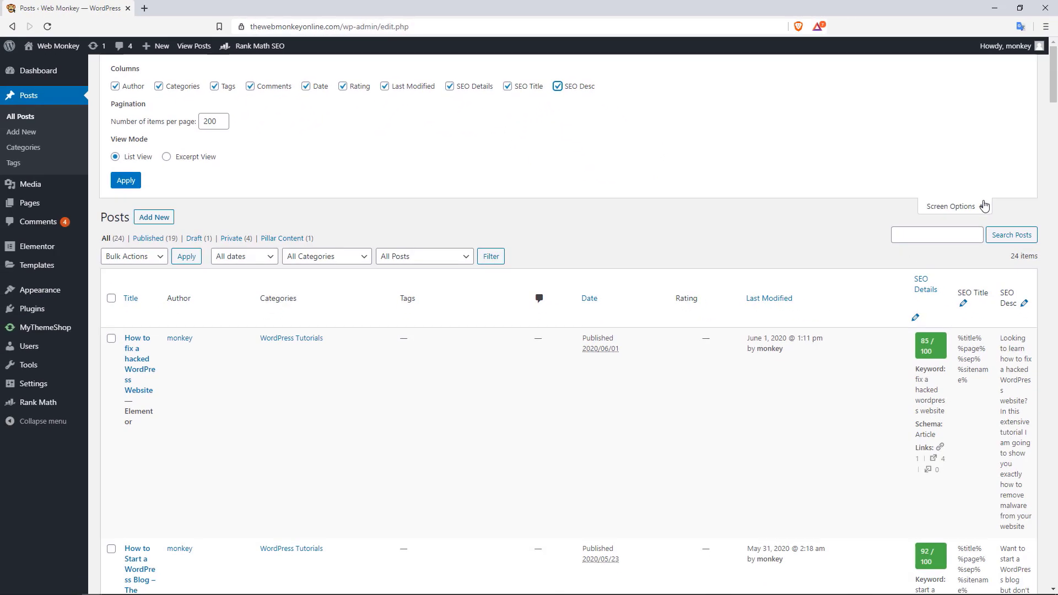
left_click(984, 207)
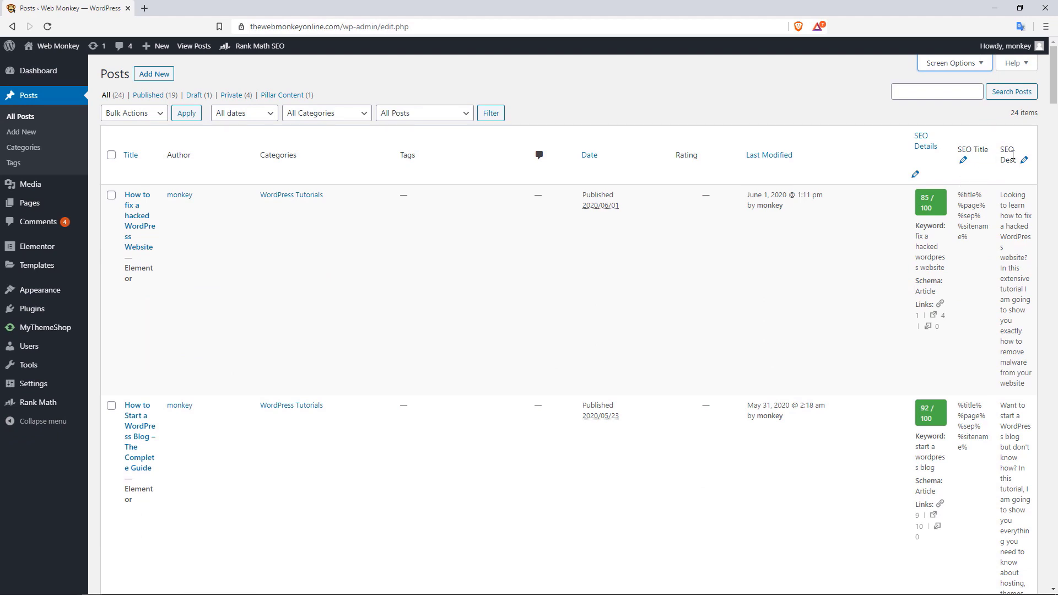
mouse_move(586, 221)
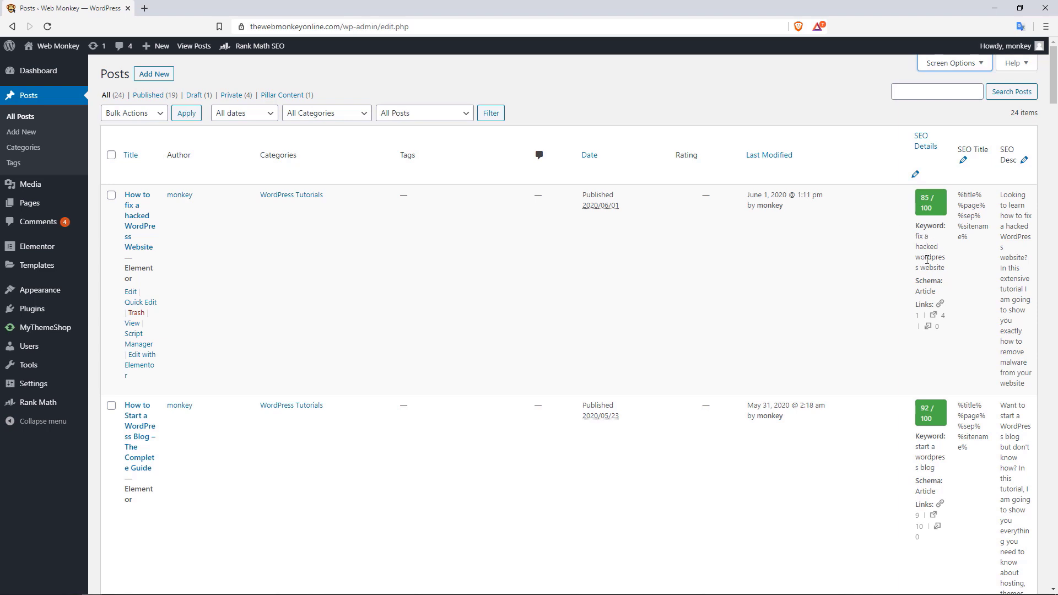
Make every post's SEO Title and SEO Description editable at once
left_click(964, 160)
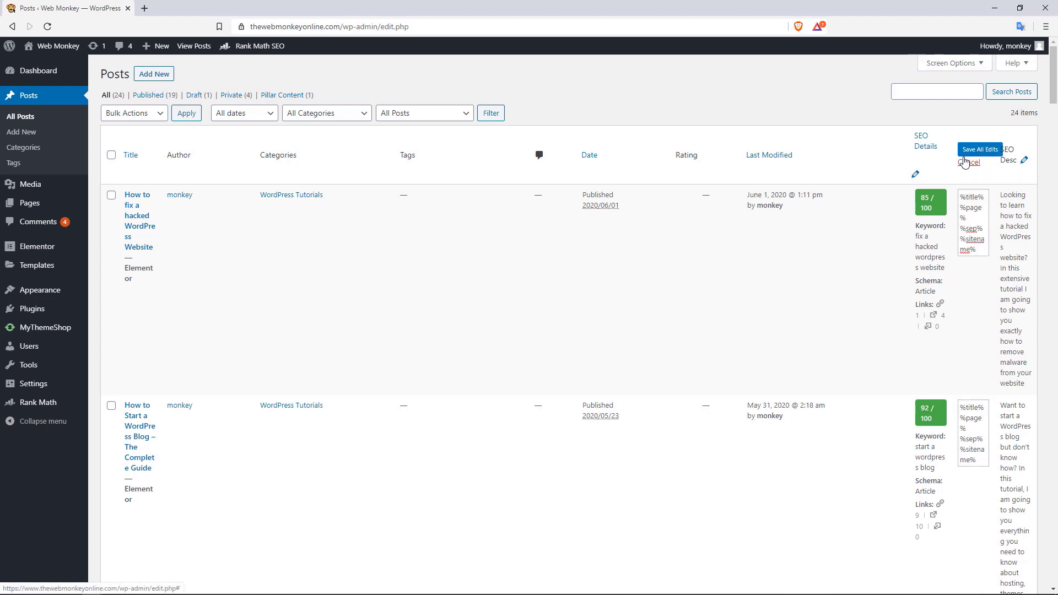
left_click_drag(968, 218, 968, 207)
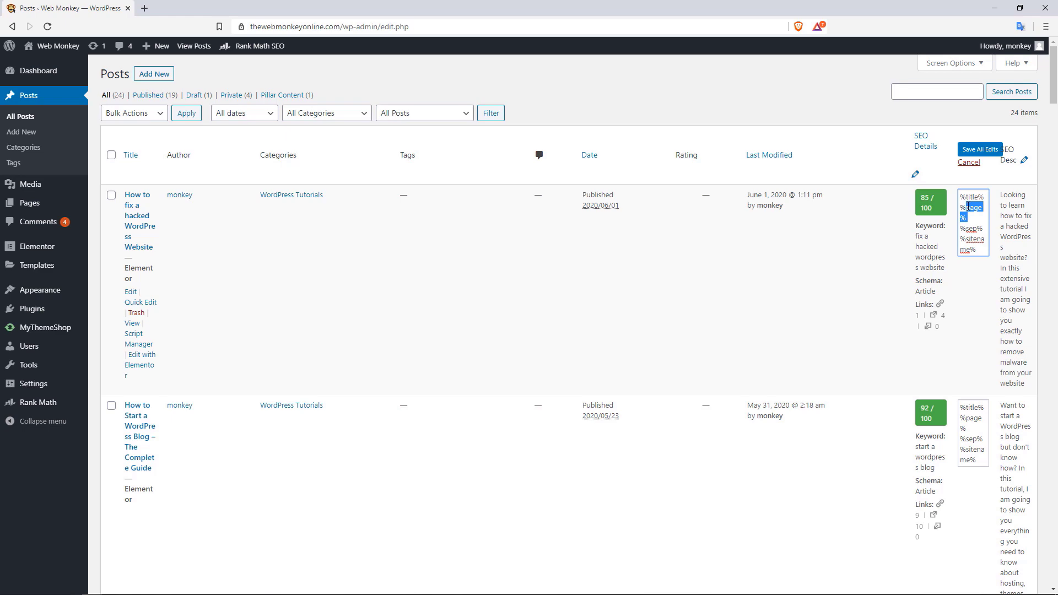
mouse_move(1054, 91)
left_mouse_down()
mouse_move(1057, 218)
mouse_move(1057, 74)
left_mouse_up()
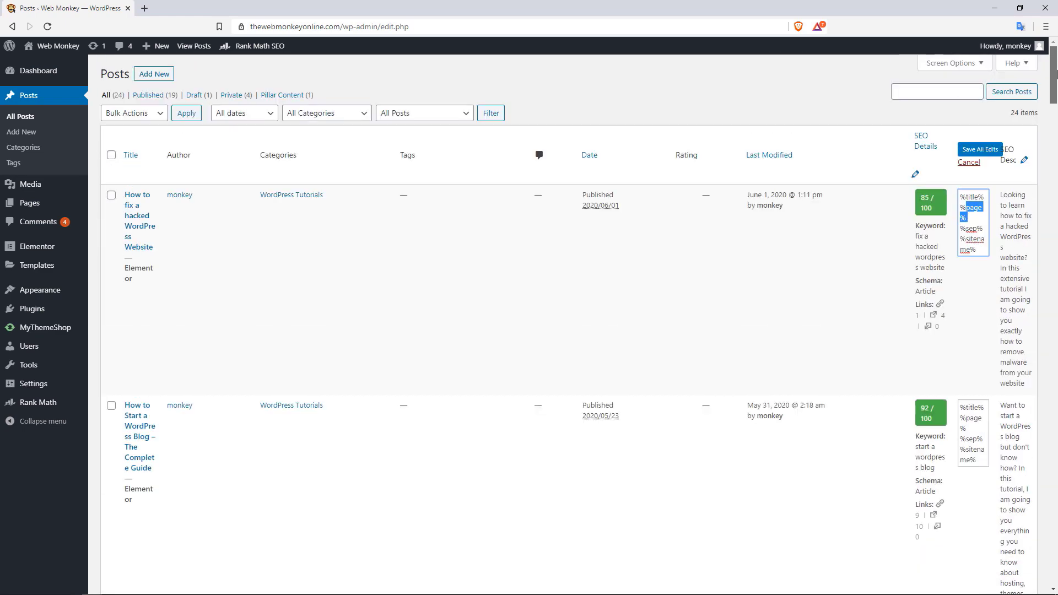
left_click(1025, 160)
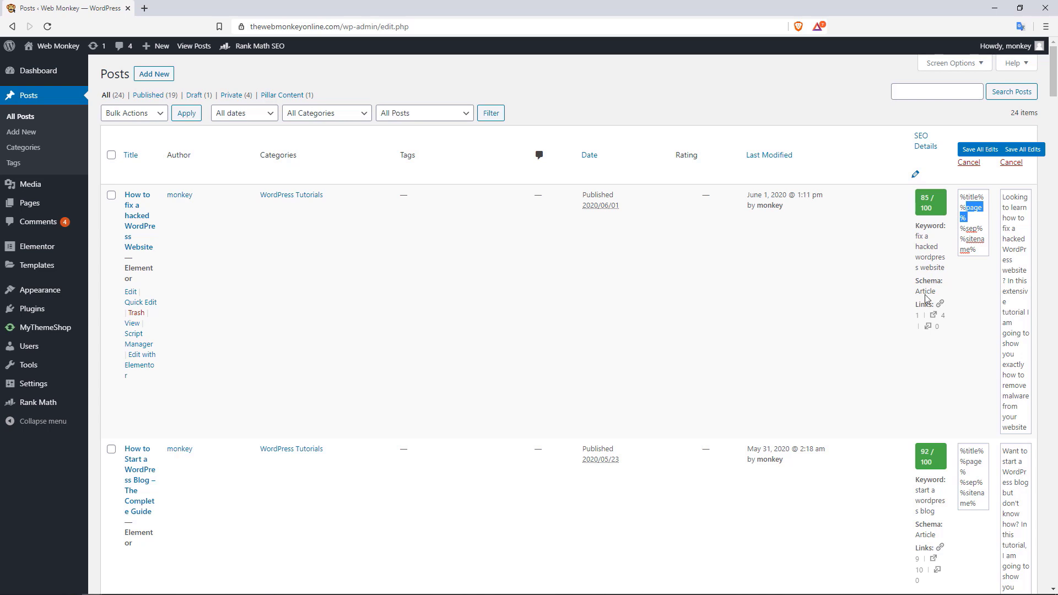
Make all focus keywords bulk-editable, then cancel that edit
left_click(915, 175)
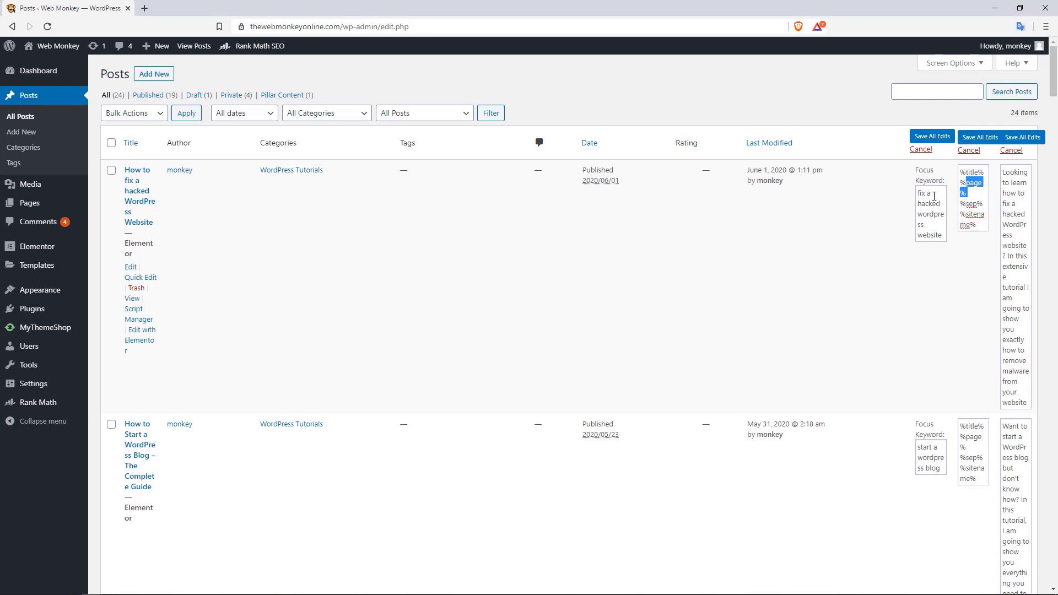
left_click_drag(1054, 71, 937, 154)
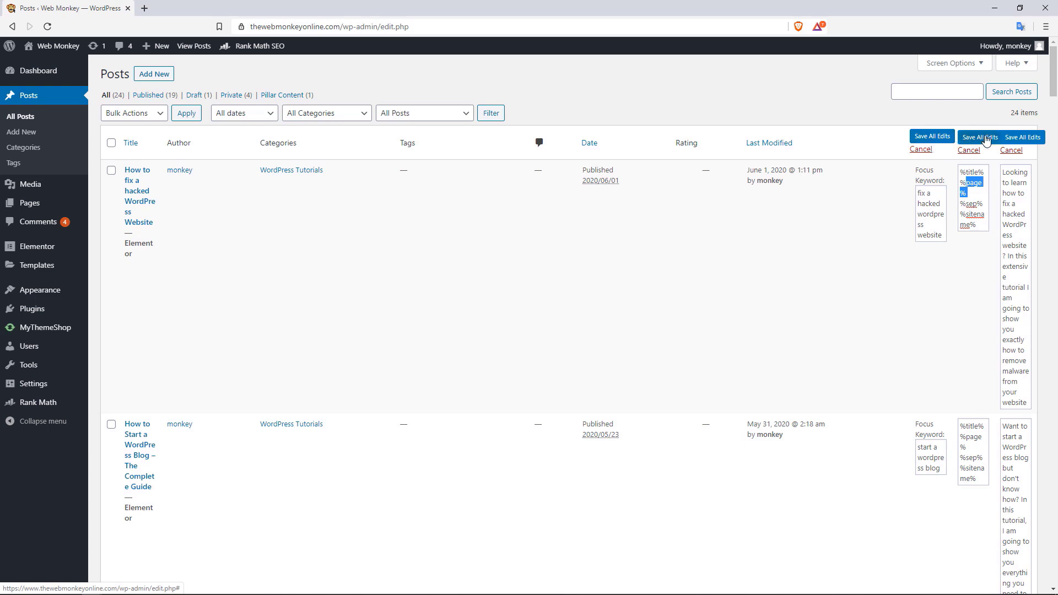
left_click(921, 150)
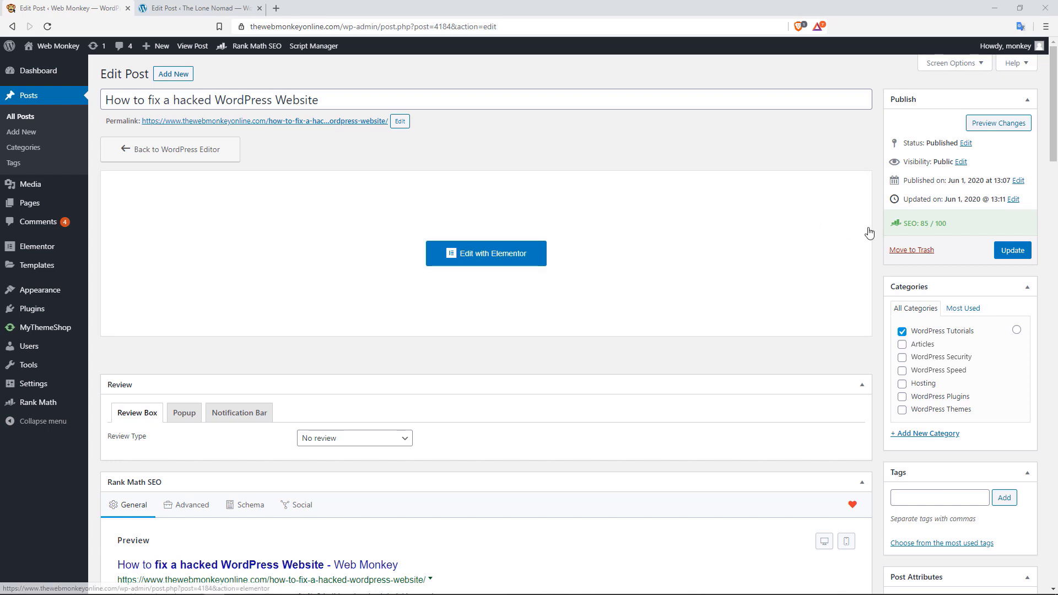
Highlight the post's 85 / 100 SEO score, then switch to The Lone Nomad post editor
left_click_drag(947, 223, 916, 224)
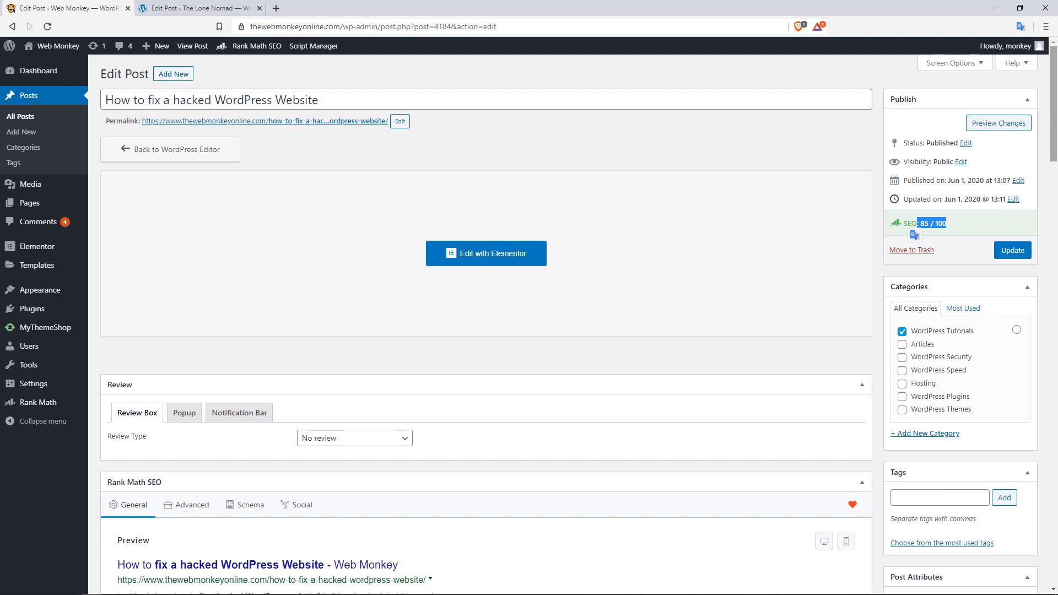
left_click_drag(1053, 119, 1051, 174)
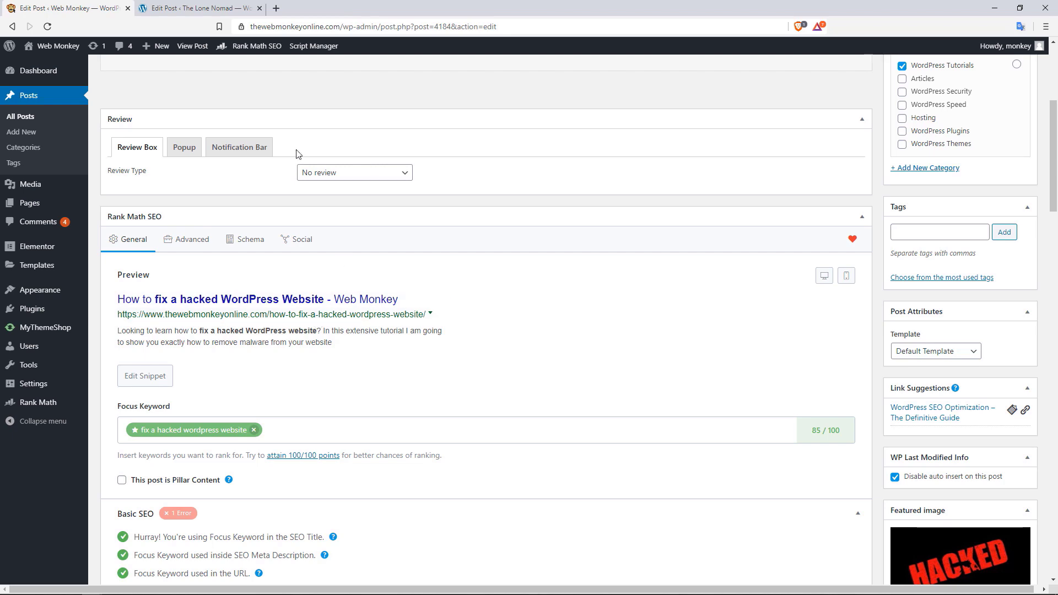
left_click(252, 9)
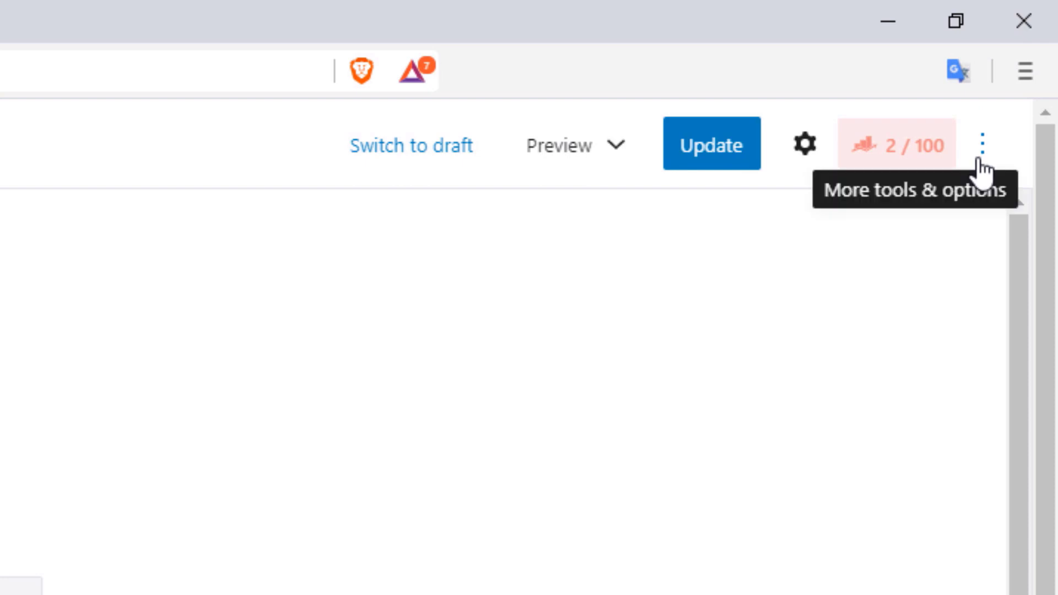
Open the Rank Math panel from the editor's tools menu, then return to the Web Monkey post
left_click(983, 144)
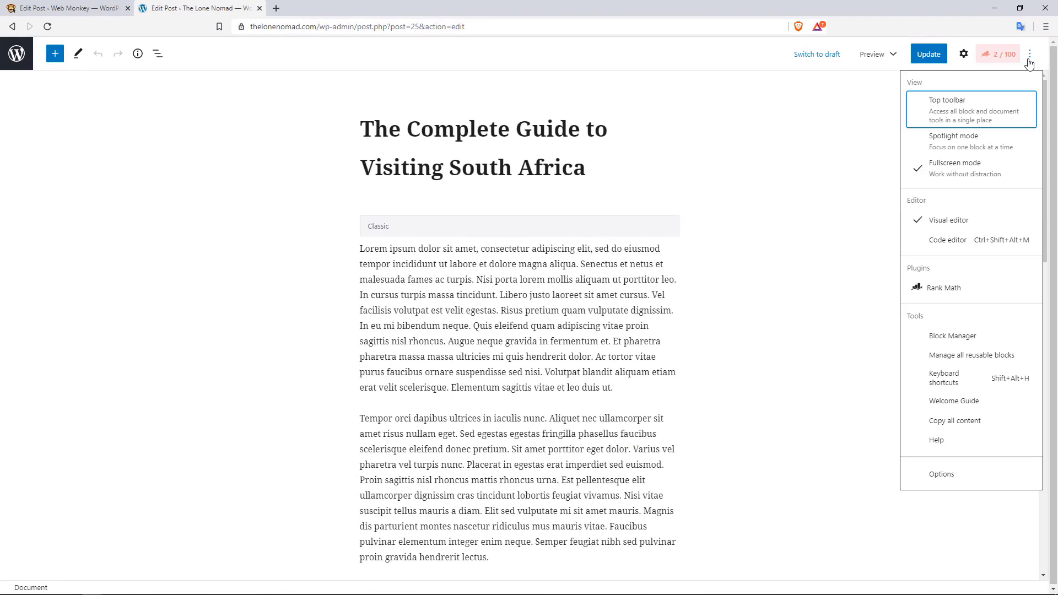
left_click(944, 291)
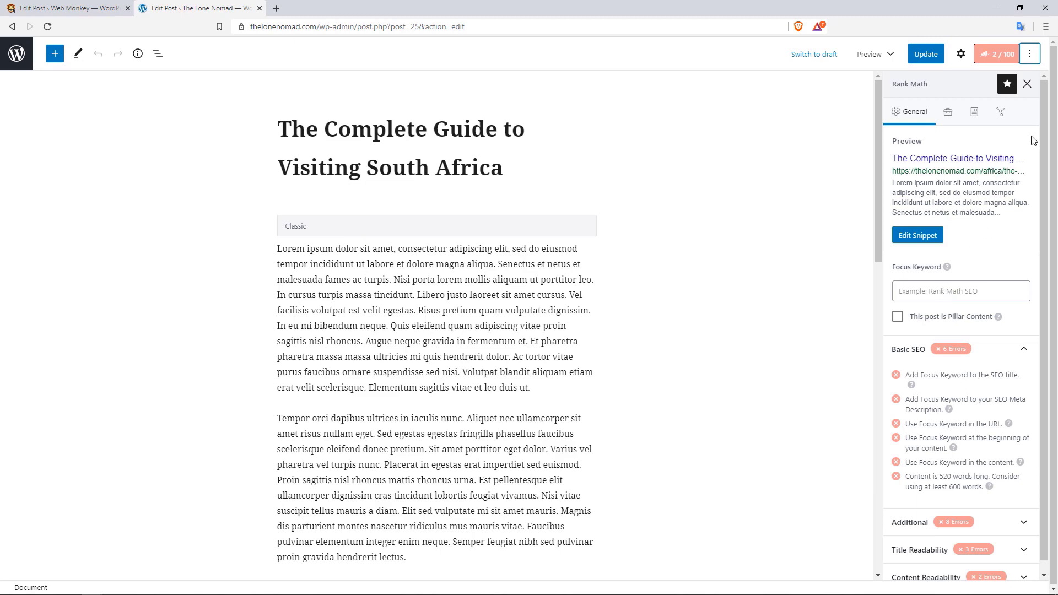
left_click_drag(1046, 129, 1042, 200)
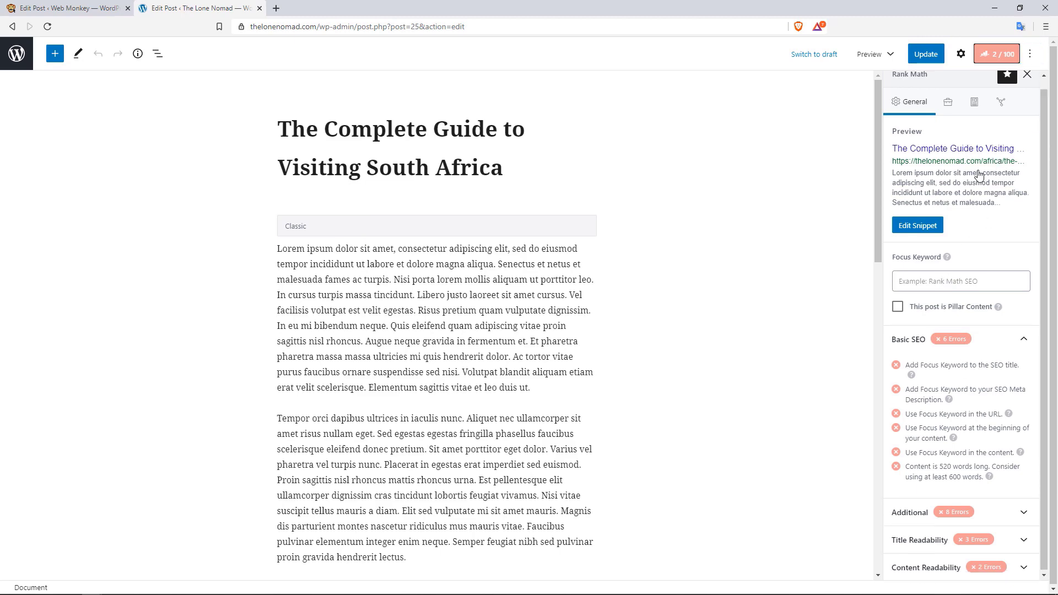
left_click(93, 6)
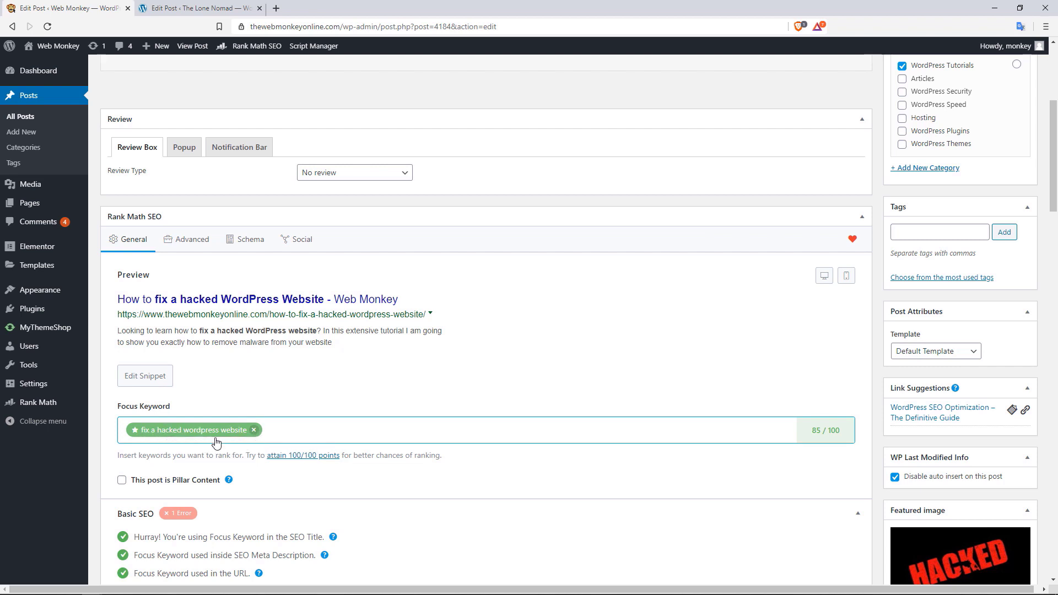
left_click(291, 440)
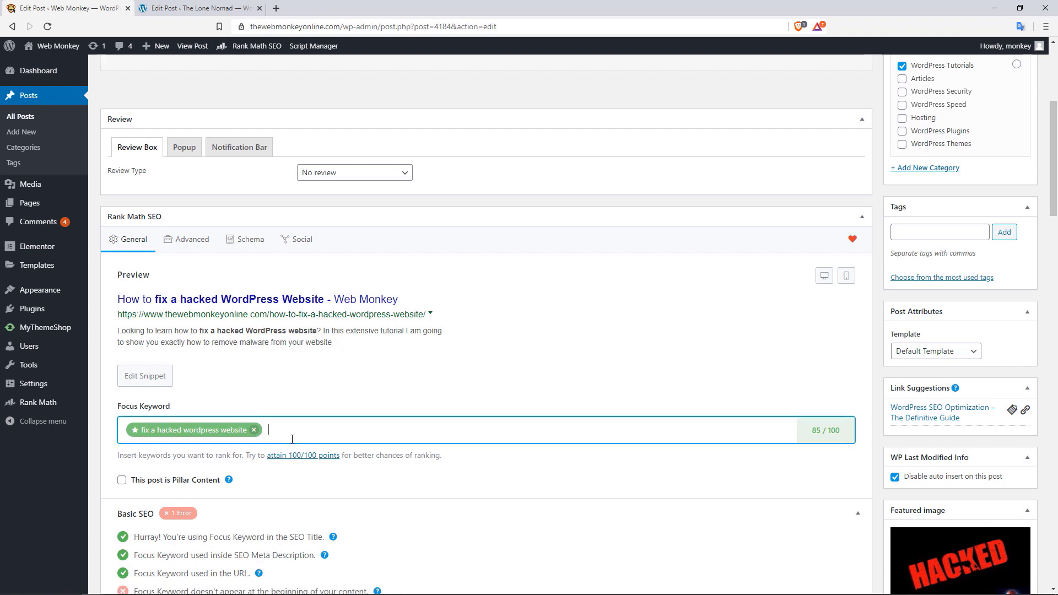
type("dfasd")
key("Return")
type("dfsdfasd")
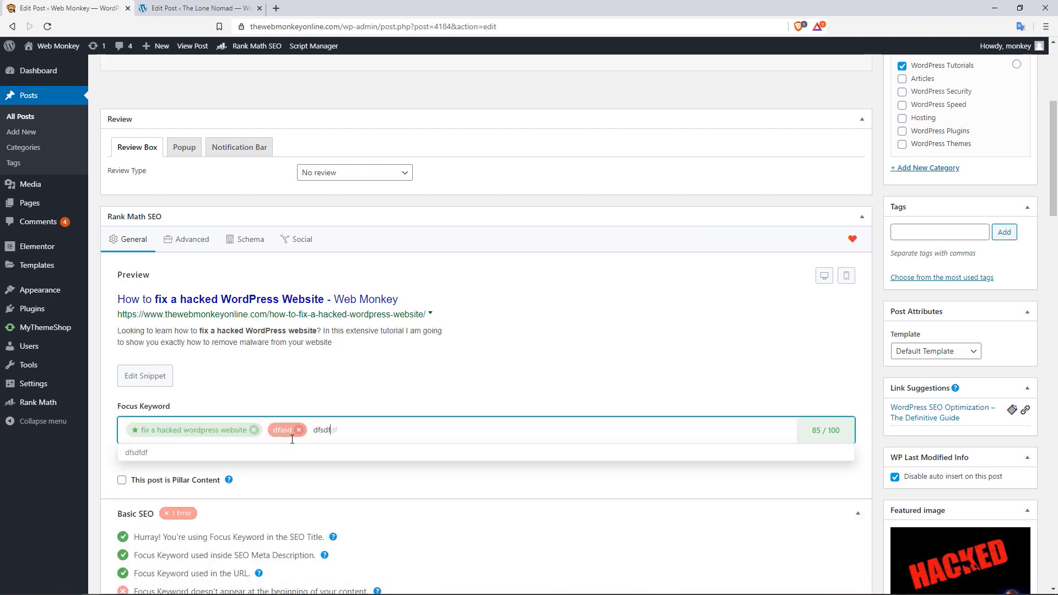
key("Return")
type("fasdfasdfasd")
key("Return")
type("dfasdfasd")
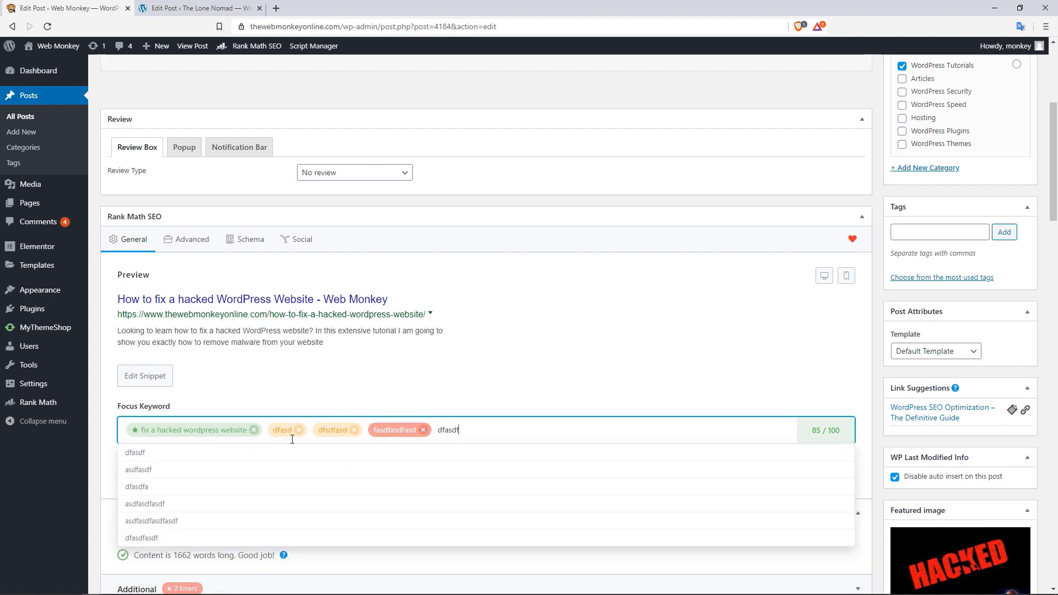
key("Return")
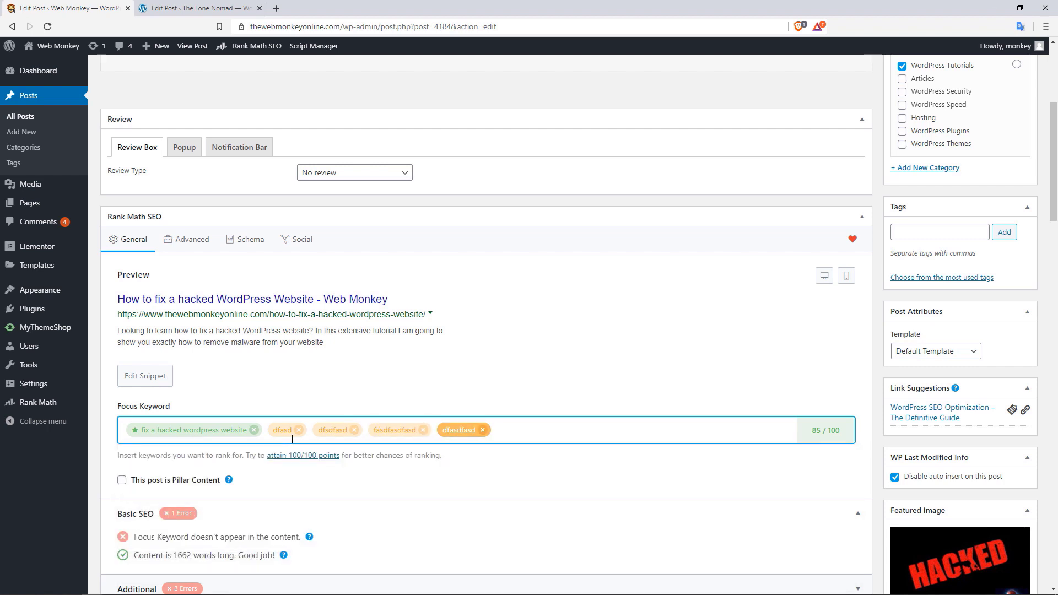
type("dfasdfasdfa")
key("Return")
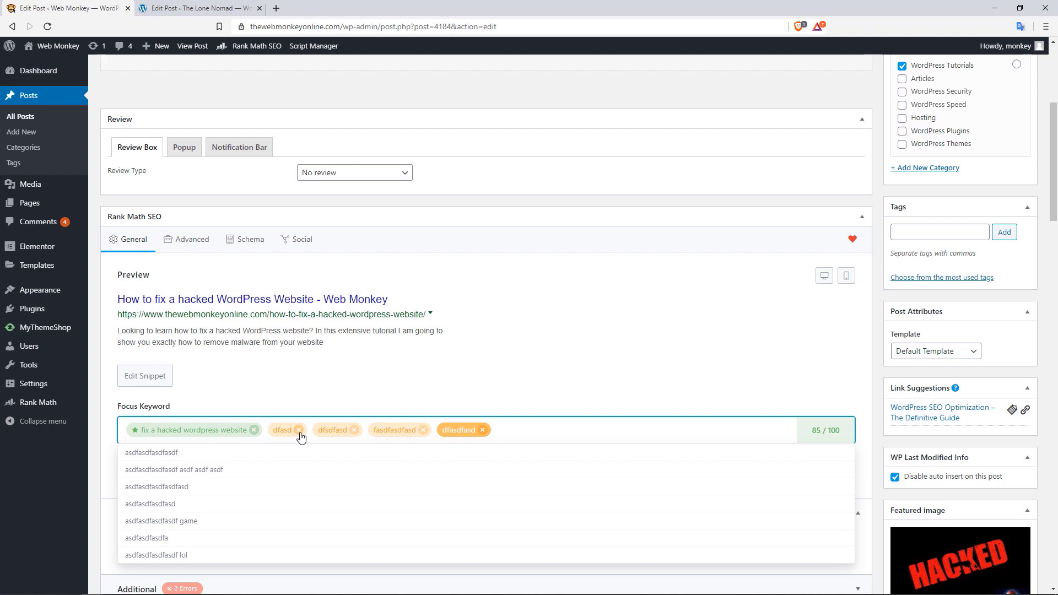
left_click(300, 430)
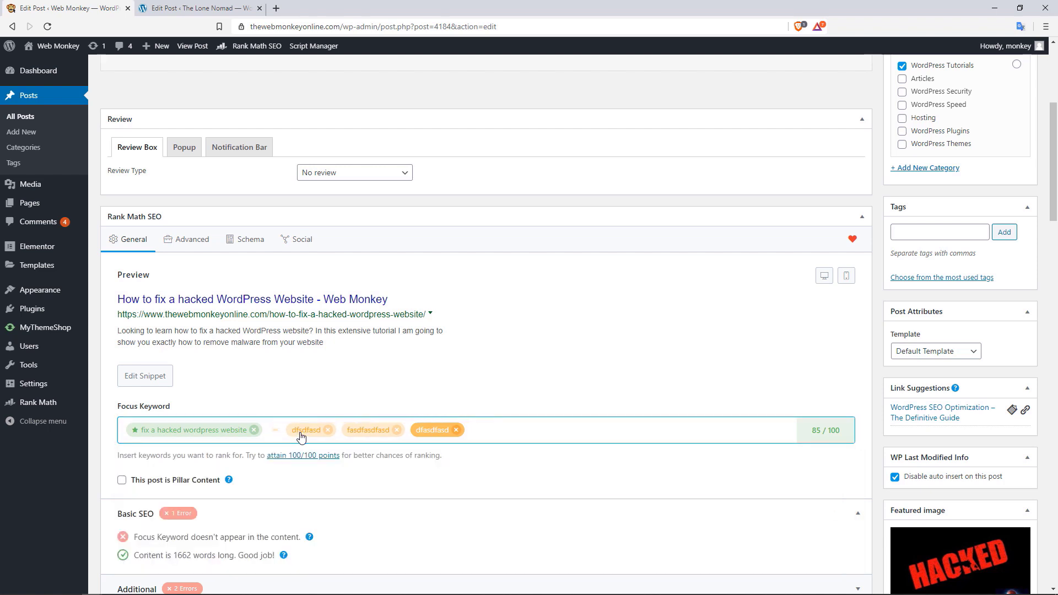
left_click(309, 431)
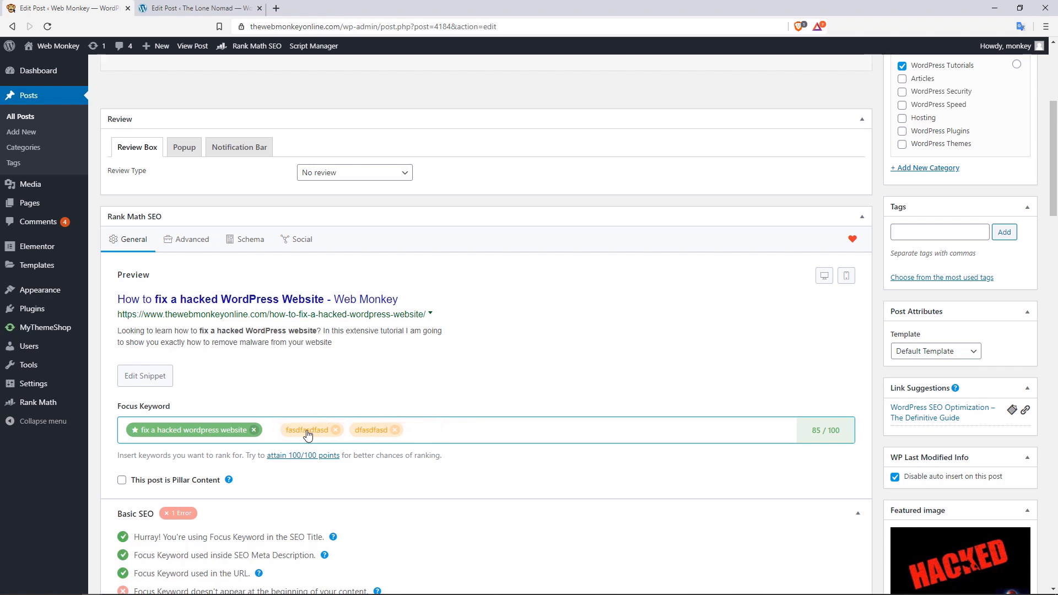
left_click(323, 430)
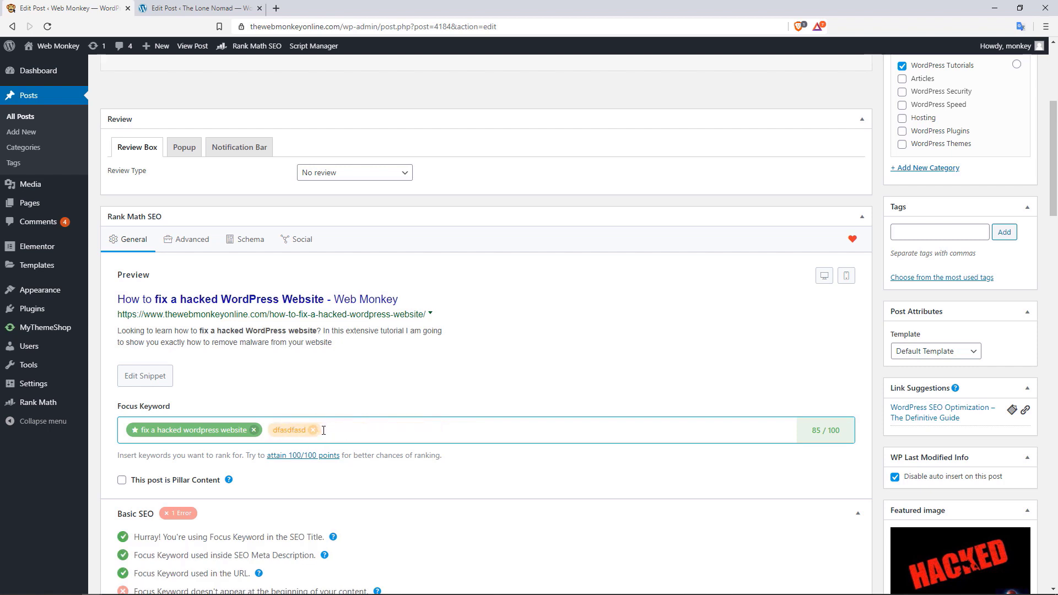
left_click(312, 430)
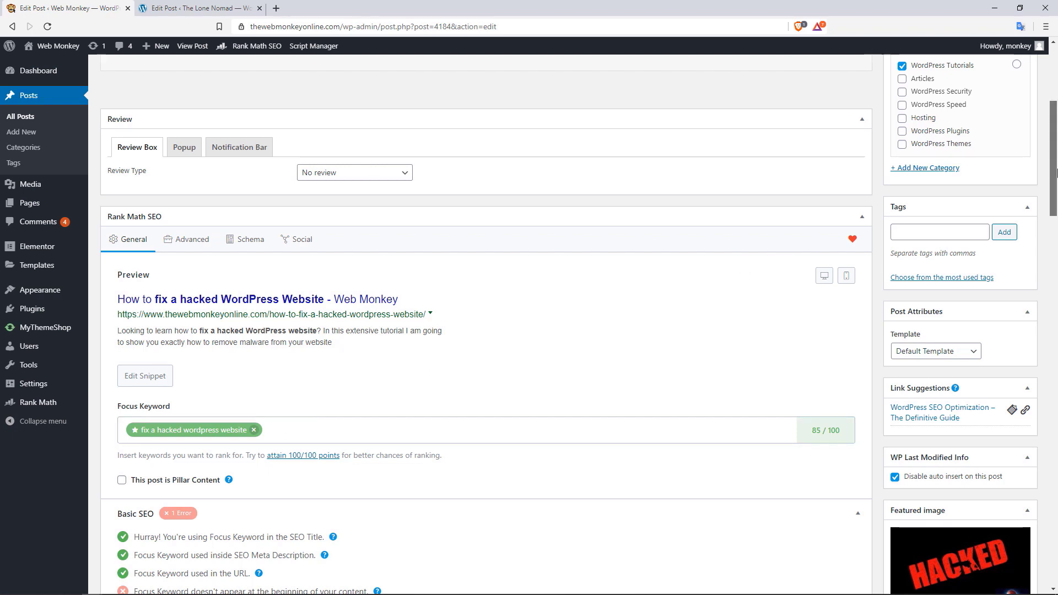
left_click_drag(1056, 164, 1057, 109)
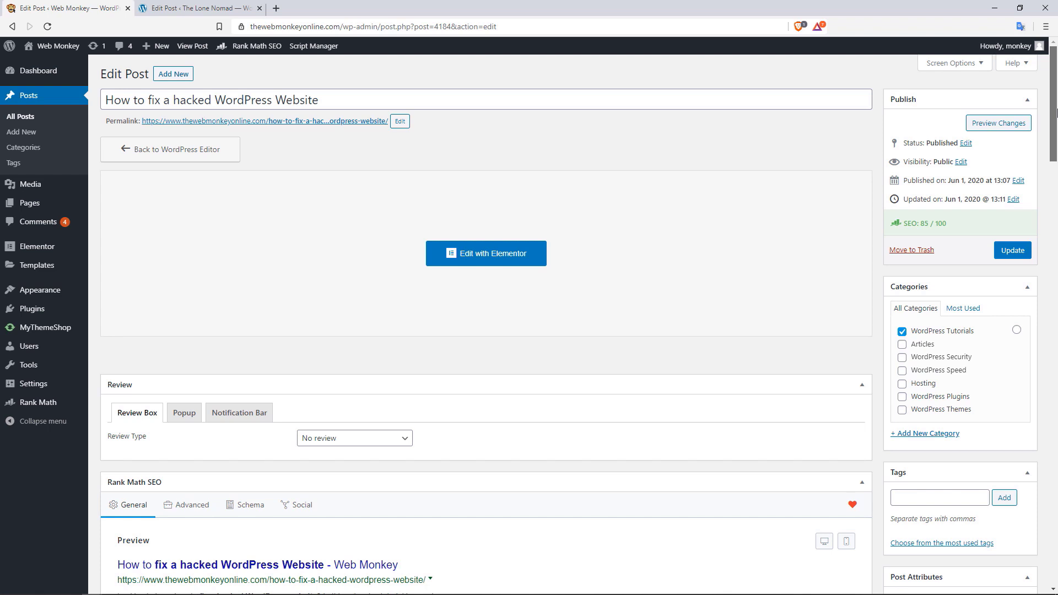
left_click_drag(1056, 113, 1046, 186)
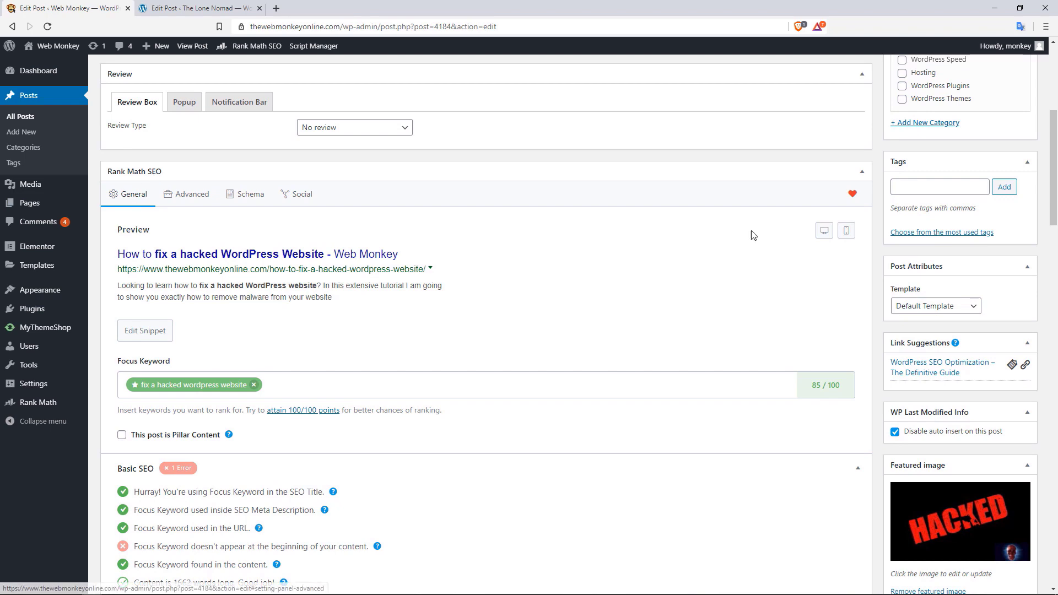
Expand the Additional, Title Readability and Content Readability check sections
left_click_drag(1057, 190, 1056, 231)
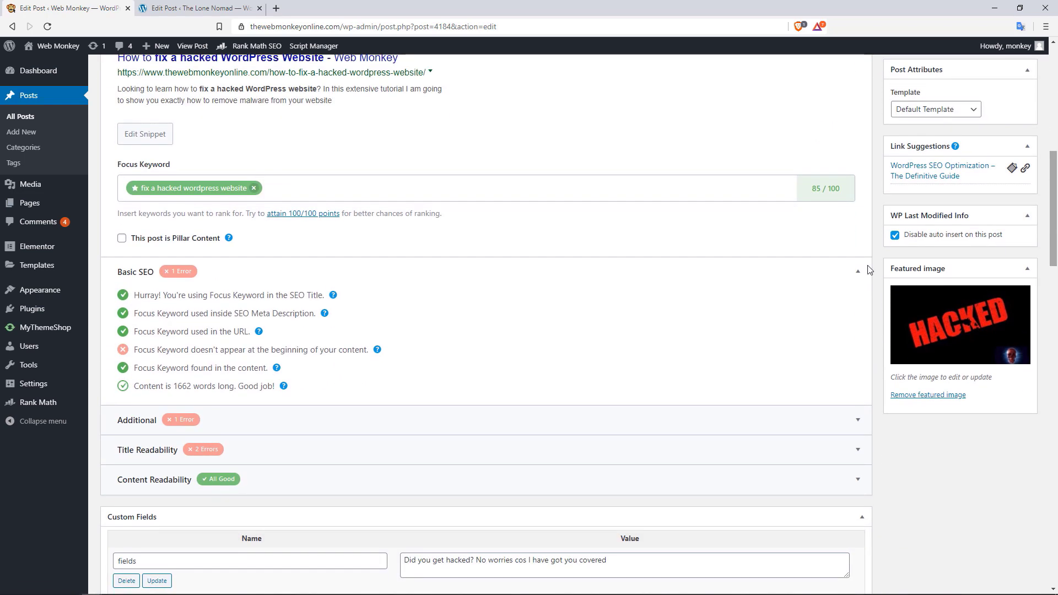
left_click(856, 426)
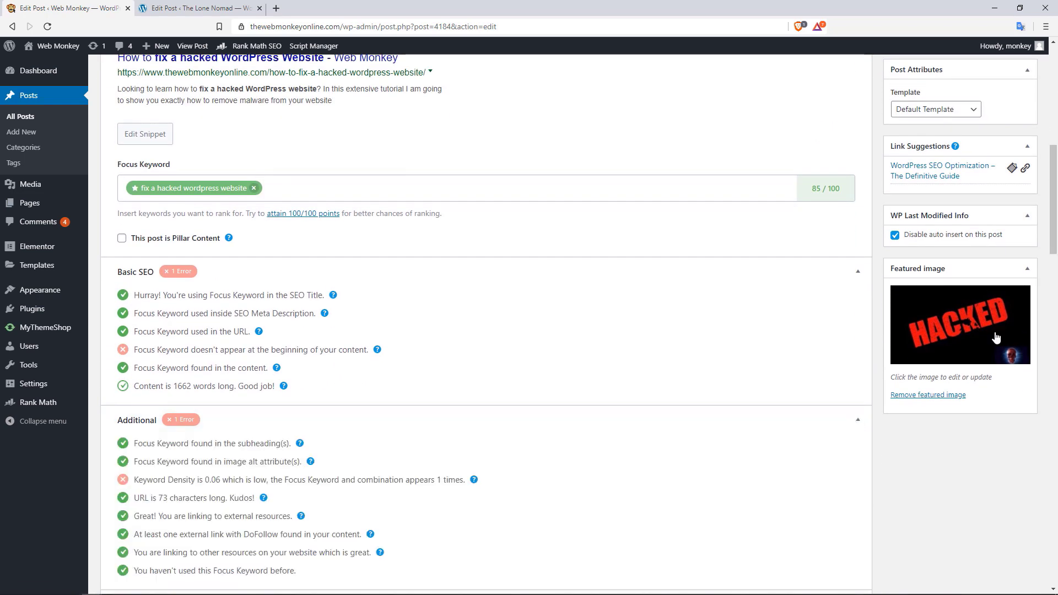
scroll(1055, 220, "down", 5)
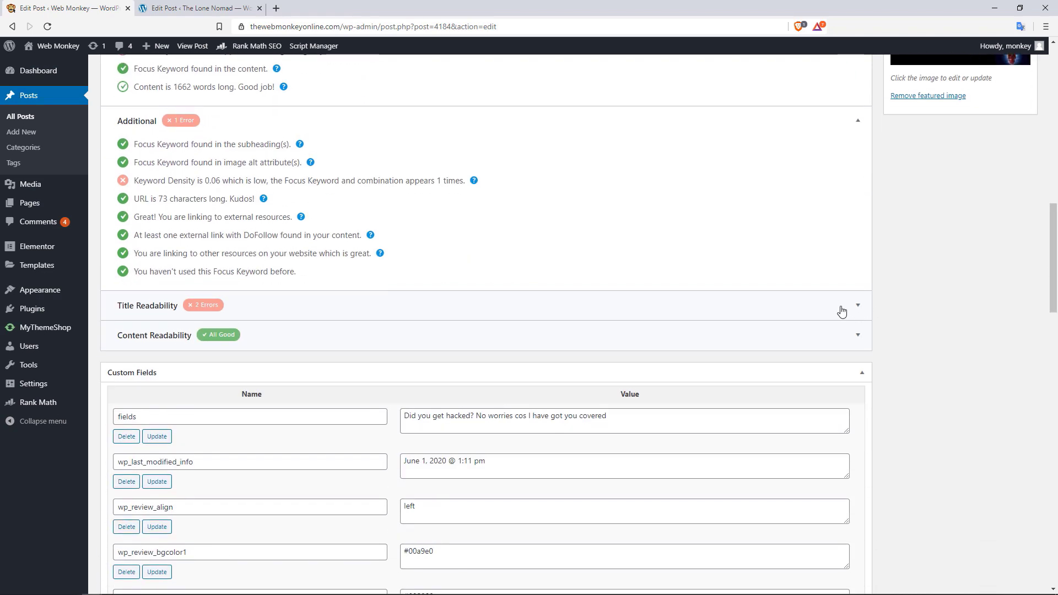
left_click(842, 309)
left_click(853, 424)
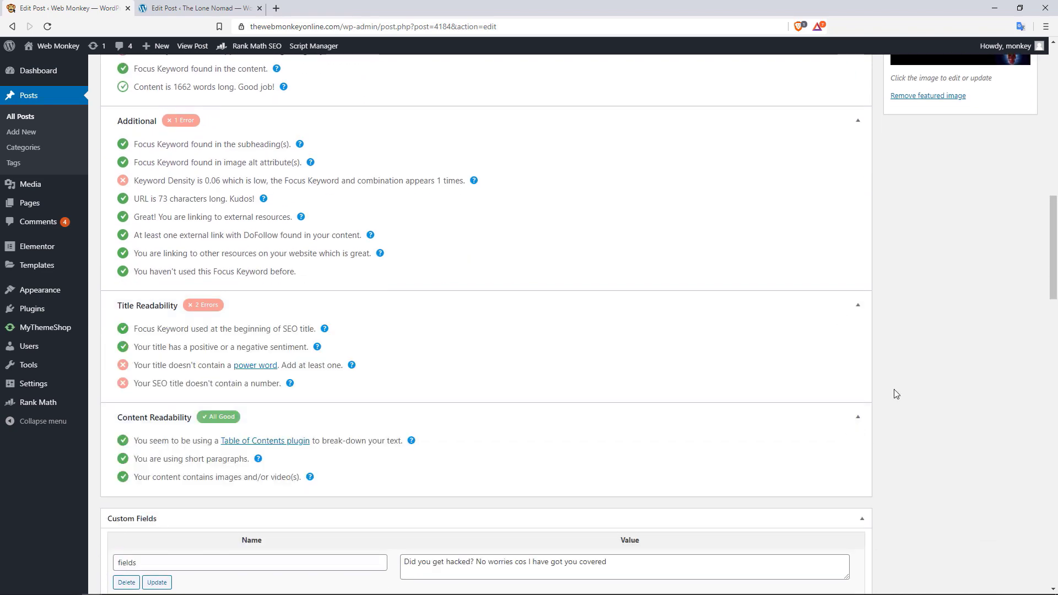
scroll(1056, 226, "up", 5)
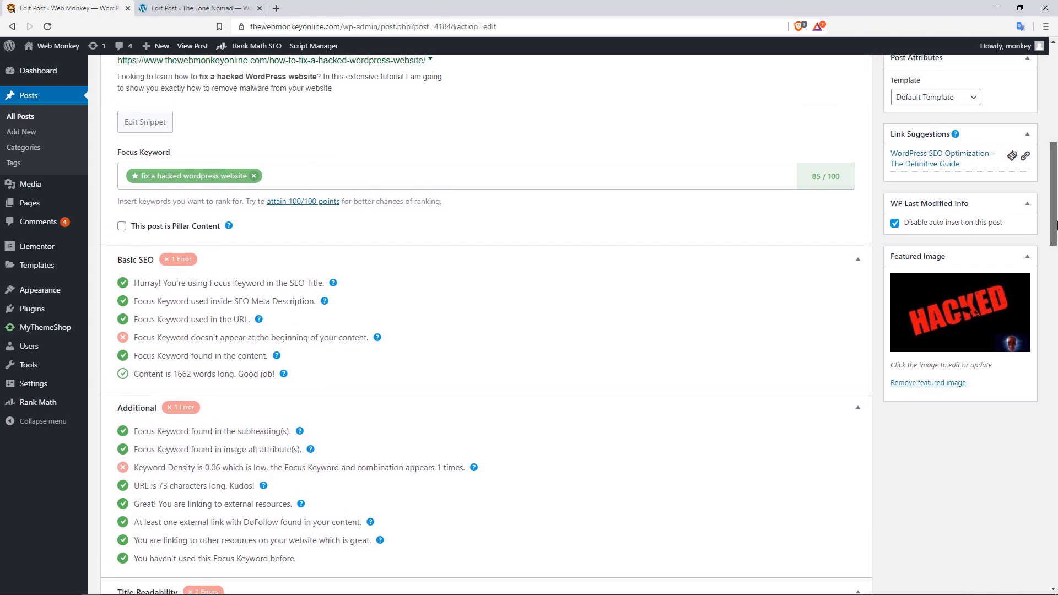
Review the Title Readability errors, highlighting the title-lacks-a-number check
left_click_drag(1057, 225, 1057, 226)
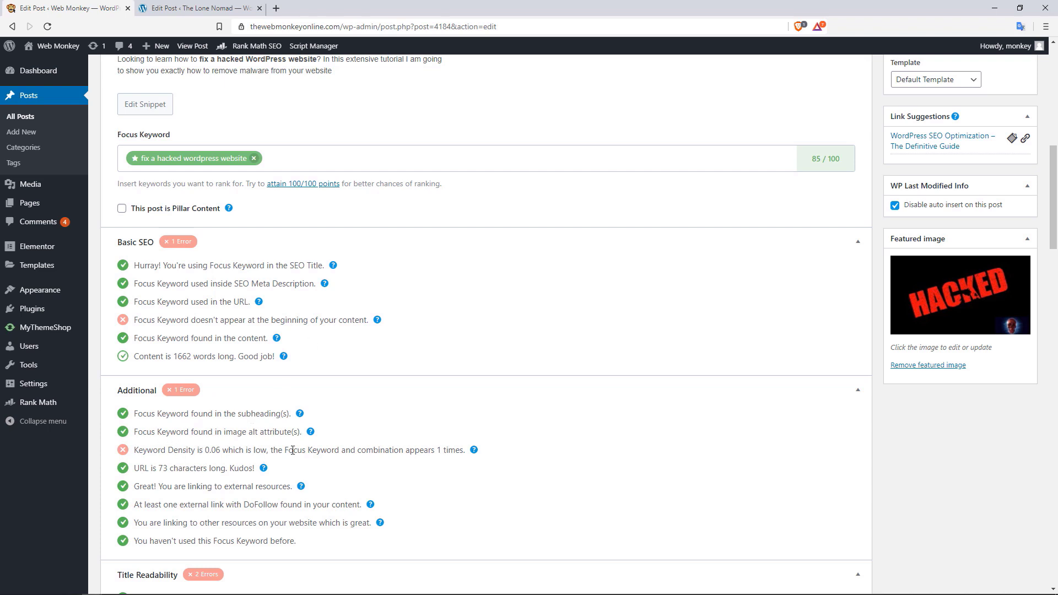
left_click_drag(1054, 228, 983, 280)
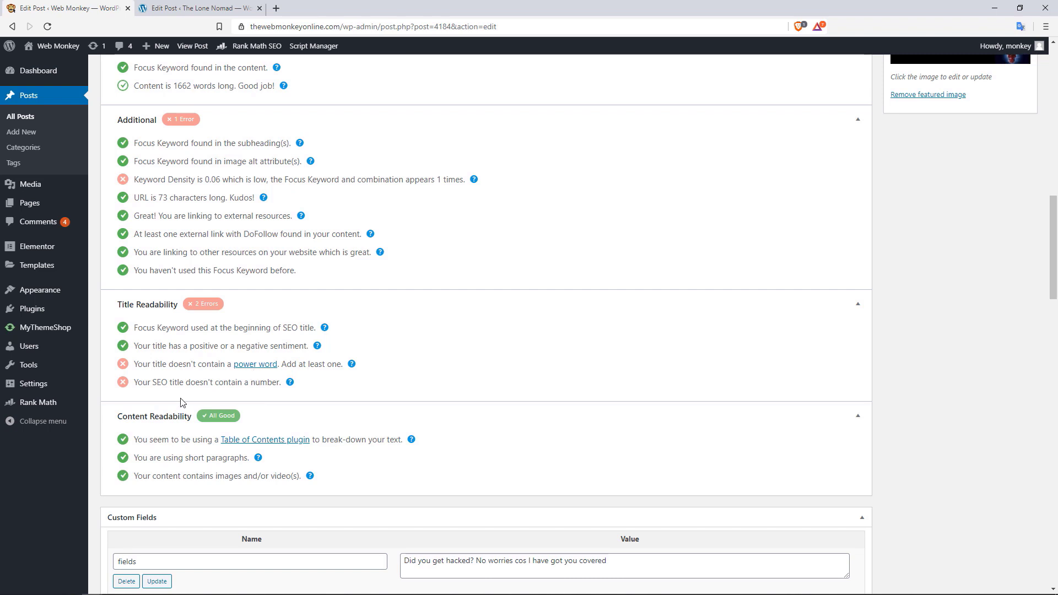
left_click_drag(147, 382, 204, 382)
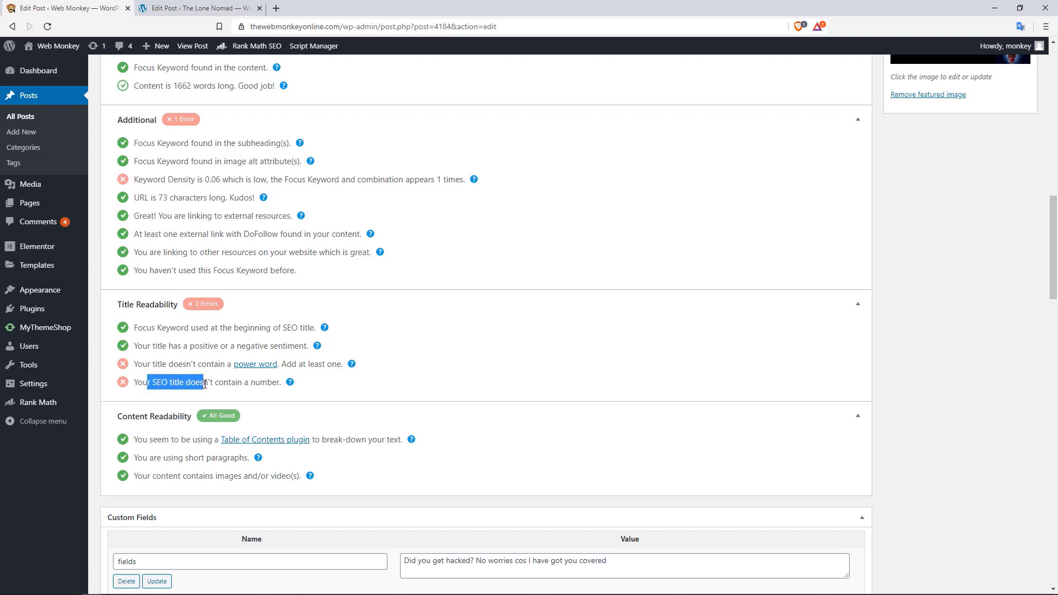
left_click(512, 375)
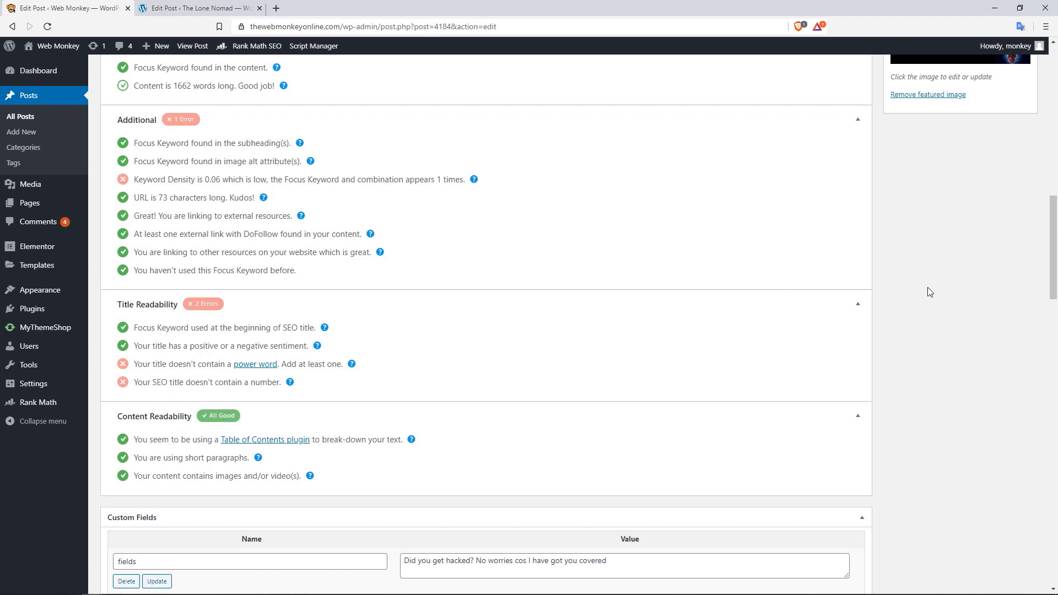
left_click_drag(1055, 270, 1057, 201)
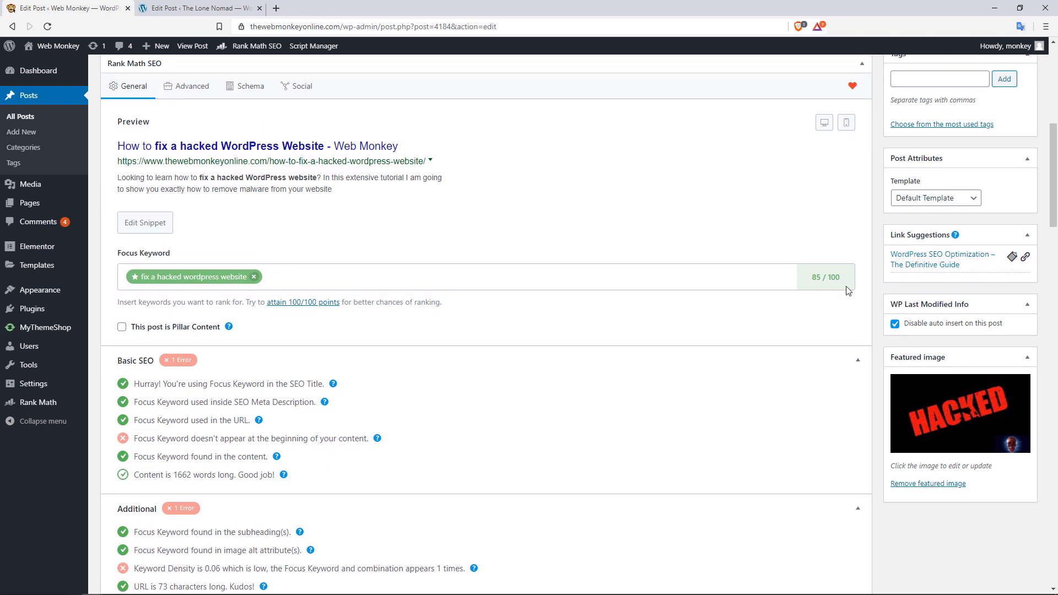
left_click_drag(1054, 212, 1054, 226)
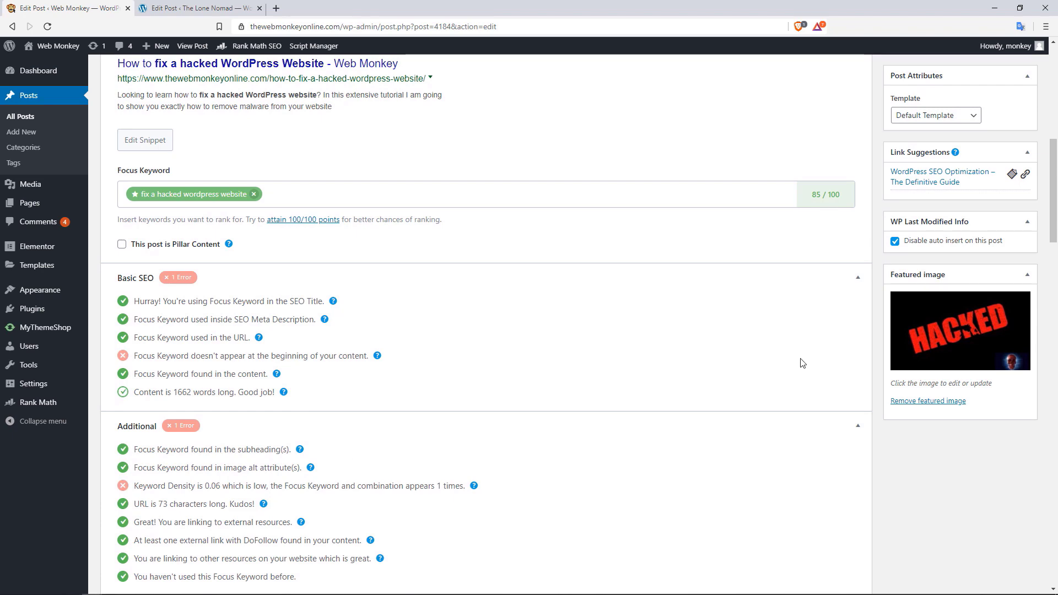
left_click_drag(1054, 190, 1054, 248)
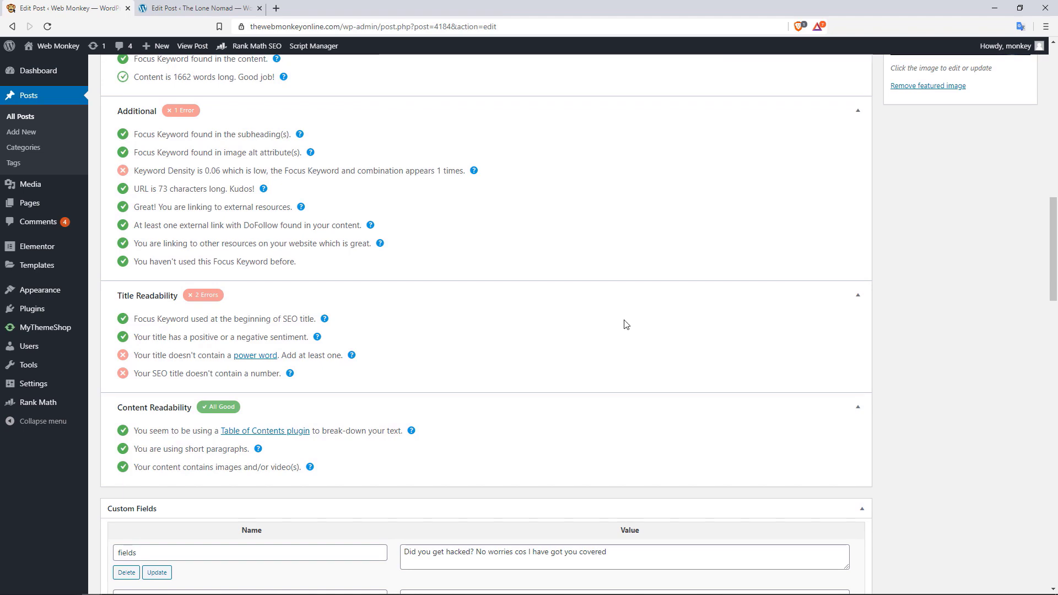
left_click_drag(1054, 239, 1056, 118)
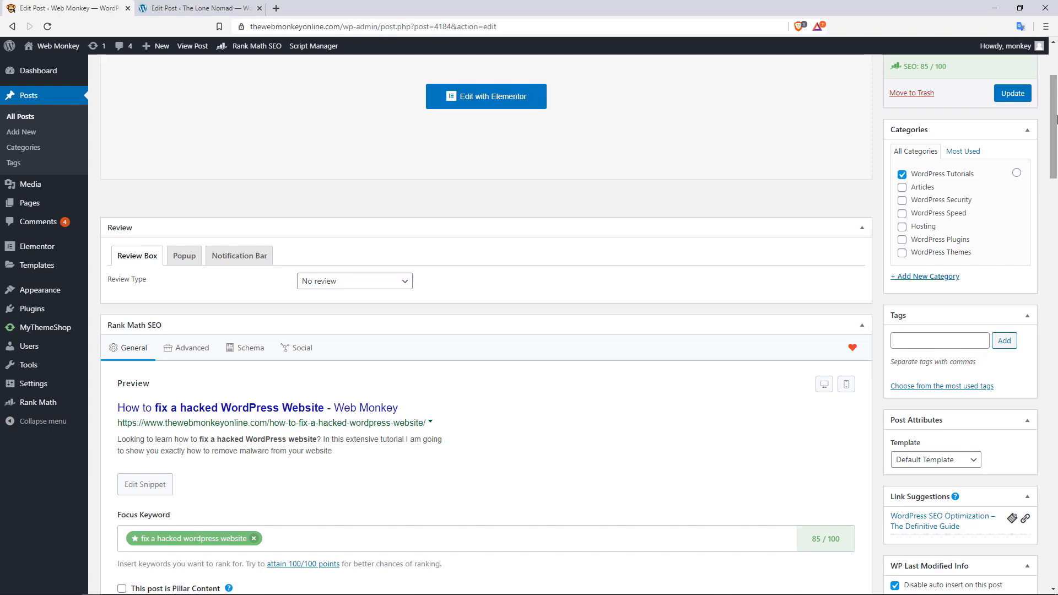
scroll(1057, 105, "up", 1)
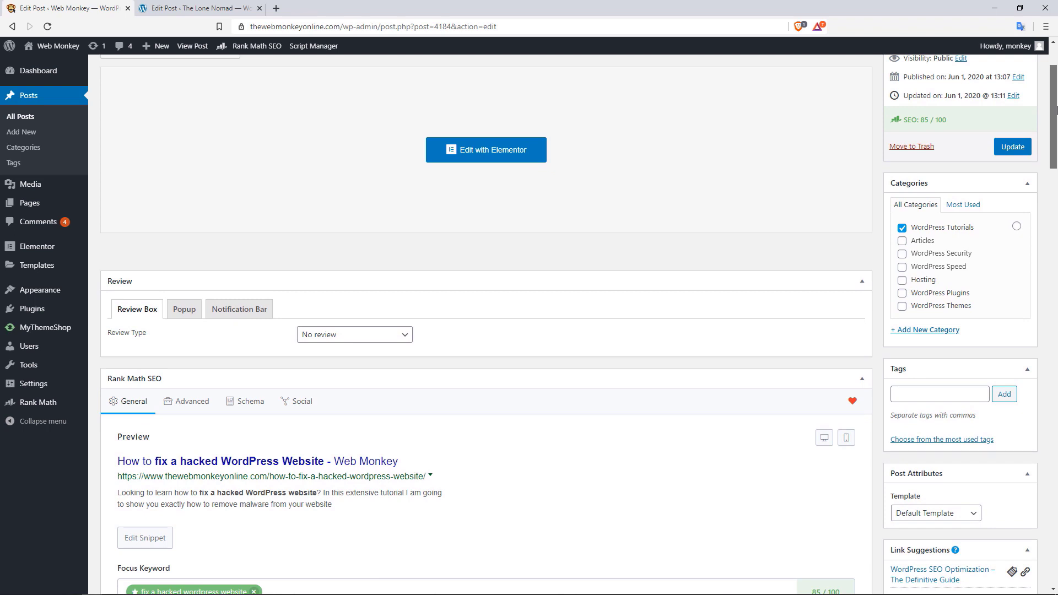
scroll(1056, 94, "up", 2)
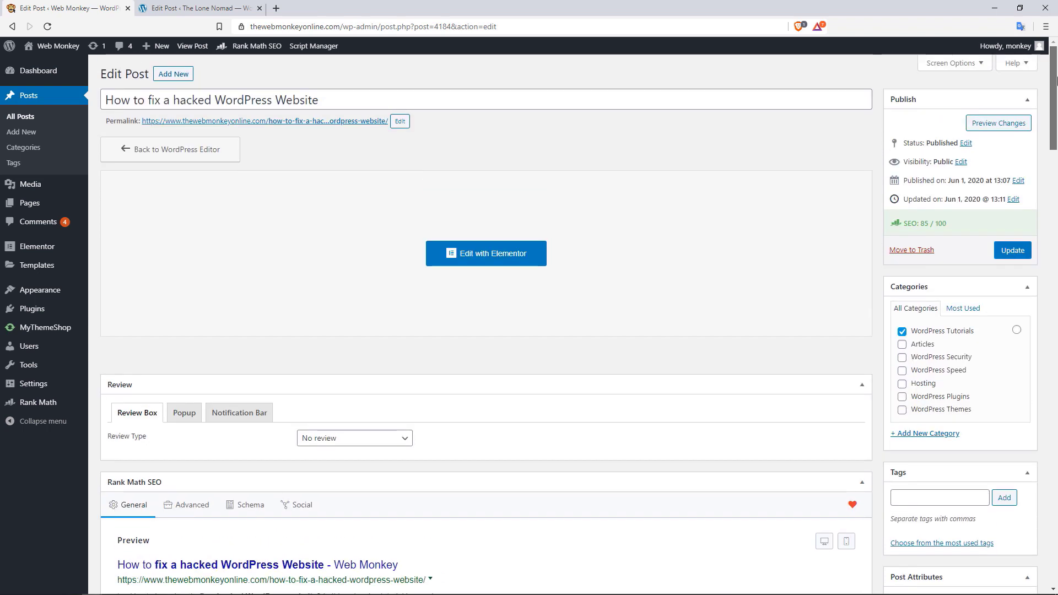
scroll(1056, 85, "down", 3)
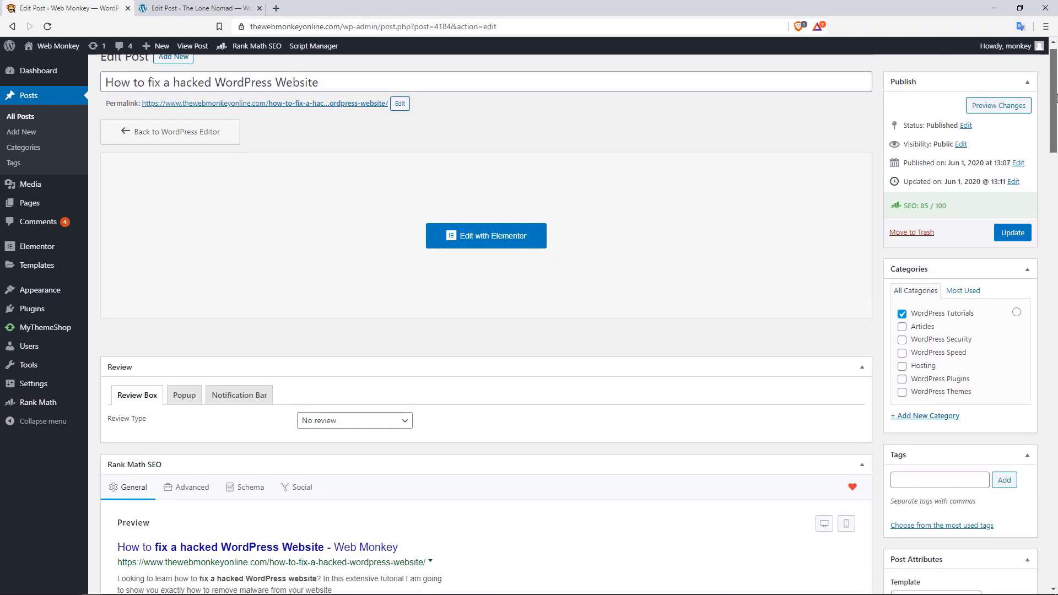
scroll(1047, 96, "up", 2)
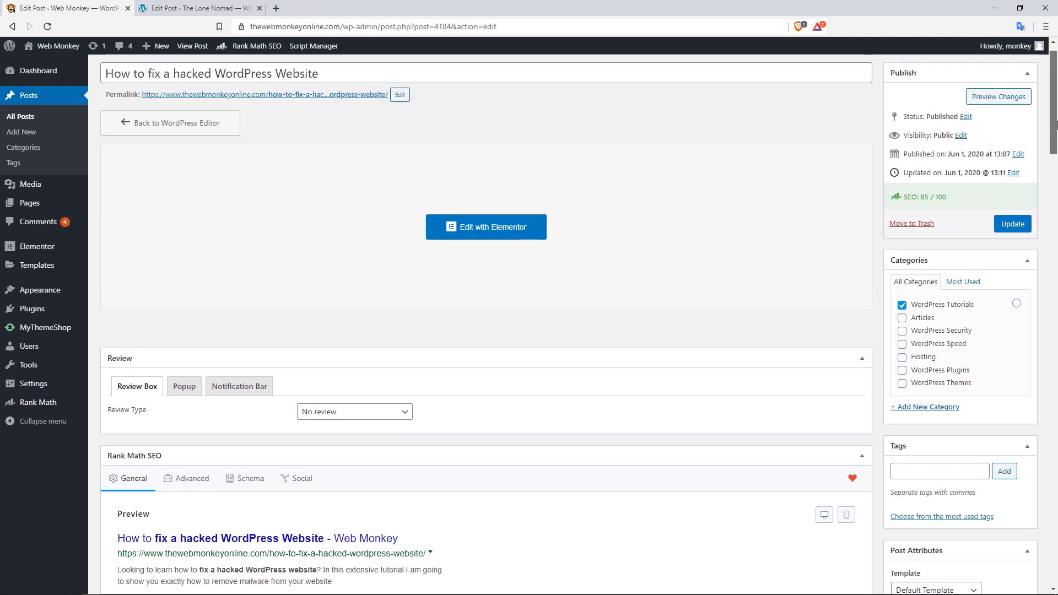
left_click_drag(1049, 124, 1048, 212)
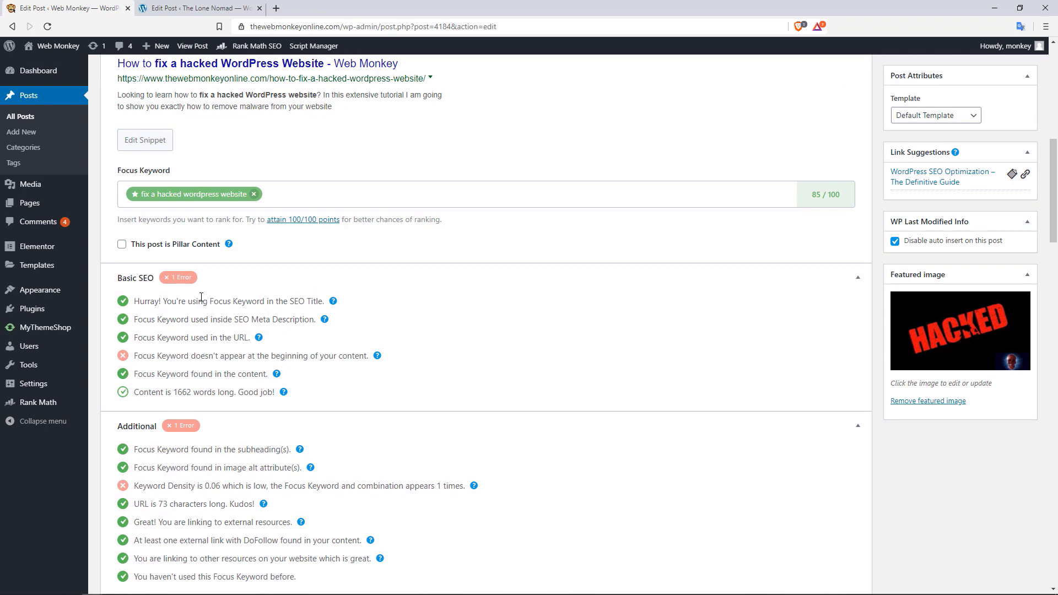
left_click_drag(260, 303, 316, 302)
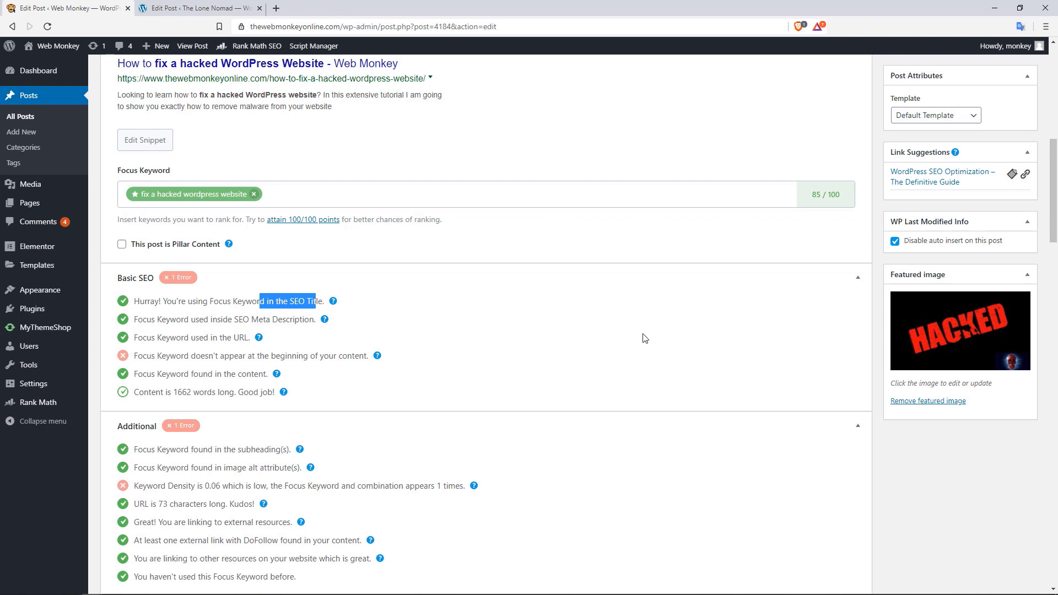
left_click_drag(1055, 198, 1047, 291)
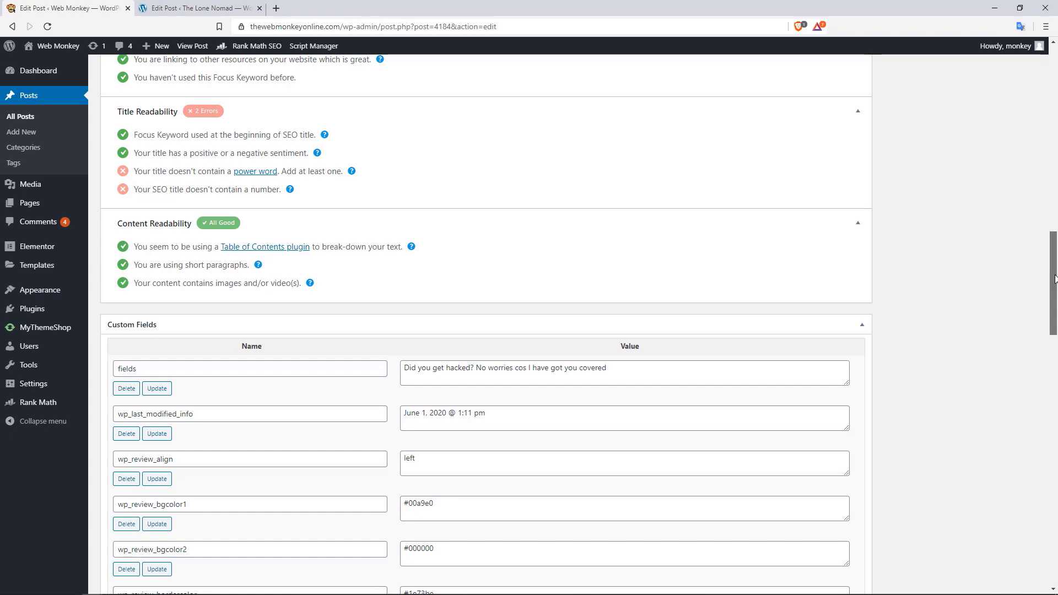
left_click_drag(1054, 278, 1054, 189)
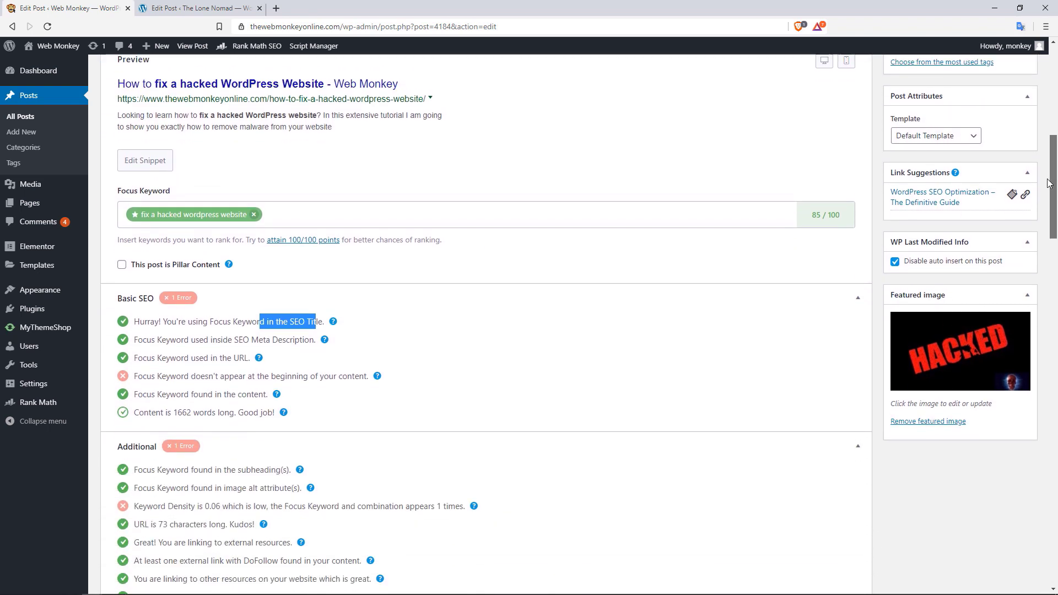
left_click(260, 321)
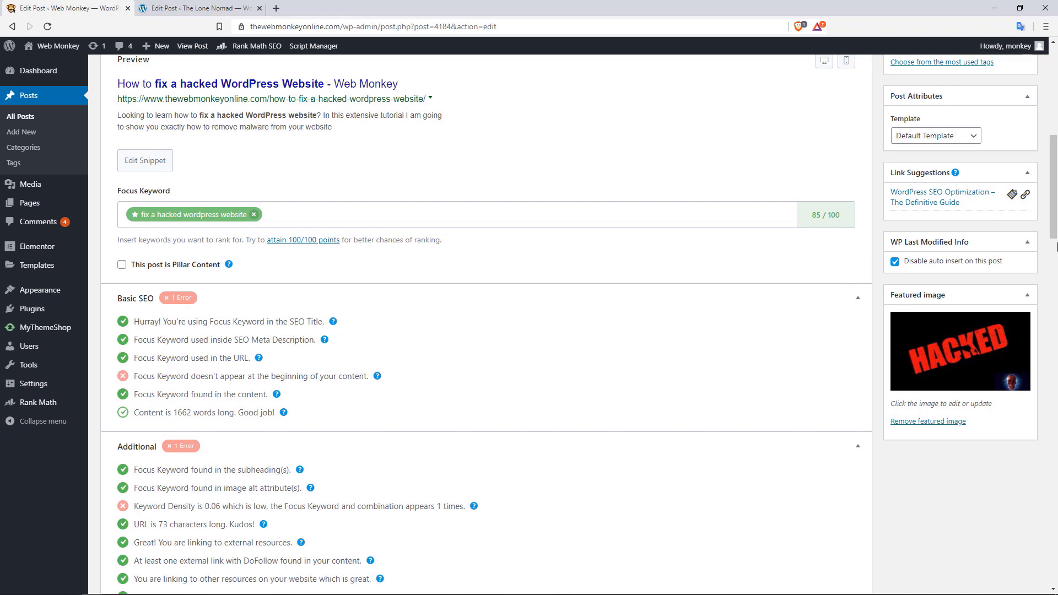
left_click_drag(1054, 226, 1056, 183)
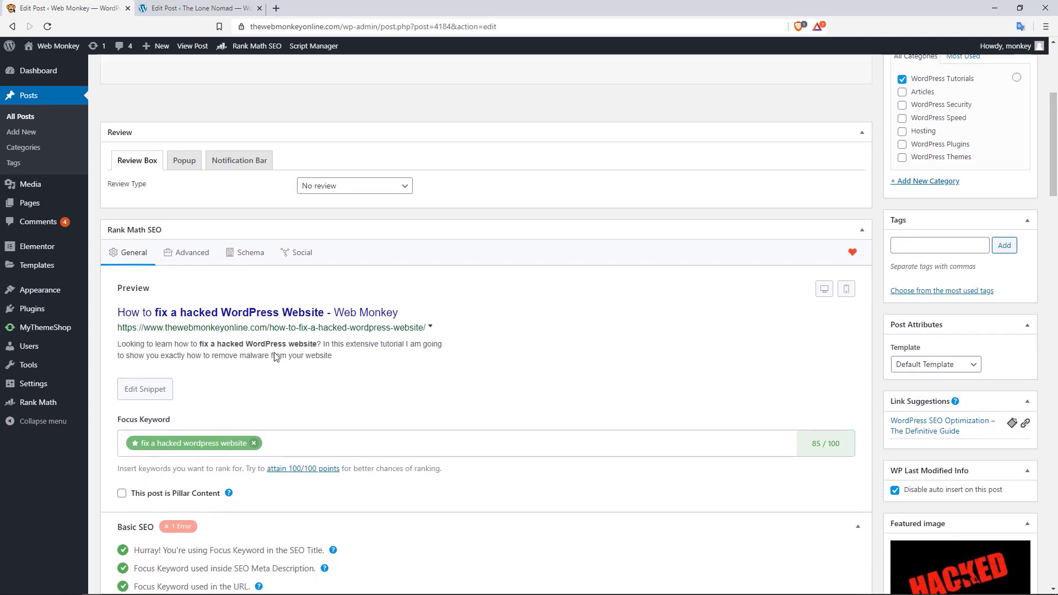
Open Edit Snippet and inspect the %title% %page% %sep% %sitename% title template and permalink
left_click(167, 392)
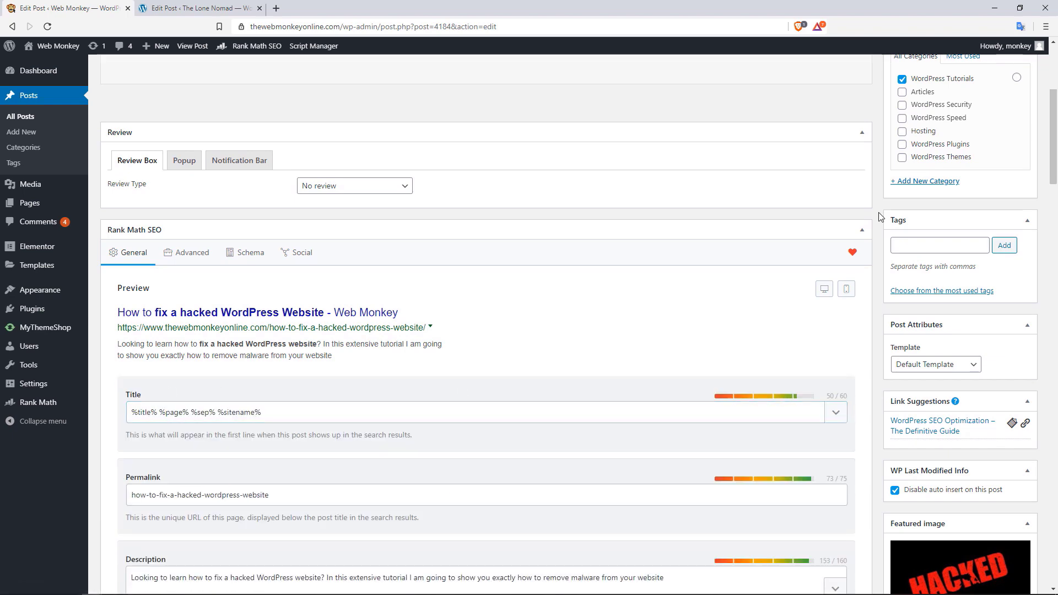
left_click_drag(1057, 156, 538, 198)
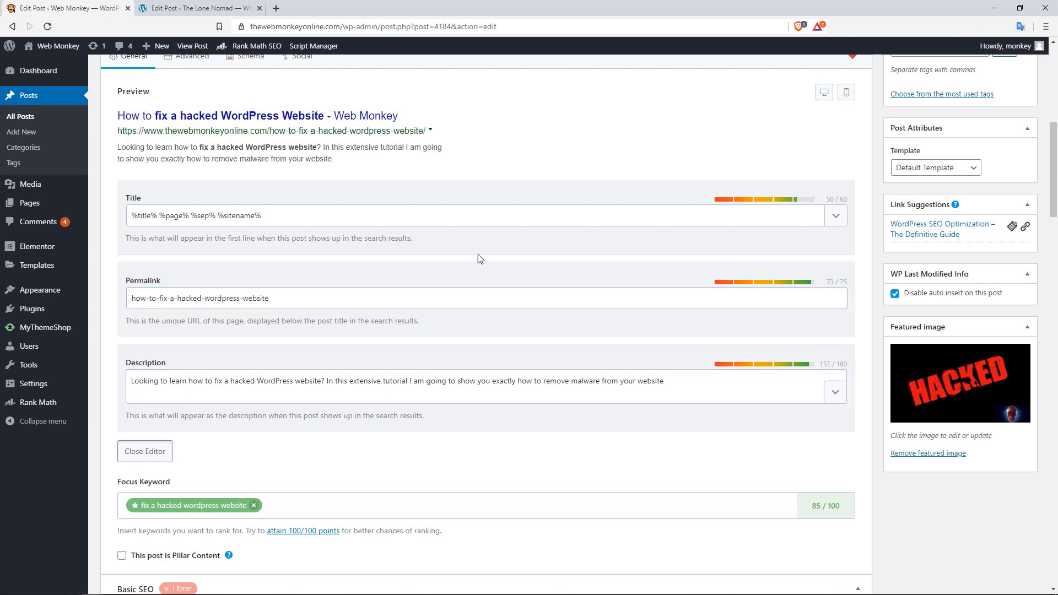
left_click(175, 218)
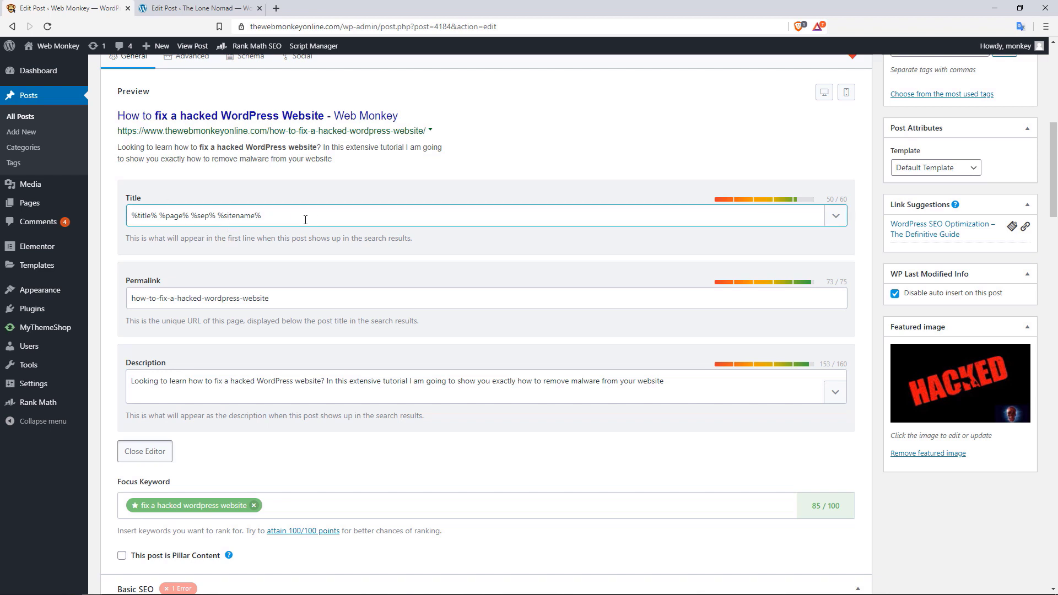
left_click_drag(269, 298, 193, 298)
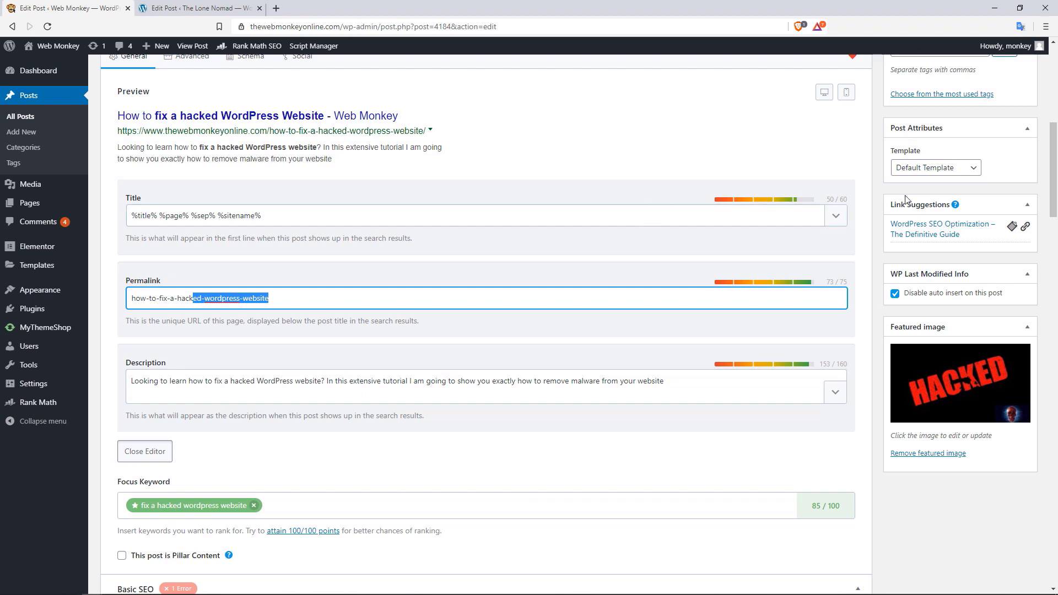
left_click(838, 221)
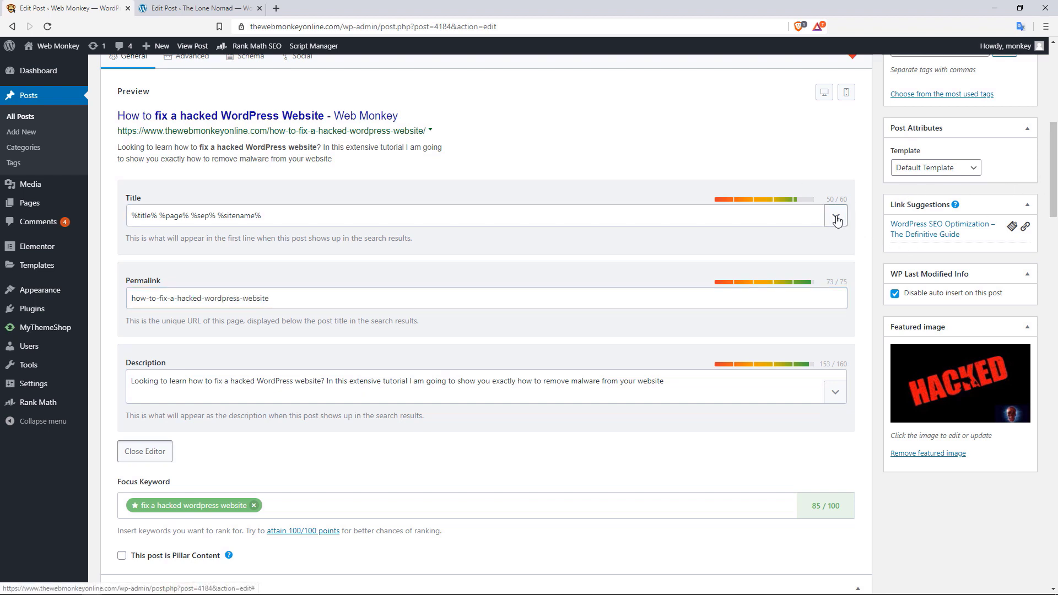
left_click(641, 180)
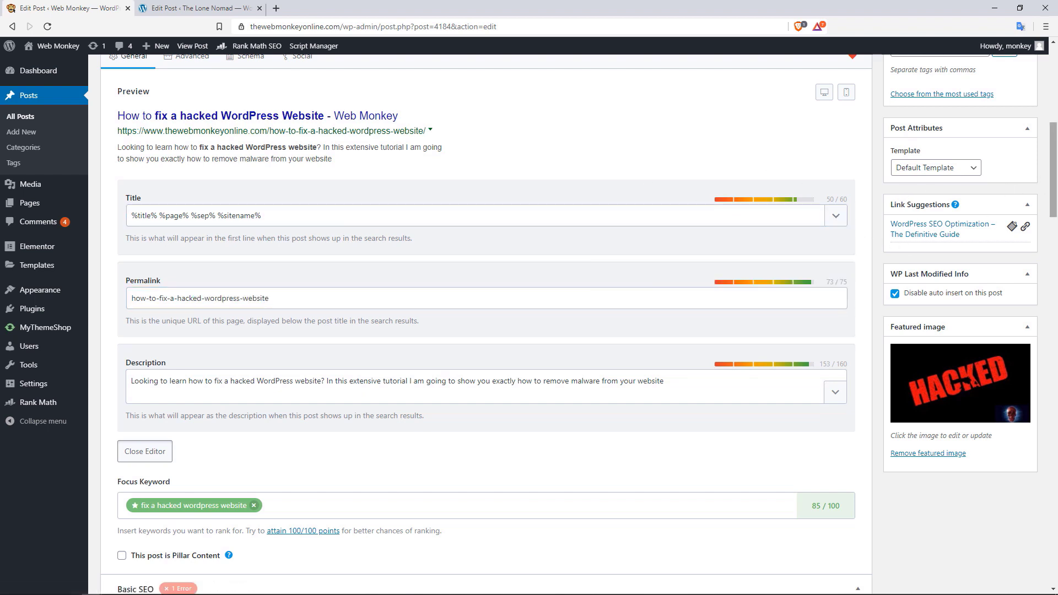
scroll(694, 257, "down", 4)
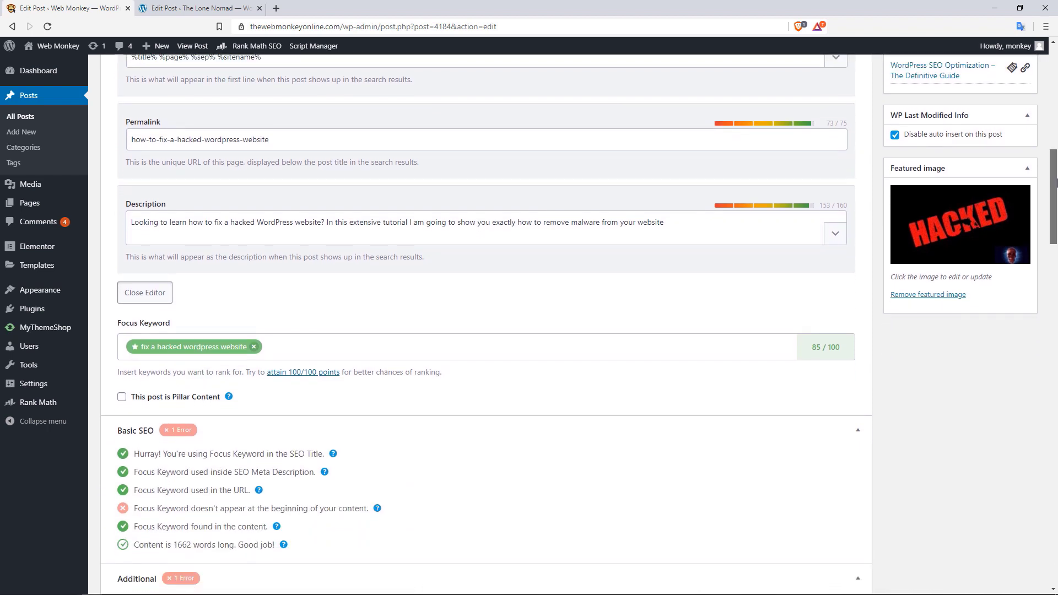
left_click(234, 275)
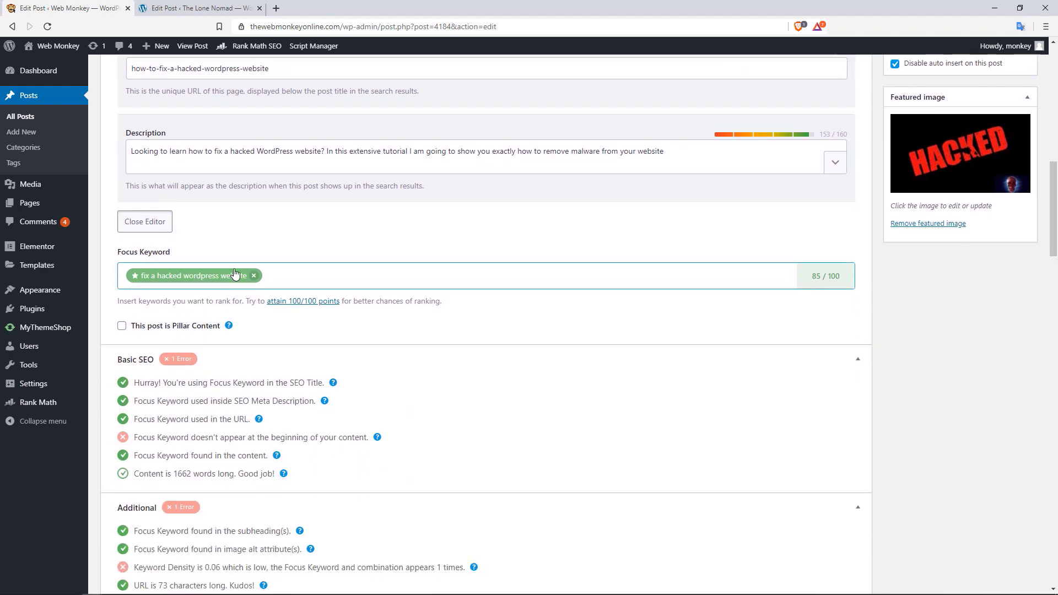
left_click_drag(173, 326, 207, 331)
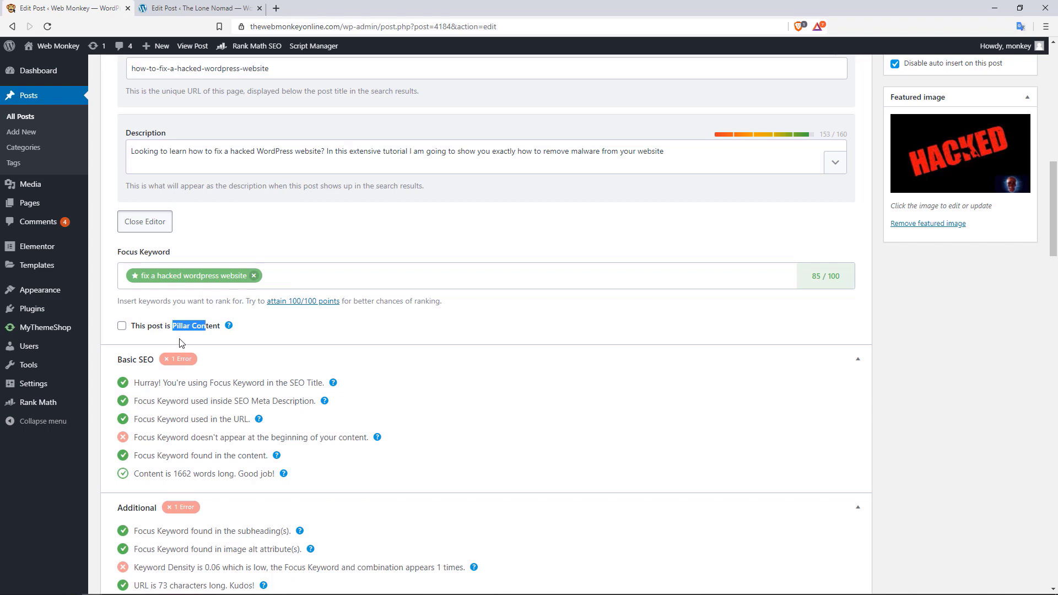
left_click(122, 326)
left_click(258, 334)
left_click(123, 329)
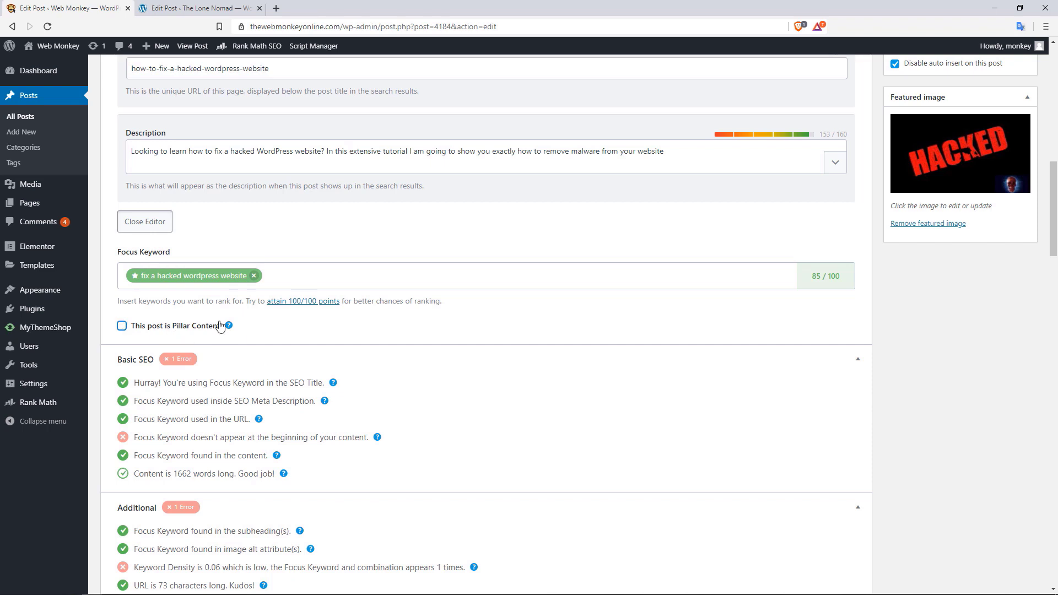
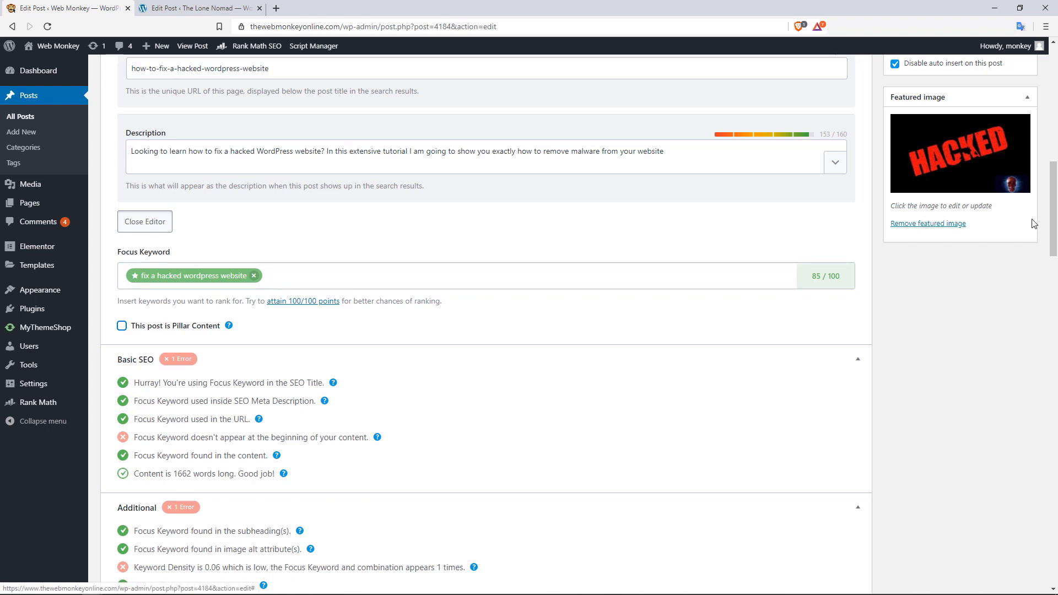
Review the Advanced robots settings: Index, Snippet, Video and Image Preview enabled, and the canonical URL
left_click_drag(1056, 220, 1056, 133)
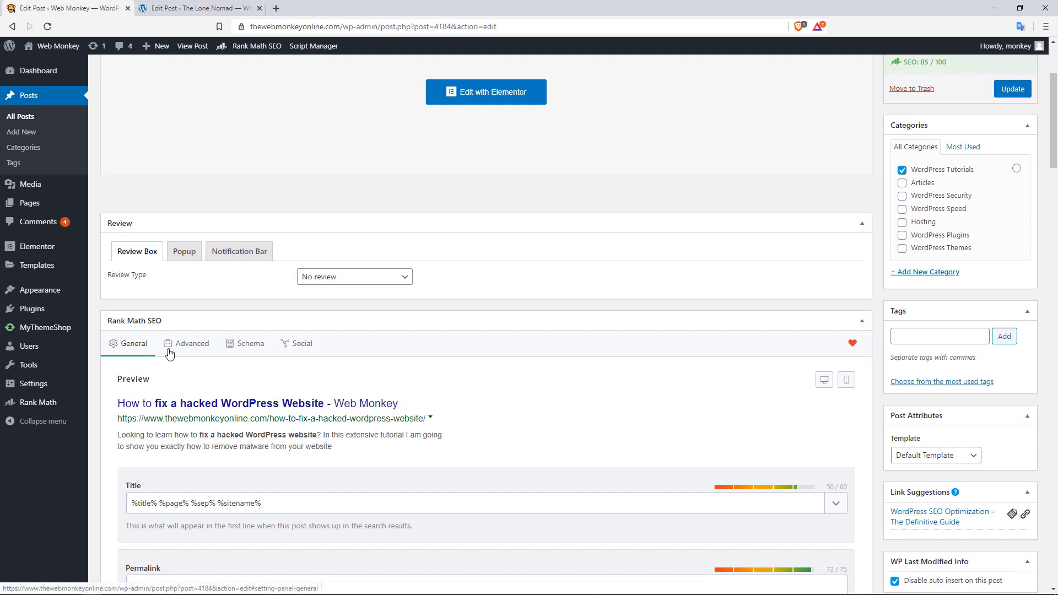
left_click(191, 352)
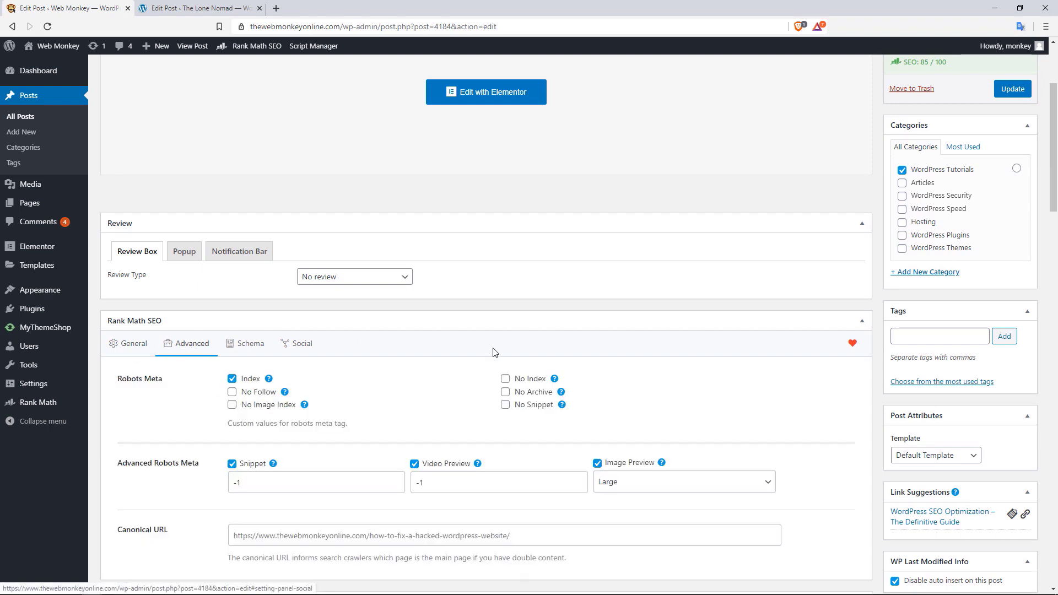
left_click_drag(1056, 155, 1057, 160)
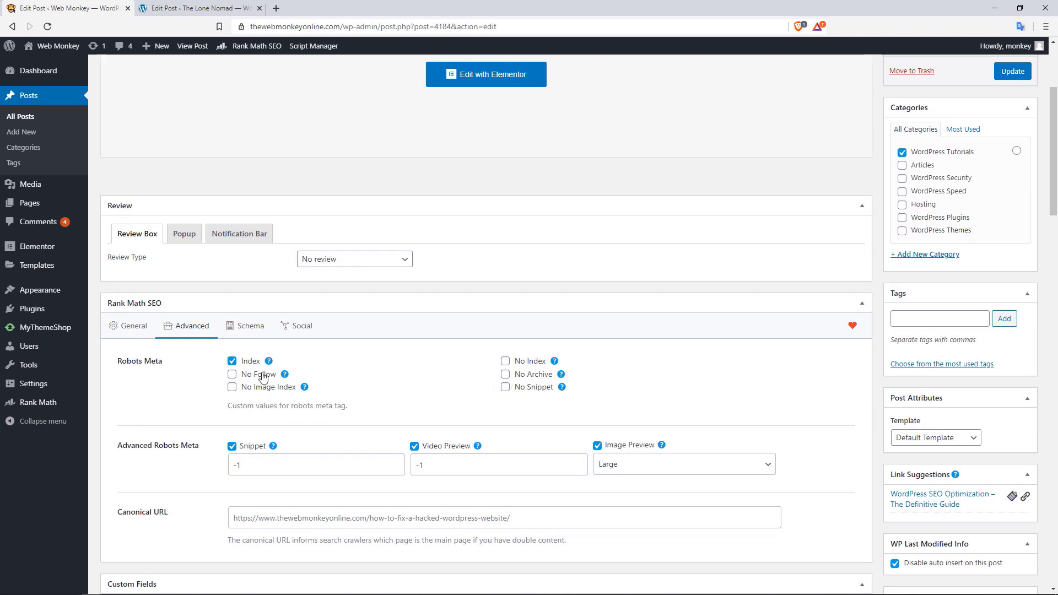
left_click(250, 332)
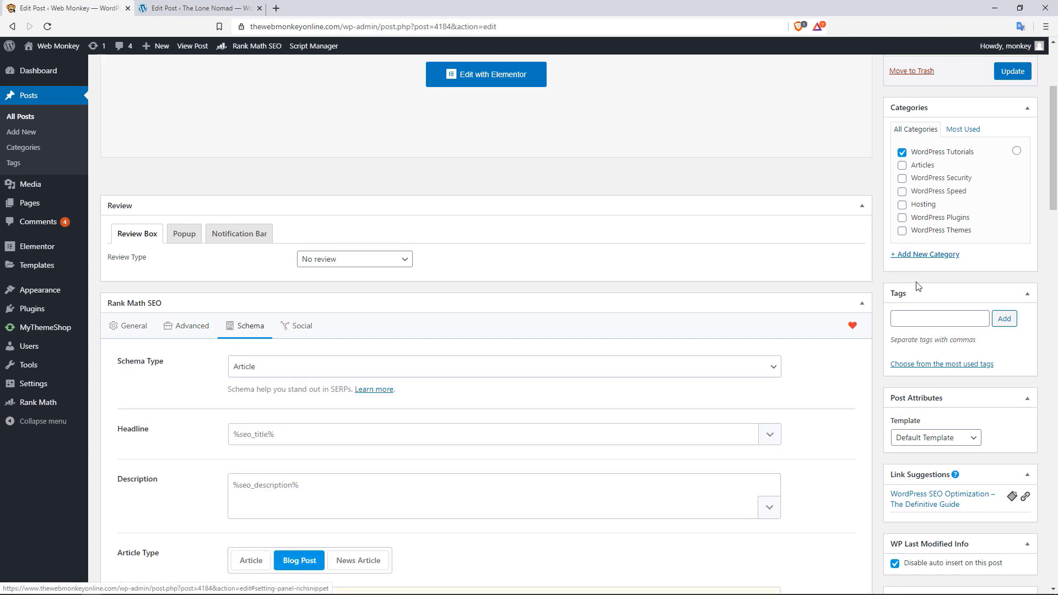
Check the Schema Type list, keeping Article with Blog Post, and inspect the Headline and Description fields
scroll(1057, 173, "down", 2)
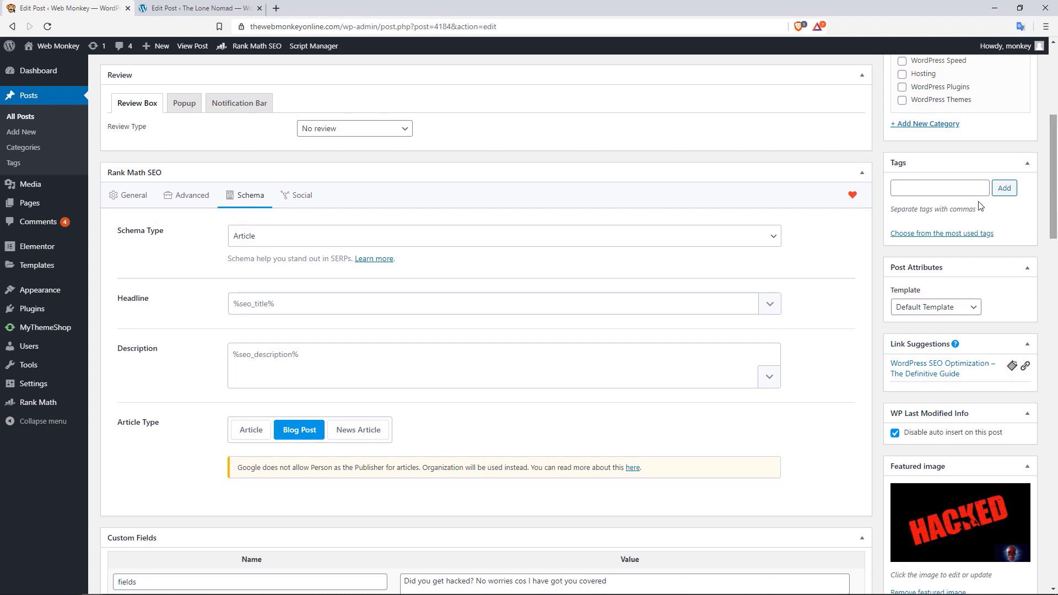
left_click(658, 242)
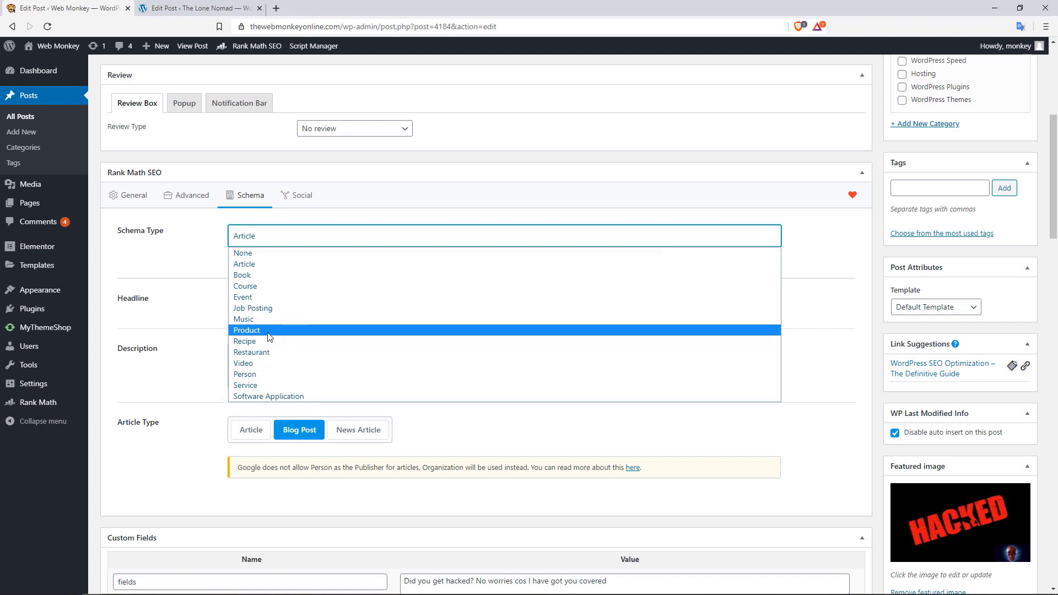
left_click(183, 277)
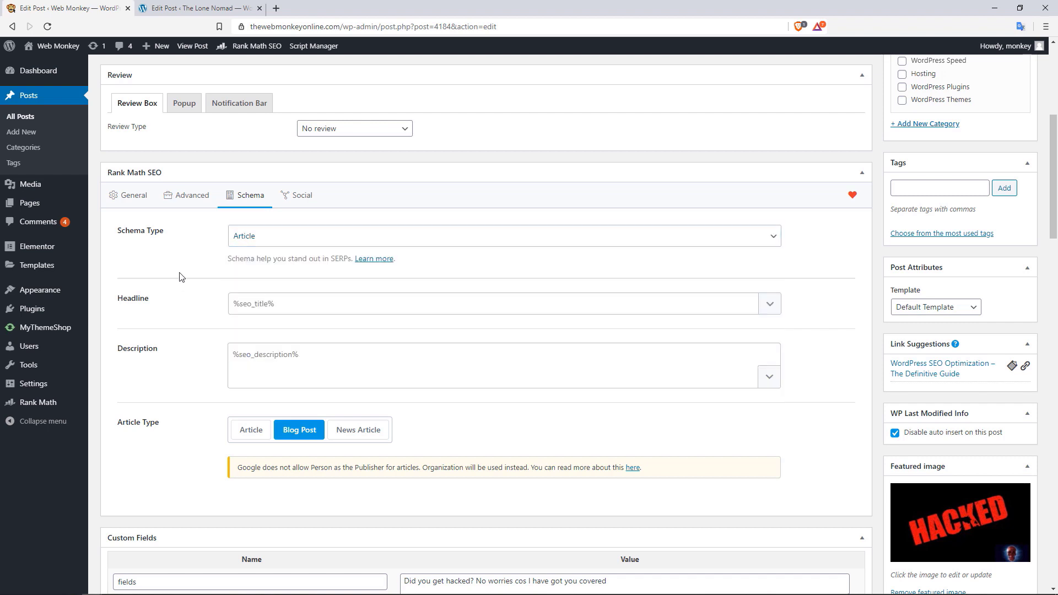
left_click(258, 306)
left_click(325, 356)
left_click(304, 197)
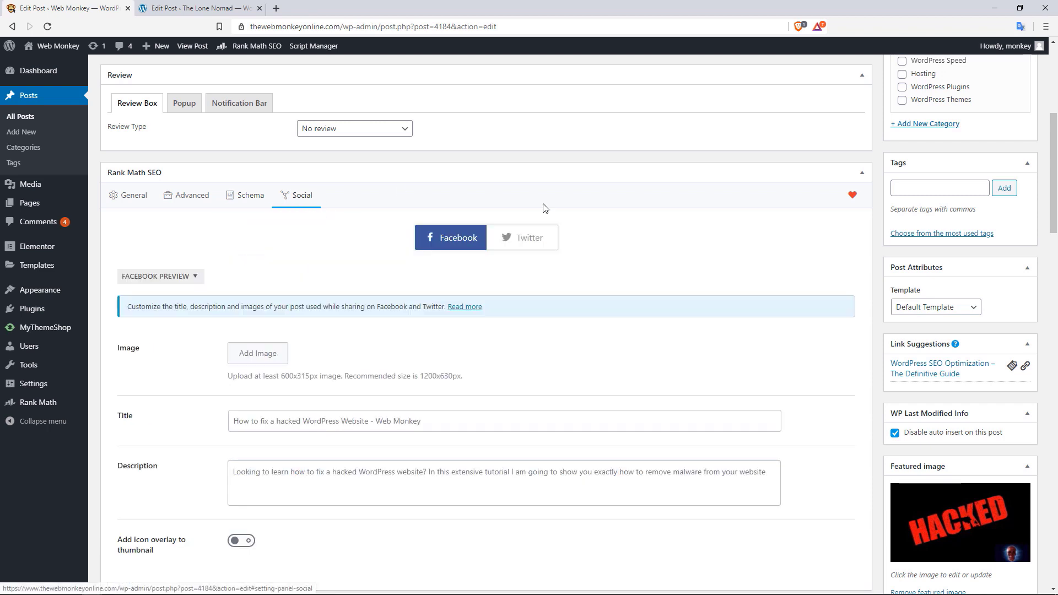
Review the Facebook sharing title, toggling the thumbnail icon overlay on and back off
scroll(1056, 141, "down", 1)
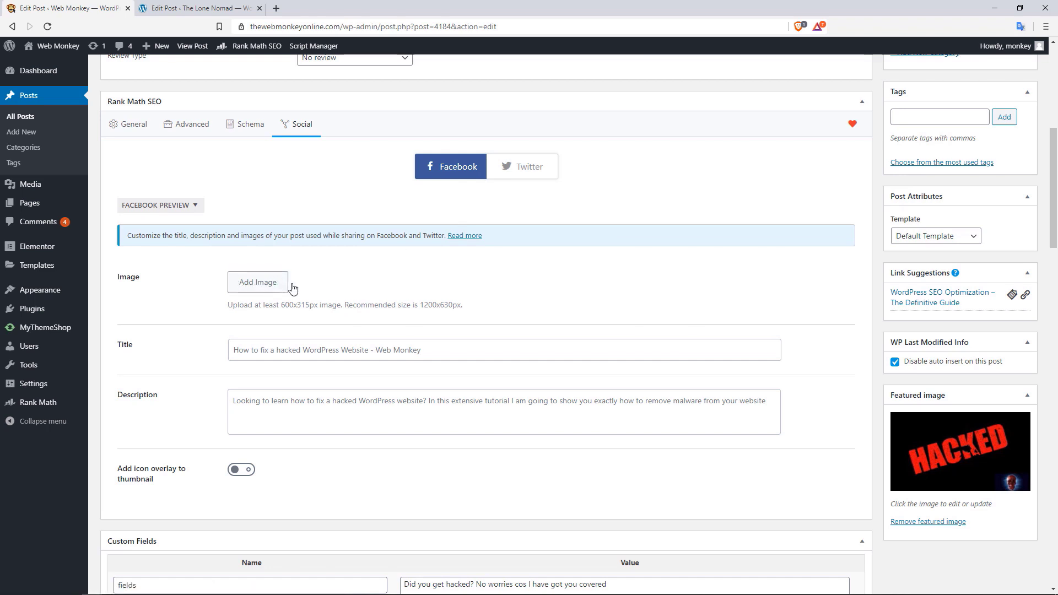
left_click(266, 347)
left_click(239, 470)
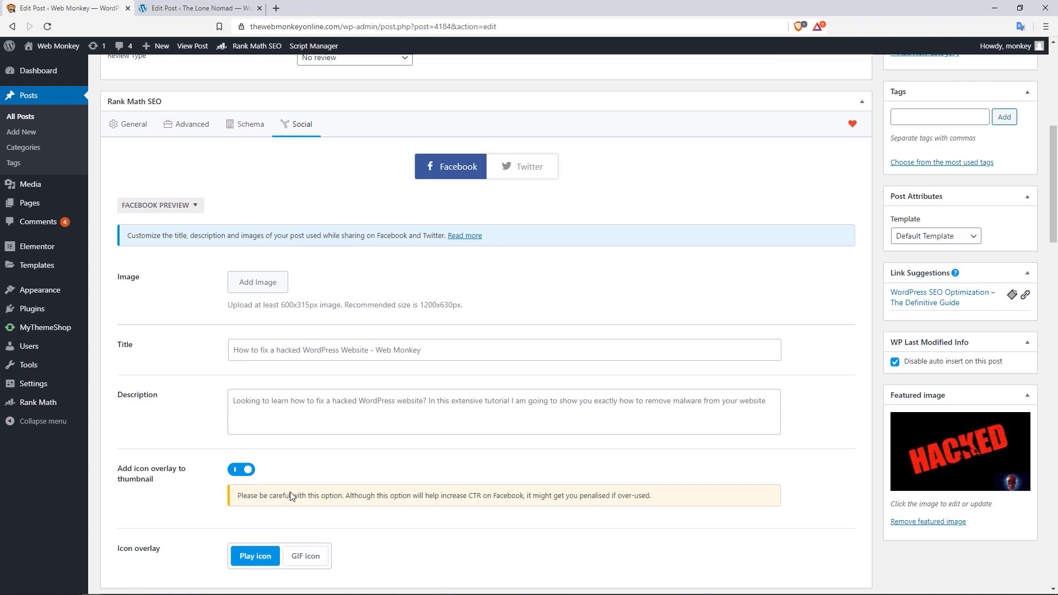
left_click(241, 471)
left_click(527, 169)
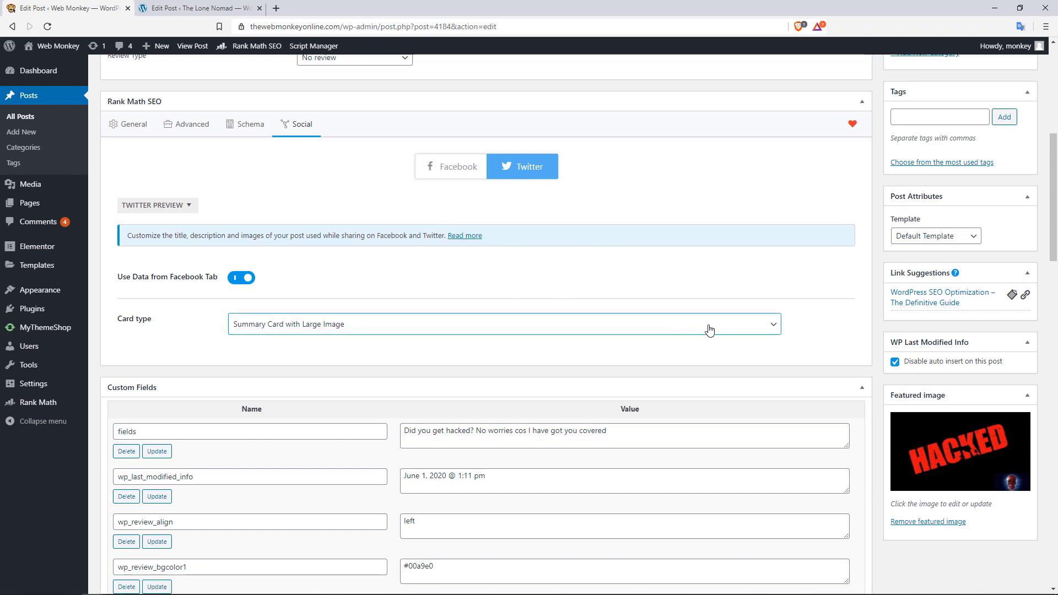
Inspect the Twitter card type list and share preview, then collapse the Facebook share preview
left_click(726, 326)
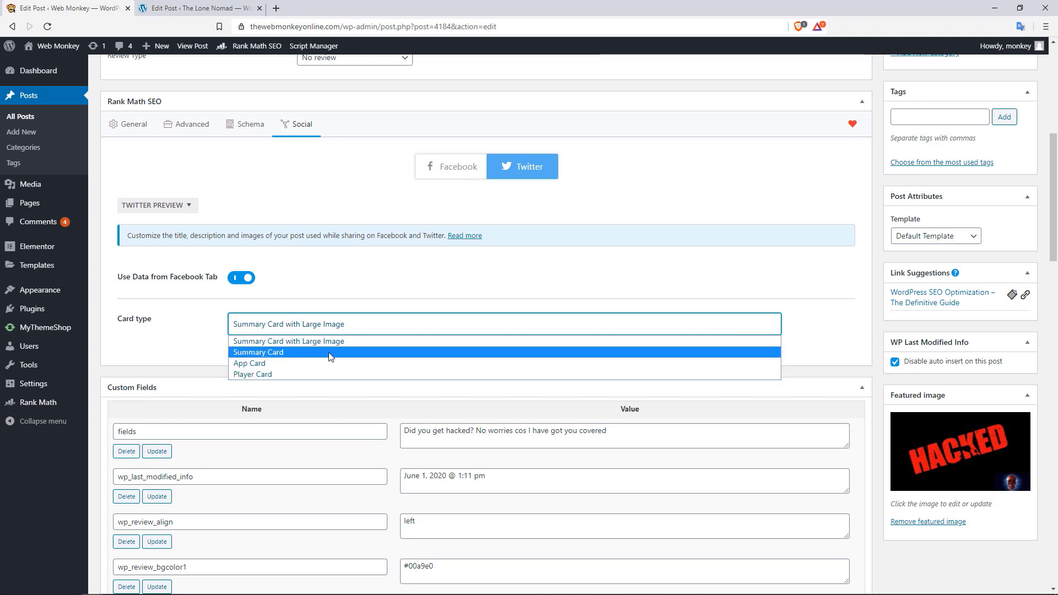
left_click(187, 211)
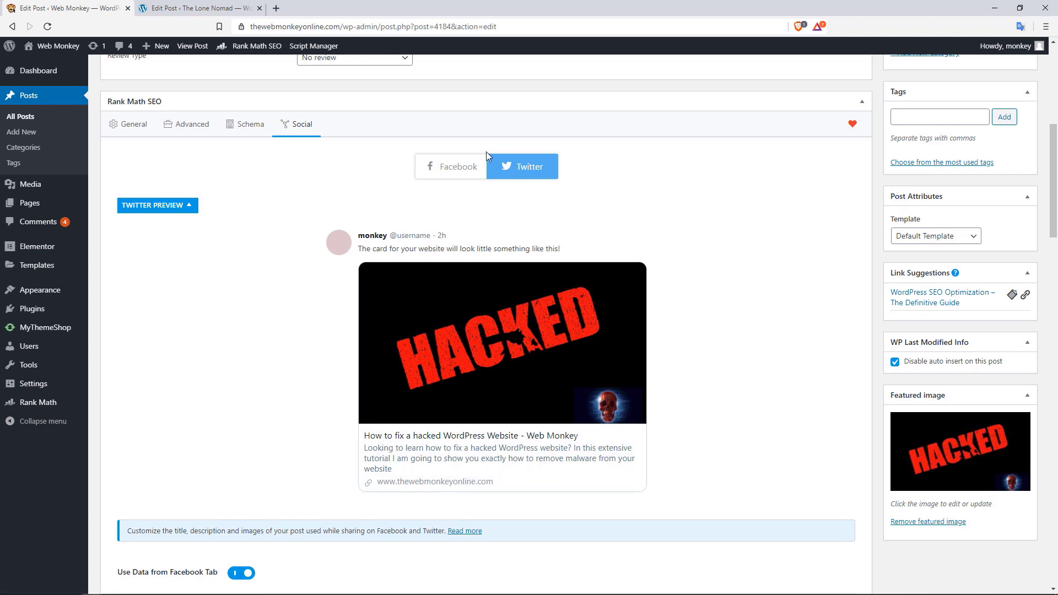
left_click(471, 171)
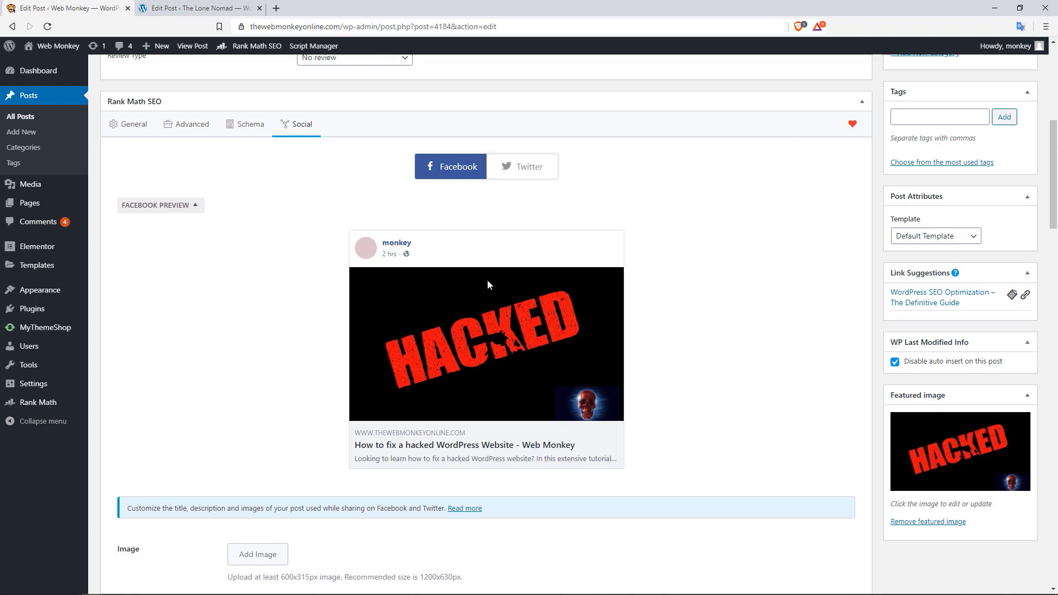
left_click(194, 206)
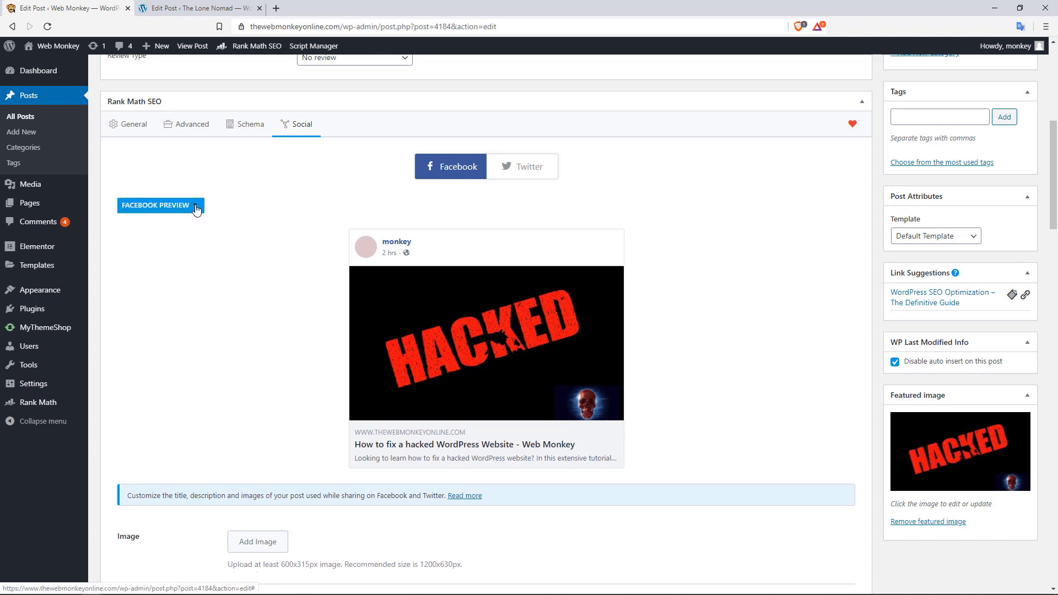
left_click_drag(1055, 214, 1056, 182)
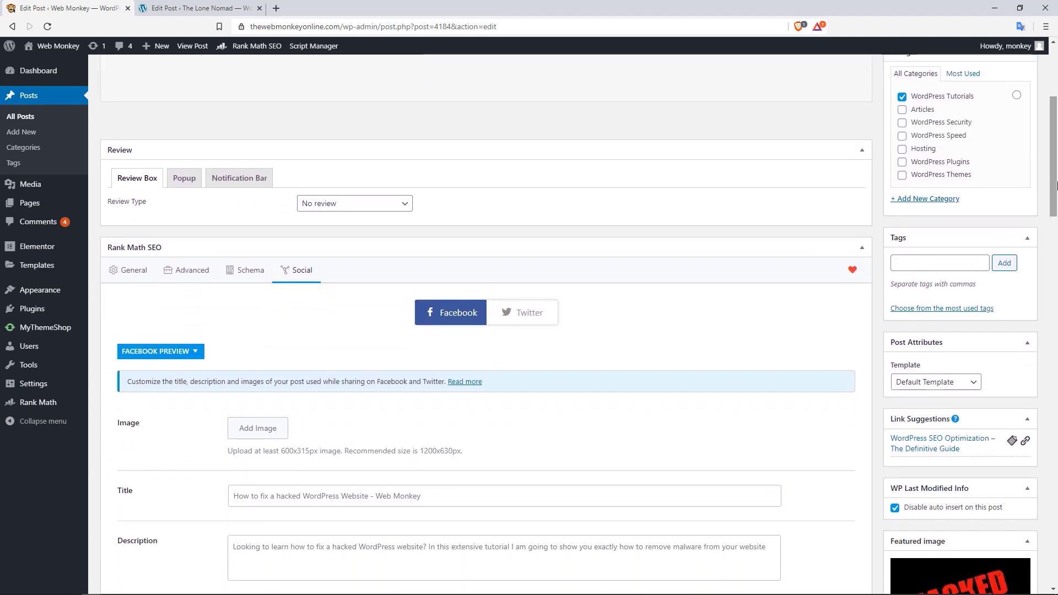
Return to the General tab showing the 85/100 focus keyword score and checks
left_click(134, 272)
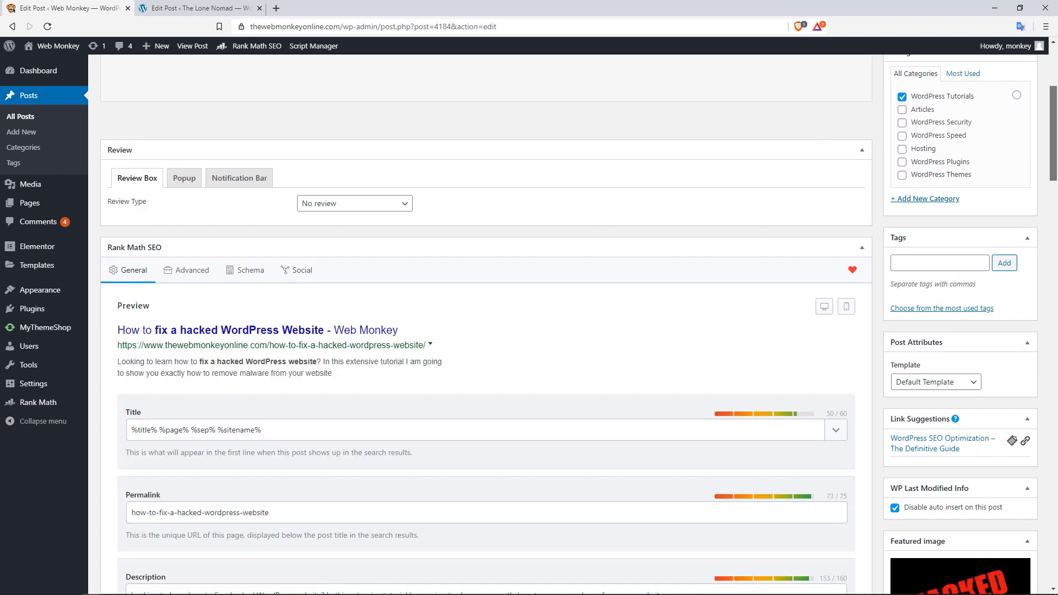
left_click_drag(1057, 149, 1056, 206)
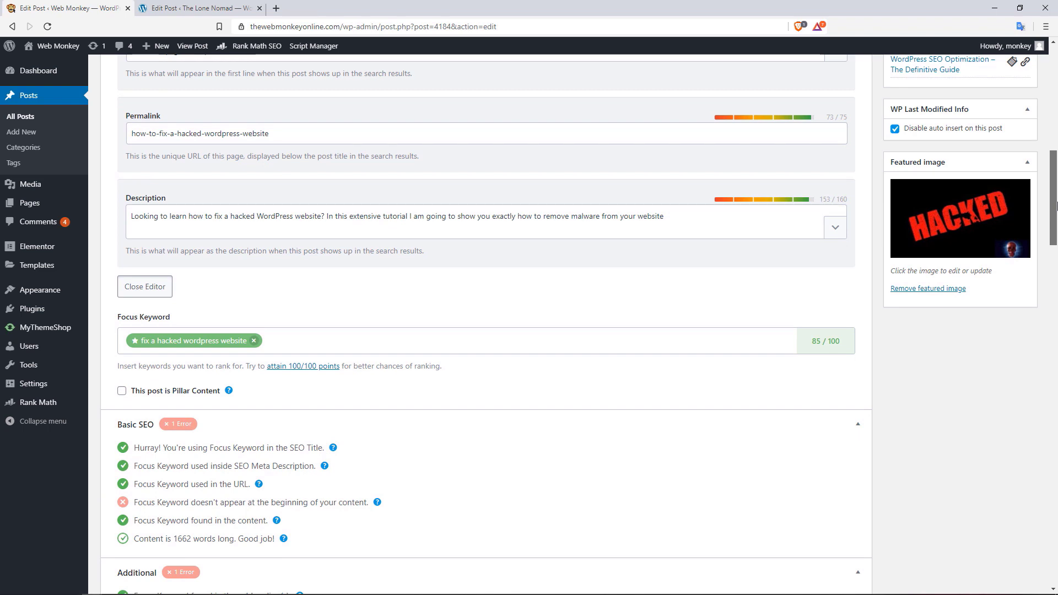
left_click_drag(1056, 207, 1055, 256)
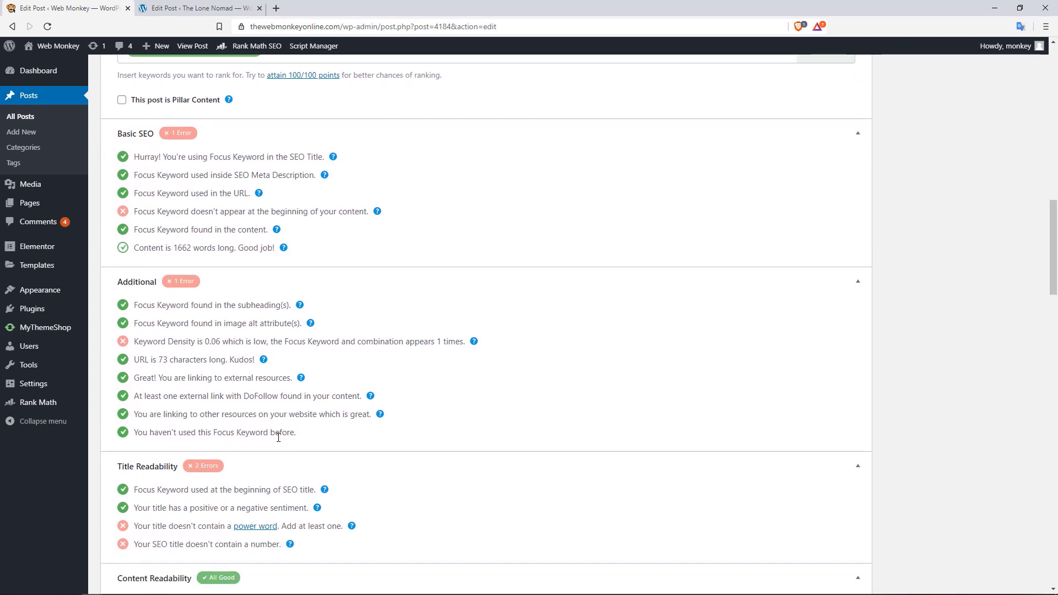
Highlight the keyword uniqueness, external resources and internal linking checks in the SEO analysis
left_click_drag(296, 435, 138, 443)
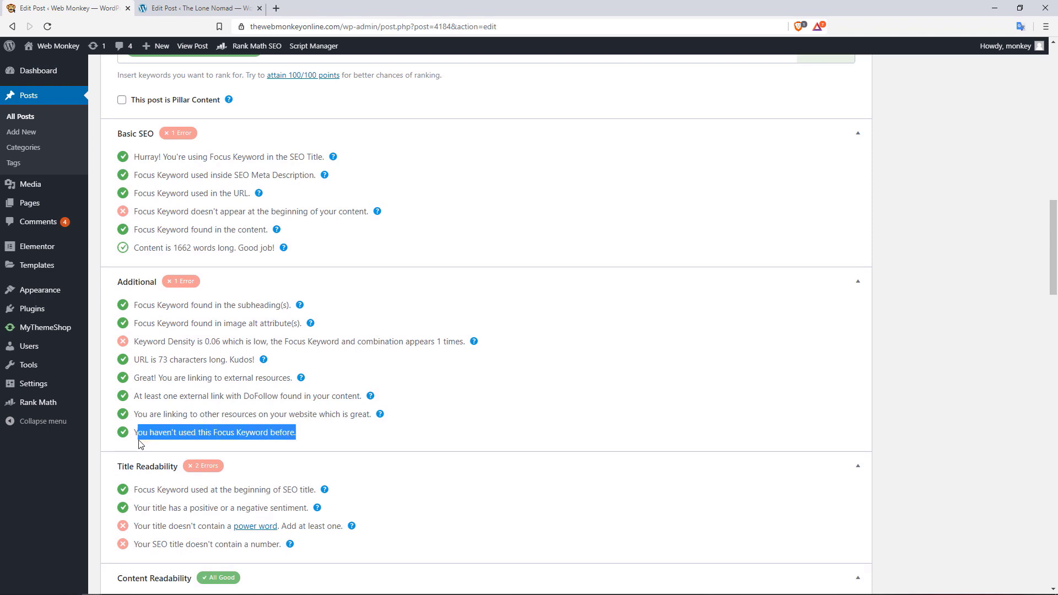
double_click(139, 441)
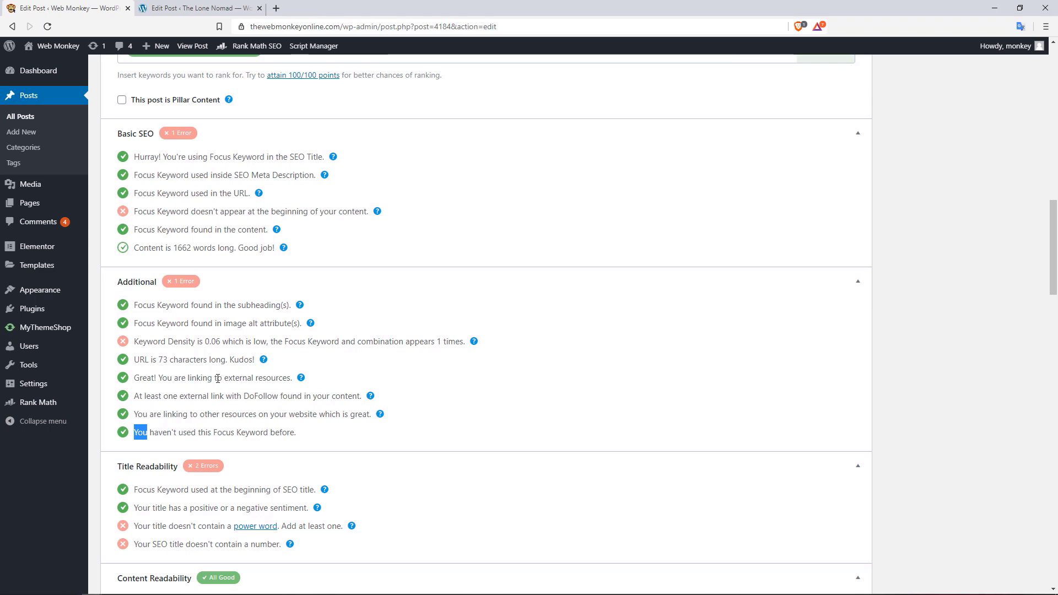
left_click_drag(216, 379, 282, 397)
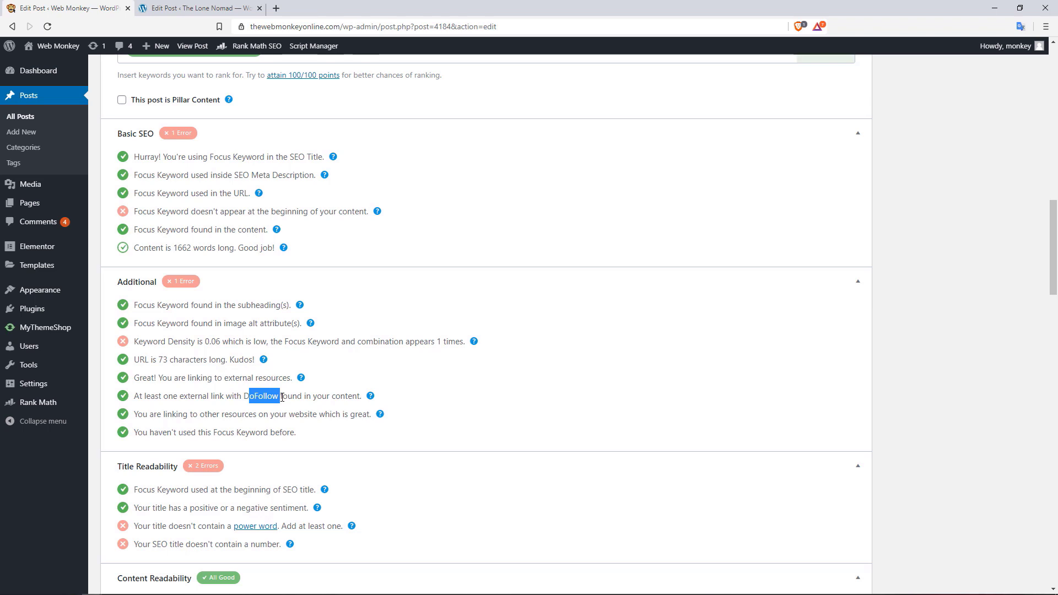
mouse_move(207, 415)
left_mouse_down()
mouse_move(275, 414)
mouse_move(211, 398)
left_mouse_up()
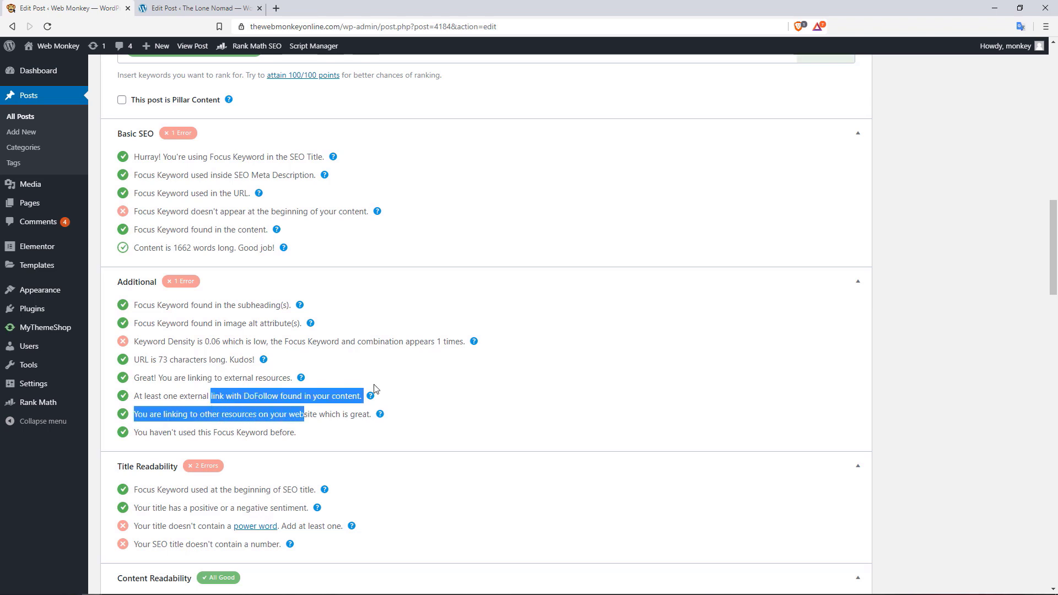
left_click_drag(1053, 258, 1053, 289)
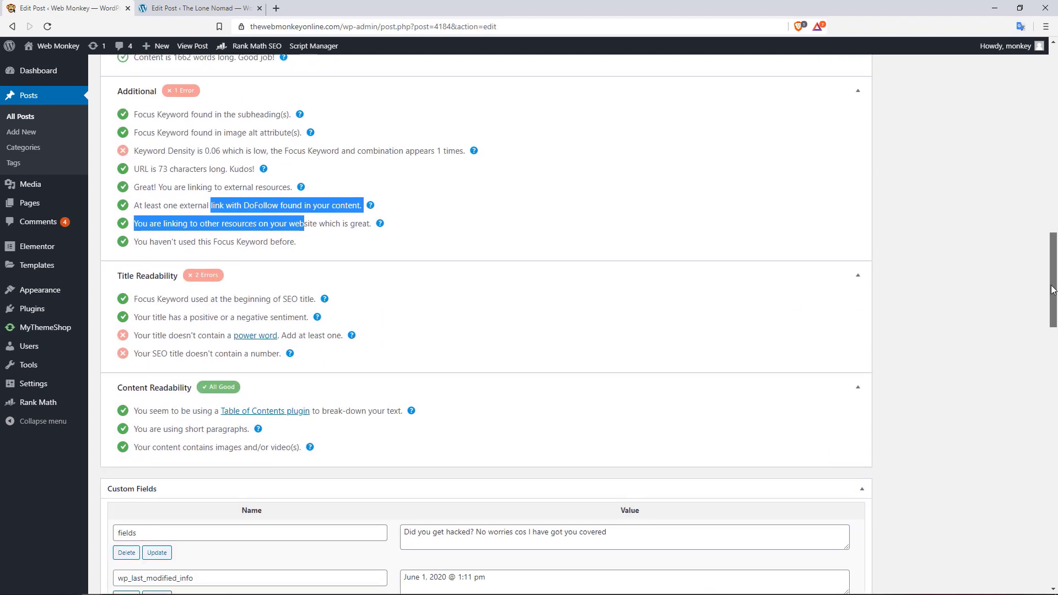
scroll(971, 132, "up", 7)
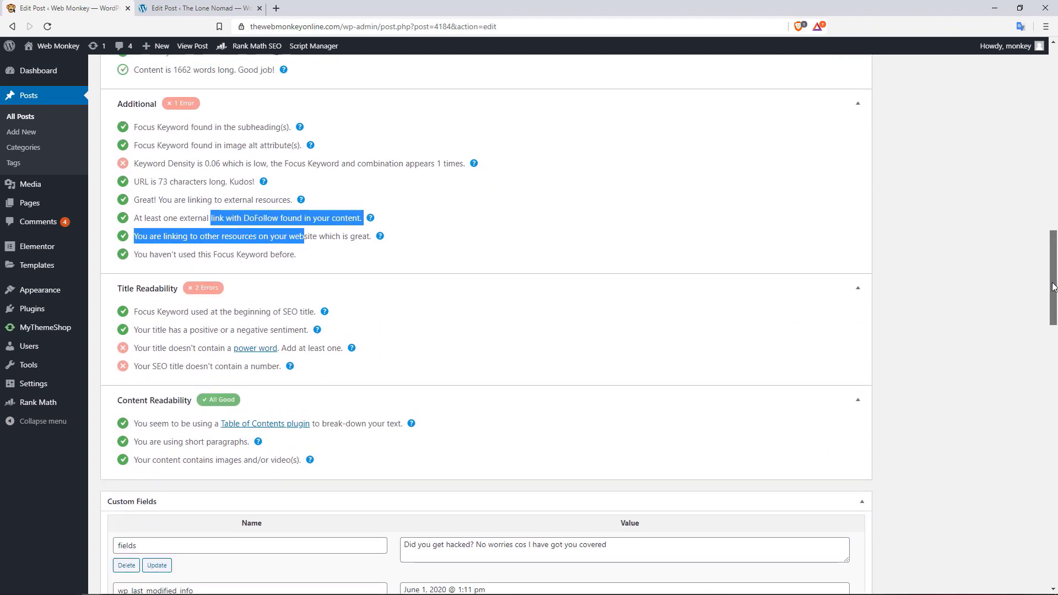
scroll(1056, 172, "up", 5)
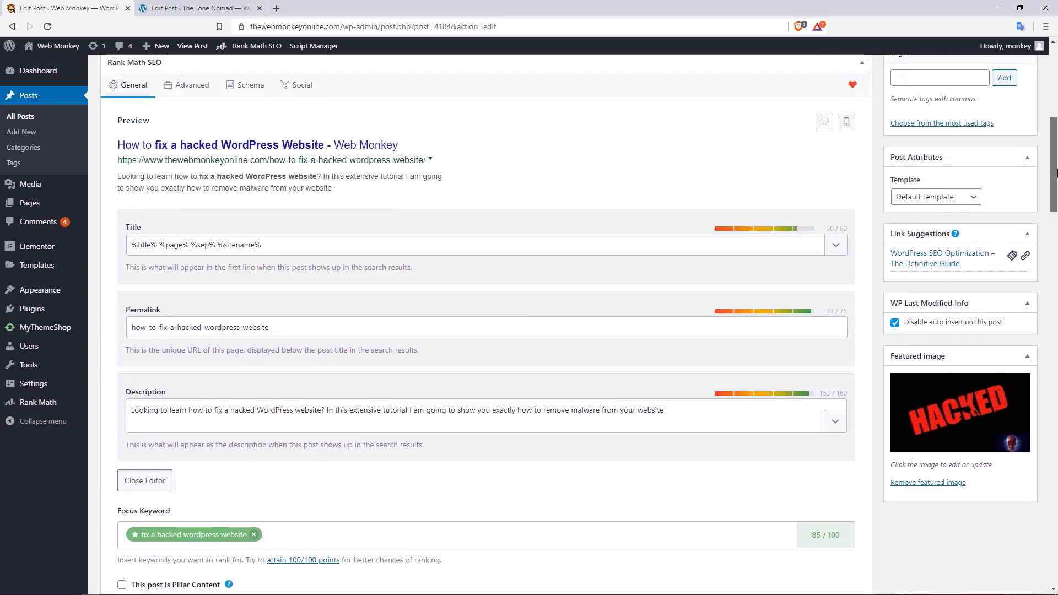
Compare the mobile and desktop search result previews of the post, ending on desktop
mouse_move(1057, 172)
left_mouse_down()
mouse_move(1056, 98)
mouse_move(1055, 154)
left_mouse_up()
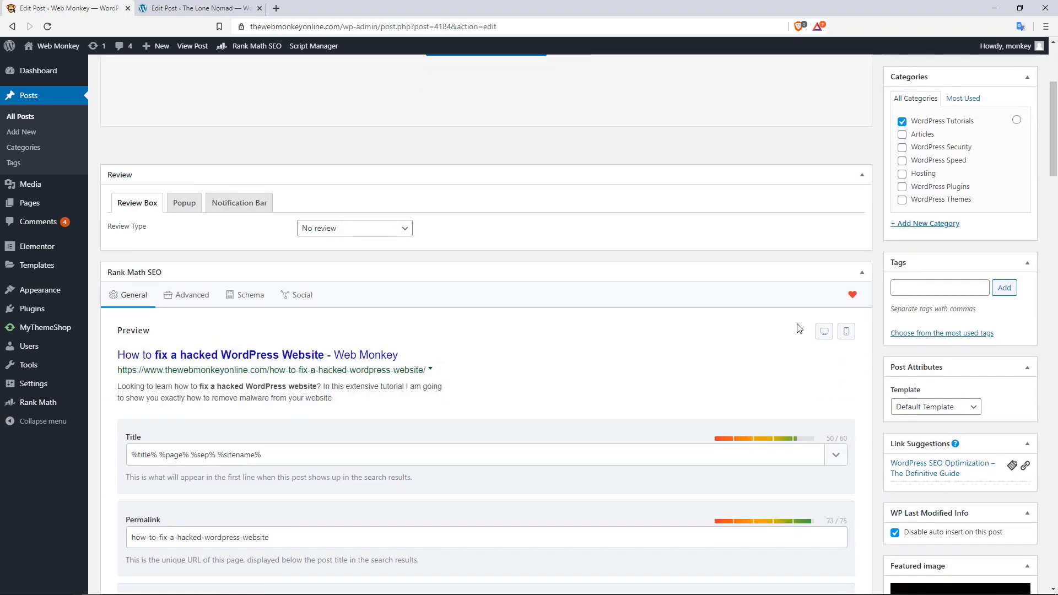
left_click(846, 331)
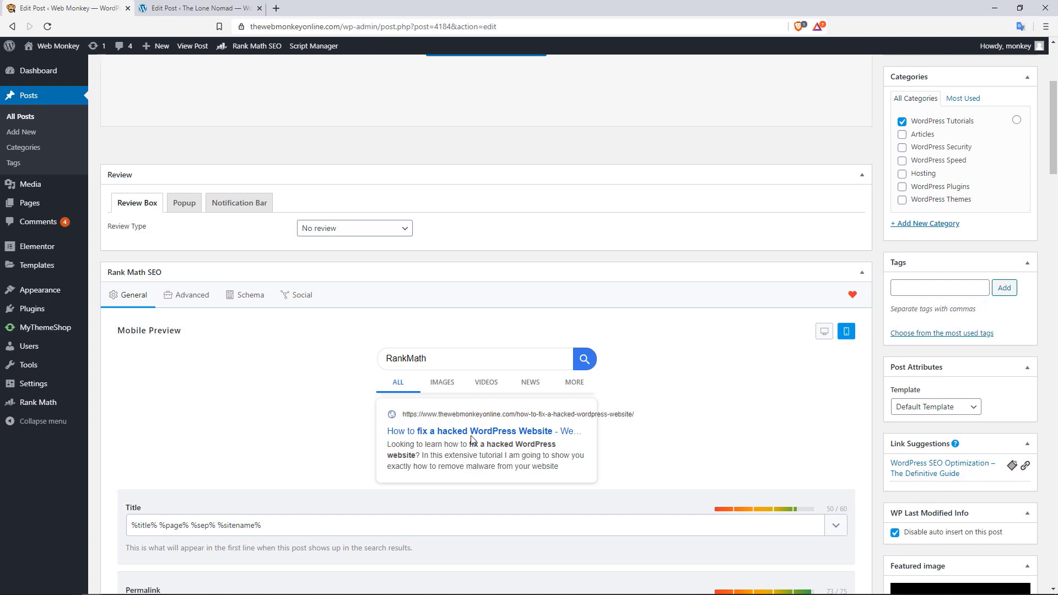
mouse_move(564, 414)
left_mouse_down()
mouse_move(391, 415)
mouse_move(563, 414)
left_mouse_up()
left_click(828, 338)
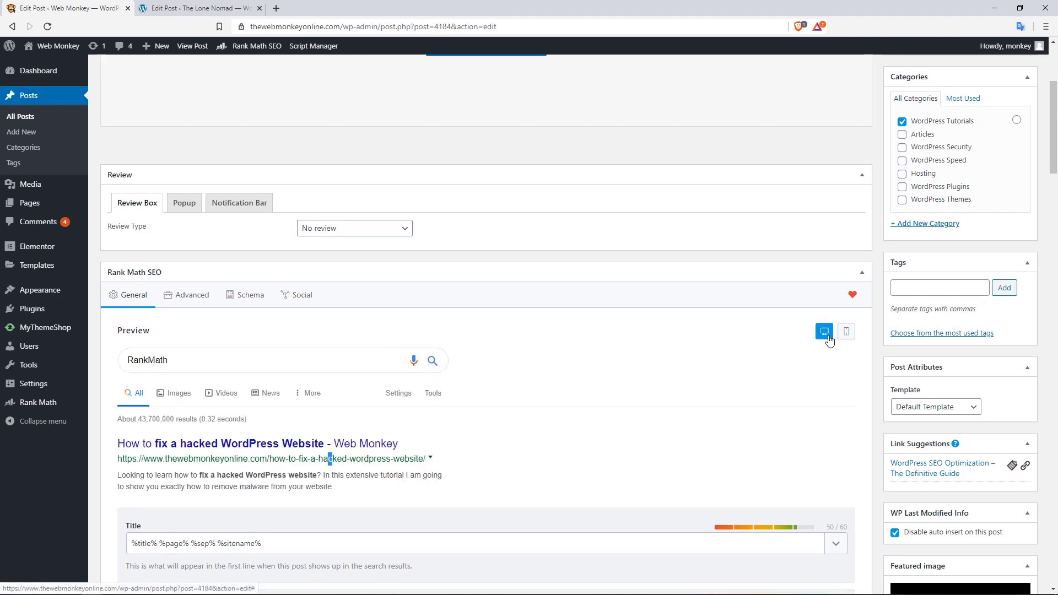
left_click_drag(1055, 166, 1056, 133)
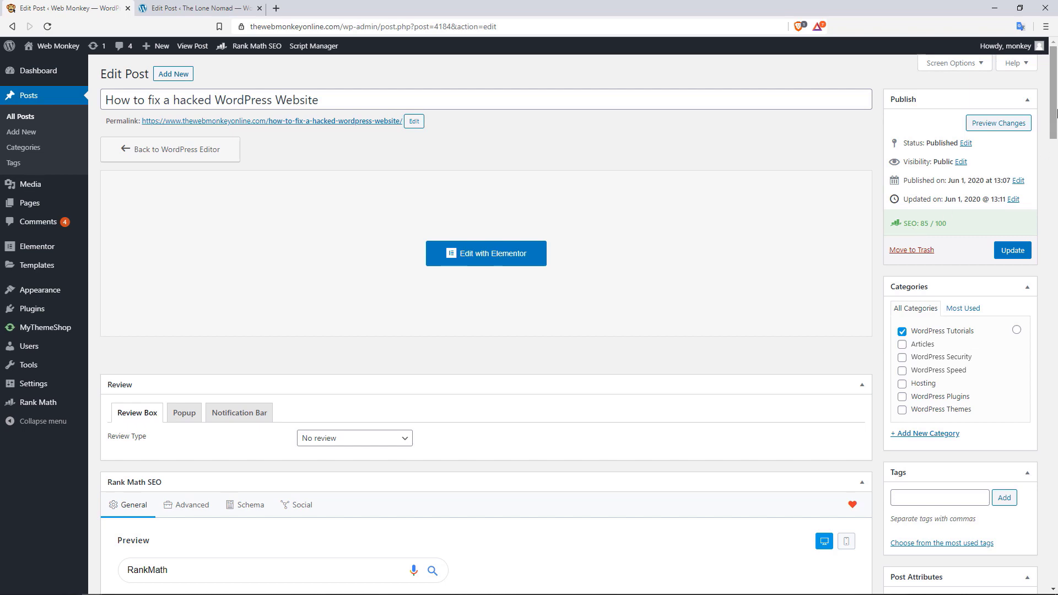
scroll(1056, 113, "down", 7)
scroll(1057, 113, "up", 7)
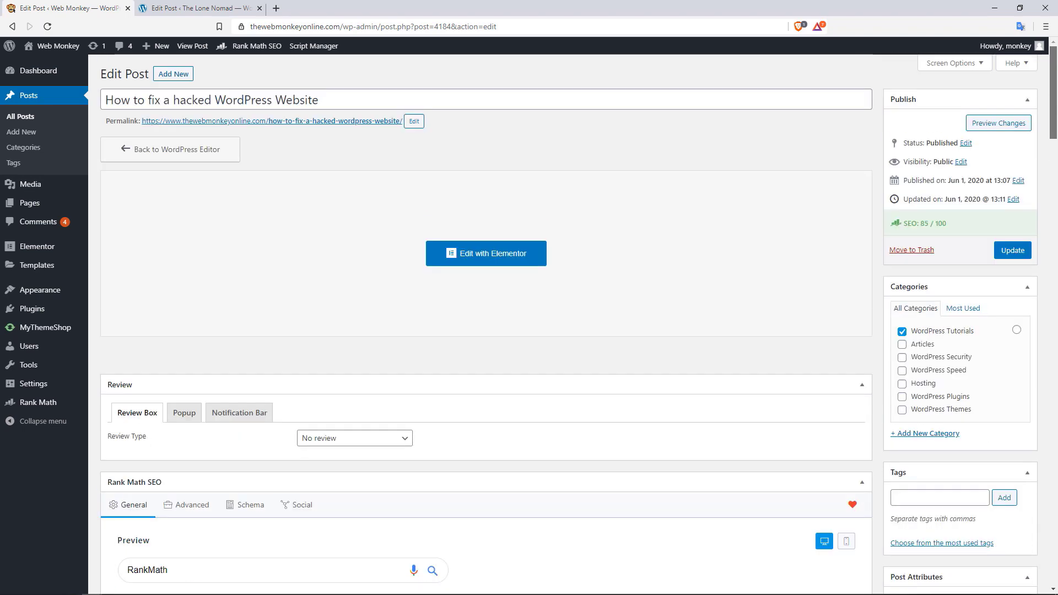